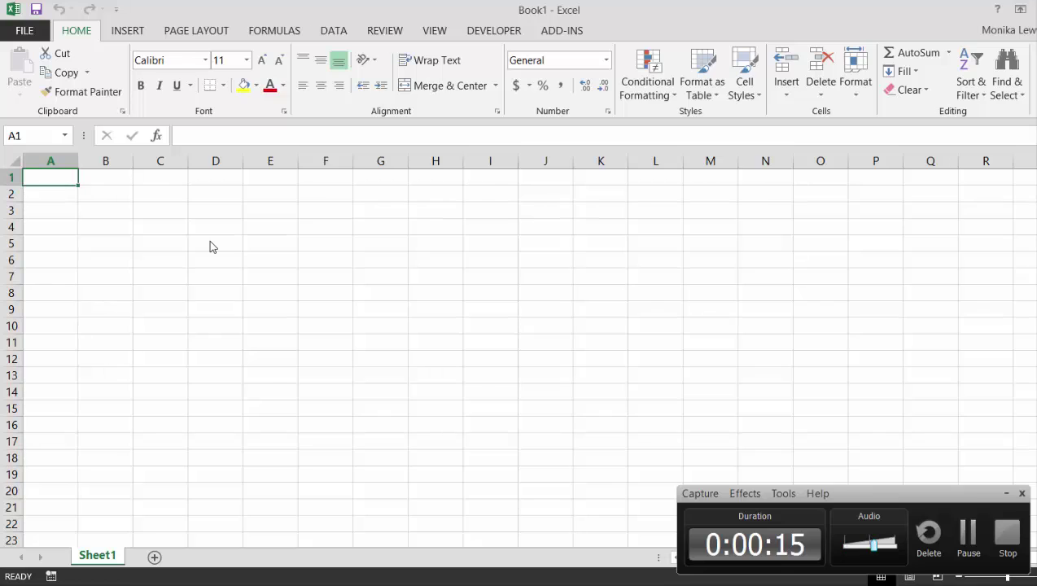
{"action": "left_click", "coordinate": [1004, 494]}
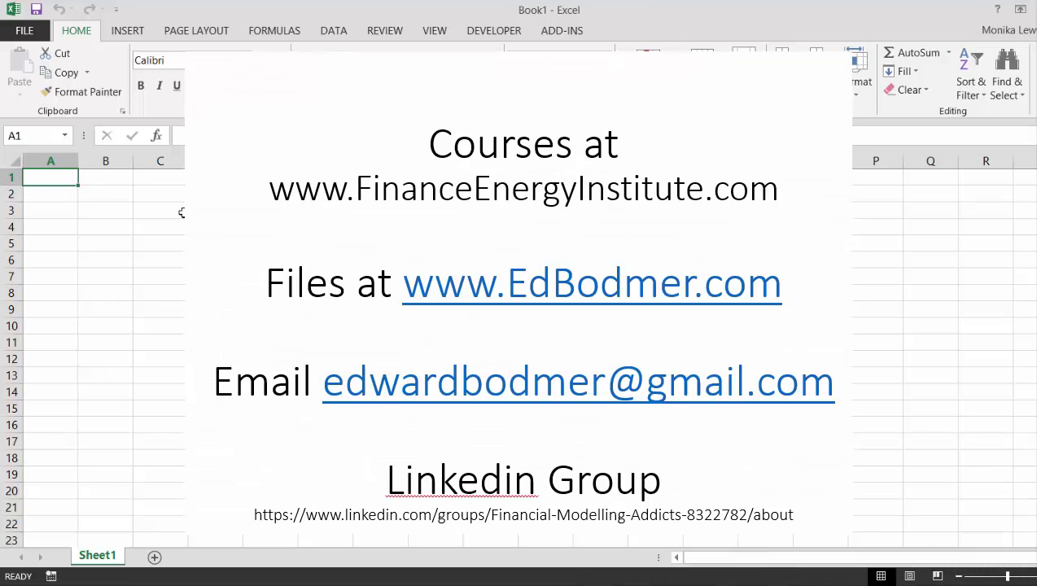
Enter the numbers 1, 2, 3 and 4 down cells C3 to C6
{"action": "left_click", "coordinate": [151, 205]}
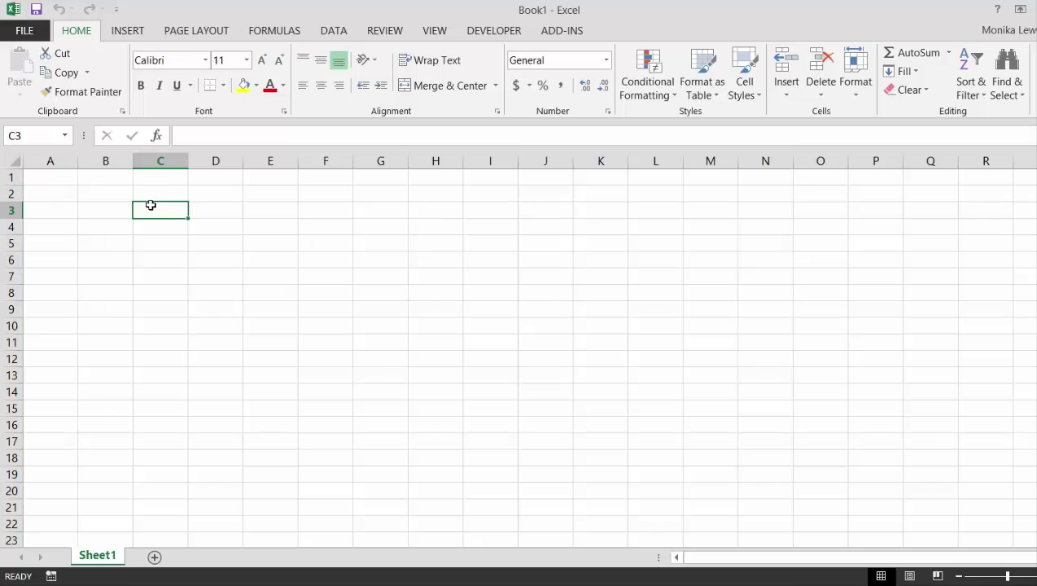
{"action": "type", "text": "1"}
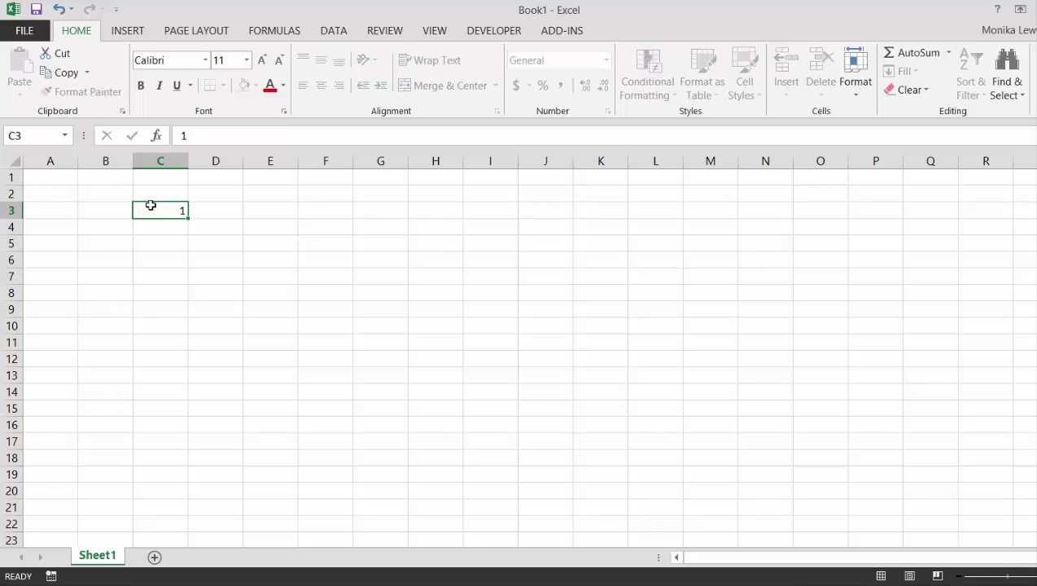
{"action": "key", "text": "Return"}
{"action": "type", "text": "2"}
{"action": "key", "text": "Return"}
{"action": "type", "text": "3"}
{"action": "key", "text": "Return"}
{"action": "type", "text": "4"}
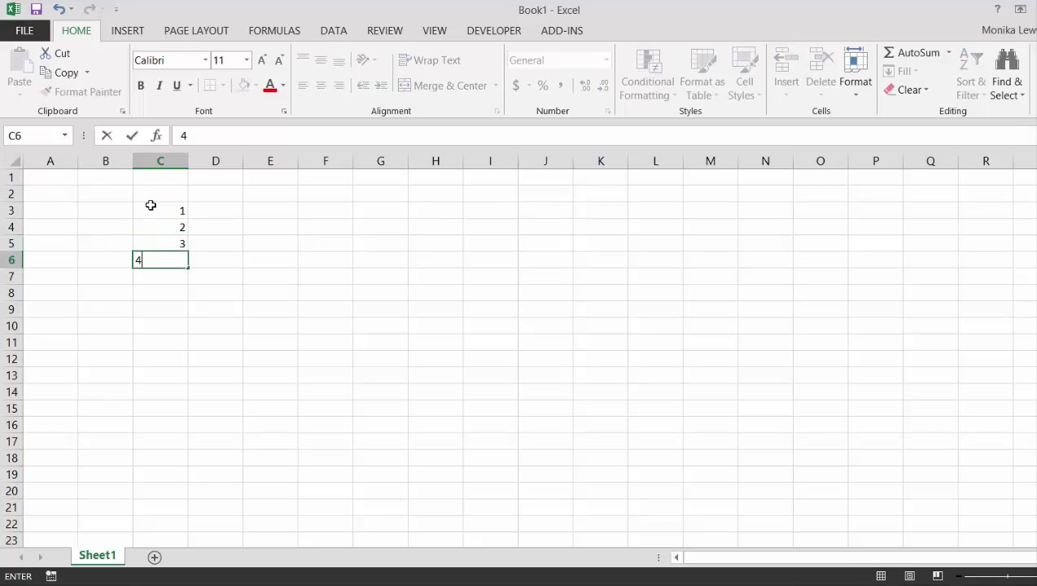
Enter the values 280, 250, 100 and 100 in cells D3 to D6 beside the numbers
{"action": "key", "text": "Up"}
{"action": "key", "text": "Up"}
{"action": "key", "text": "Up"}
{"action": "key", "text": "Right"}
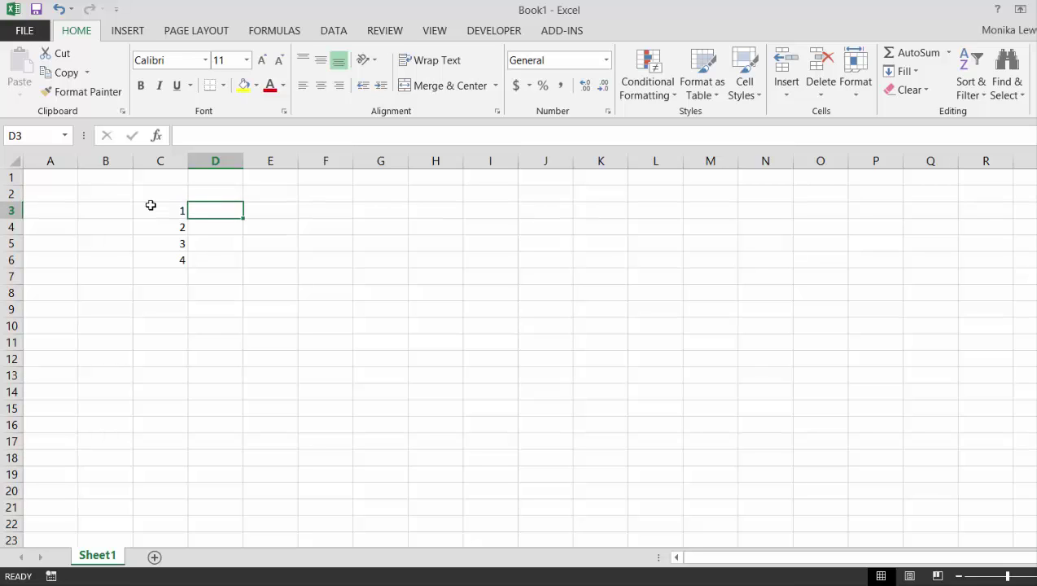
{"action": "type", "text": "280"}
{"action": "key", "text": "Return"}
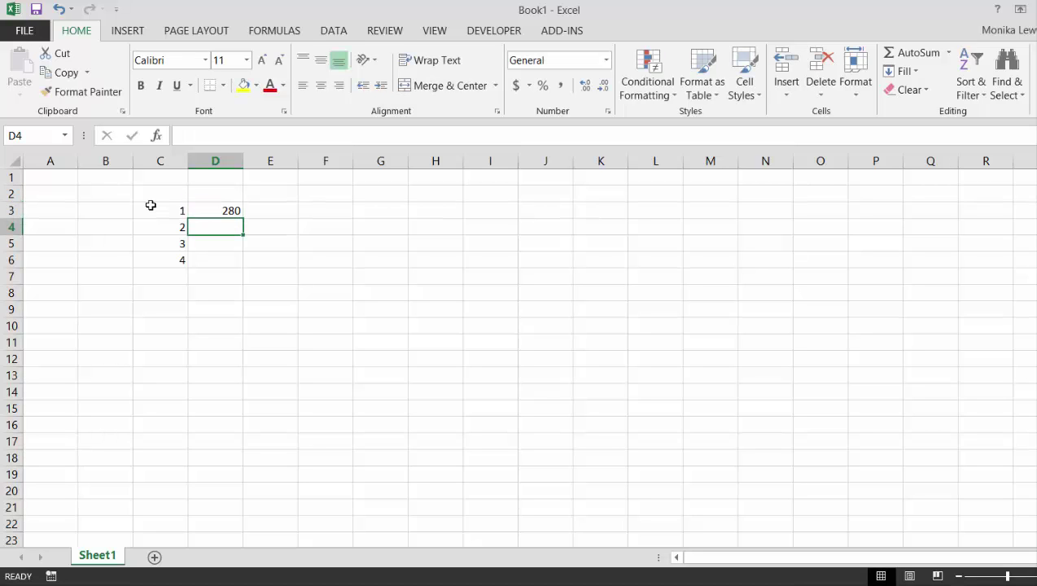
{"action": "type", "text": "2"}
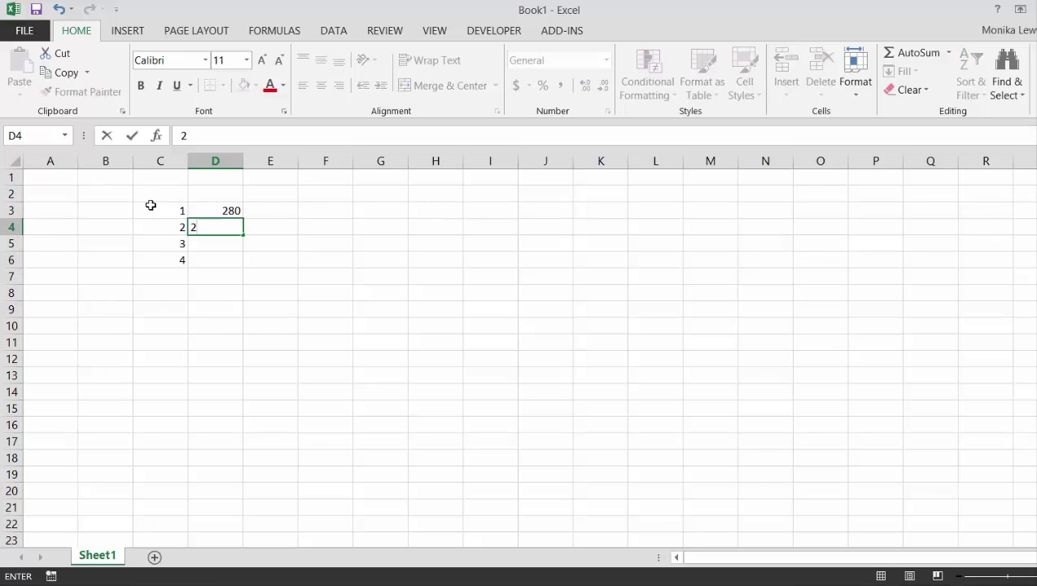
{"action": "type", "text": "50"}
{"action": "key", "text": "Return"}
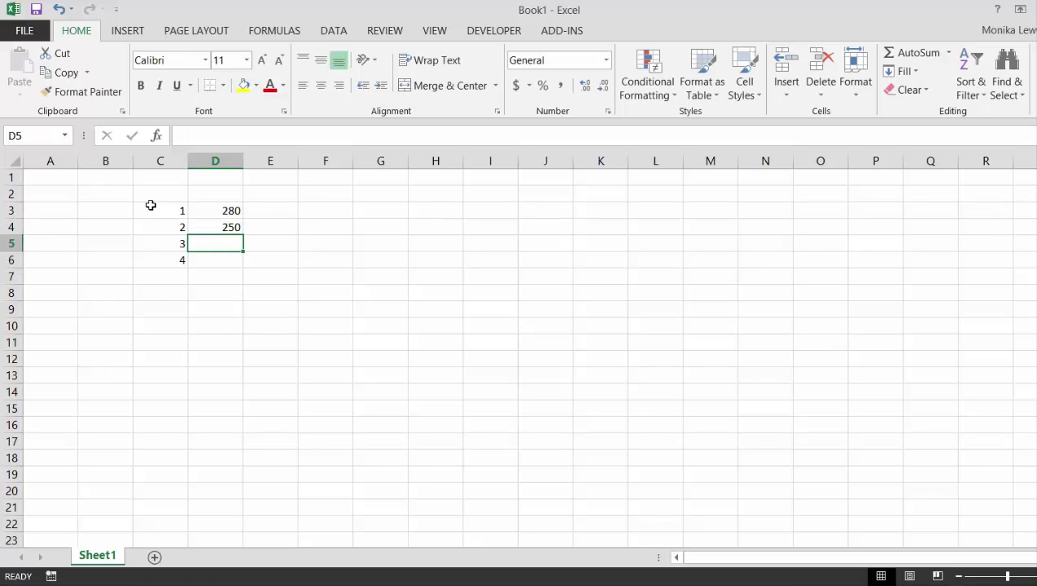
{"action": "type", "text": "100"}
{"action": "key", "text": "Return"}
{"action": "type", "text": "100"}
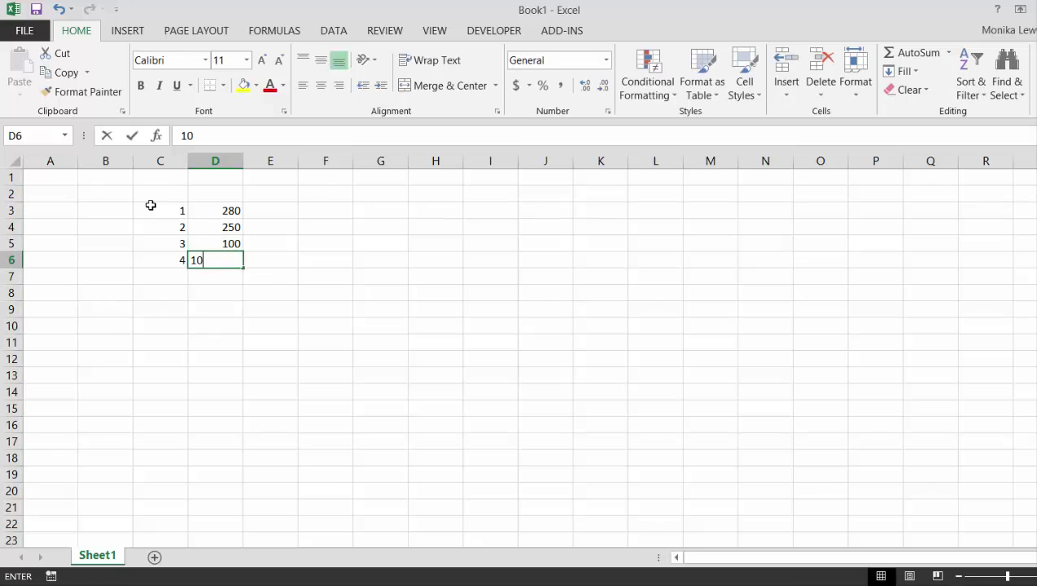
{"action": "key", "text": "Return"}
Add the heading Duration in D2 above the values
{"action": "key", "text": "Up"}
{"action": "key", "text": "Up"}
{"action": "key", "text": "Up"}
{"action": "key", "text": "Up"}
{"action": "key", "text": "Up"}
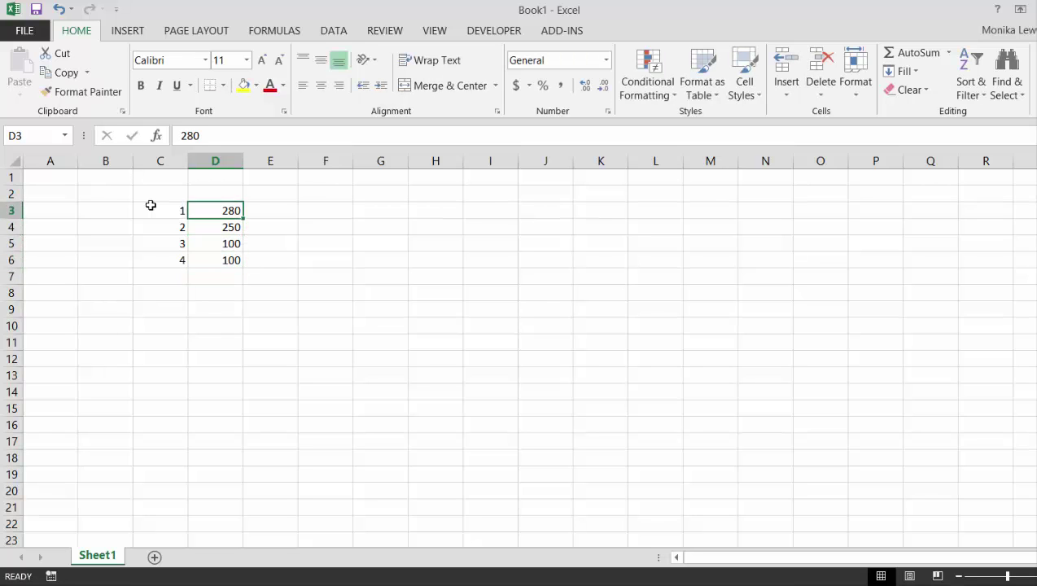
{"action": "type", "text": "Duration"}
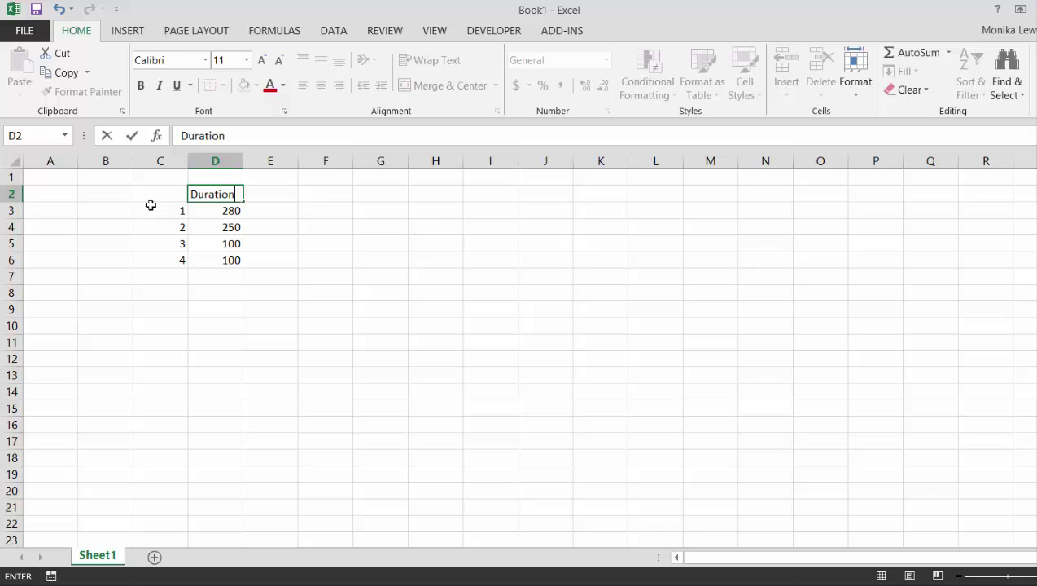
{"action": "key", "text": "Return"}
Insert a default clustered column chart from the data range C2:D6
{"action": "key", "text": "Up"}
{"action": "key", "text": "Left"}
{"action": "key", "text": "shift+Right"}
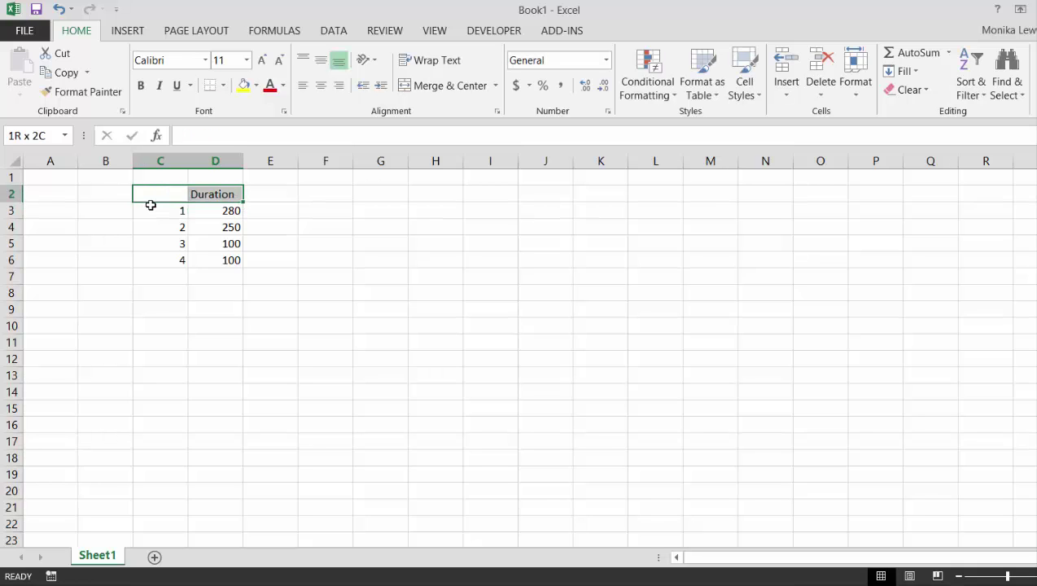
{"action": "key", "text": "shift+Down"}
{"action": "key", "text": "shift+Down"}
{"action": "key", "text": "shift+Down"}
{"action": "key", "text": "shift+Down"}
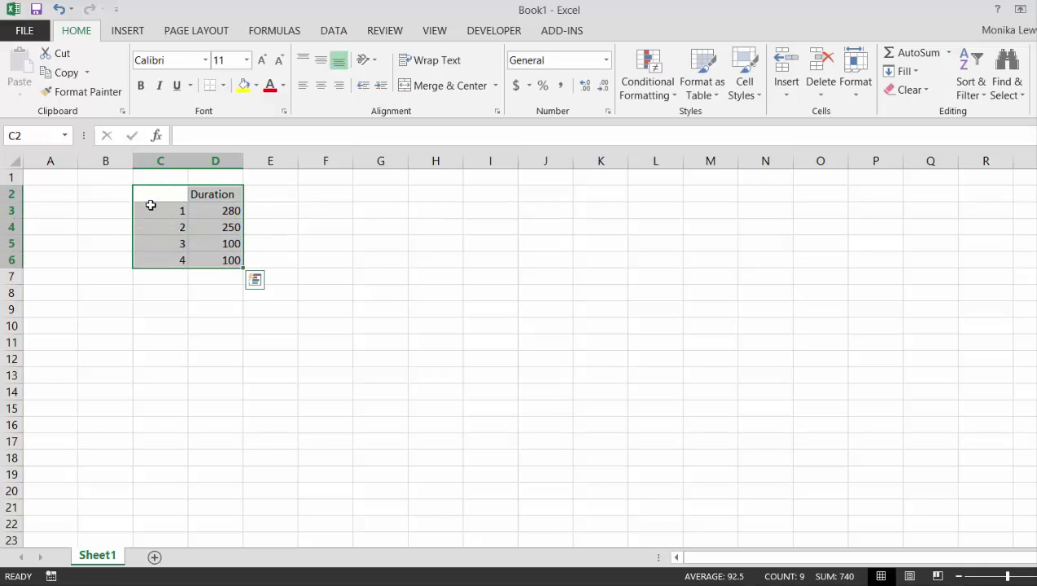
{"action": "key", "text": "alt"}
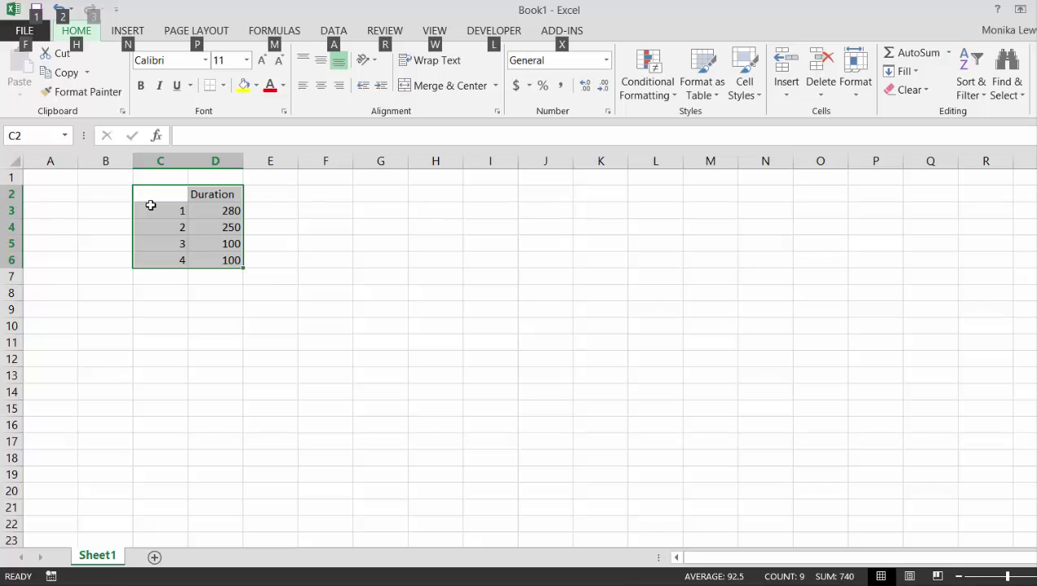
{"action": "key", "text": "Escape"}
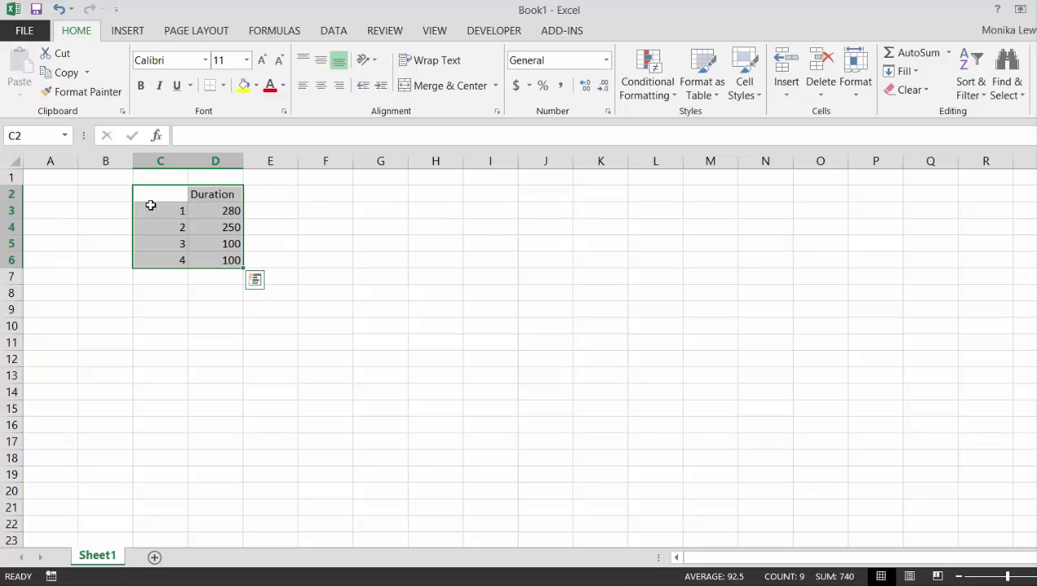
{"action": "key", "text": "alt+F1"}
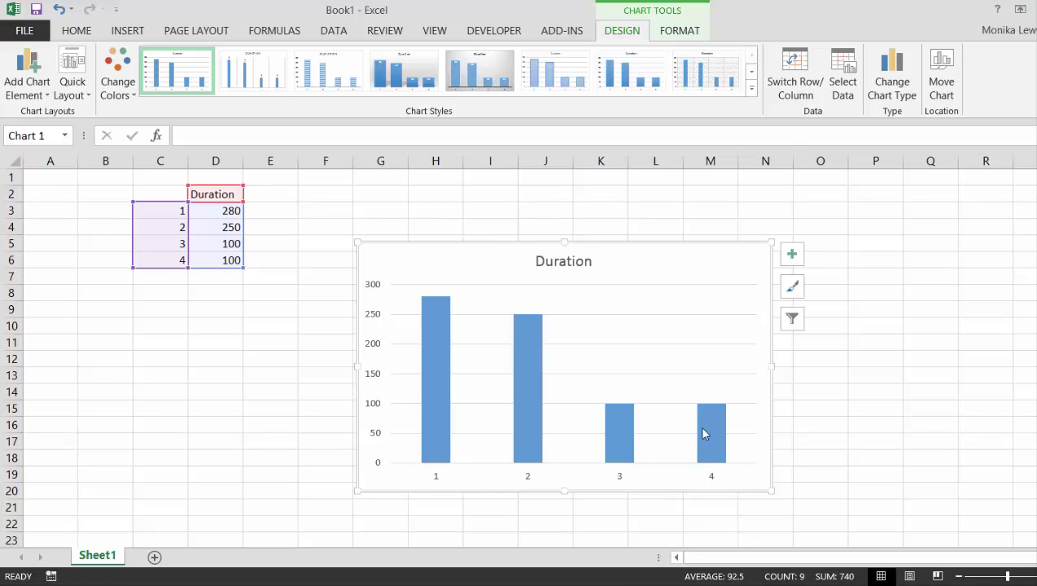
Change the Duration chart from clustered column to the basic Line type
{"action": "left_click", "coordinate": [880, 91]}
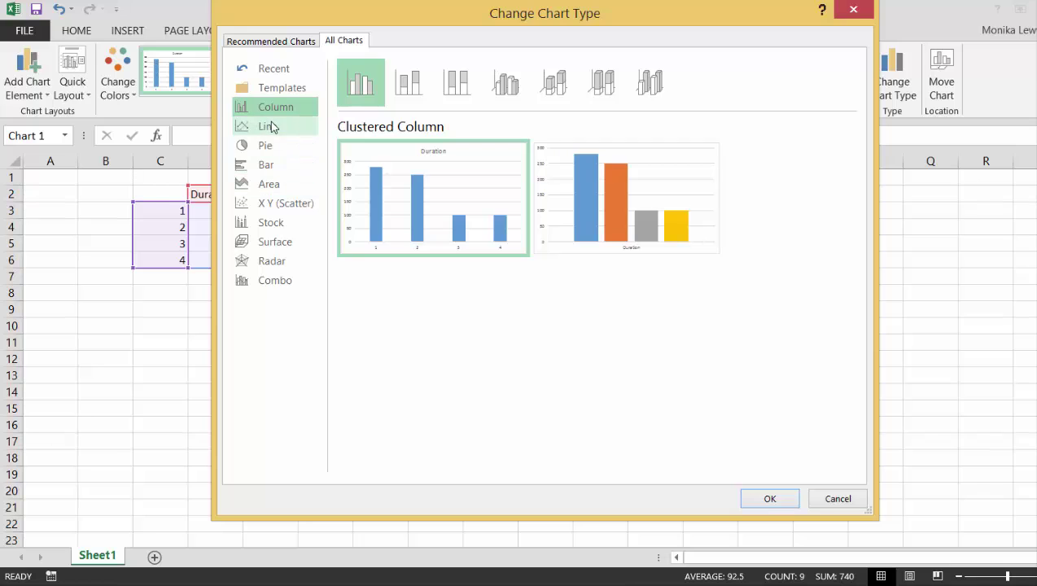
{"action": "left_click", "coordinate": [271, 126]}
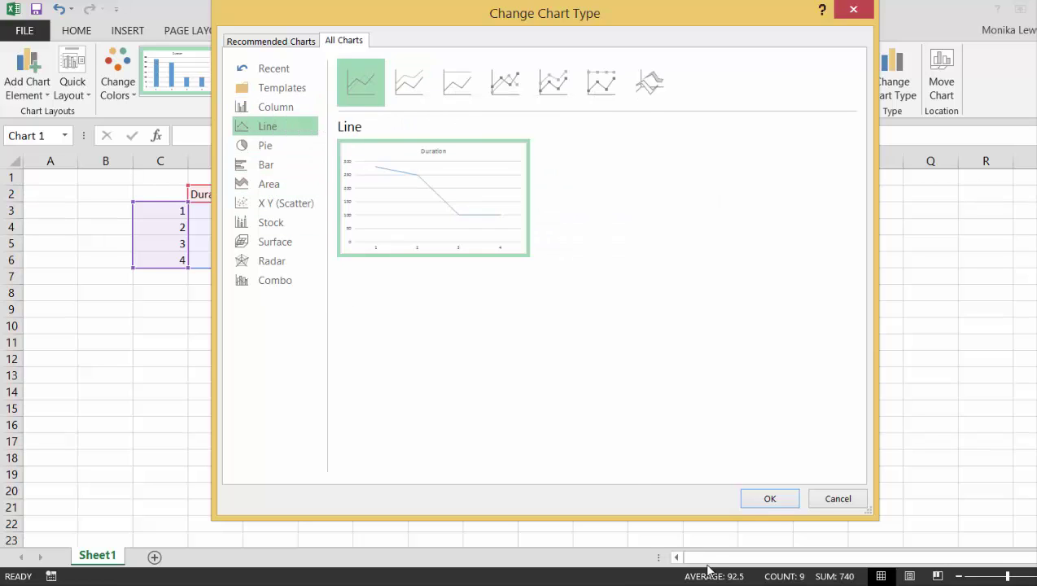
{"action": "left_click", "coordinate": [764, 507]}
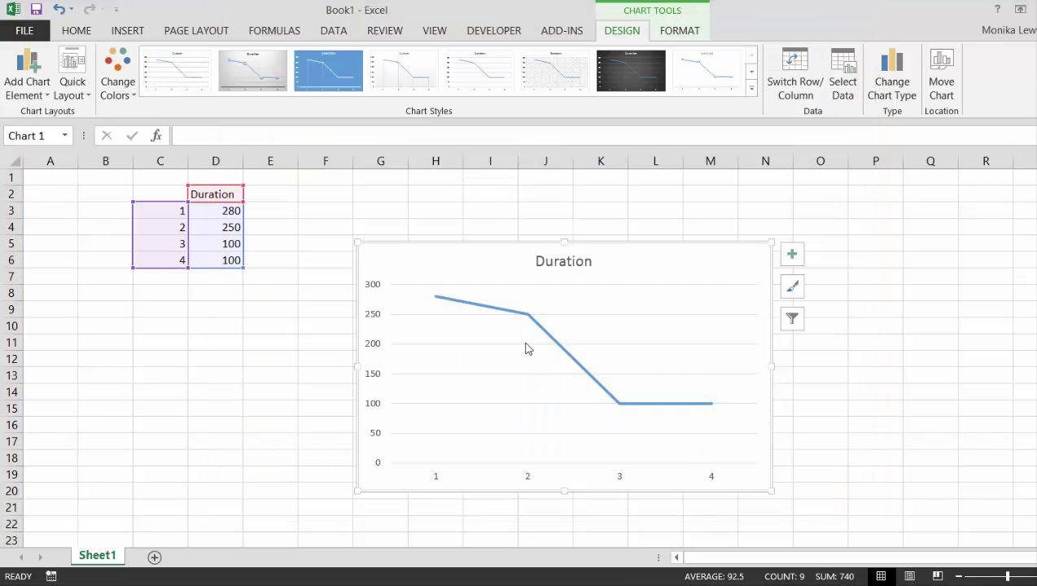
Look at the Duration line's data series formatting options and the available chart styles
{"action": "right_click", "coordinate": [549, 335]}
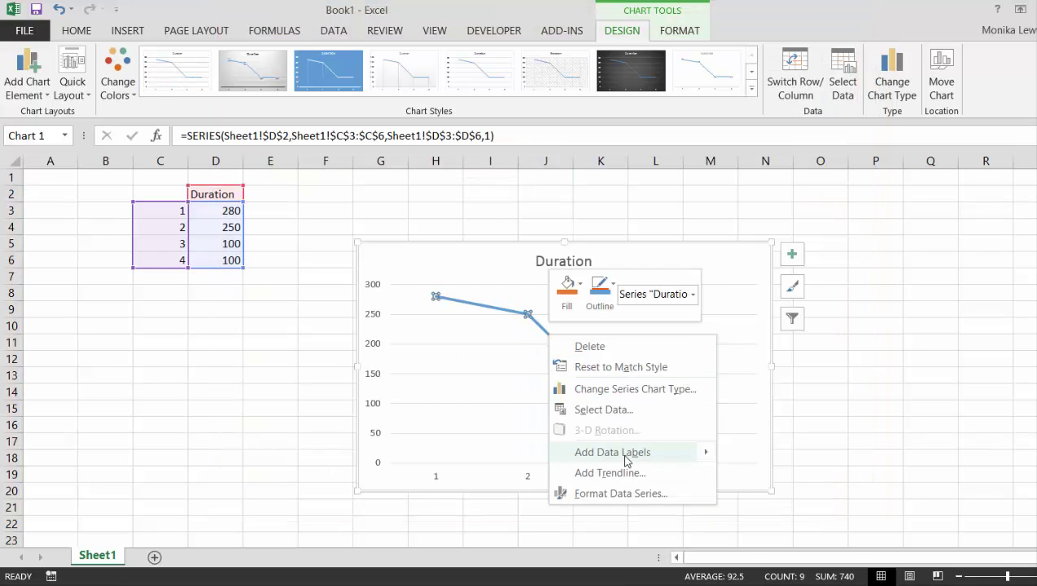
{"action": "left_click", "coordinate": [638, 494]}
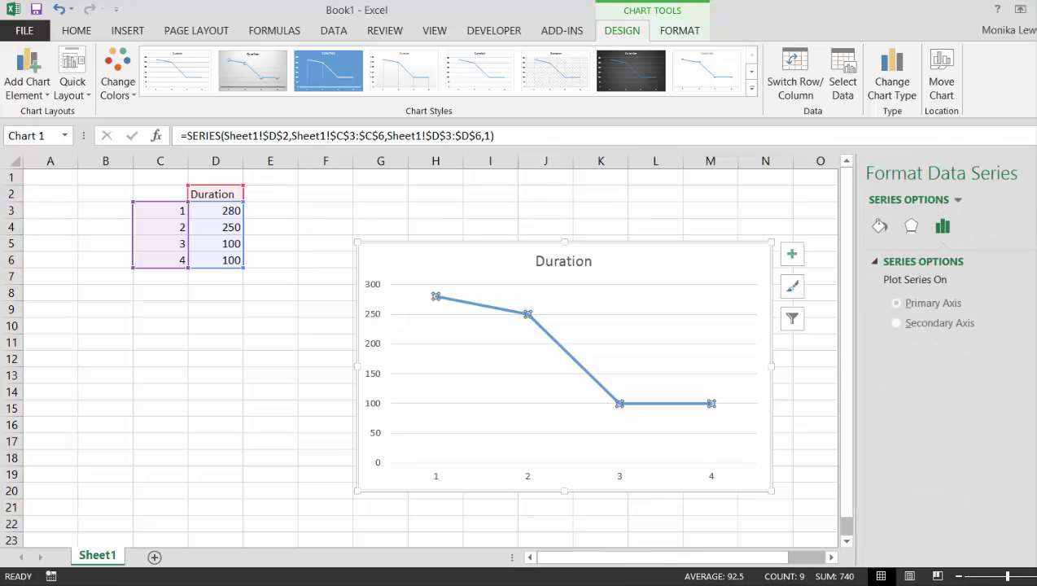
{"action": "left_click", "coordinate": [1032, 173]}
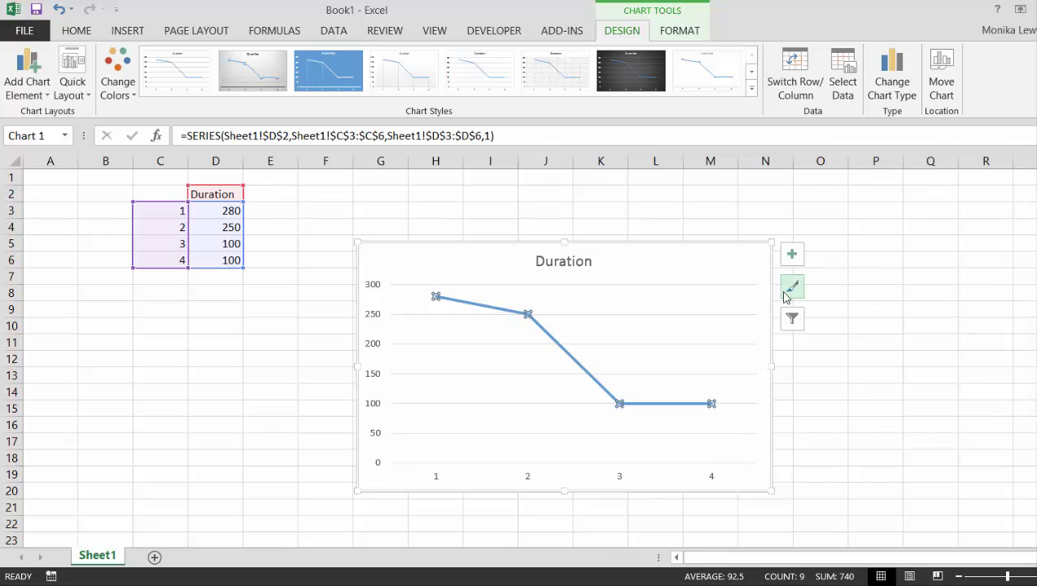
{"action": "left_click", "coordinate": [793, 287]}
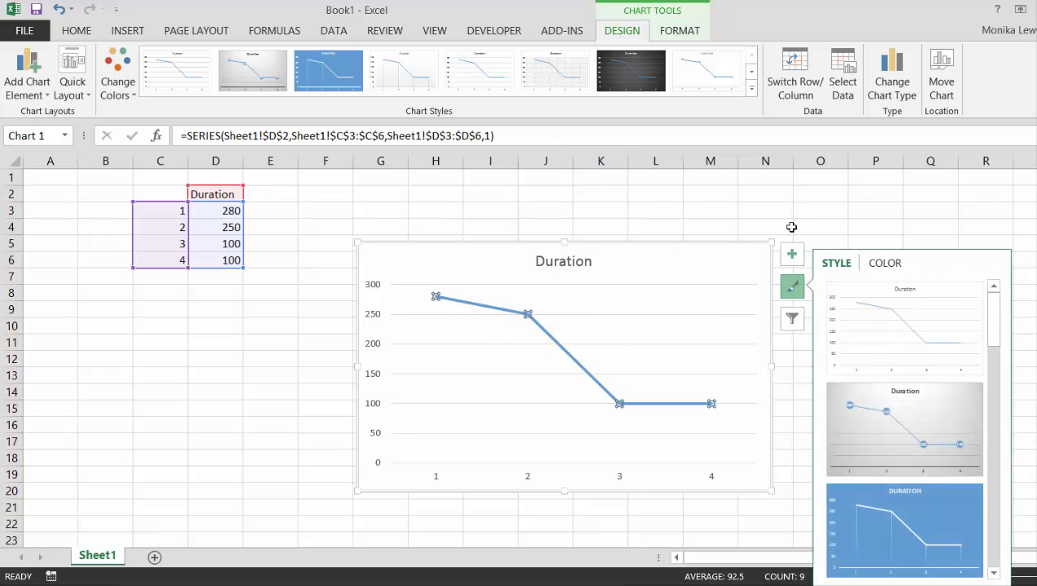
{"action": "left_click", "coordinate": [873, 212]}
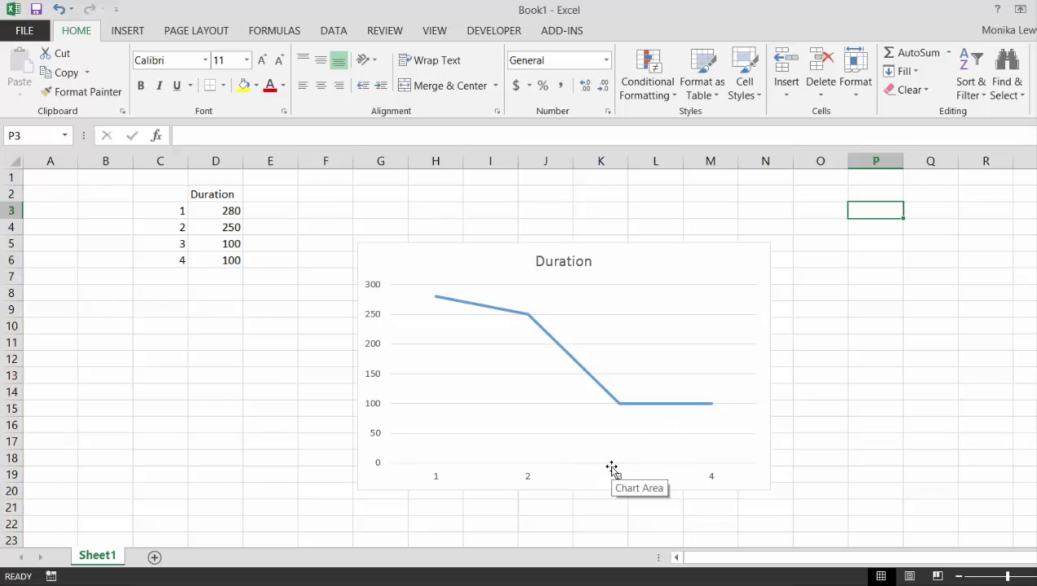
Delete the Duration line chart from the sheet
{"action": "left_click", "coordinate": [714, 257]}
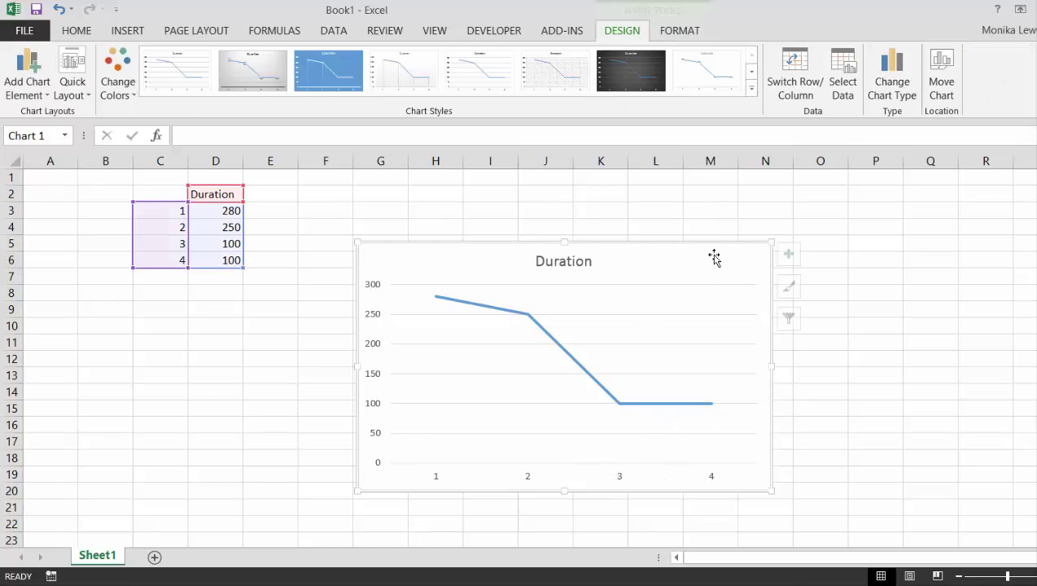
{"action": "key", "text": "Delete"}
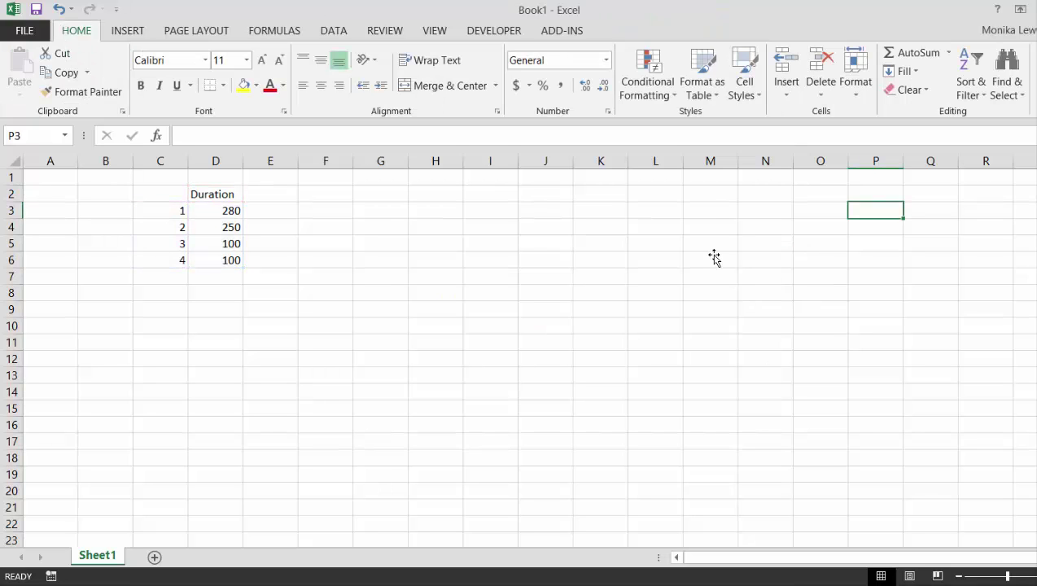
Enter 1 in cell F3 as the start of a second number column
{"action": "key", "text": "Left"}
{"action": "key", "text": "Left"}
{"action": "key", "text": "Left"}
{"action": "key", "text": "Left"}
{"action": "key", "text": "Left"}
{"action": "key", "text": "Left"}
{"action": "key", "text": "Left"}
{"action": "key", "text": "Left"}
{"action": "key", "text": "Left"}
{"action": "key", "text": "Left"}
{"action": "key", "text": "Left"}
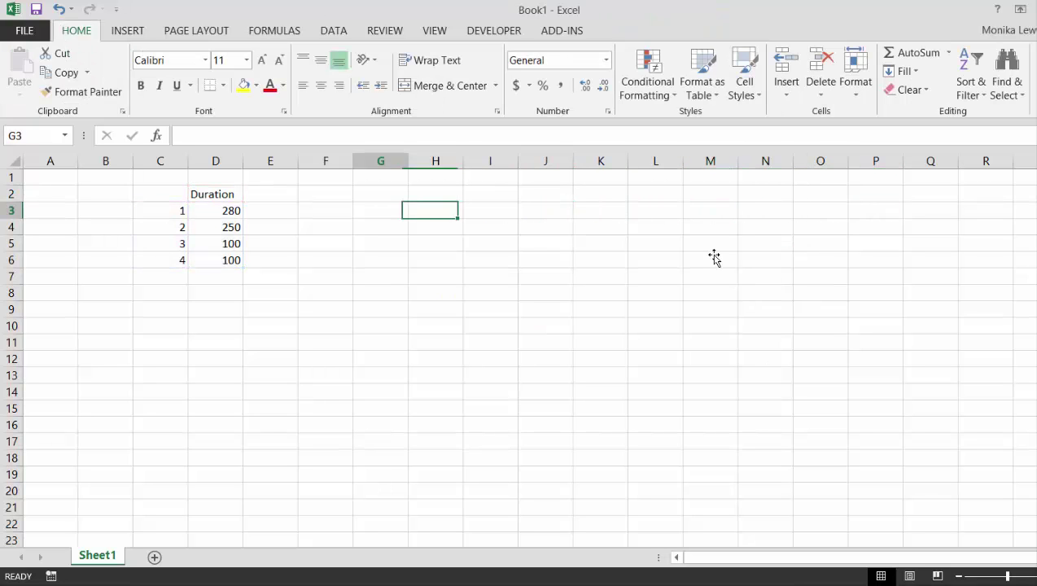
{"action": "key", "text": "Left"}
{"action": "key", "text": "Right"}
{"action": "key", "text": "Right"}
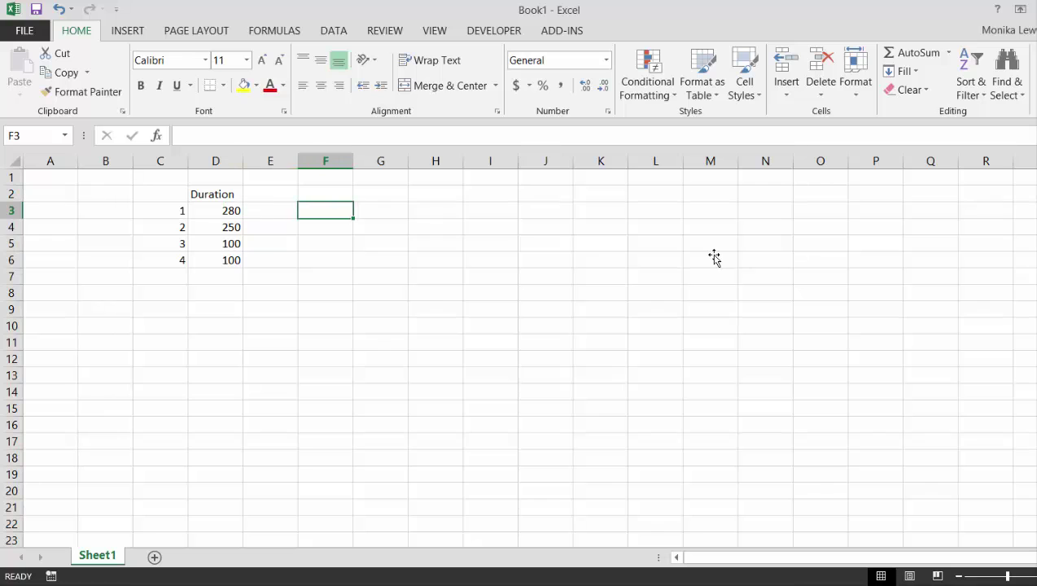
{"action": "type", "text": "1"}
{"action": "key", "text": "Return"}
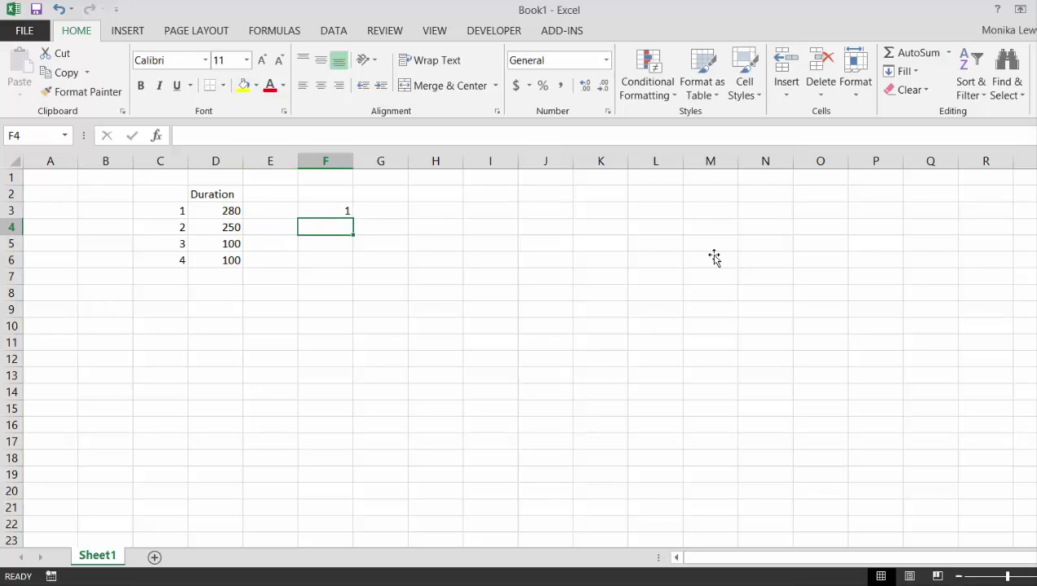
Fill a linear series down the column from F3 with a stop value of 4
{"action": "key", "text": "Up"}
{"action": "key", "text": "alt+h"}
{"action": "key", "text": "f"}
{"action": "key", "text": "i"}
{"action": "key", "text": "s"}
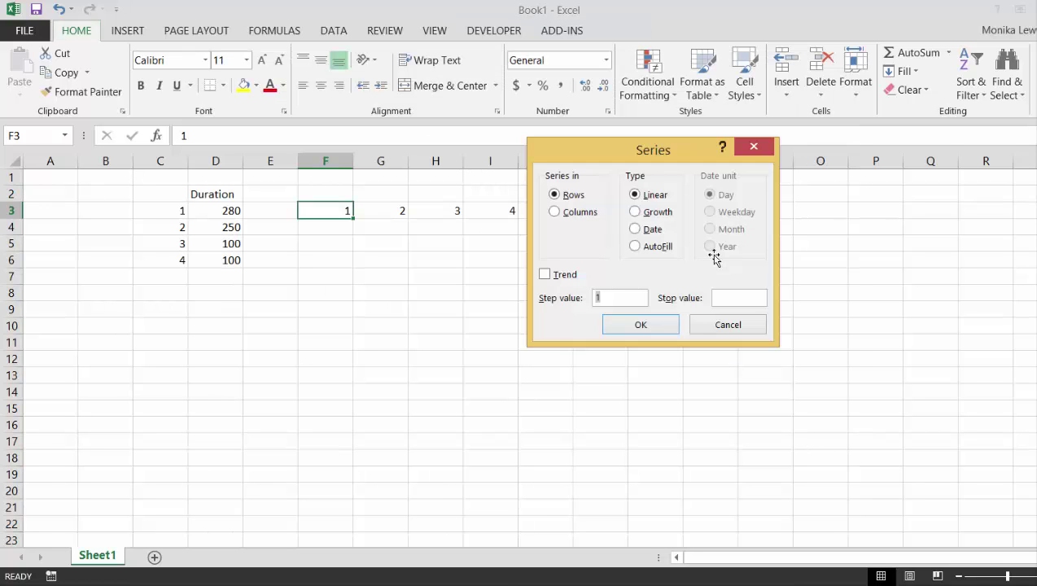
{"action": "key", "text": "alt+c"}
{"action": "key", "text": "Tab"}
{"action": "key", "text": "Tab"}
{"action": "key", "text": "Tab"}
{"action": "type", "text": "4"}
{"action": "key", "text": "Return"}
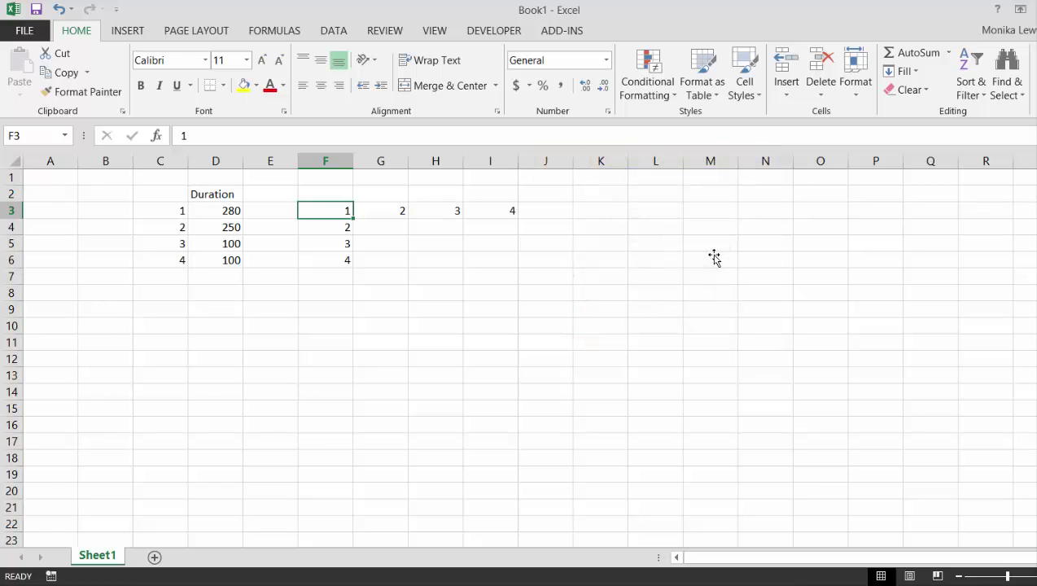
Clear the surplus series values from cells G3 to I3
{"action": "key", "text": "Up"}
{"action": "key", "text": "Down"}
{"action": "key", "text": "Right"}
{"action": "key", "text": "shift+Right"}
{"action": "key", "text": "shift+Right"}
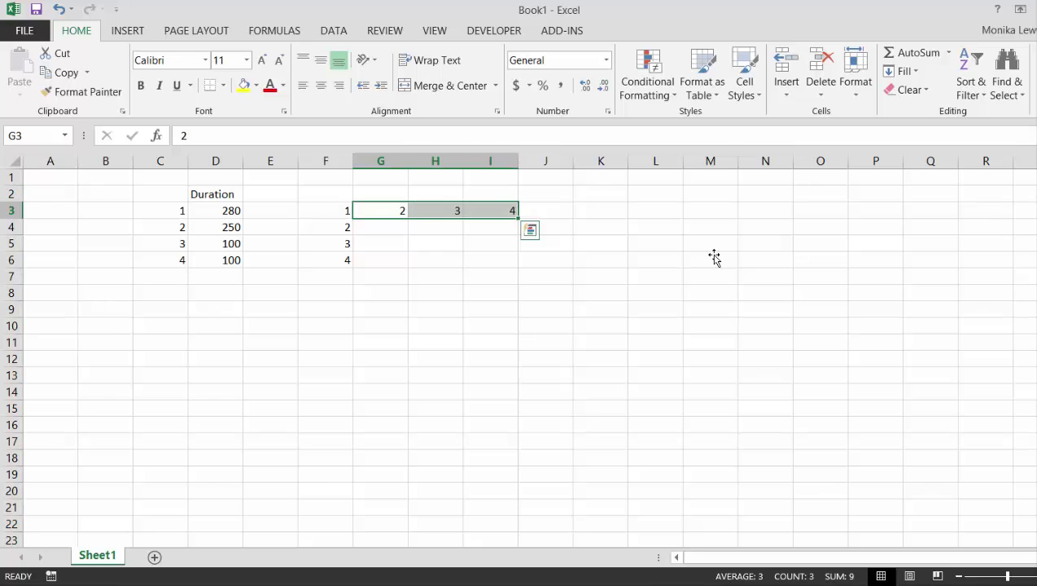
{"action": "key", "text": "Delete"}
{"action": "key", "text": "Left"}
{"action": "key", "text": "Right"}
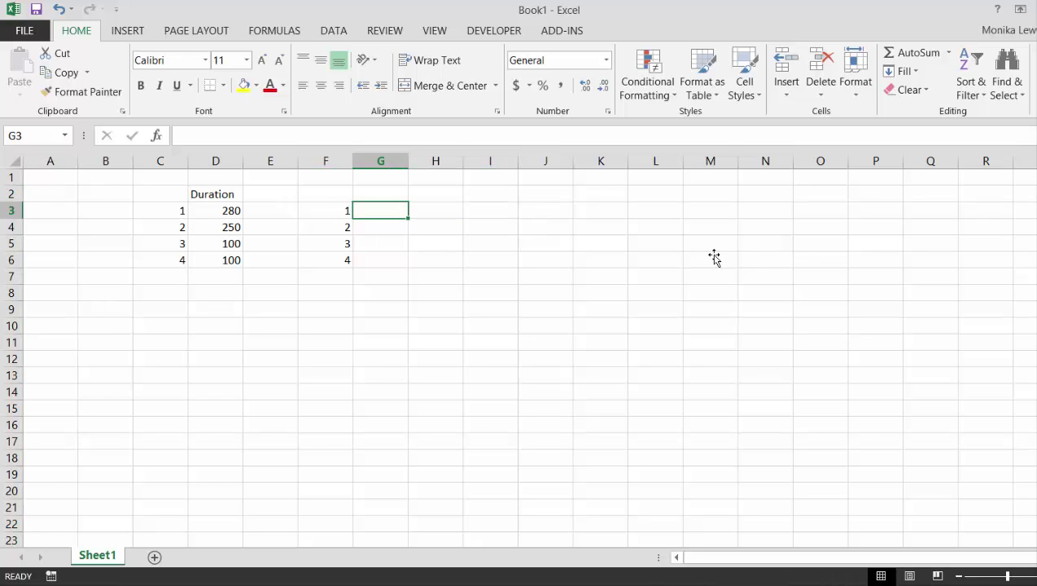
{"action": "type", "text": "="}
{"action": "key", "text": "Escape"}
Copy the duration values in D3:D6 into G3:G6
{"action": "key", "text": "Left"}
{"action": "key", "text": "Left"}
{"action": "key", "text": "Left"}
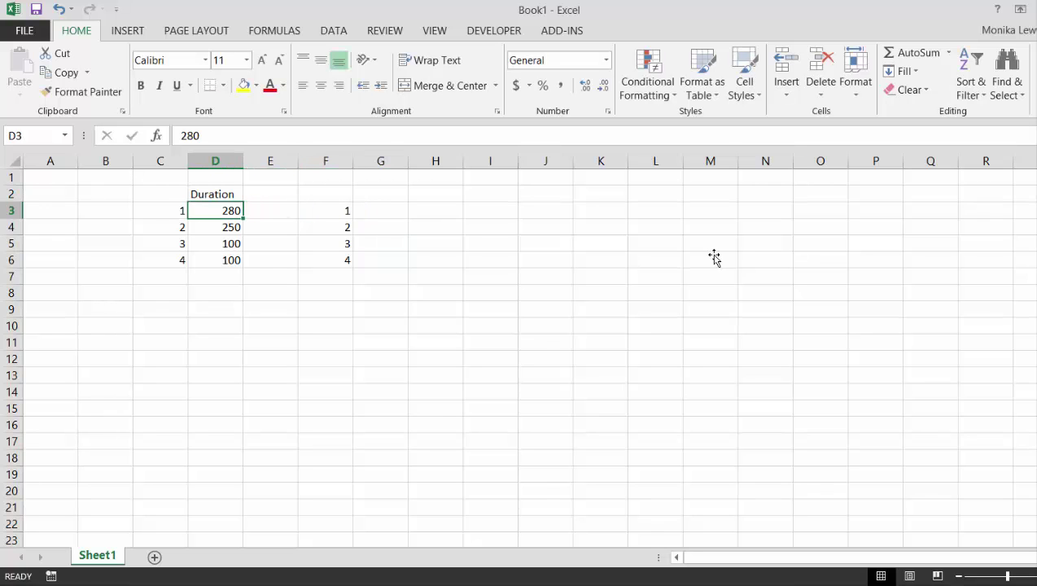
{"action": "key", "text": "shift+Down"}
{"action": "key", "text": "shift+Down"}
{"action": "key", "text": "shift+Down"}
{"action": "key", "text": "ctrl+c"}
{"action": "key", "text": "Right"}
{"action": "key", "text": "Right"}
{"action": "key", "text": "Right"}
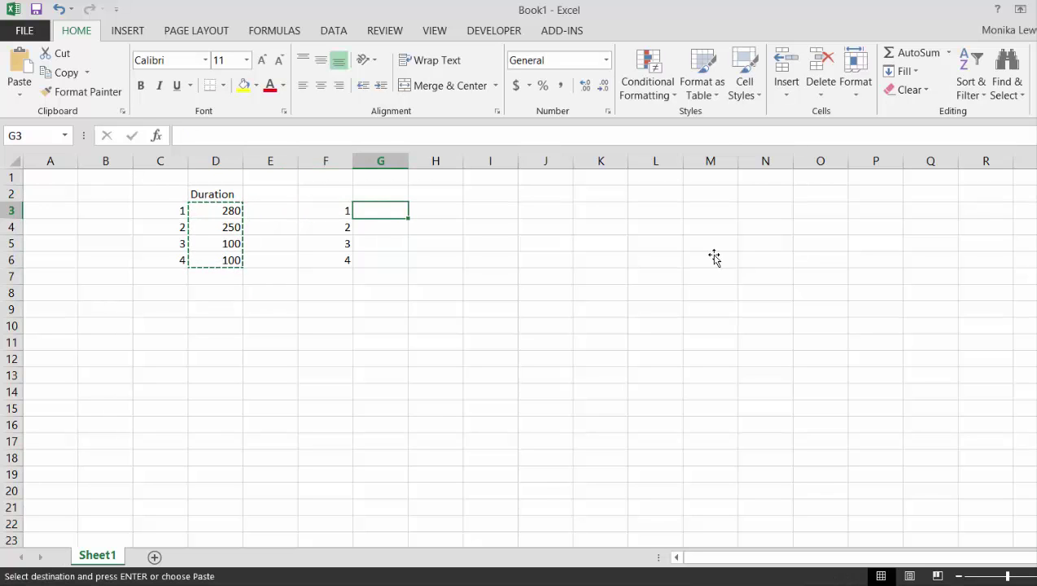
{"action": "key", "text": "ctrl+v"}
Sort only the copied values in column G from smallest to largest, without expanding the selection
{"action": "key", "text": "alt+d"}
{"action": "key", "text": "s"}
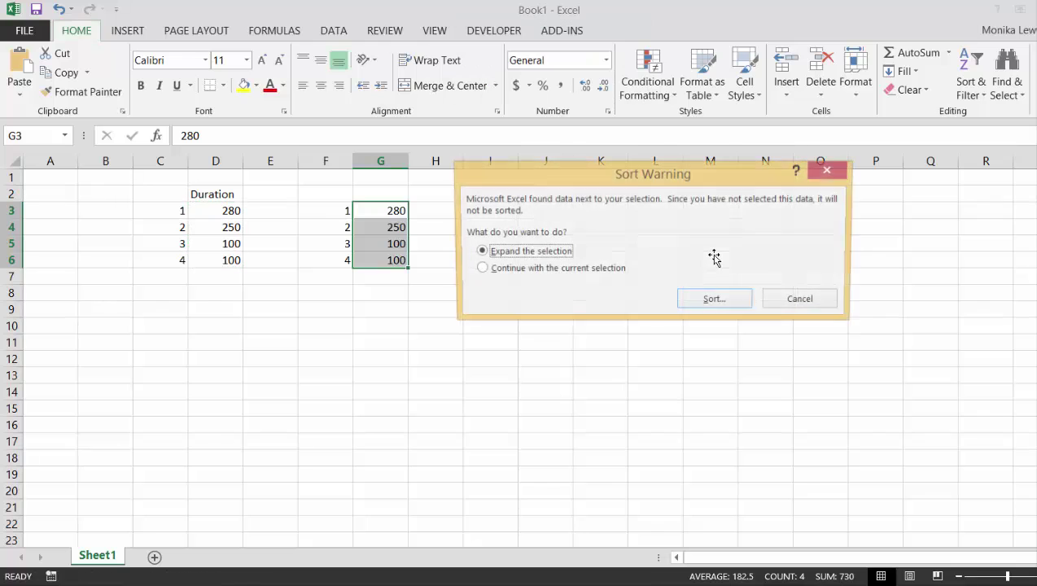
{"action": "key", "text": "Down"}
{"action": "key", "text": "Return"}
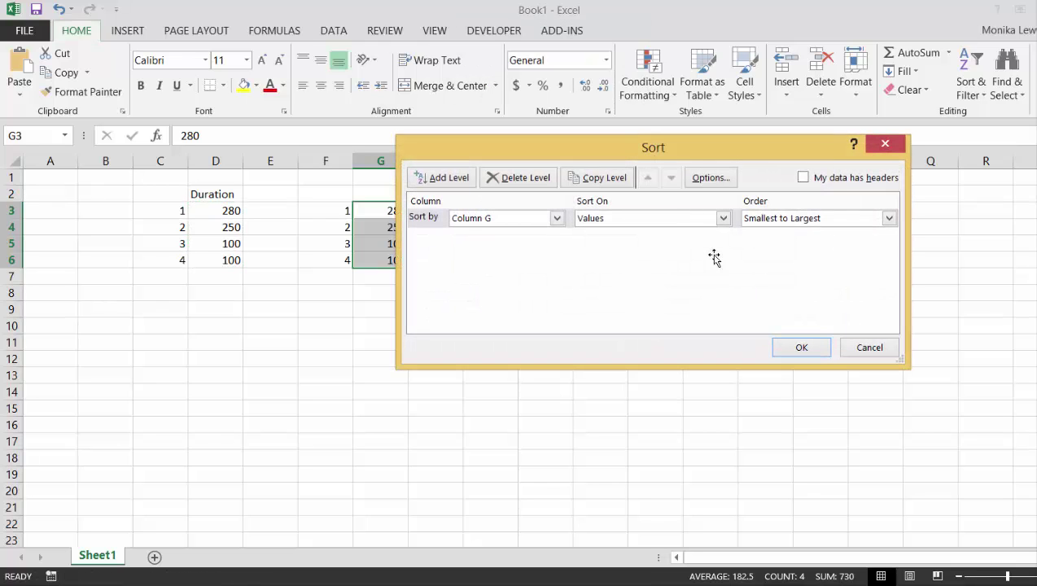
{"action": "left_click", "coordinate": [800, 349]}
Copy the Duration heading from D2 into G2 above the sorted values
{"action": "key", "text": "Left"}
{"action": "key", "text": "Up"}
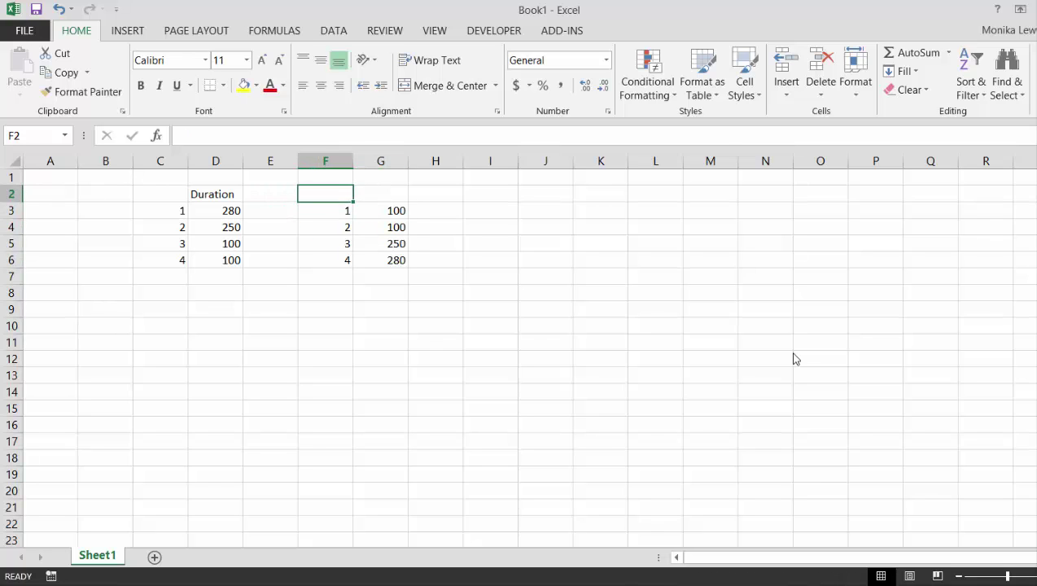
{"action": "key", "text": "Left"}
{"action": "key", "text": "Left"}
{"action": "key", "text": "ctrl+c"}
{"action": "key", "text": "Right"}
{"action": "key", "text": "Right"}
{"action": "key", "text": "Right"}
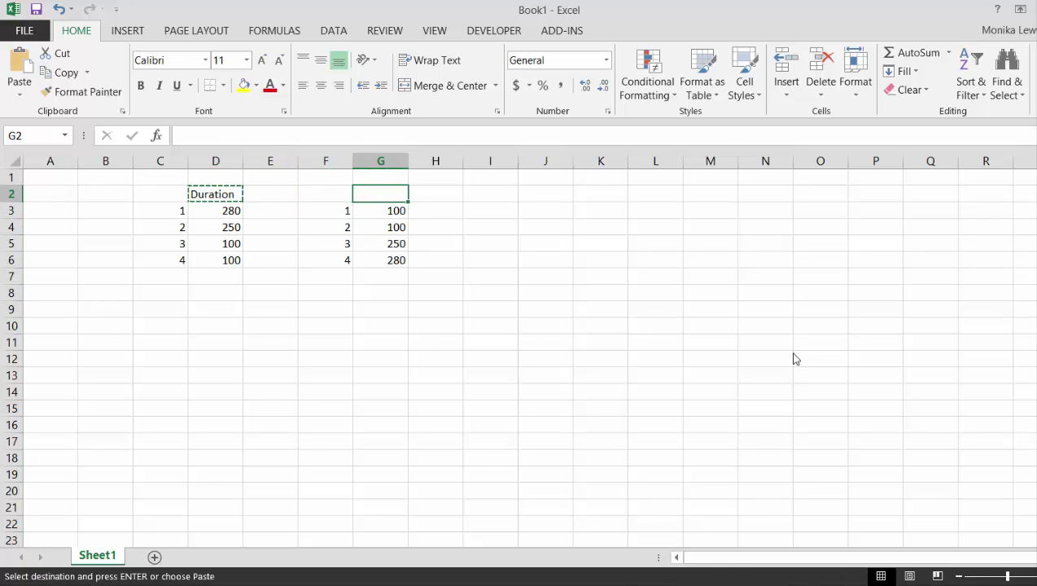
{"action": "key", "text": "ctrl+v"}
Insert a default column chart of the table in F2:G6 on the sheet and delete it again
{"action": "key", "text": "Left"}
{"action": "key", "text": "shift+Right"}
{"action": "key", "text": "shift+Down"}
{"action": "key", "text": "shift+Down"}
{"action": "key", "text": "shift+Down"}
{"action": "key", "text": "shift+Down"}
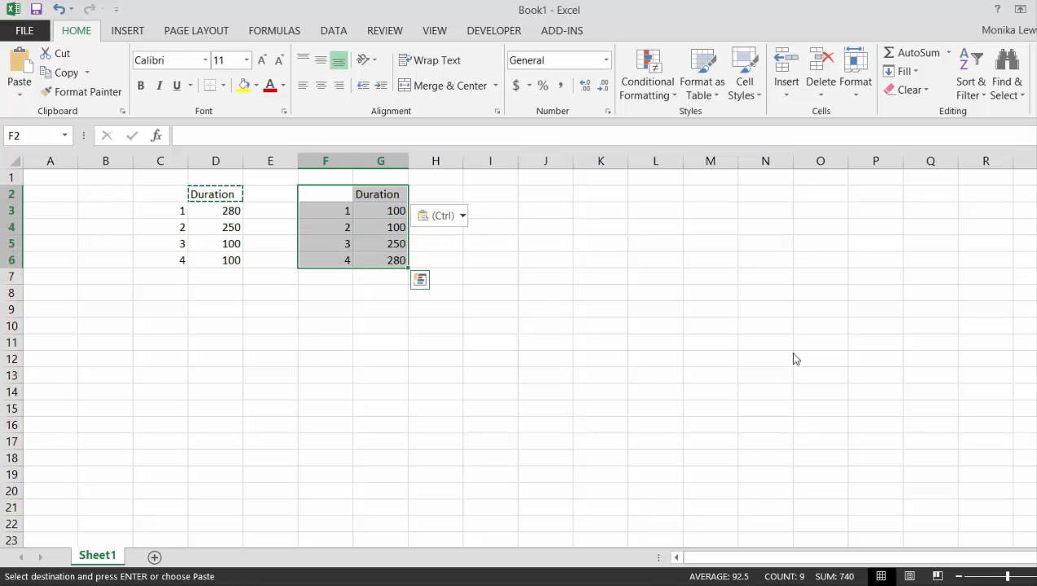
{"action": "key", "text": "alt+F1"}
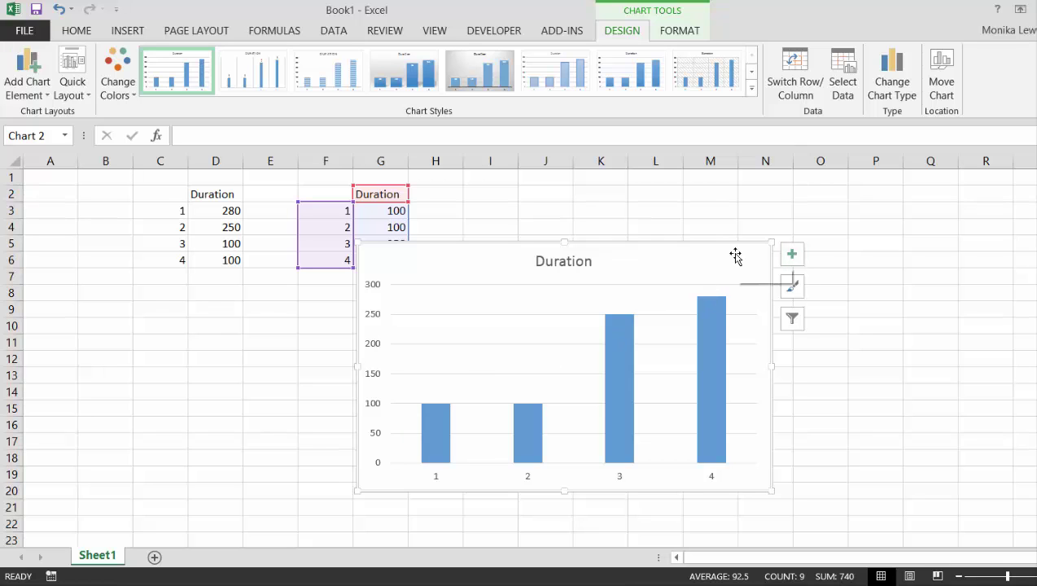
{"action": "key", "text": "Delete"}
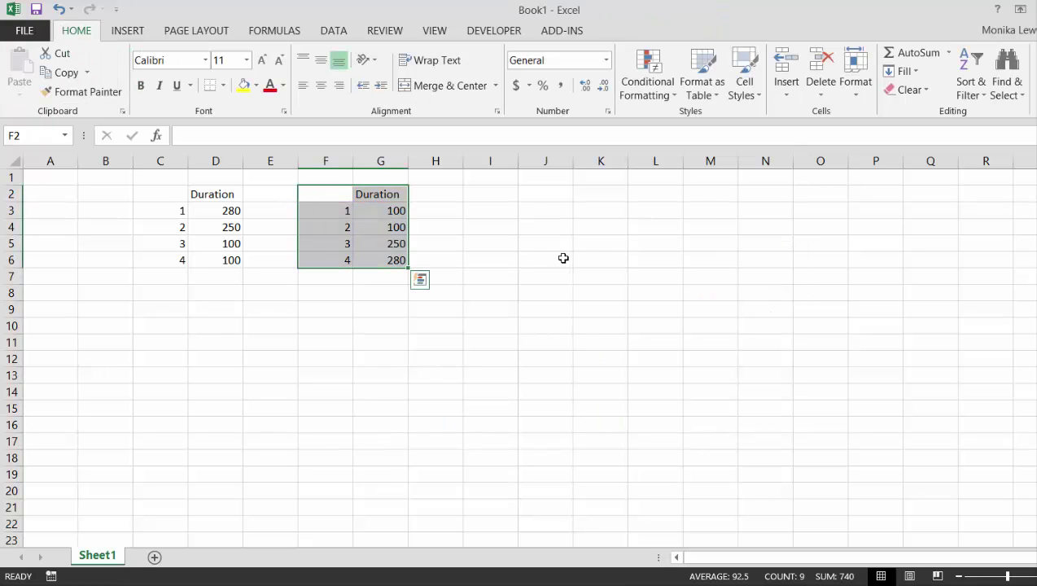
Enter the heading Increment in cell H2
{"action": "left_click", "coordinate": [447, 291]}
{"action": "key", "text": "Up"}
{"action": "key", "text": "Up"}
{"action": "key", "text": "Up"}
{"action": "key", "text": "Up"}
{"action": "key", "text": "Up"}
{"action": "key", "text": "Up"}
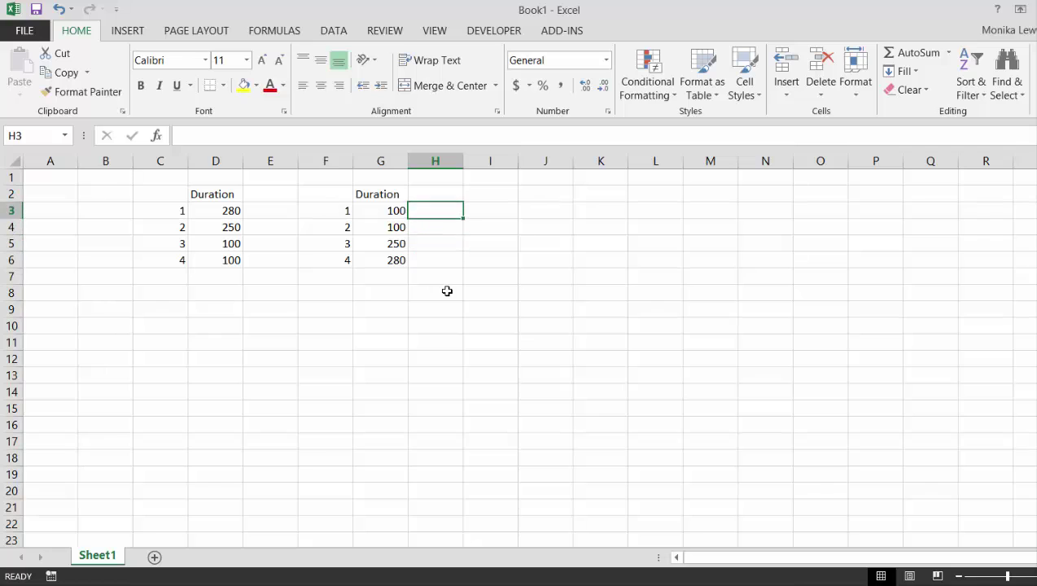
{"action": "key", "text": "Left"}
{"action": "key", "text": "Left"}
{"action": "key", "text": "Right"}
{"action": "key", "text": "Right"}
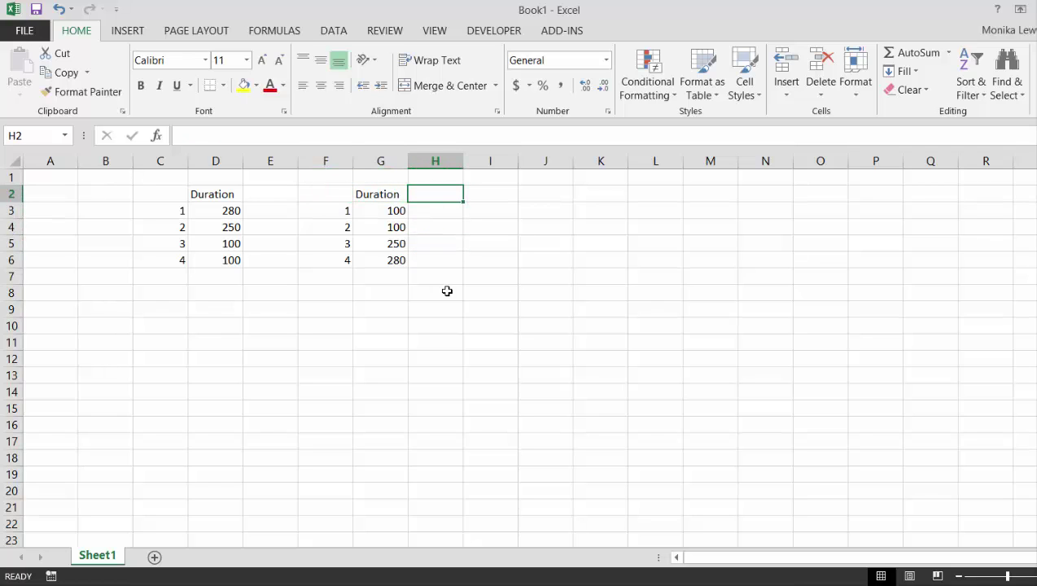
{"action": "type", "text": "Ind"}
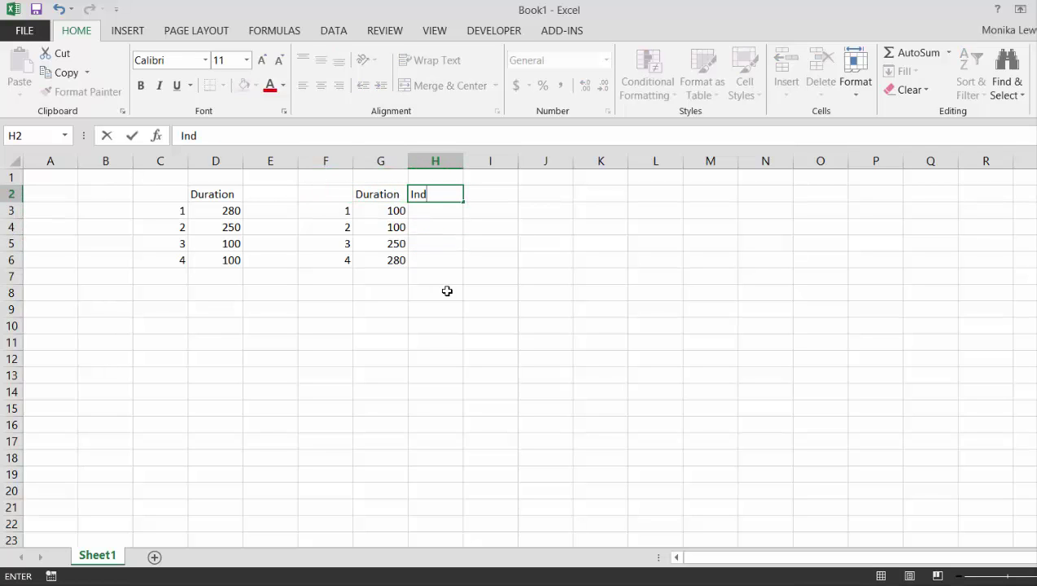
{"action": "key", "text": "BackSpace"}
{"action": "type", "text": "crement"}
{"action": "key", "text": "Return"}
Set the first increment in H3 to the formula =G3
{"action": "type", "text": "="}
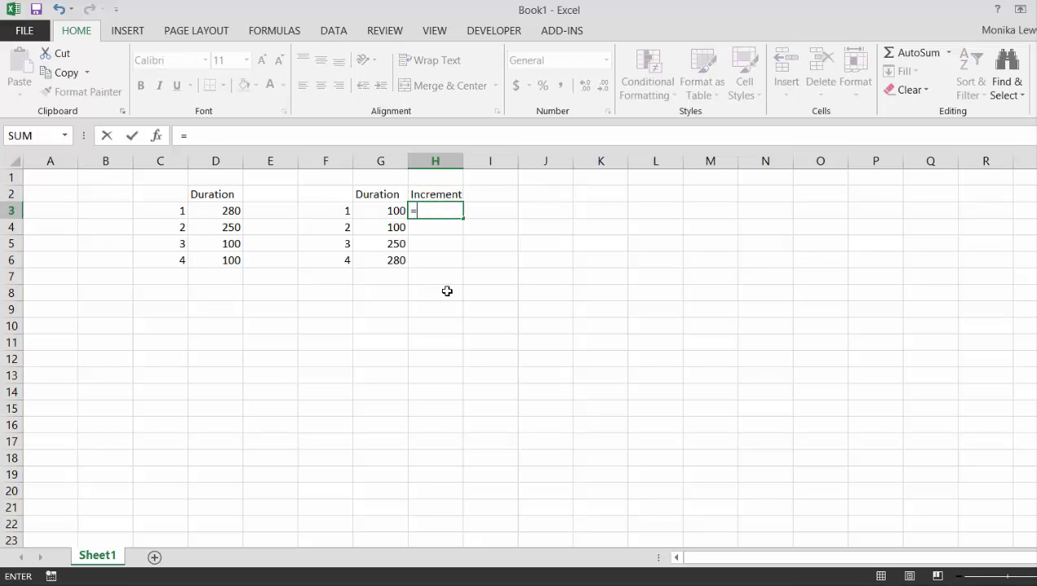
{"action": "key", "text": "Left"}
{"action": "key", "text": "Return"}
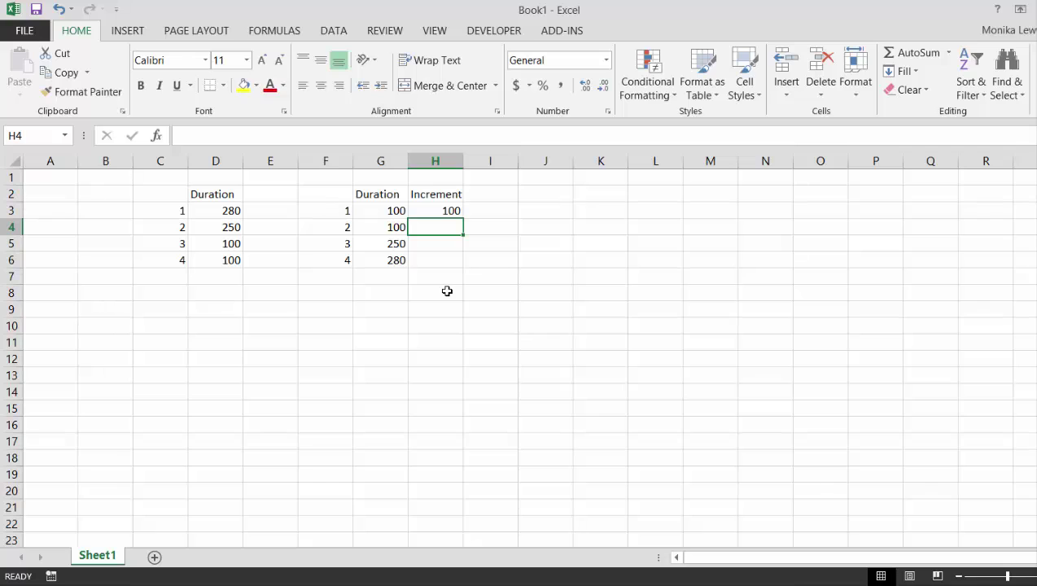
Enter the formula =G4-G3 in H4 and fill it down to H6
{"action": "type", "text": "="}
{"action": "key", "text": "Left"}
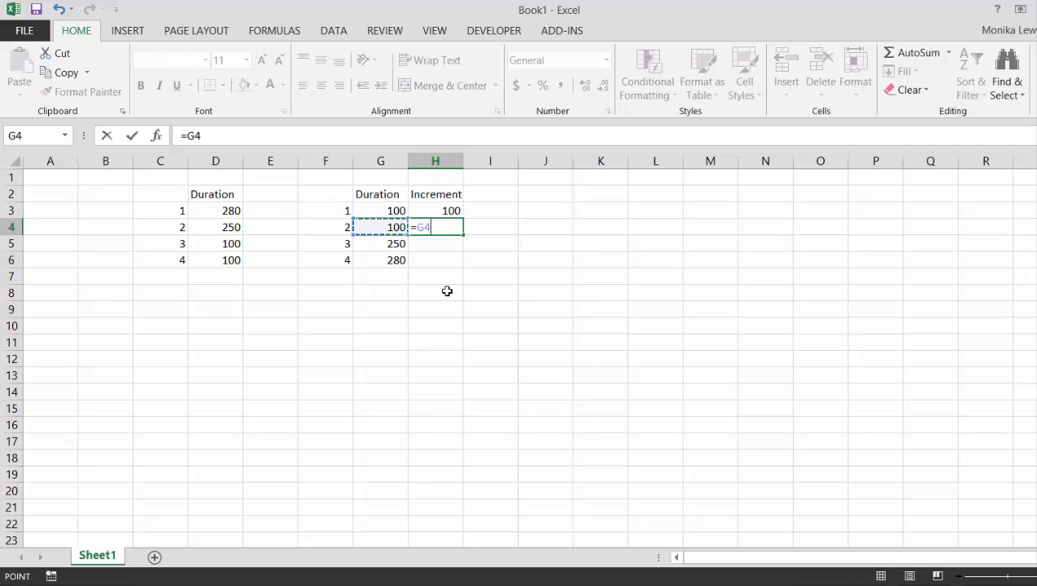
{"action": "type", "text": "-"}
{"action": "key", "text": "Up"}
{"action": "key", "text": "Left"}
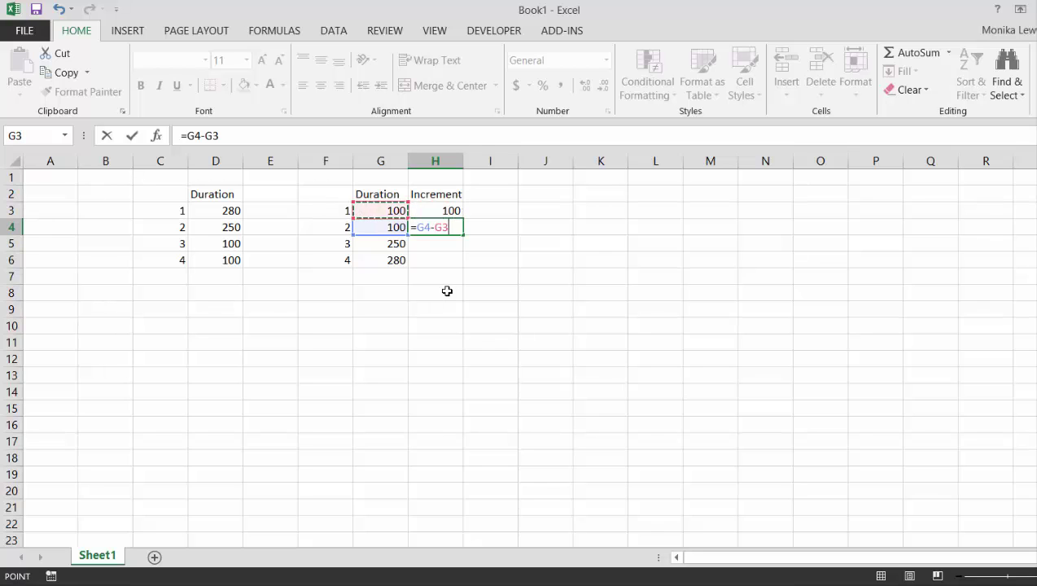
{"action": "key", "text": "Return"}
{"action": "key", "text": "Up"}
{"action": "key", "text": "shift+Down"}
{"action": "key", "text": "shift+Down"}
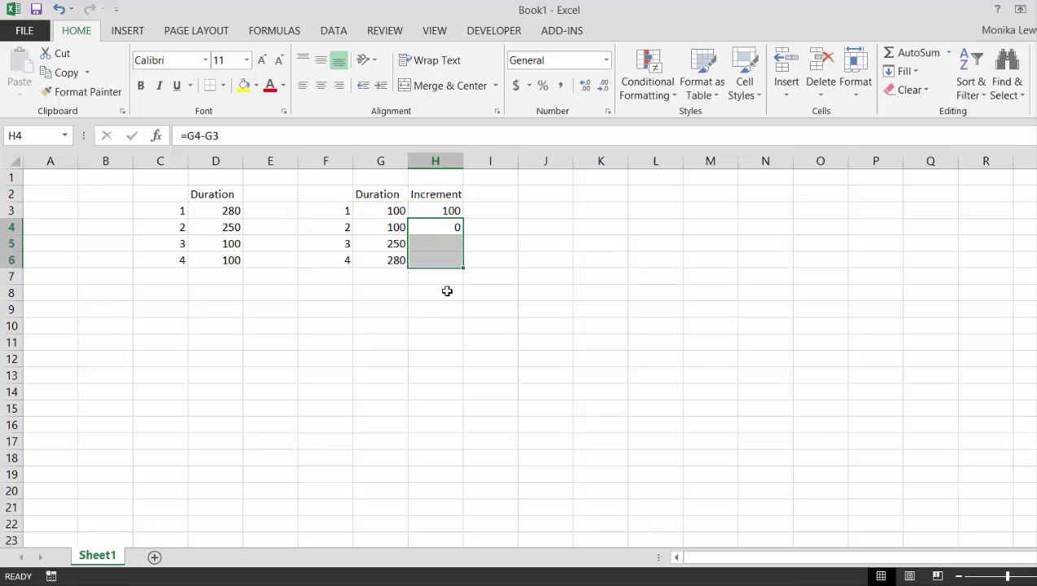
{"action": "key", "text": "ctrl+d"}
Enter the heading Time Pct in cell I2
{"action": "key", "text": "Down"}
{"action": "key", "text": "Up"}
{"action": "key", "text": "Up"}
{"action": "key", "text": "Up"}
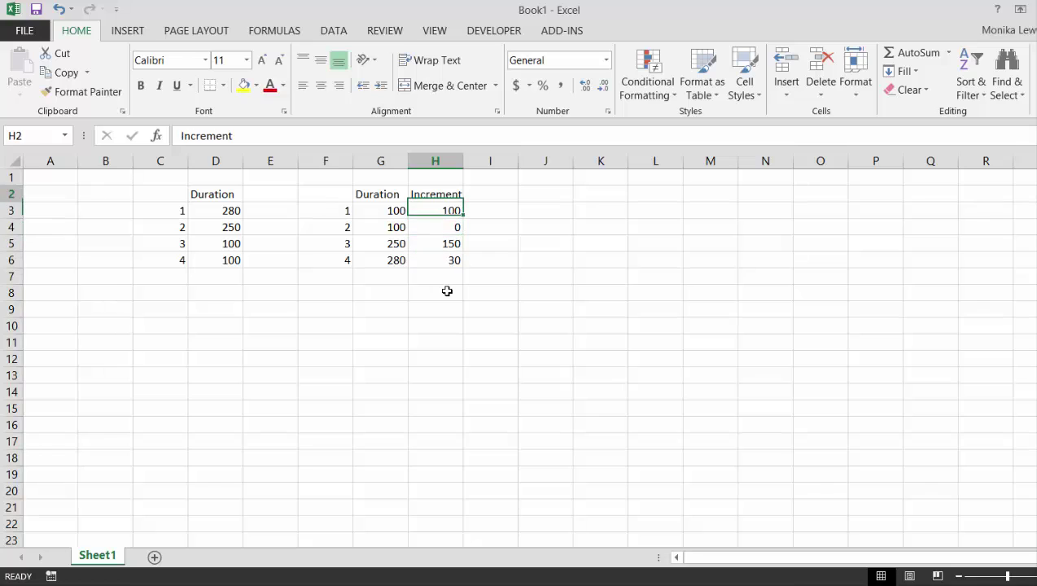
{"action": "key", "text": "Right"}
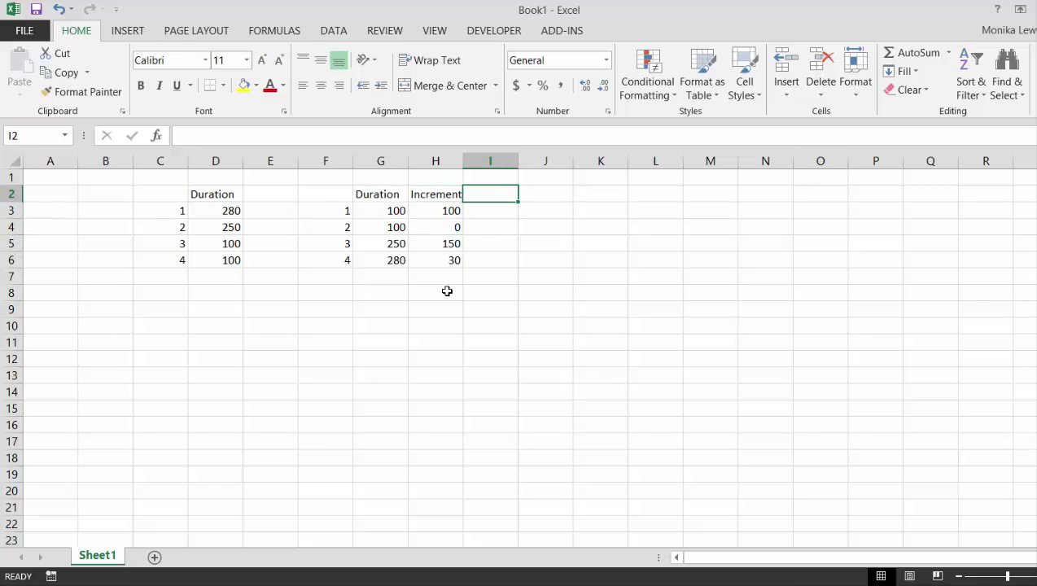
{"action": "type", "text": "T"}
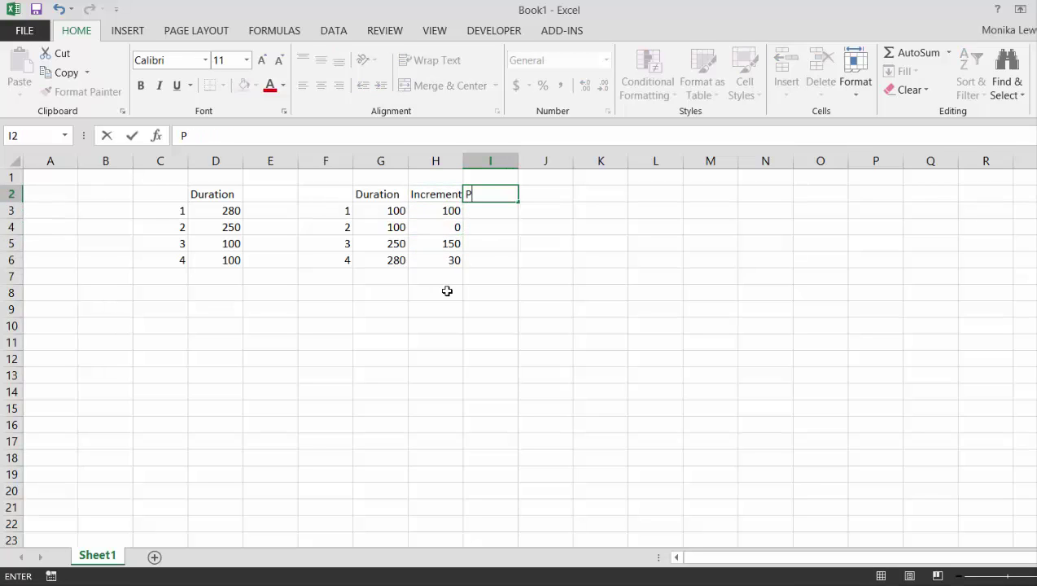
{"action": "key", "text": "BackSpace"}
{"action": "type", "text": "Time Pct"}
{"action": "key", "text": "Return"}
{"action": "type", "text": "="}
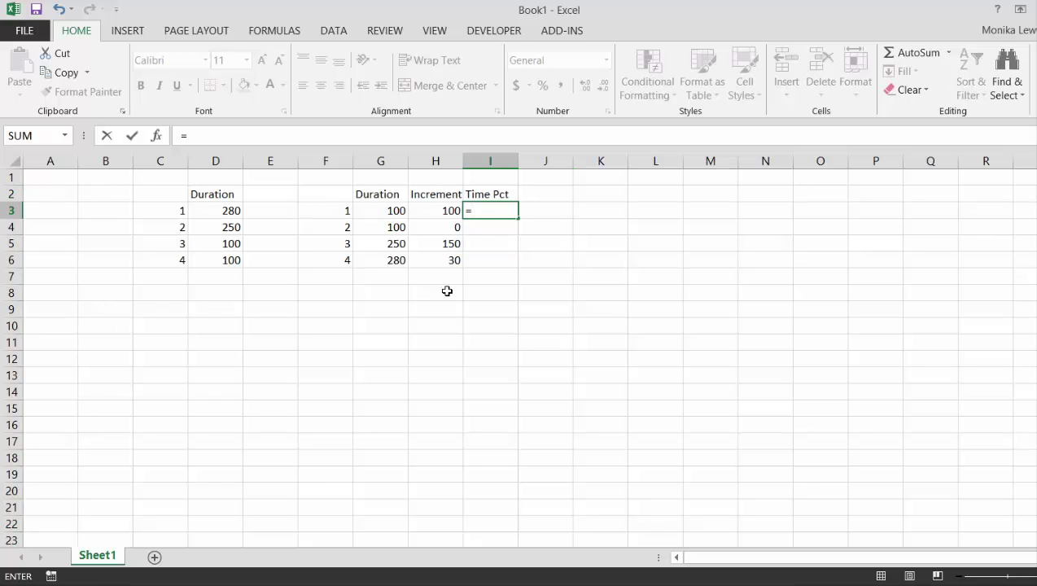
{"action": "key", "text": "Escape"}
{"action": "key", "text": "Left"}
{"action": "key", "text": "Left"}
{"action": "key", "text": "Left"}
{"action": "key", "text": "Left"}
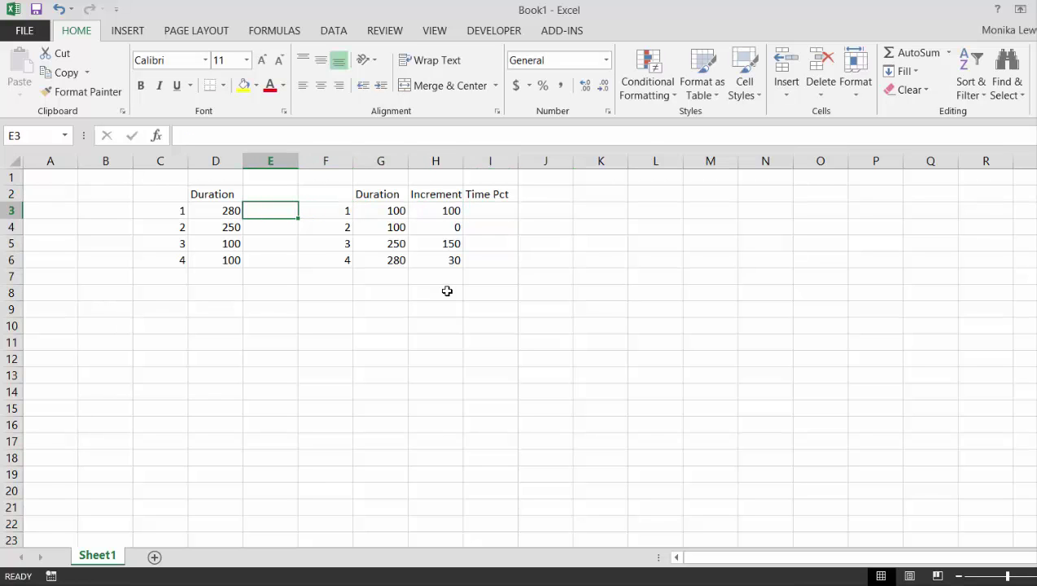
{"action": "type", "text": "11"}
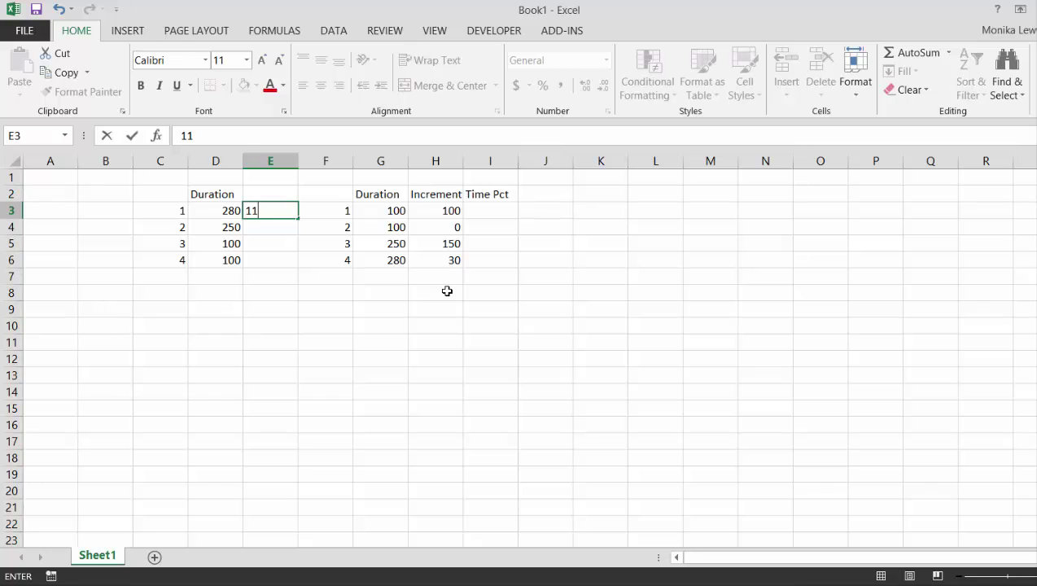
{"action": "key", "text": "Return"}
{"action": "key", "text": "Up"}
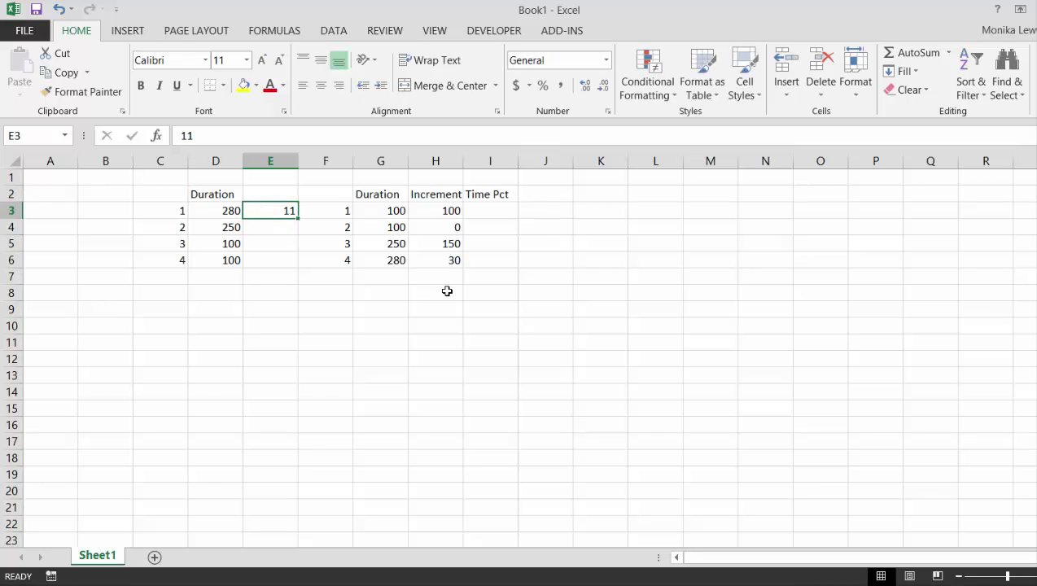
{"action": "key", "text": "Delete"}
{"action": "key", "text": "Right"}
{"action": "key", "text": "Right"}
{"action": "key", "text": "Right"}
{"action": "key", "text": "Right"}
{"action": "type", "text": "="}
{"action": "key", "text": "Left"}
{"action": "key", "text": "Left"}
{"action": "key", "text": "Left"}
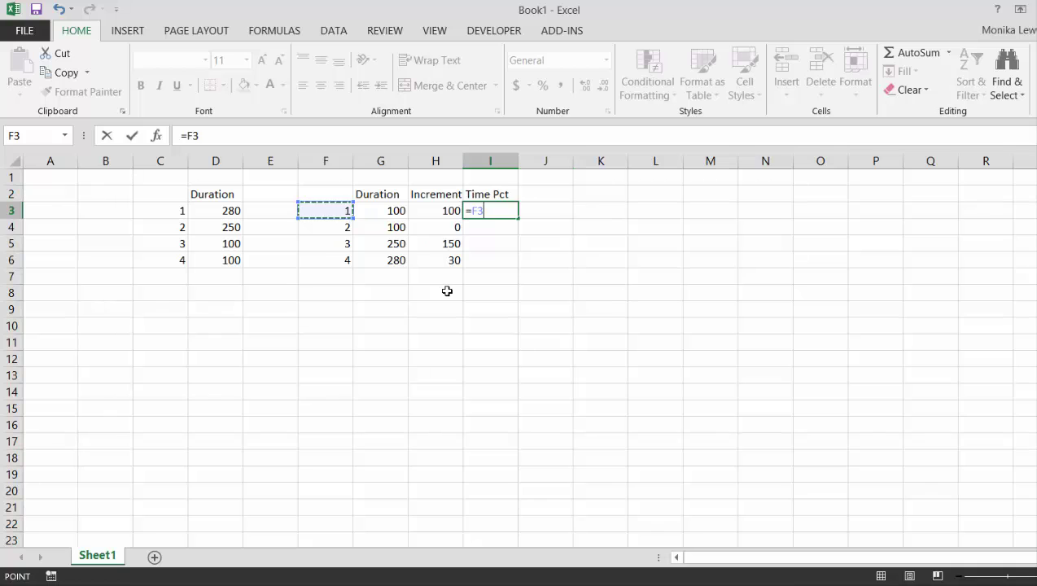
{"action": "key", "text": "Escape"}
Renumber cells F3 to F6 in descending order as 4, 3, 2, 1
{"action": "key", "text": "Left"}
{"action": "key", "text": "Left"}
{"action": "key", "text": "Left"}
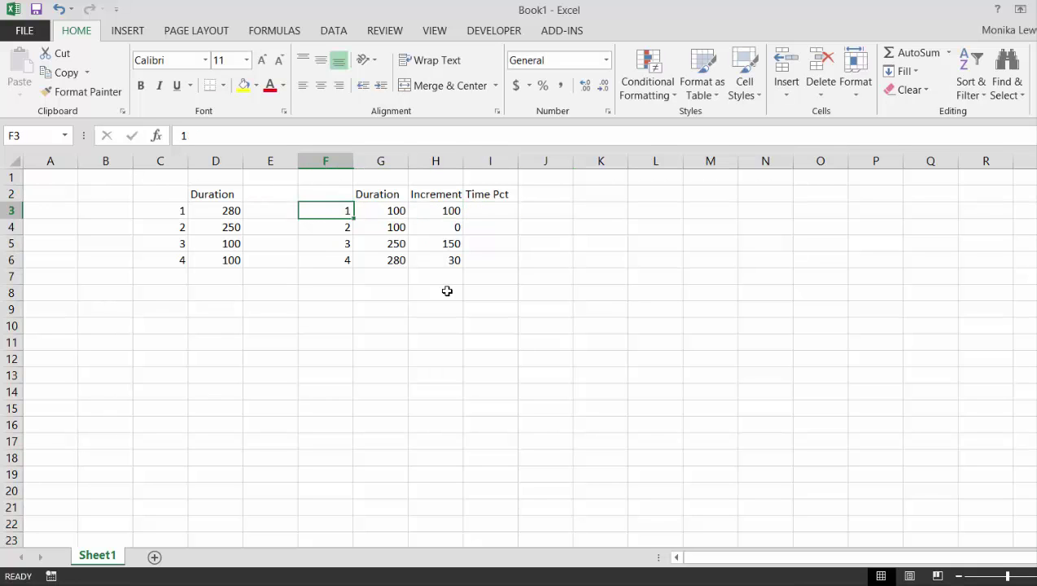
{"action": "type", "text": "4"}
{"action": "key", "text": "Return"}
{"action": "type", "text": "3"}
{"action": "key", "text": "Return"}
{"action": "type", "text": "2"}
{"action": "key", "text": "Return"}
{"action": "type", "text": "1"}
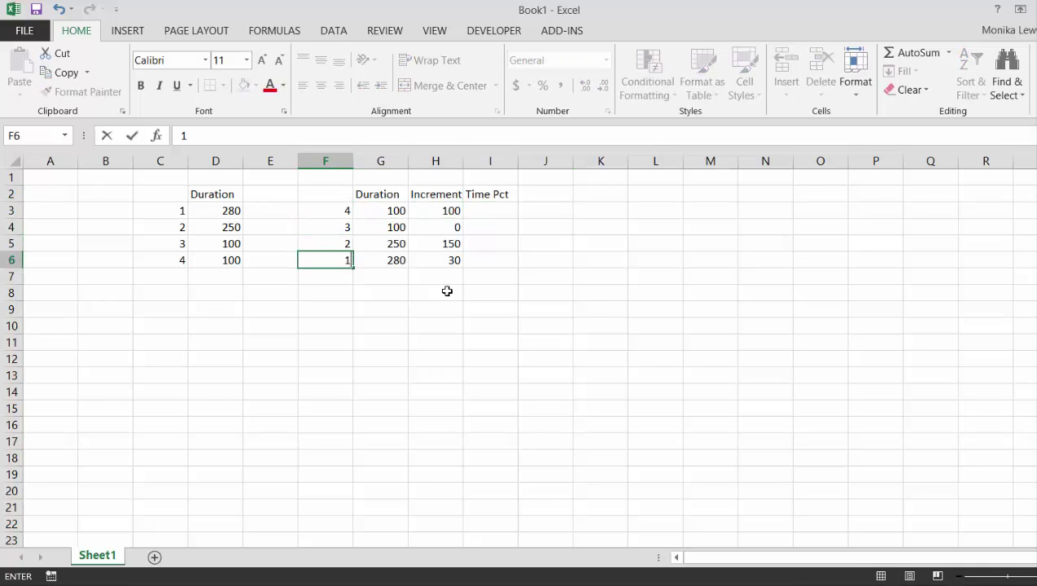
{"action": "key", "text": "Right"}
Enter the formula =F3/$F$3 in I3 for the first Time Pct value
{"action": "key", "text": "Right"}
{"action": "key", "text": "Right"}
{"action": "key", "text": "Right"}
{"action": "key", "text": "Up"}
{"action": "key", "text": "Up"}
{"action": "key", "text": "Up"}
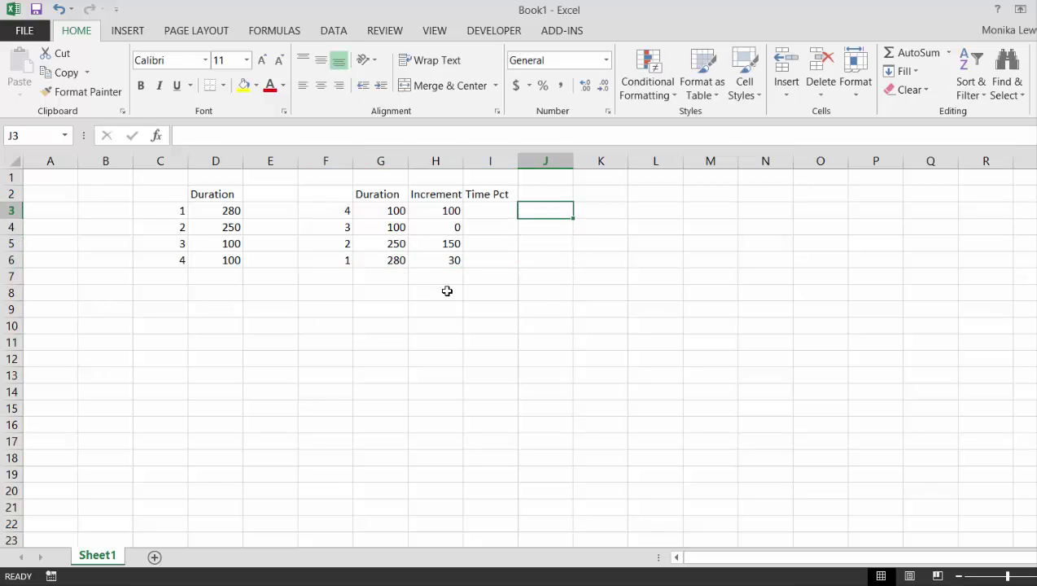
{"action": "key", "text": "Left"}
{"action": "type", "text": "="}
{"action": "key", "text": "Left"}
{"action": "key", "text": "Left"}
{"action": "key", "text": "Left"}
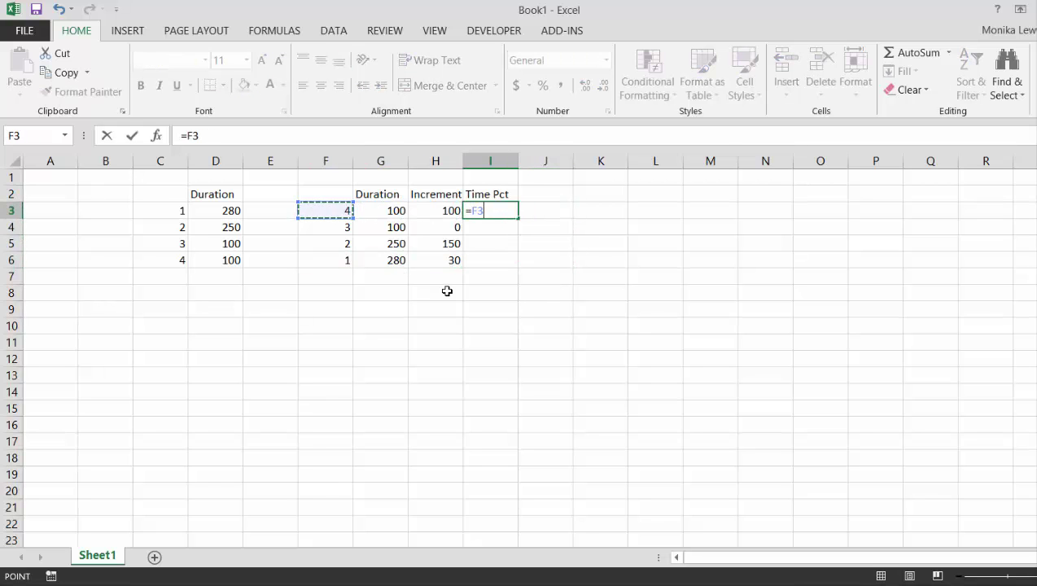
{"action": "type", "text": "/"}
{"action": "key", "text": "Left"}
{"action": "key", "text": "Left"}
{"action": "key", "text": "Left"}
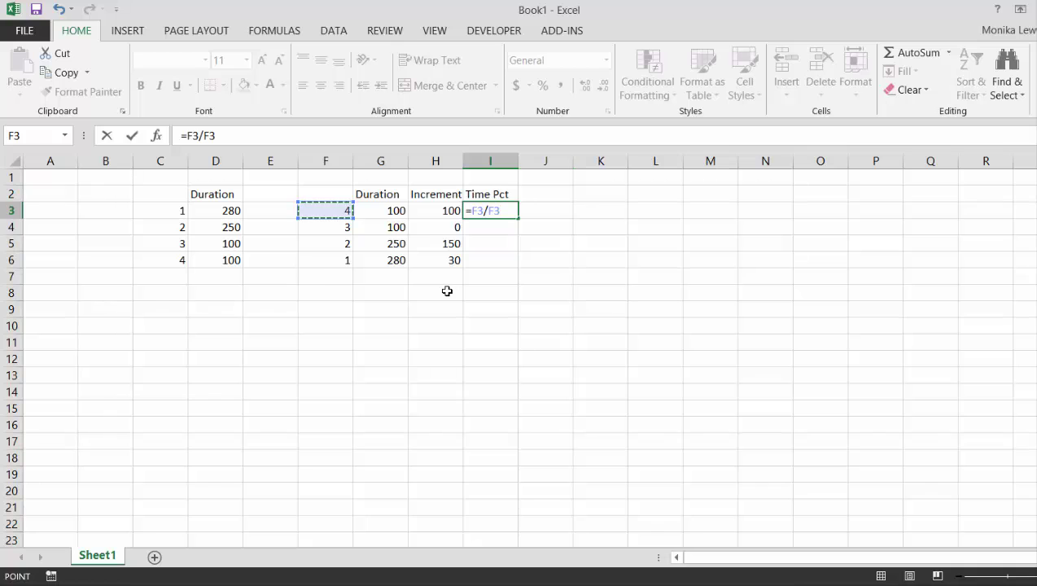
{"action": "key", "text": "Return"}
Enter the formula =F4/$F$3 in I4, with the divisor as an absolute reference
{"action": "type", "text": "="}
{"action": "key", "text": "Left"}
{"action": "key", "text": "Left"}
{"action": "key", "text": "Left"}
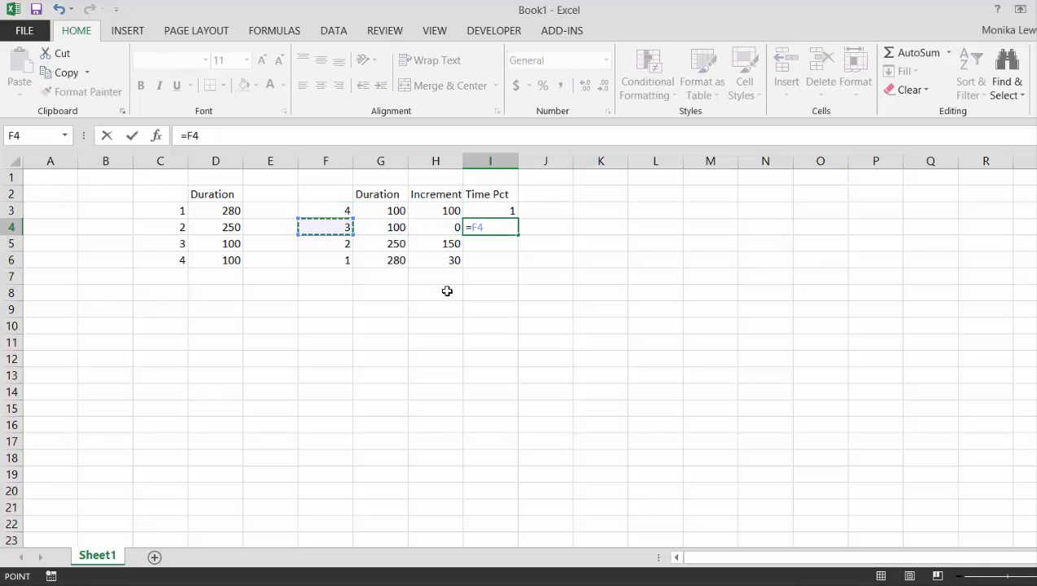
{"action": "type", "text": "/"}
{"action": "key", "text": "Left"}
{"action": "key", "text": "Up"}
{"action": "key", "text": "Left"}
{"action": "key", "text": "Left"}
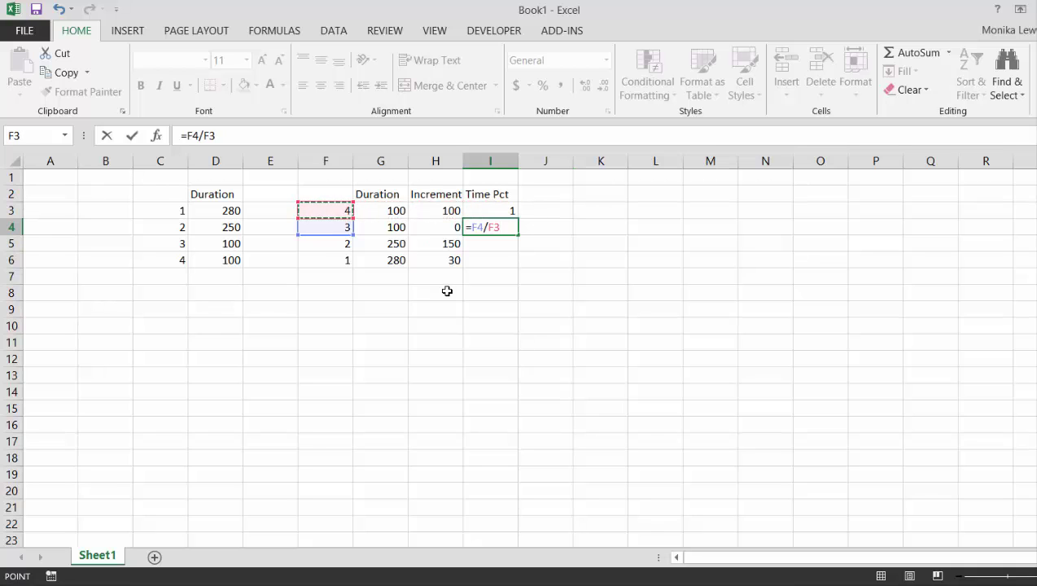
{"action": "key", "text": "F4"}
{"action": "key", "text": "Return"}
Fill the Time Pct formula from I4 down to I6
{"action": "key", "text": "Up"}
{"action": "key", "text": "shift+Down"}
{"action": "key", "text": "shift+Down"}
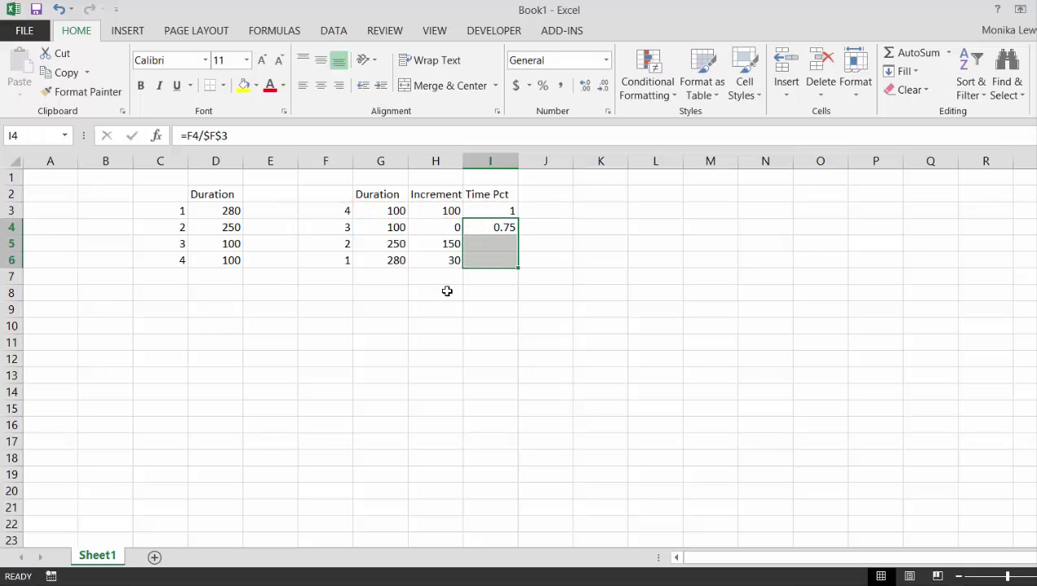
{"action": "key", "text": "ctrl+d"}
Format the Time Pct values in I3 to I6 as percentages without decimals
{"action": "key", "text": "Up"}
{"action": "key", "text": "Up"}
{"action": "key", "text": "Down"}
{"action": "key", "text": "shift+Down"}
{"action": "key", "text": "shift+Down"}
{"action": "key", "text": "shift+Down"}
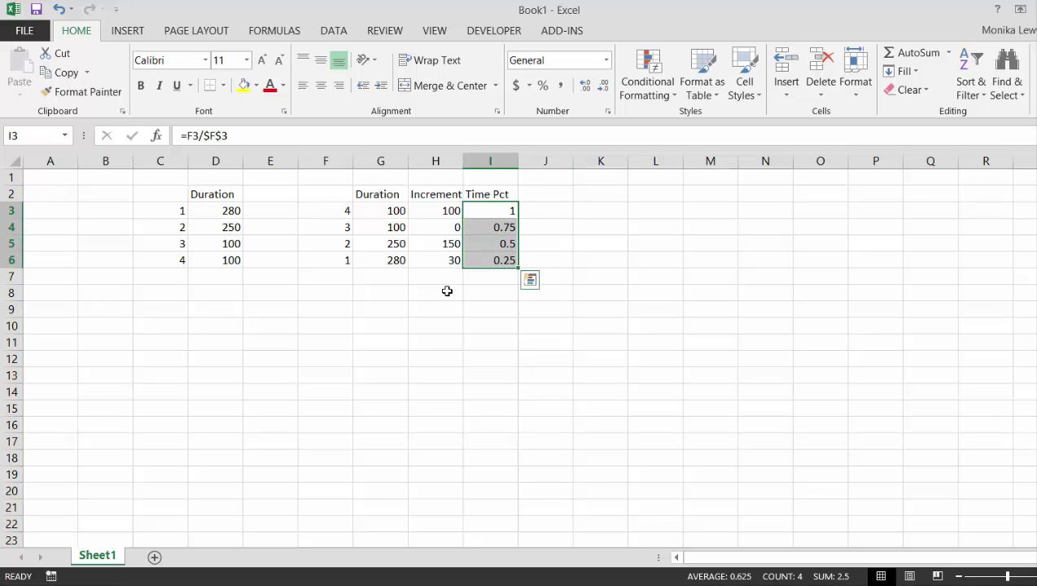
{"action": "key", "text": "ctrl+shift+f"}
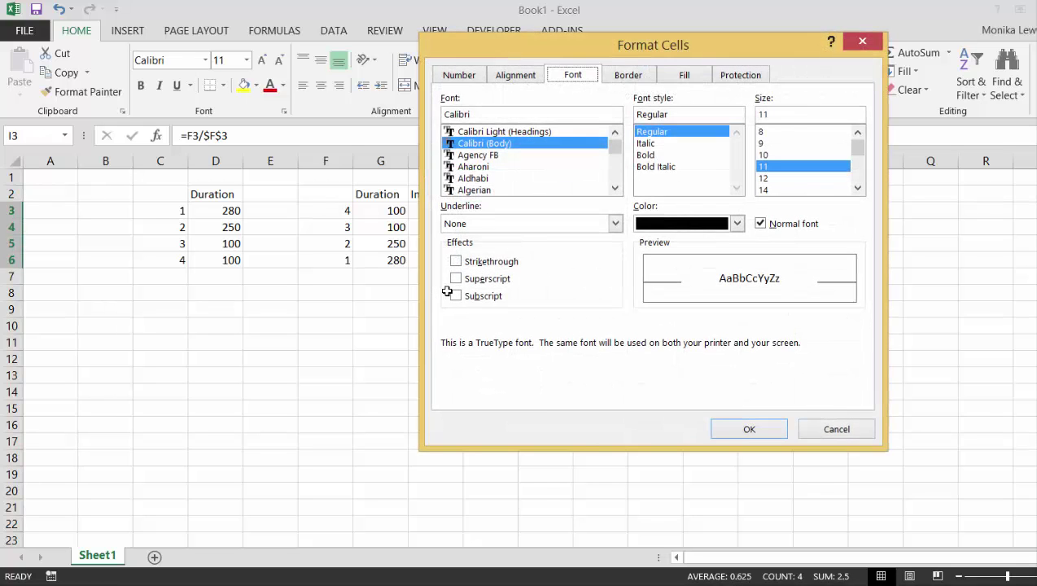
{"action": "key", "text": "Escape"}
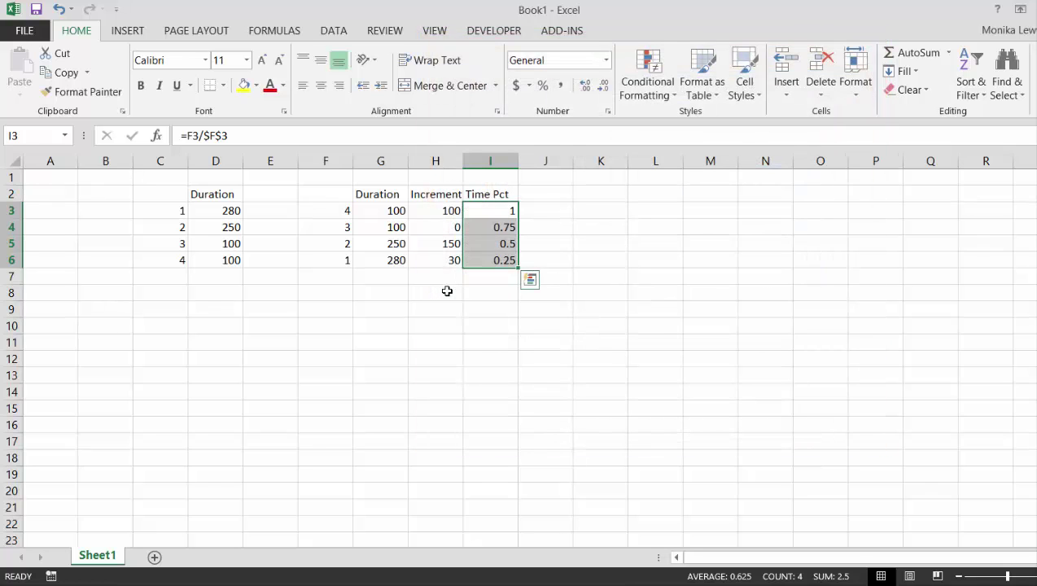
{"action": "key", "text": "ctrl+shift+percent"}
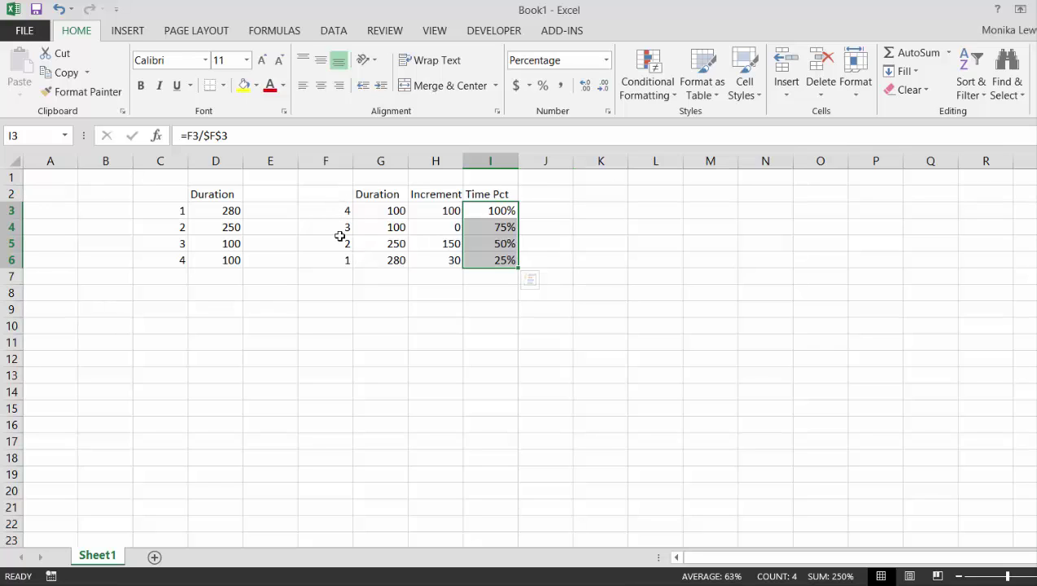
{"action": "left_click", "coordinate": [545, 283]}
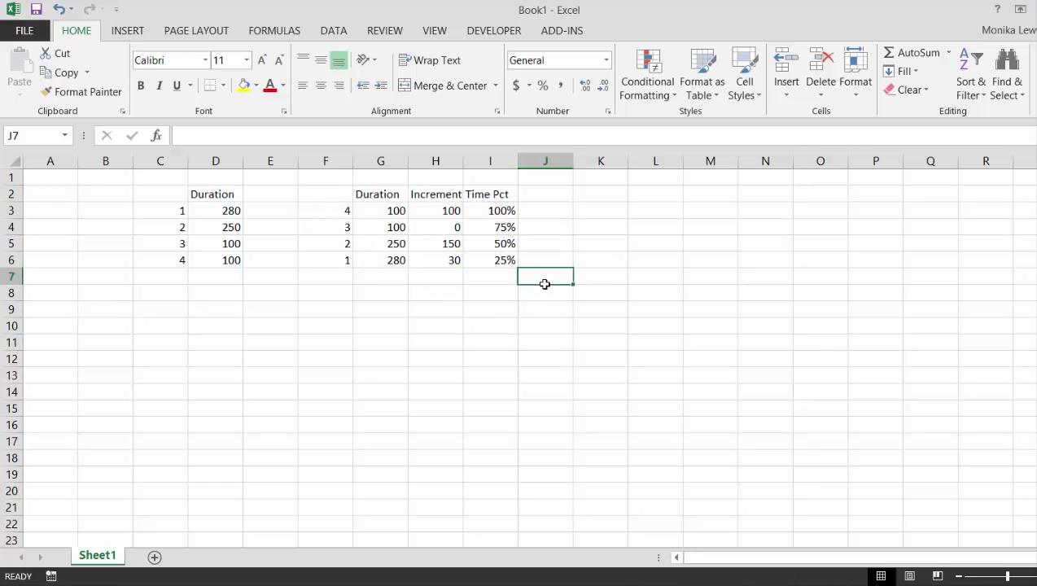
{"action": "key", "text": "Left"}
{"action": "key", "text": "Left"}
{"action": "key", "text": "Right"}
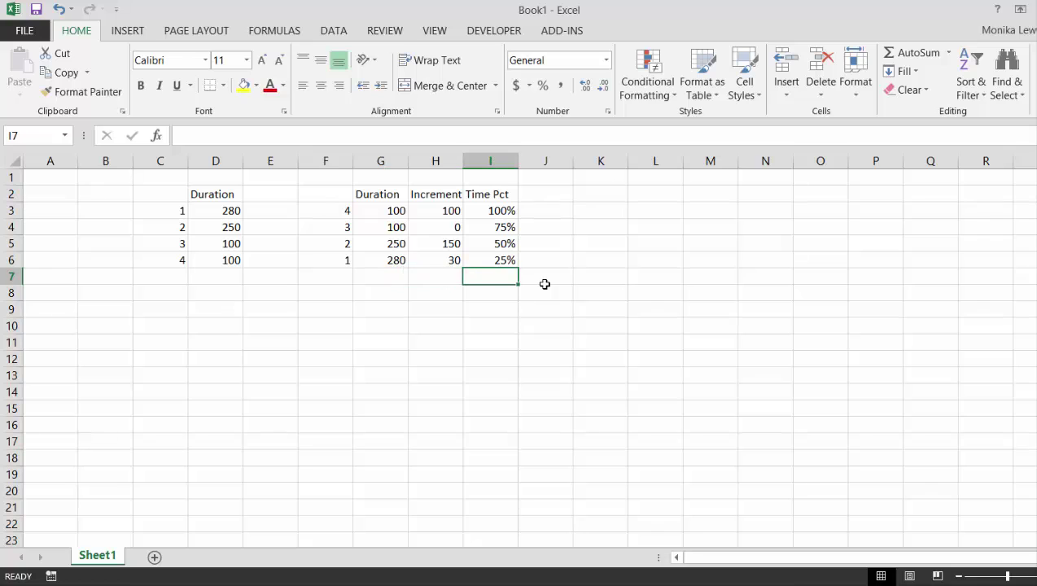
{"action": "key", "text": "Down"}
{"action": "key", "text": "Up"}
{"action": "key", "text": "Up"}
{"action": "key", "text": "Up"}
{"action": "key", "text": "Up"}
{"action": "key", "text": "Up"}
{"action": "key", "text": "Left"}
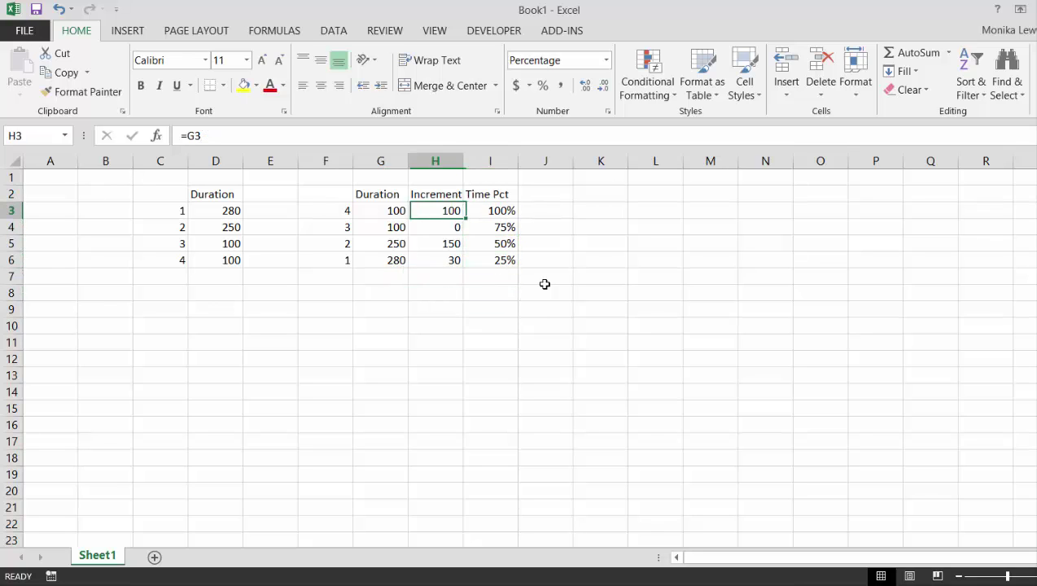
{"action": "key", "text": "Right"}
{"action": "key", "text": "Left"}
{"action": "key", "text": "Right"}
{"action": "key", "text": "Left"}
{"action": "key", "text": "Left"}
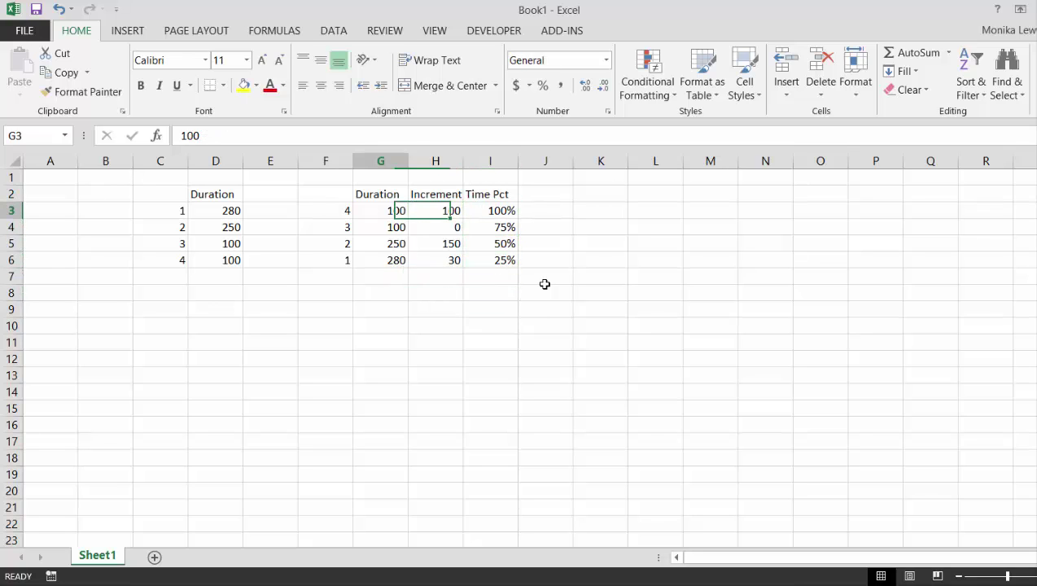
Enter the heading Screen Analysis in C10, below the duration tables
{"action": "key", "text": "Down"}
{"action": "key", "text": "Down"}
{"action": "key", "text": "Down"}
{"action": "key", "text": "Down"}
{"action": "key", "text": "Down"}
{"action": "key", "text": "Down"}
{"action": "key", "text": "Down"}
{"action": "key", "text": "Left"}
{"action": "key", "text": "Left"}
{"action": "key", "text": "Left"}
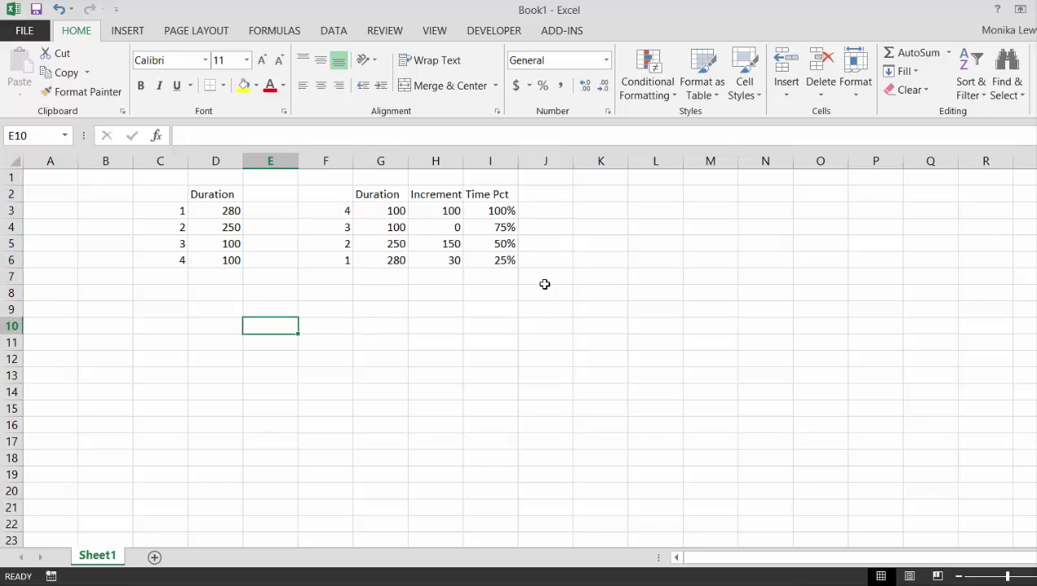
{"action": "key", "text": "Left"}
{"action": "type", "text": "Sc"}
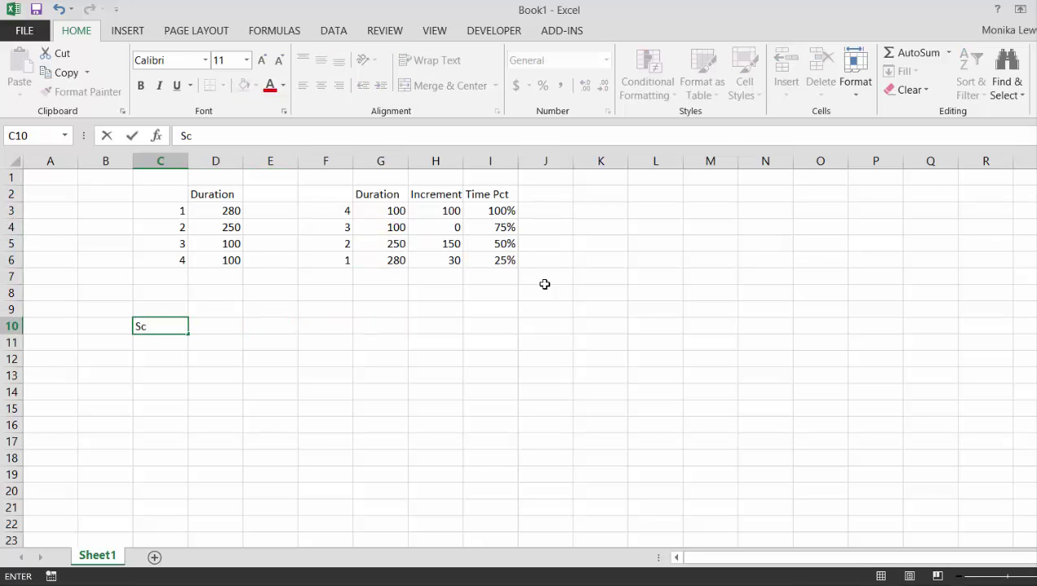
{"action": "type", "text": "reen Analysis"}
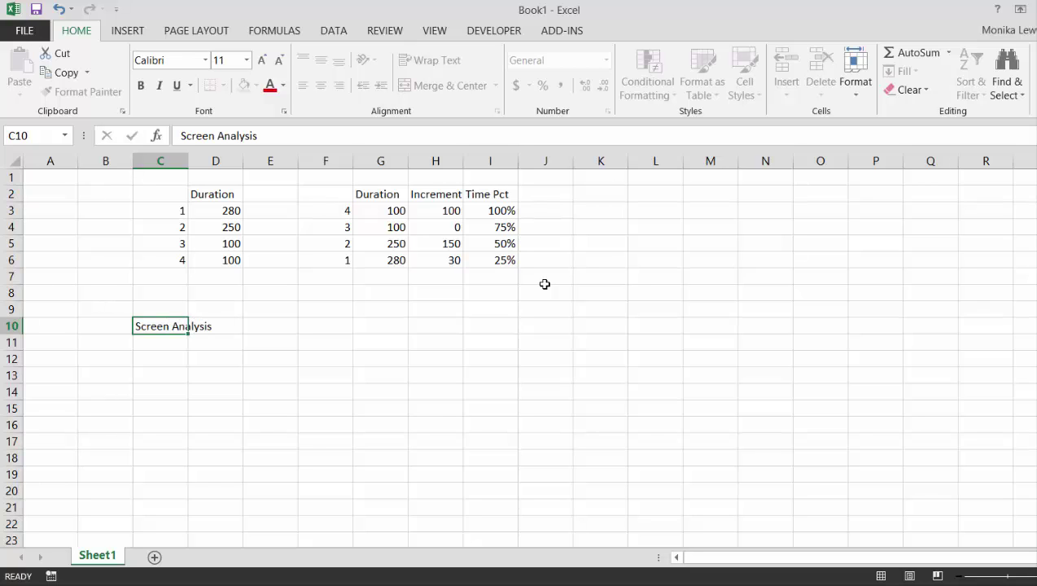
{"action": "key", "text": "Return"}
Enter the column headings Diesel, CT and CC in D12 to F12
{"action": "key", "text": "Down"}
{"action": "key", "text": "Right"}
{"action": "key", "text": "Left"}
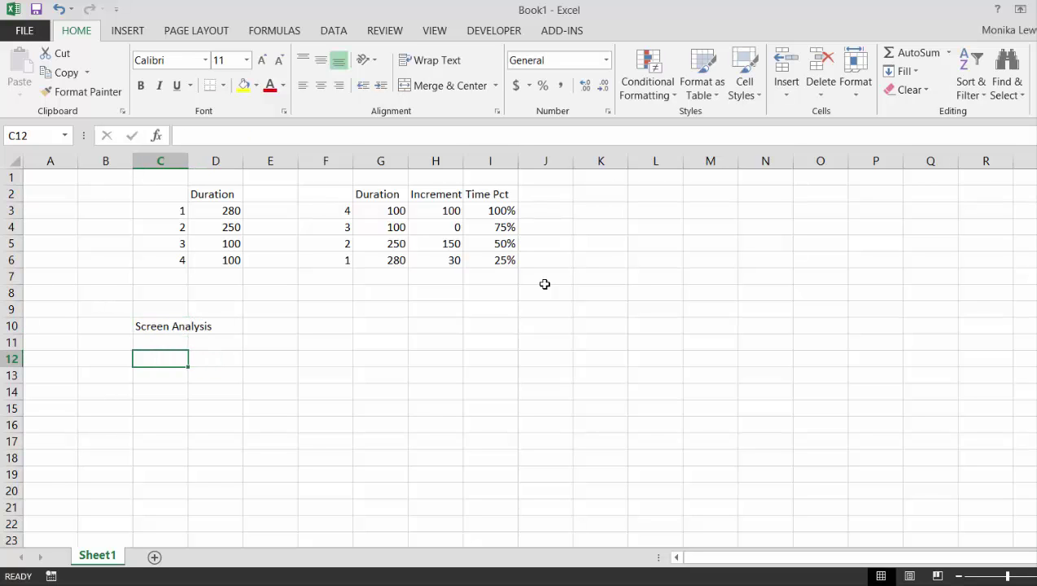
{"action": "key", "text": "Right"}
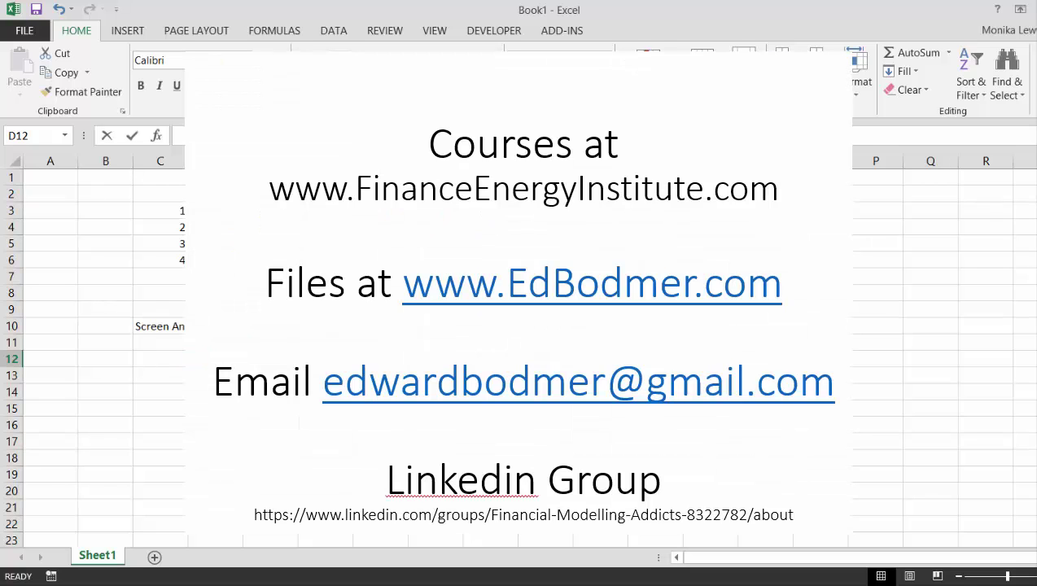
{"action": "type", "text": "D"}
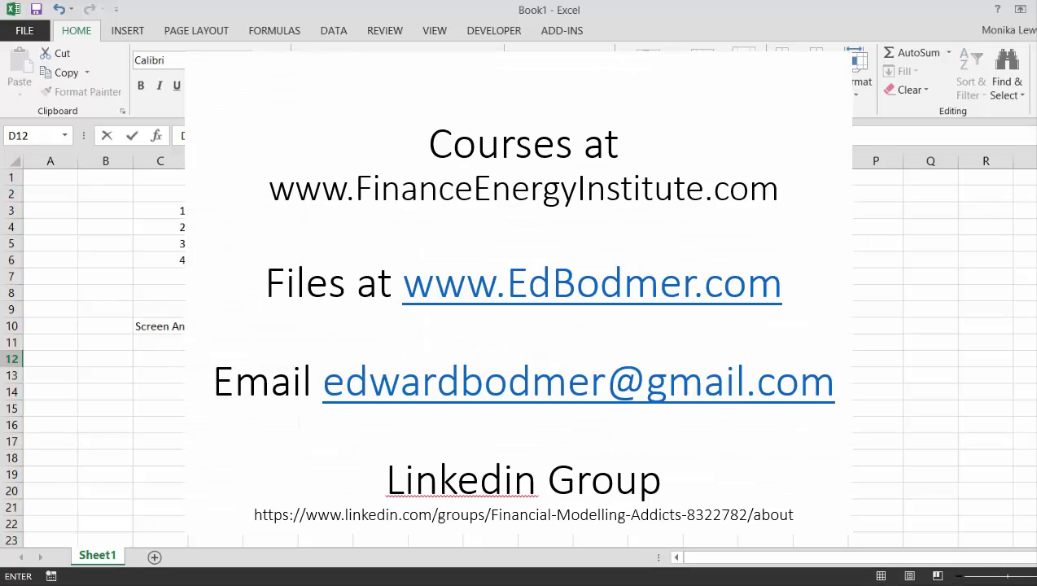
{"action": "key", "text": "Right"}
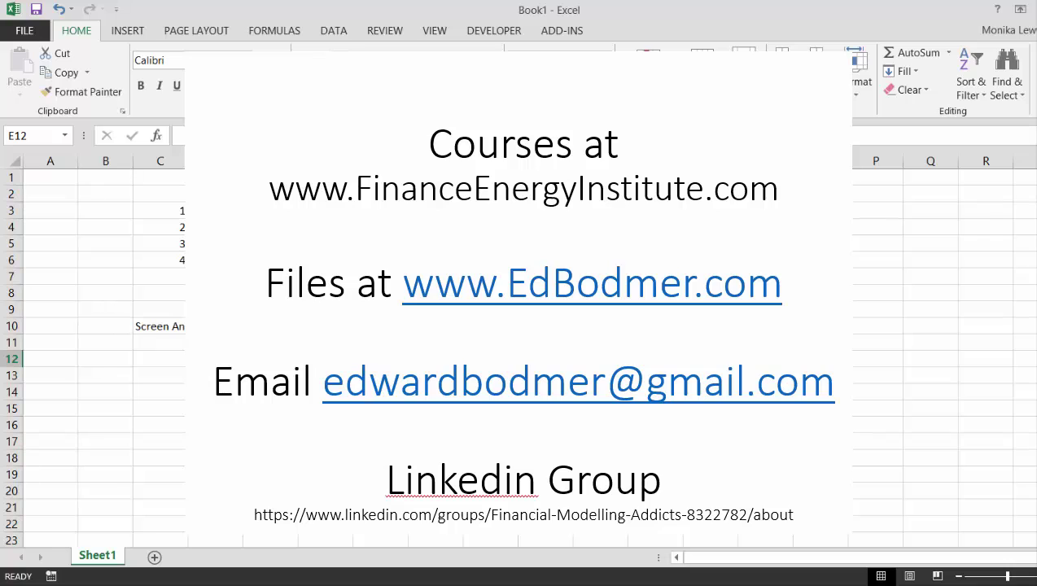
{"action": "type", "text": "CC"}
{"action": "key", "text": "BackSpace"}
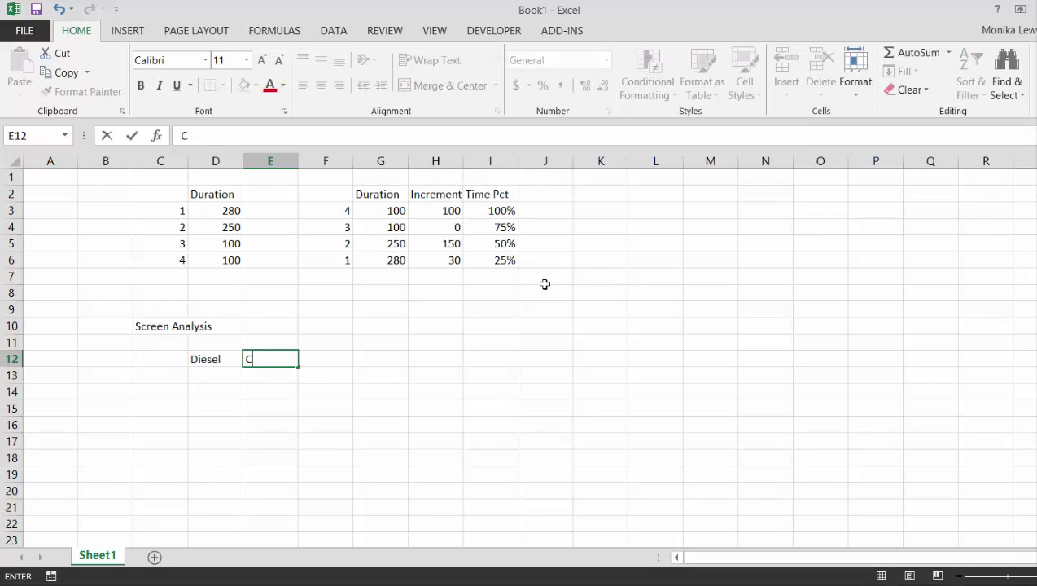
{"action": "type", "text": "T"}
{"action": "key", "text": "Right"}
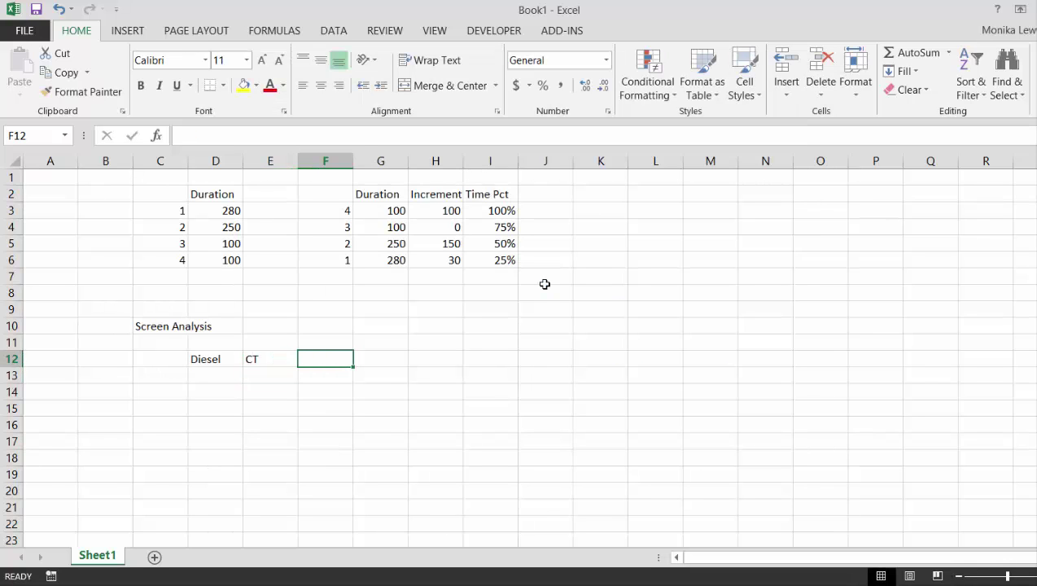
{"action": "type", "text": "CC"}
{"action": "key", "text": "Return"}
Label the rows Fixed in C13 and Variable in C14
{"action": "key", "text": "Left"}
{"action": "key", "text": "Left"}
{"action": "key", "text": "Left"}
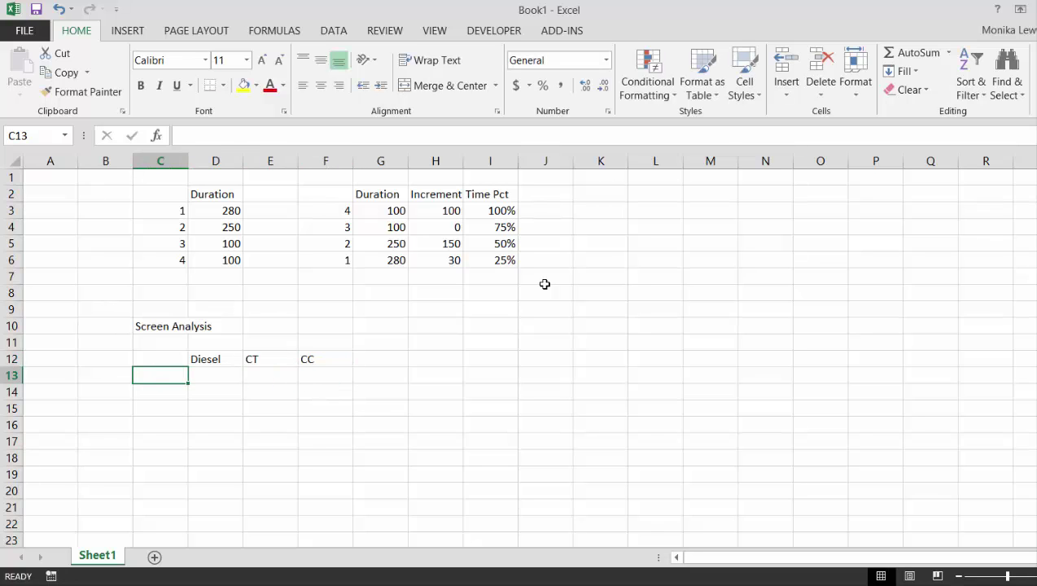
{"action": "type", "text": "Fixe"}
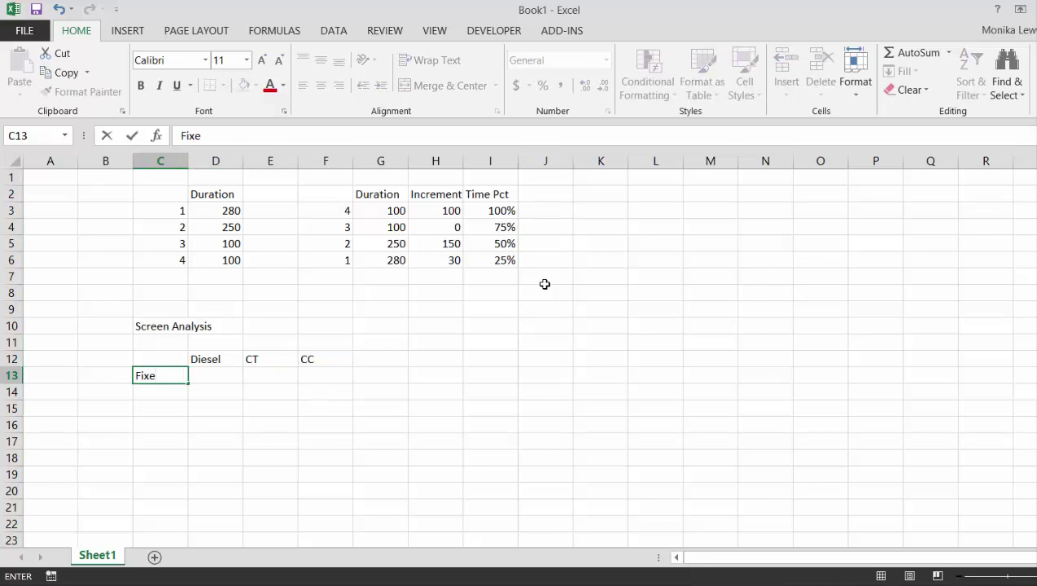
{"action": "type", "text": "e"}
{"action": "key", "text": "Return"}
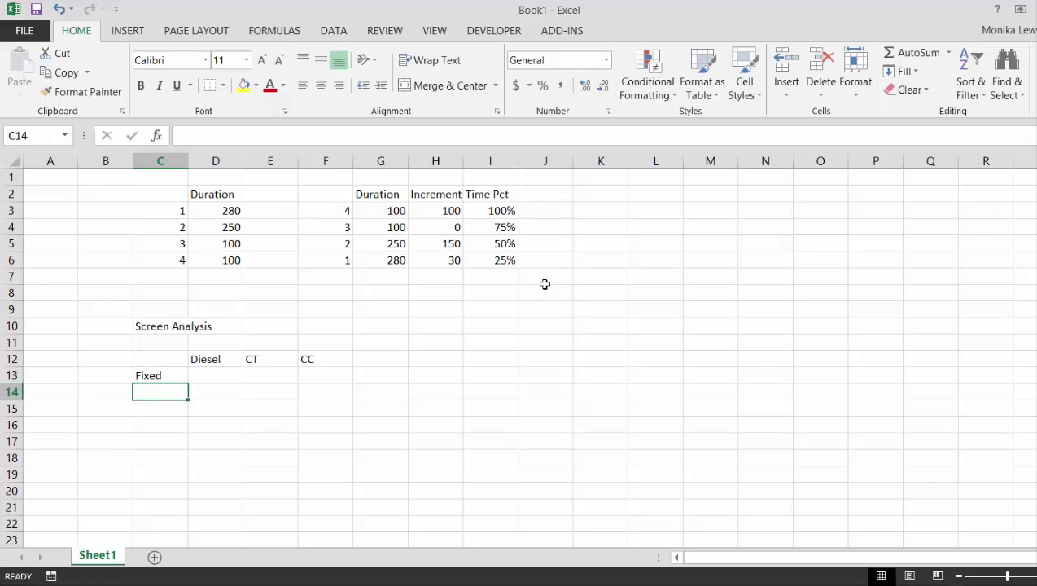
{"action": "type", "text": "Var"}
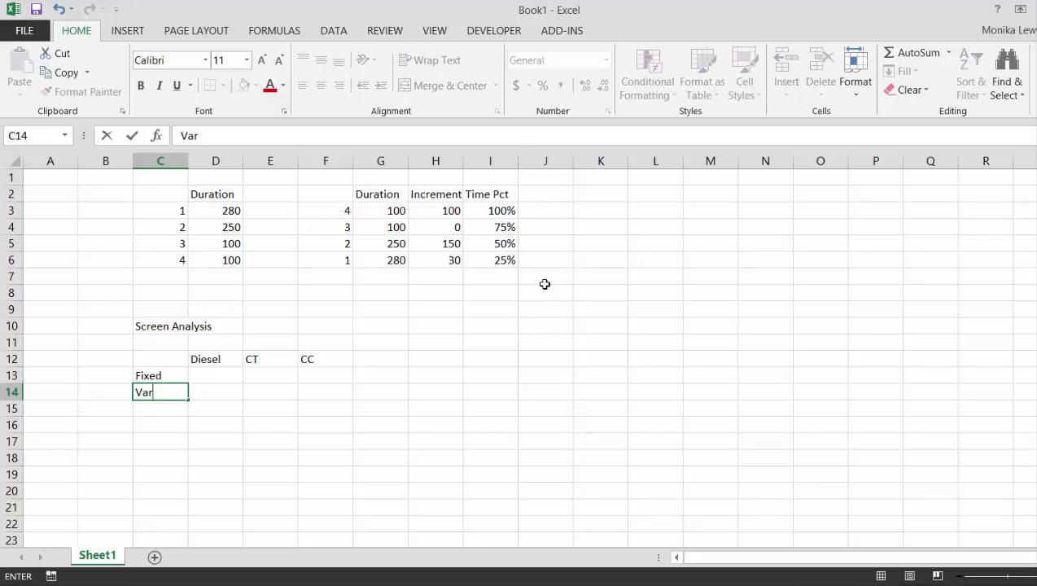
{"action": "type", "text": "iable"}
{"action": "key", "text": "ctrl+Return"}
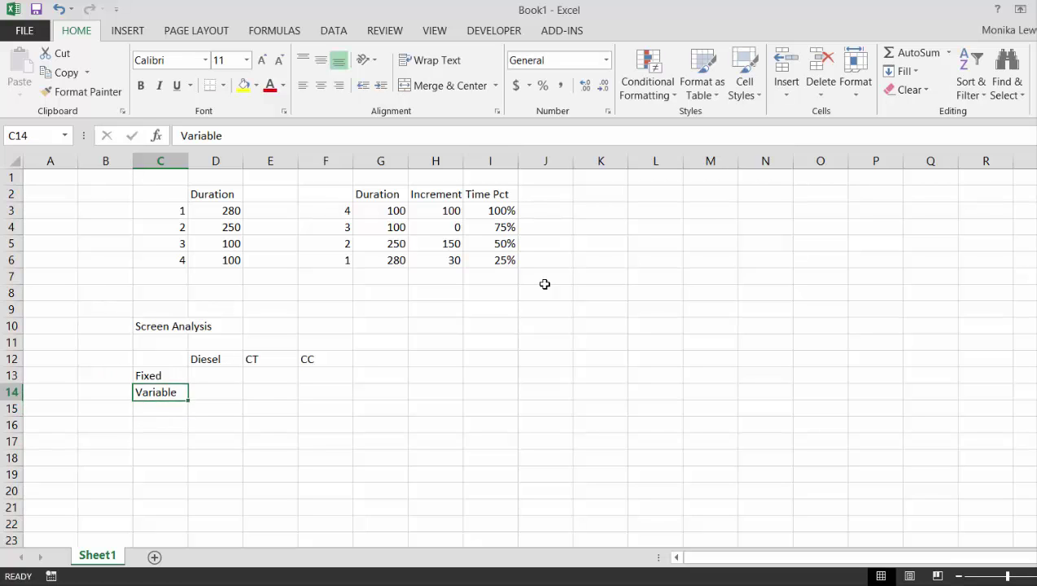
Move the Diesel, CT and CC headings one column over to E12 to G12
{"action": "key", "text": "Up"}
{"action": "key", "text": "Up"}
{"action": "key", "text": "Right"}
{"action": "key", "text": "shift+Right"}
{"action": "key", "text": "shift+Right"}
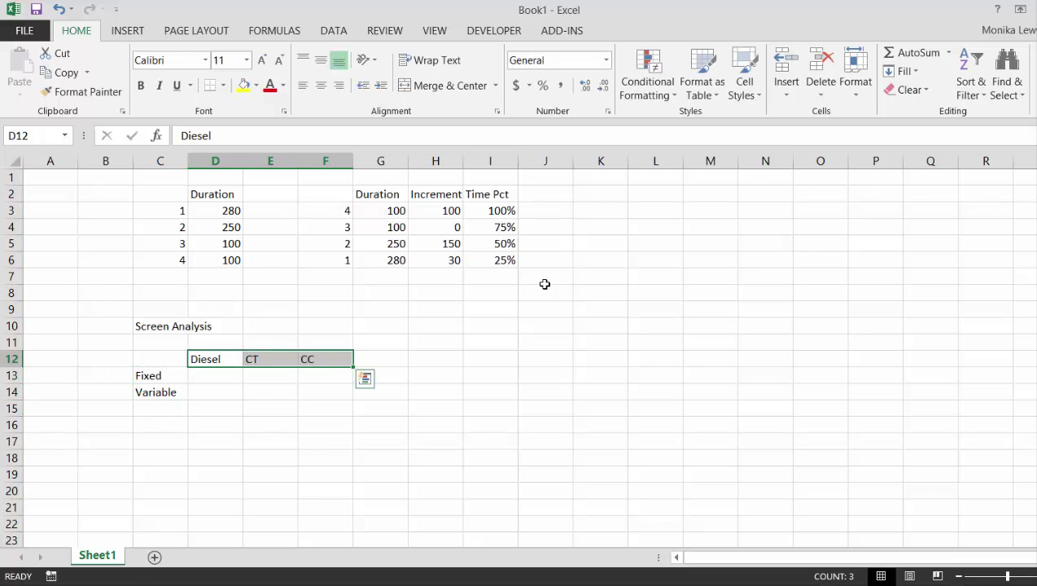
{"action": "key", "text": "ctrl+c"}
{"action": "key", "text": "ctrl+q"}
{"action": "key", "text": "Escape"}
{"action": "key", "text": "Escape"}
{"action": "key", "text": "ctrl+x"}
{"action": "key", "text": "Right"}
{"action": "key", "text": "ctrl+v"}
{"action": "key", "text": "Left"}
Enter the units $/kW-yr in D13 for Fixed and $/MWH in D14 for Variable
{"action": "key", "text": "Down"}
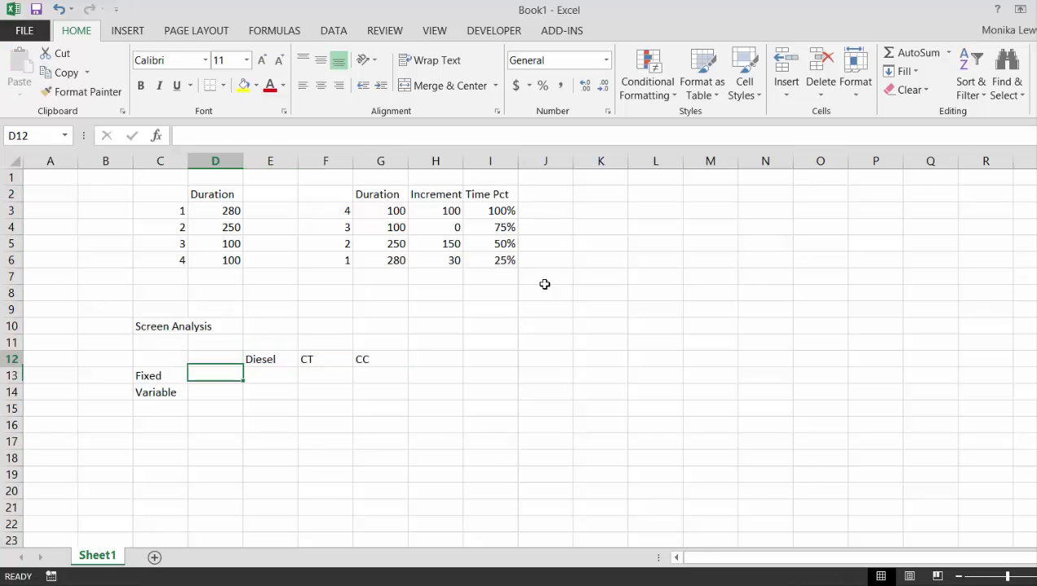
{"action": "key", "text": "Down"}
{"action": "type", "text": "$"}
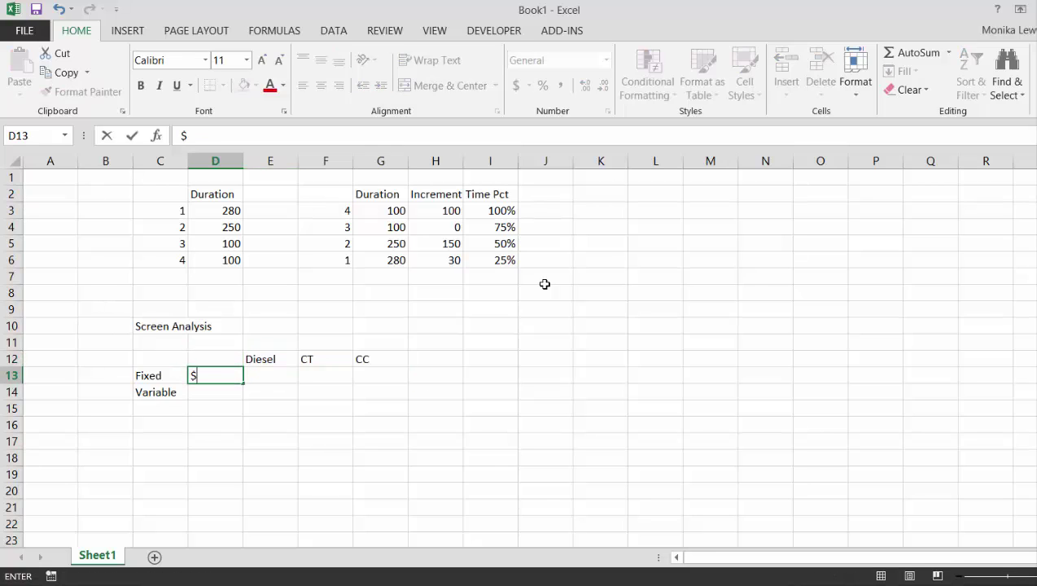
{"action": "type", "text": "/kW-yr"}
{"action": "key", "text": "Return"}
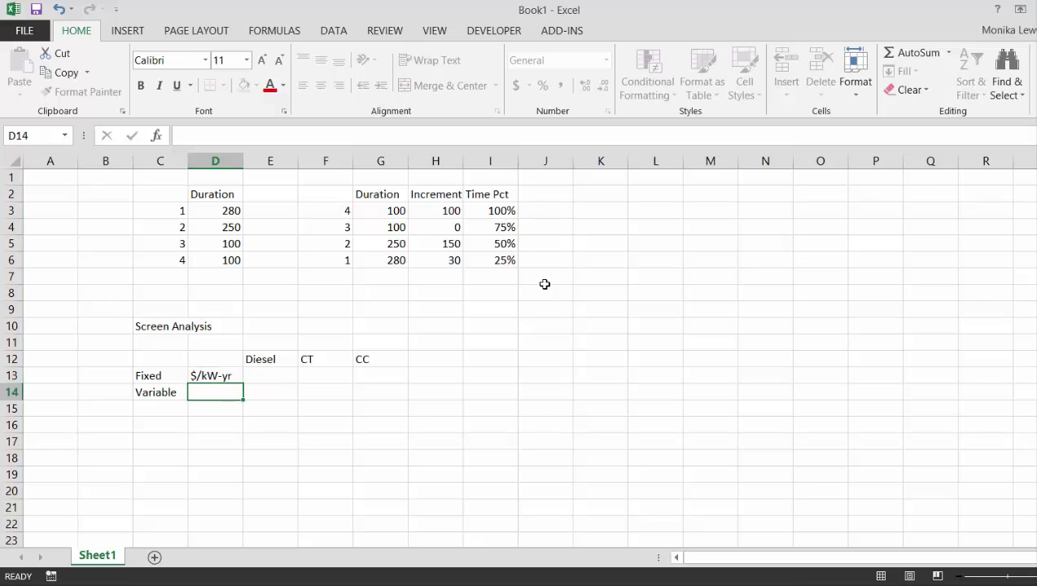
{"action": "type", "text": "#"}
{"action": "type", "text": "$/MWH"}
{"action": "key", "text": "Return"}
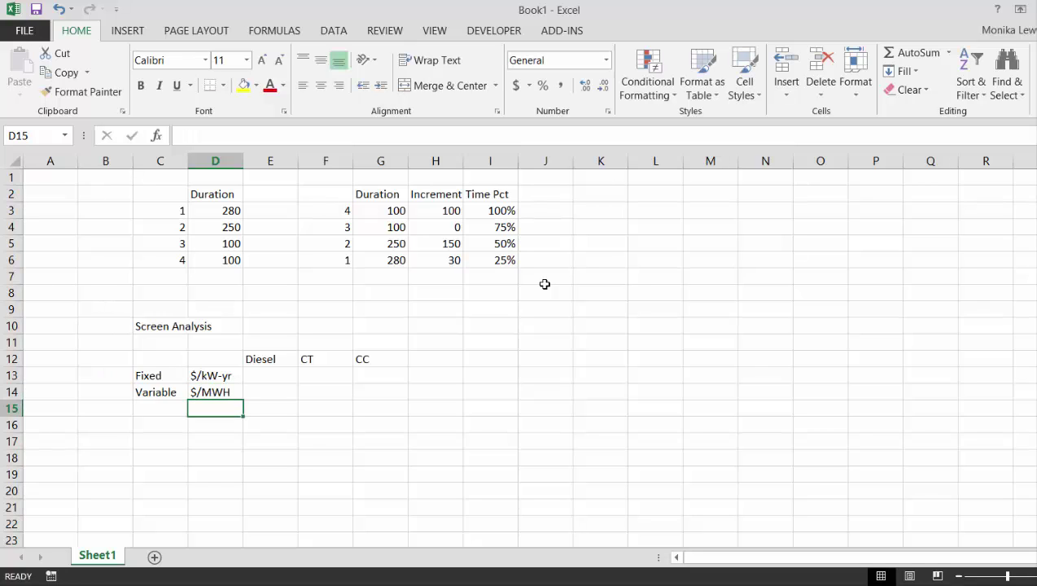
Enter the Variable costs 200 for Diesel, 90 for CT and 50 for CC in E14 to G14
{"action": "key", "text": "Up"}
{"action": "key", "text": "Right"}
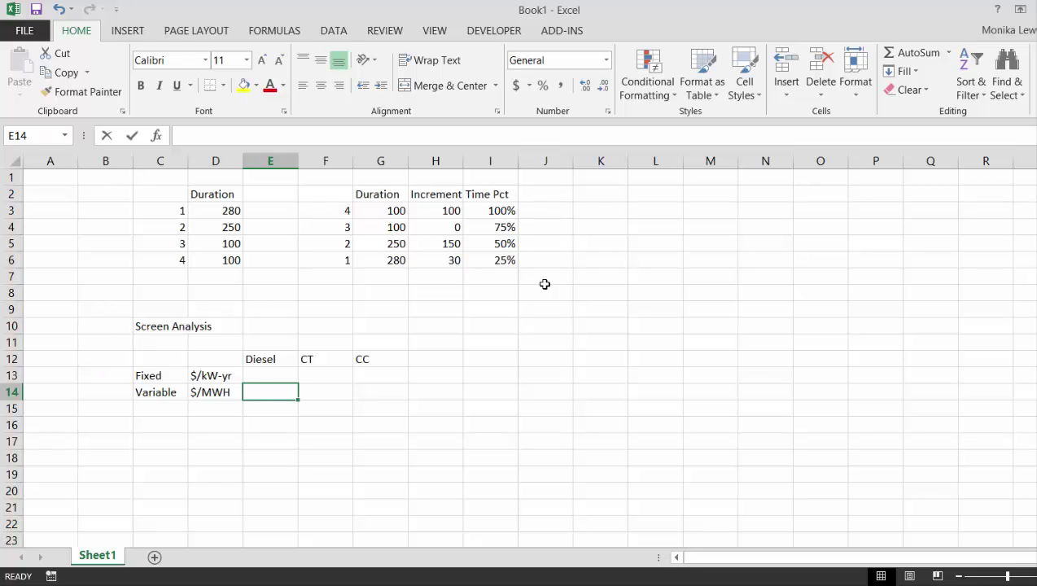
{"action": "type", "text": "200"}
{"action": "key", "text": "Return"}
{"action": "key", "text": "Up"}
{"action": "key", "text": "Right"}
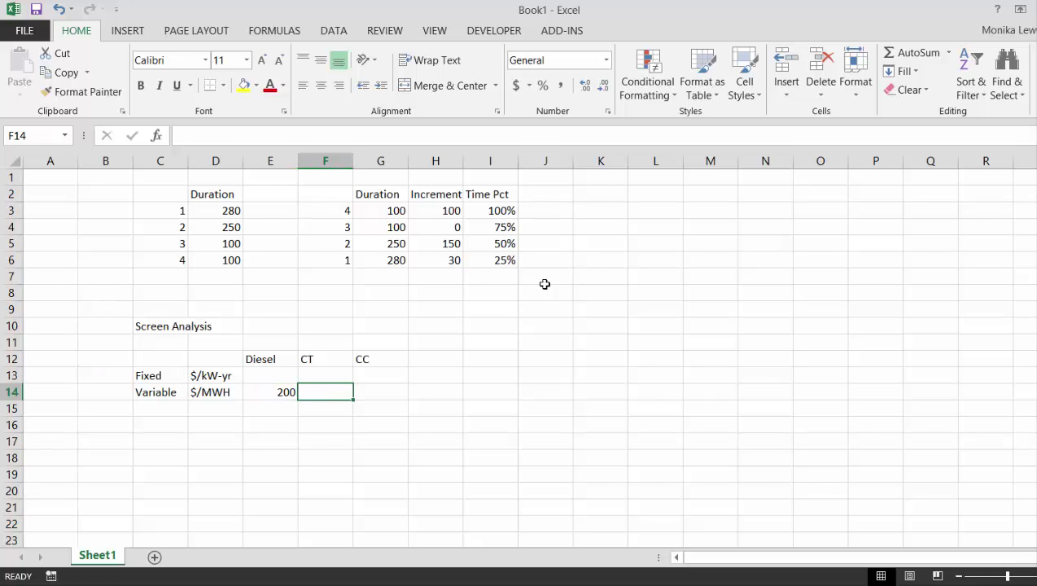
{"action": "type", "text": "90"}
{"action": "key", "text": "Return"}
{"action": "key", "text": "Up"}
{"action": "key", "text": "Right"}
{"action": "type", "text": "50"}
{"action": "key", "text": "Return"}
{"action": "key", "text": "Up"}
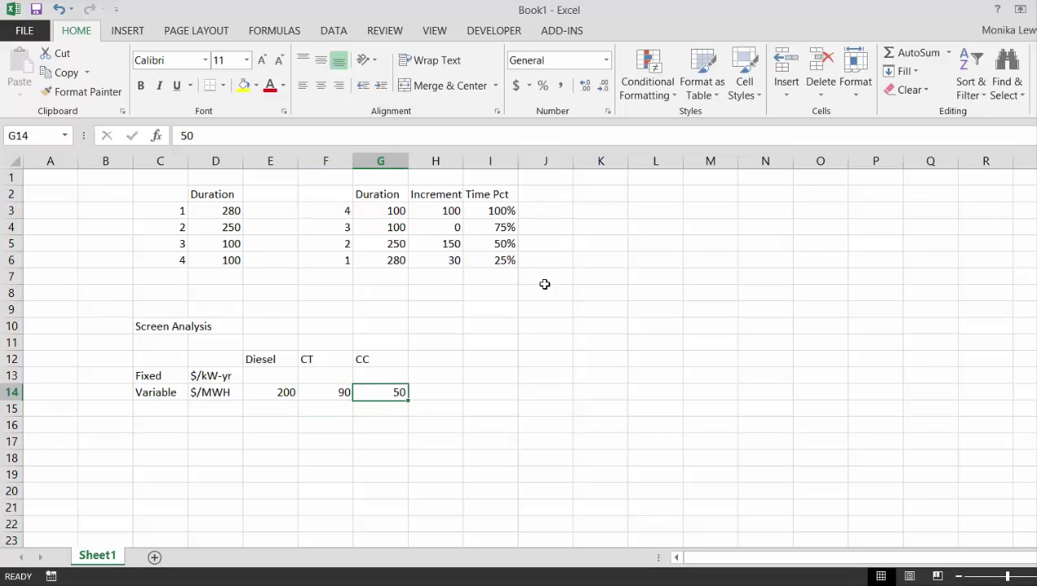
Enter the Fixed costs 50 for Diesel, 150 for CT and 200 for CC in E13 to G13
{"action": "key", "text": "Left"}
{"action": "key", "text": "Left"}
{"action": "key", "text": "Up"}
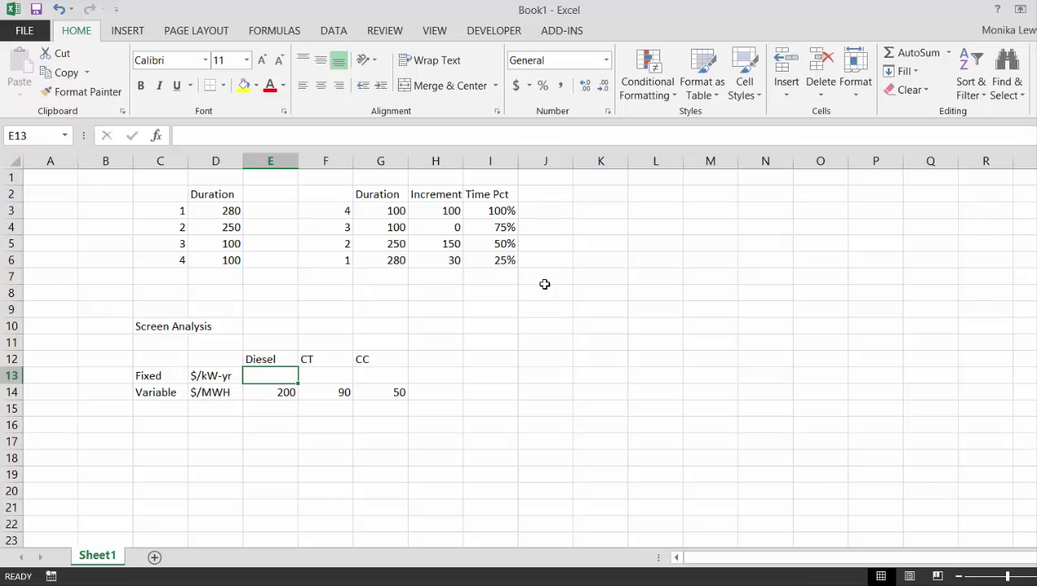
{"action": "type", "text": "50"}
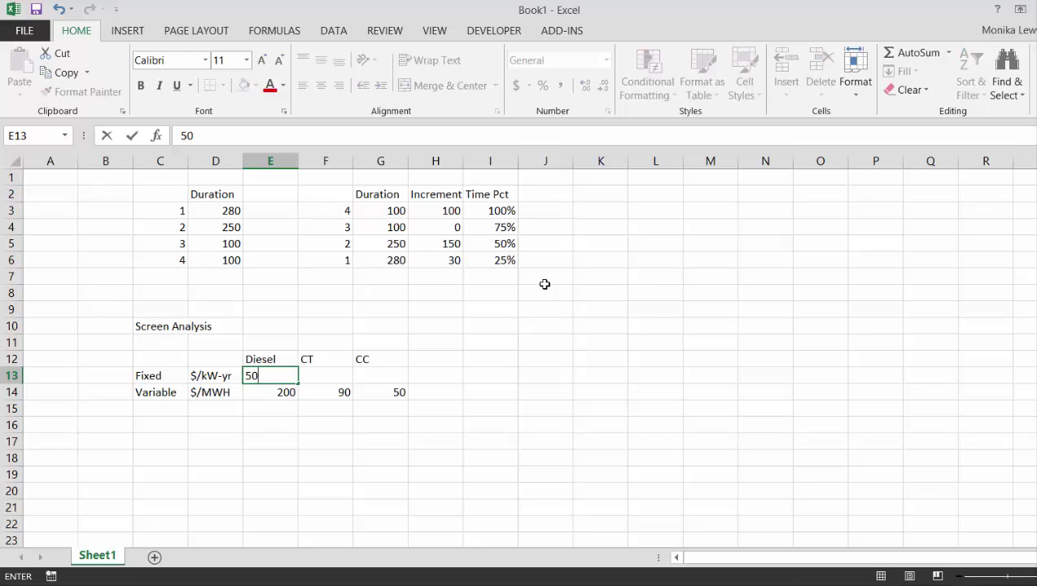
{"action": "key", "text": "Return"}
{"action": "key", "text": "Up"}
{"action": "key", "text": "Right"}
{"action": "type", "text": "150"}
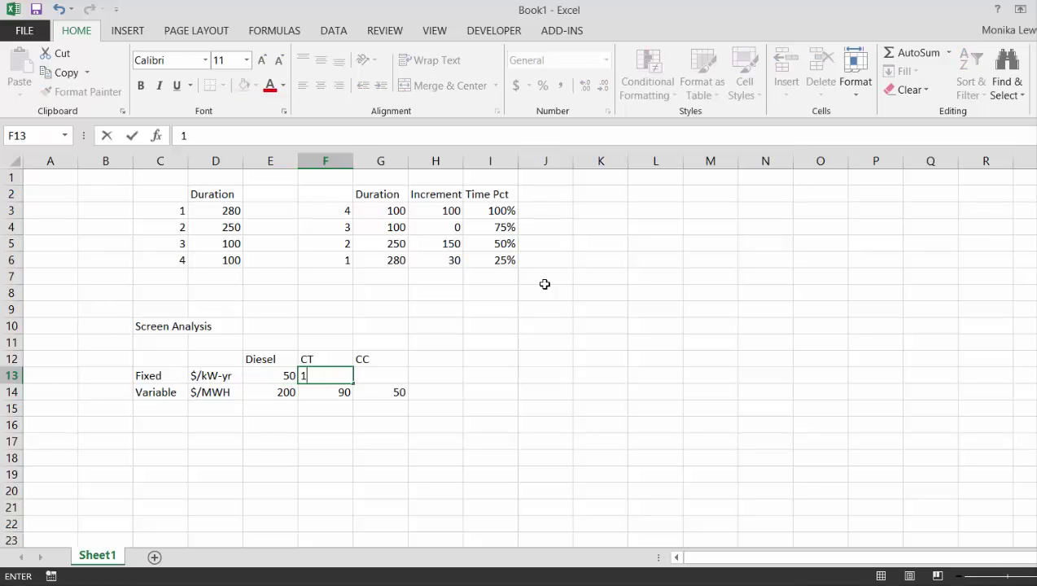
{"action": "key", "text": "Return"}
{"action": "key", "text": "Up"}
{"action": "key", "text": "Right"}
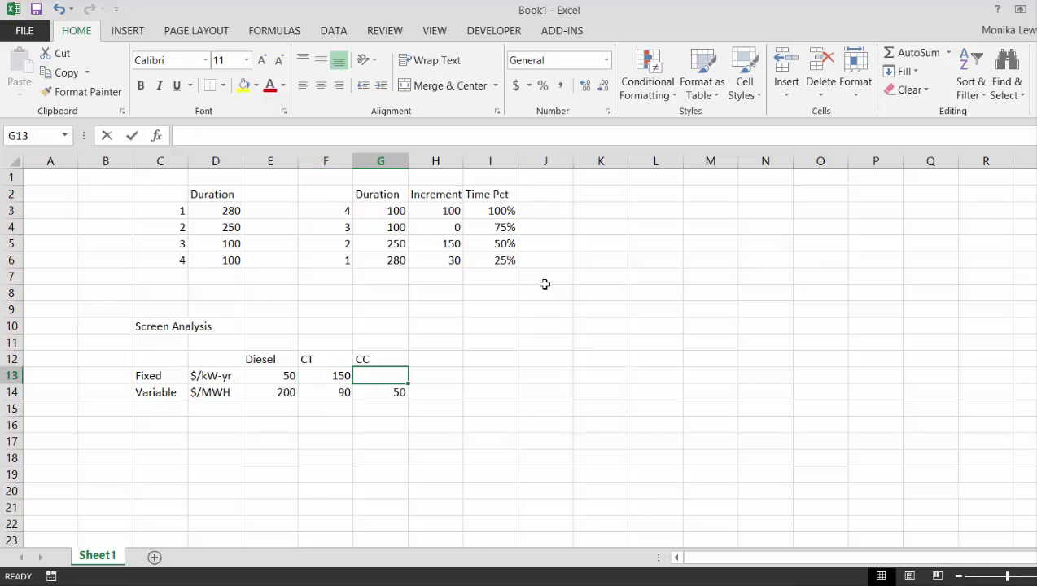
{"action": "type", "text": "200"}
{"action": "key", "text": "Return"}
{"action": "key", "text": "Return"}
{"action": "key", "text": "Left"}
{"action": "key", "text": "Left"}
{"action": "key", "text": "Left"}
{"action": "key", "text": "Left"}
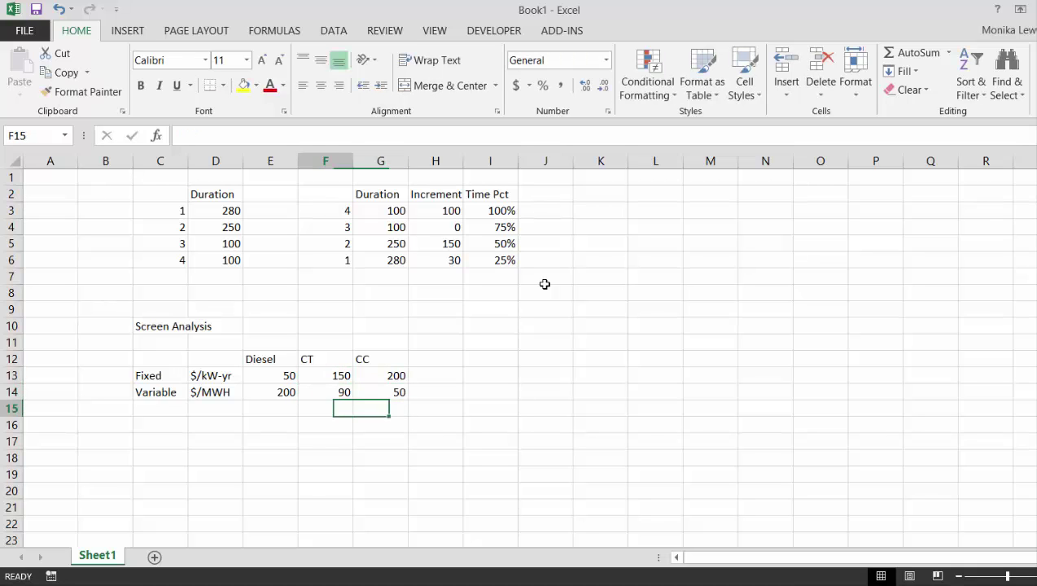
Label row 15 Total in C15 and copy the $/MWH unit down into D15
{"action": "type", "text": "Total"}
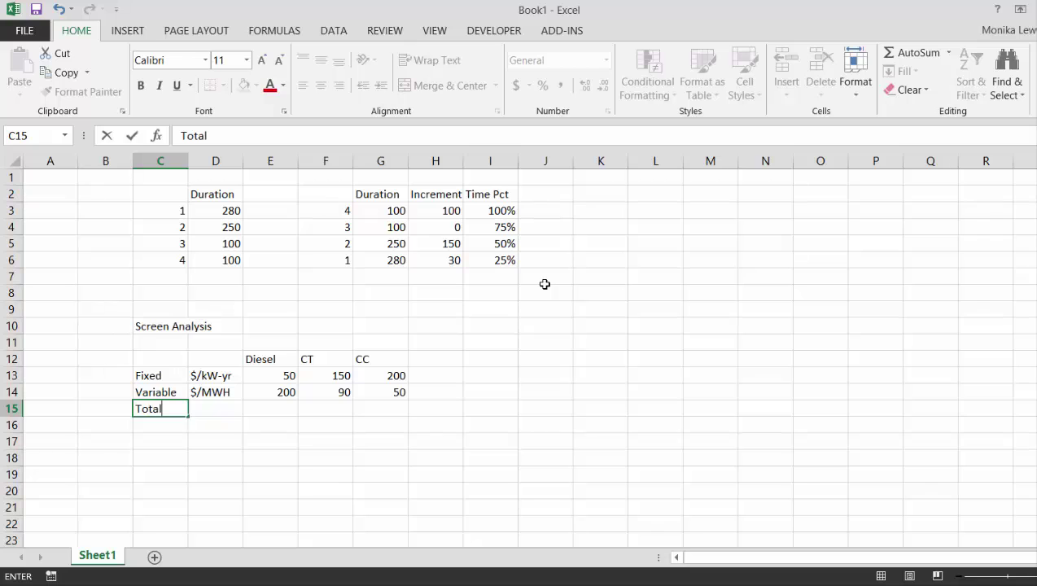
{"action": "key", "text": "Return"}
{"action": "key", "text": "Up"}
{"action": "key", "text": "Right"}
{"action": "key", "text": "Up"}
{"action": "key", "text": "shift+Down"}
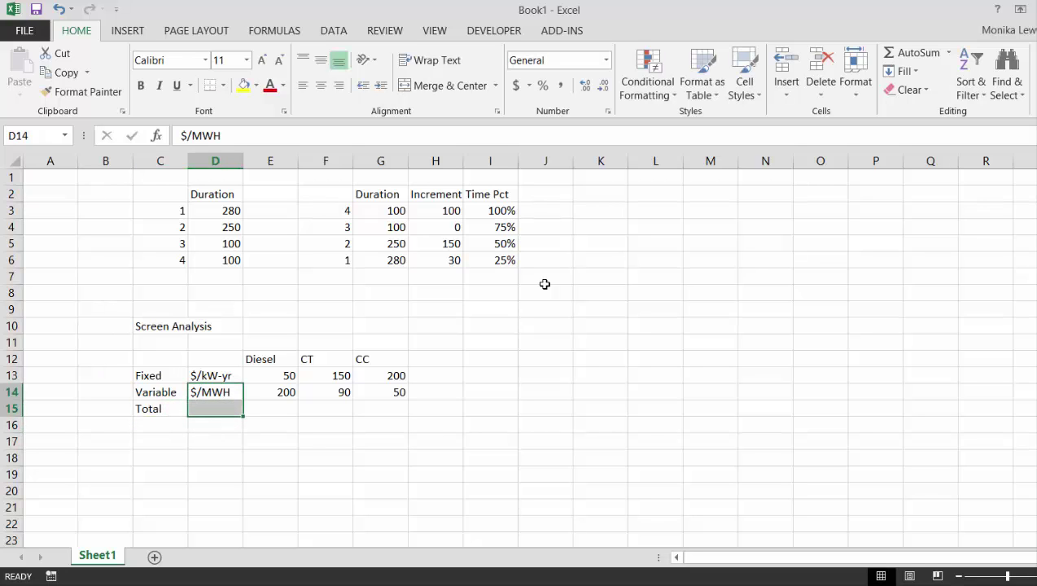
{"action": "key", "text": "ctrl+d"}
Enter =E13*1000/(8760*$D$11) as the Diesel total in E15 and fill it across to G15
{"action": "key", "text": "Down"}
{"action": "key", "text": "Right"}
{"action": "type", "text": "="}
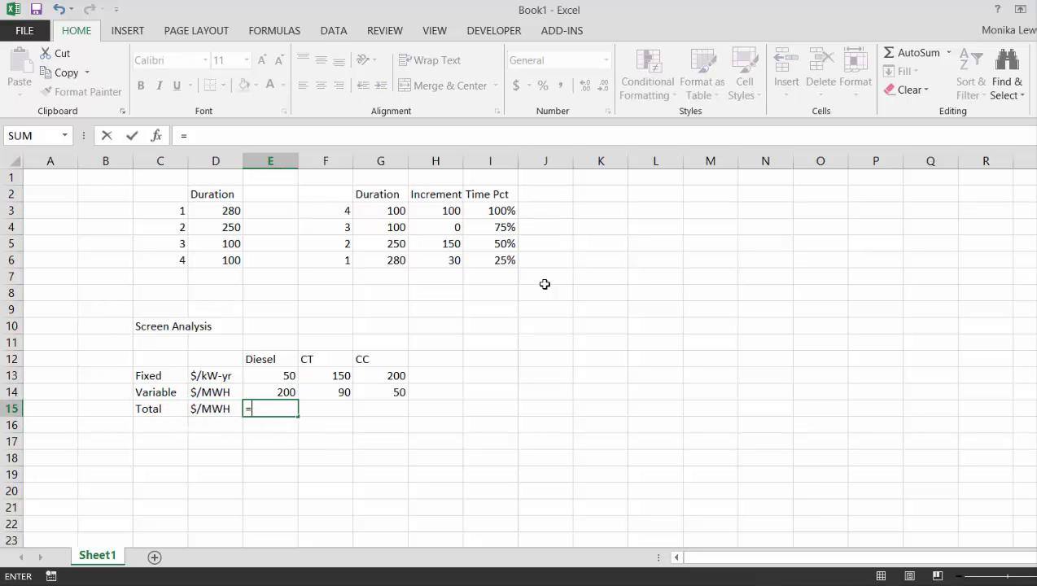
{"action": "key", "text": "Up"}
{"action": "key", "text": "Up"}
{"action": "type", "text": "*"}
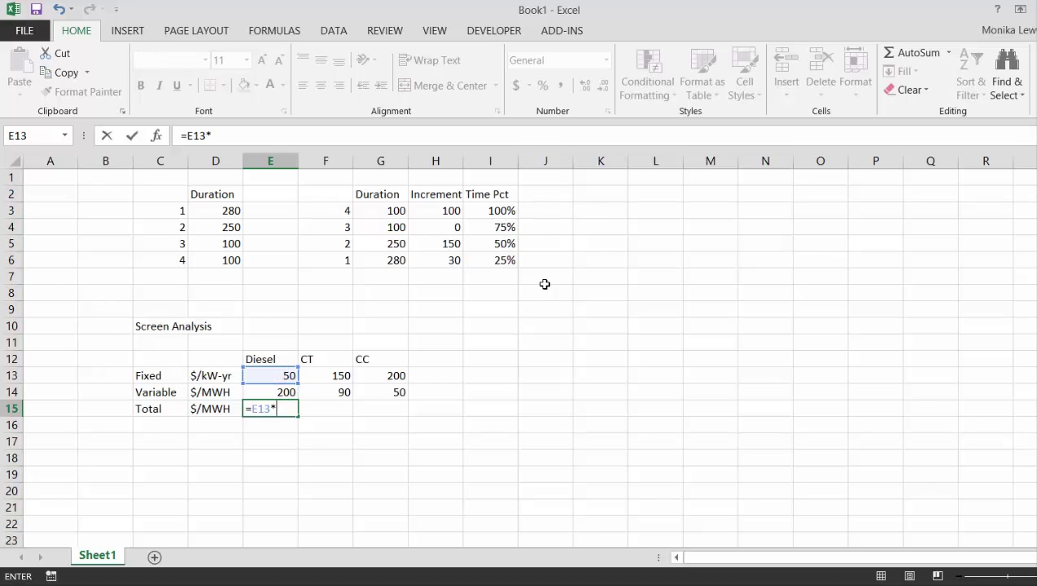
{"action": "type", "text": "1000/("}
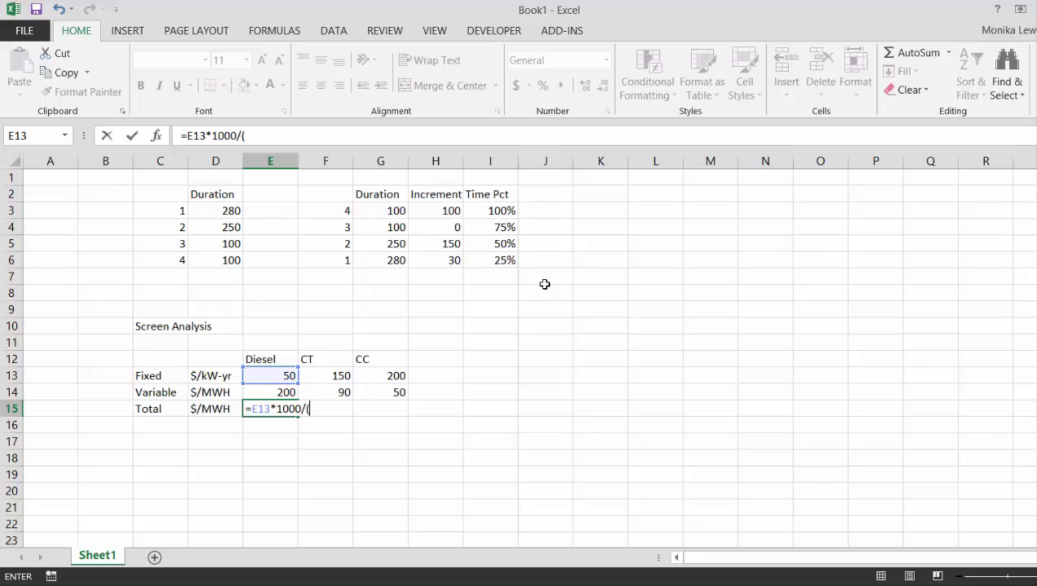
{"action": "type", "text": "8760*"}
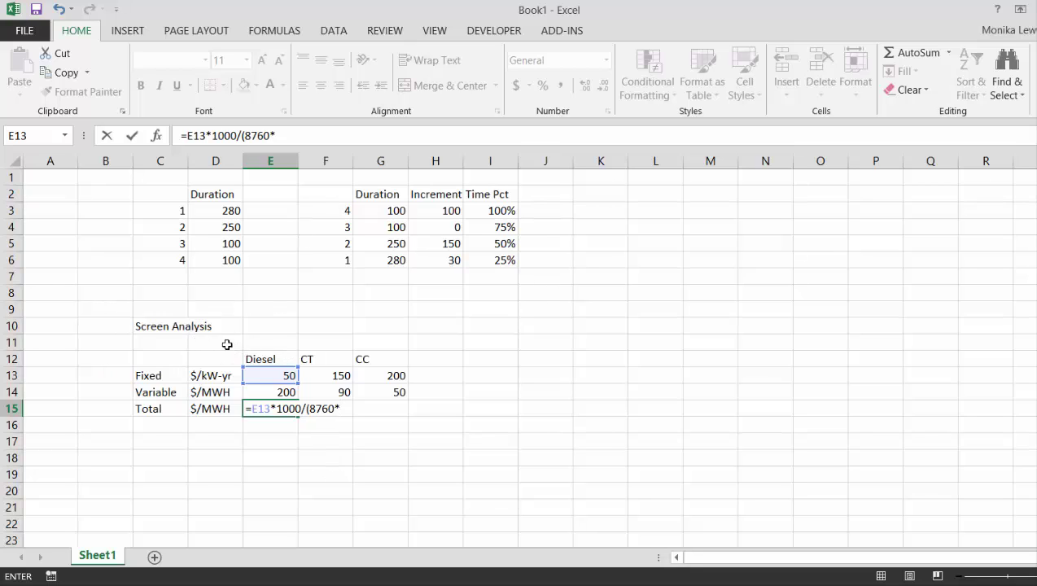
{"action": "left_click", "coordinate": [227, 344]}
{"action": "key", "text": "F4"}
{"action": "key", "text": "Return"}
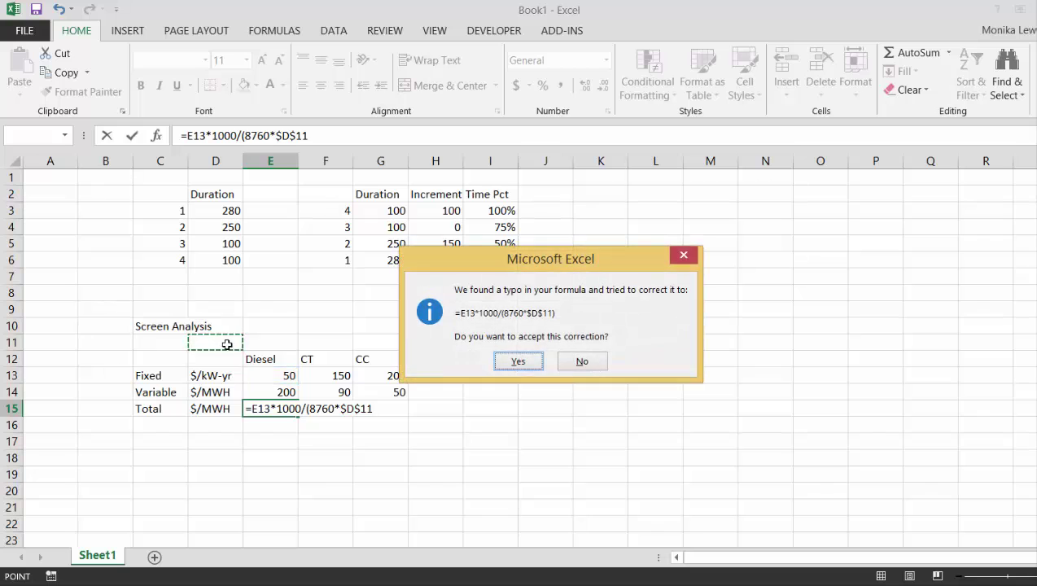
{"action": "key", "text": "Return"}
{"action": "key", "text": "shift+Right"}
{"action": "key", "text": "shift+Right"}
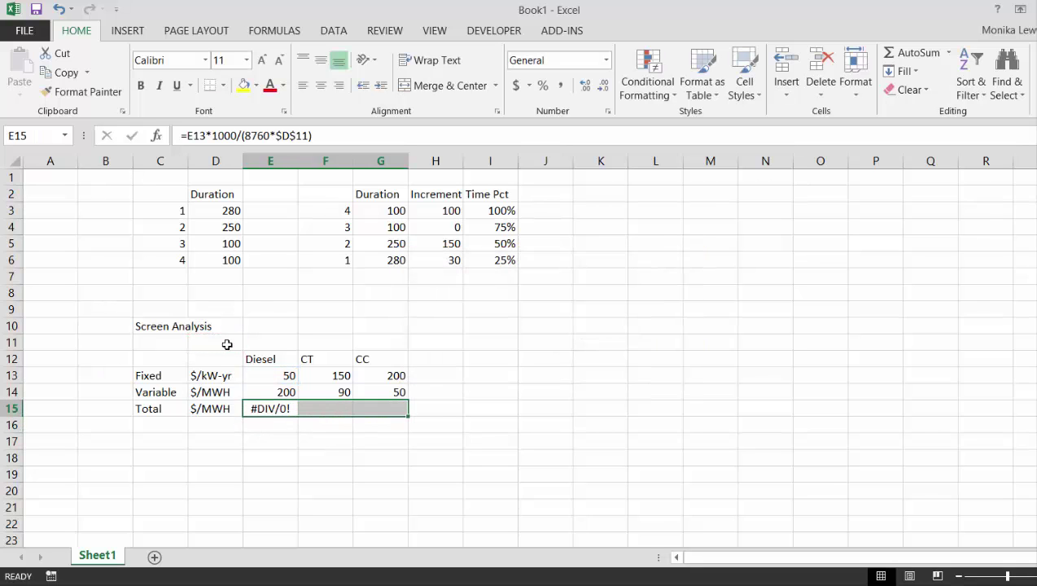
{"action": "key", "text": "ctrl+r"}
Enter 10% as the time percentage in D11
{"action": "key", "text": "Left"}
{"action": "key", "text": "Up"}
{"action": "left_click", "coordinate": [227, 344]}
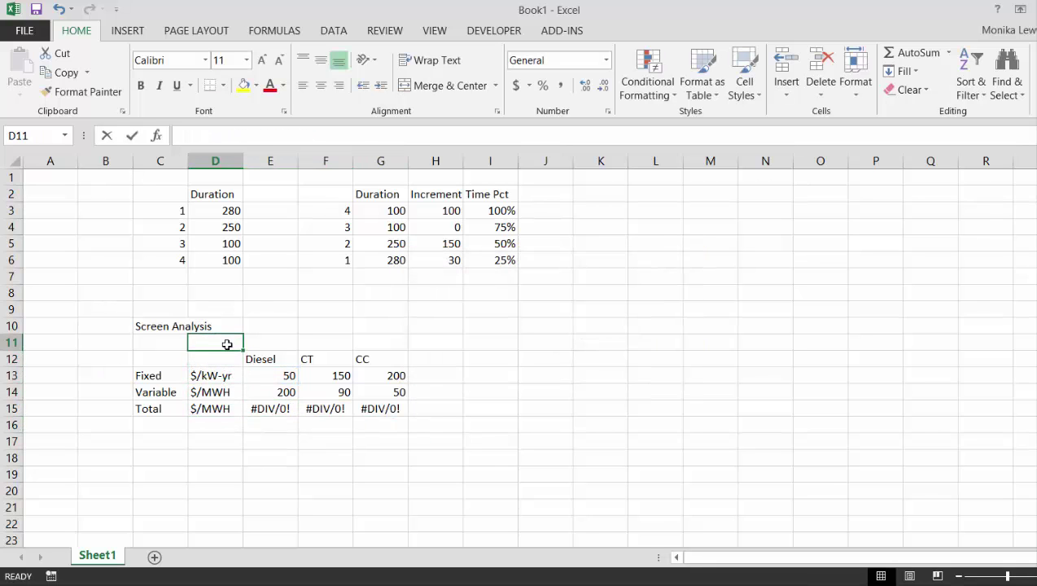
{"action": "type", "text": "10%"}
{"action": "key", "text": "Return"}
Format the totals in E15 to G15 as numbers with two decimals
{"action": "key", "text": "Up"}
{"action": "key", "text": "Right"}
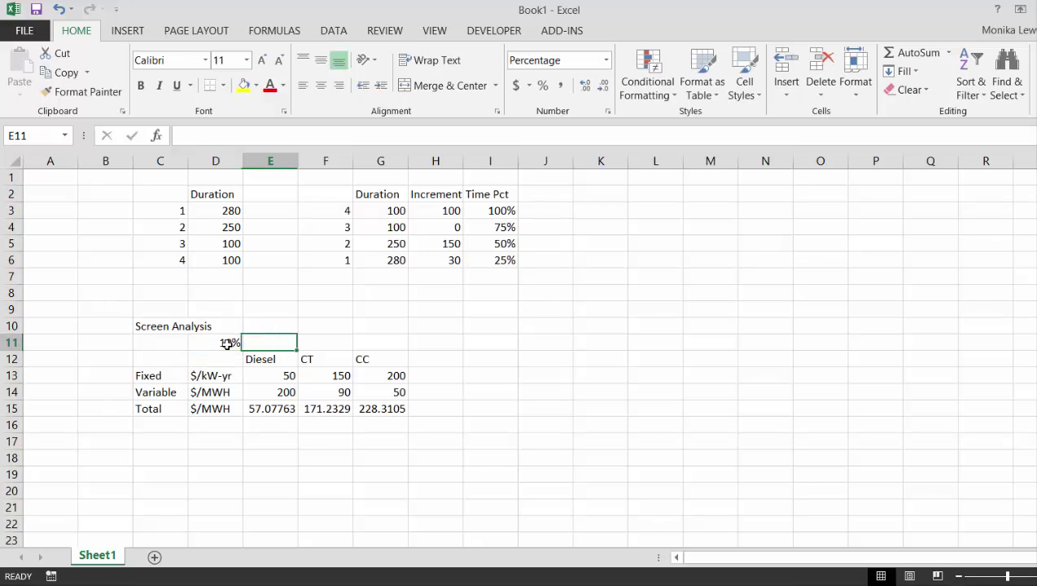
{"action": "key", "text": "Down"}
{"action": "key", "text": "Down"}
{"action": "key", "text": "Down"}
{"action": "key", "text": "Down"}
{"action": "key", "text": "shift+Right"}
{"action": "key", "text": "shift+Right"}
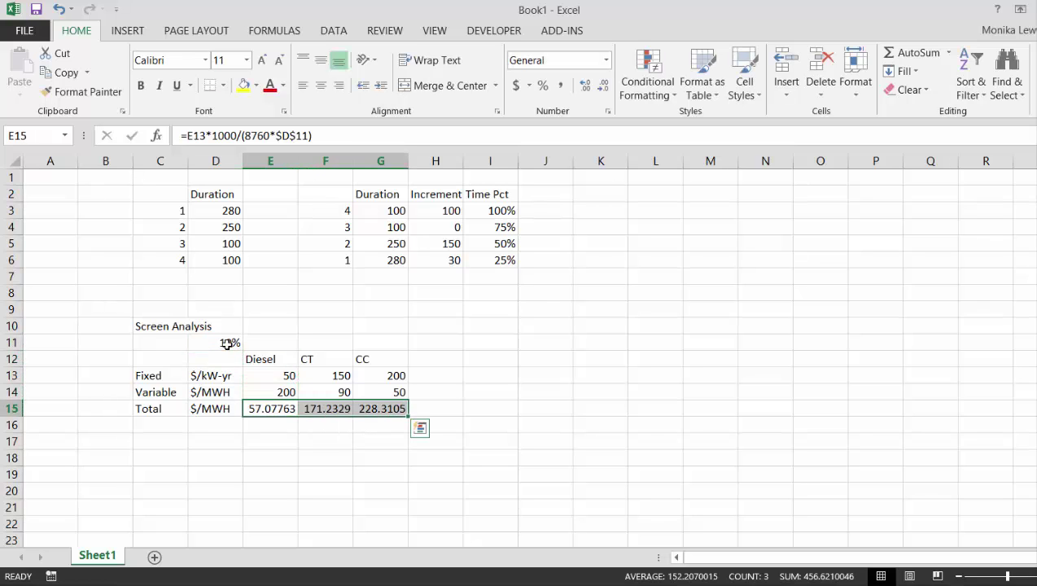
{"action": "key", "text": "ctrl+shift+1"}
Change the time percentage in D11 to 25%
{"action": "key", "text": "Left"}
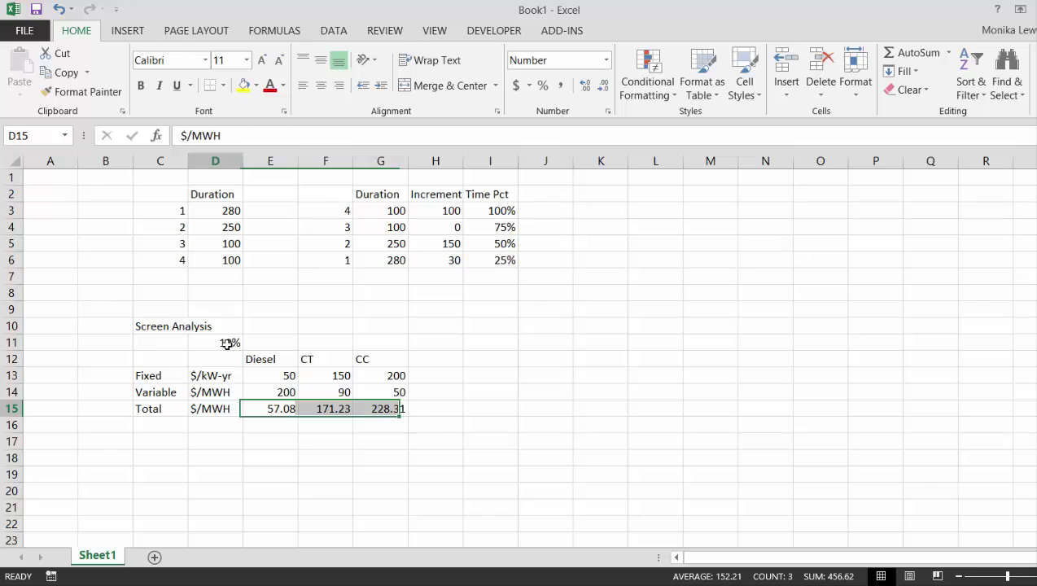
{"action": "key", "text": "Right"}
{"action": "key", "text": "Up"}
{"action": "key", "text": "Up"}
{"action": "key", "text": "Up"}
{"action": "key", "text": "Up"}
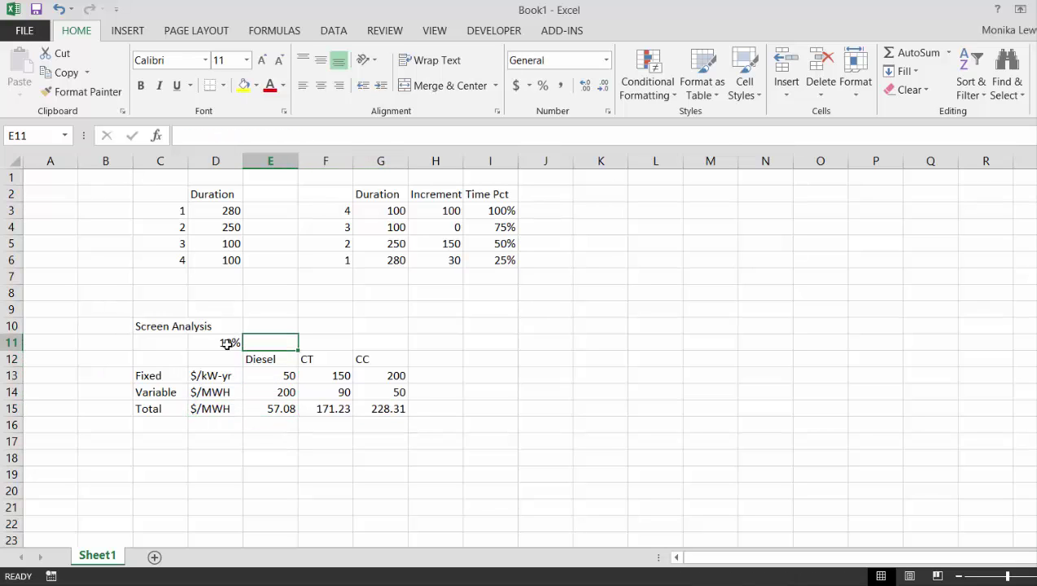
{"action": "key", "text": "Left"}
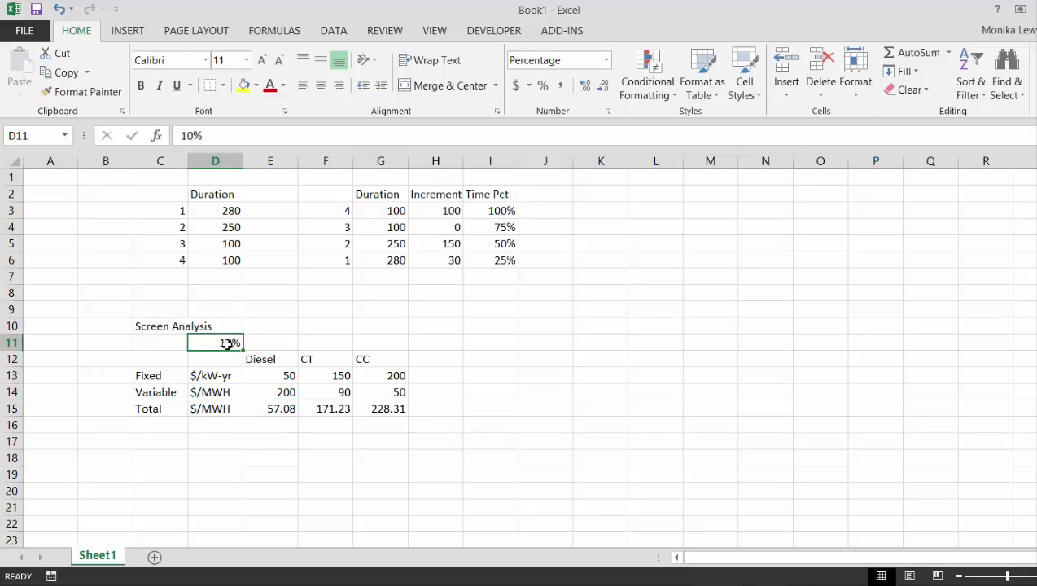
{"action": "type", "text": "25"}
{"action": "key", "text": "Return"}
Compare the Diesel, CT and CC totals in row 15 at the 25% setting
{"action": "key", "text": "Down"}
{"action": "key", "text": "Down"}
{"action": "key", "text": "Down"}
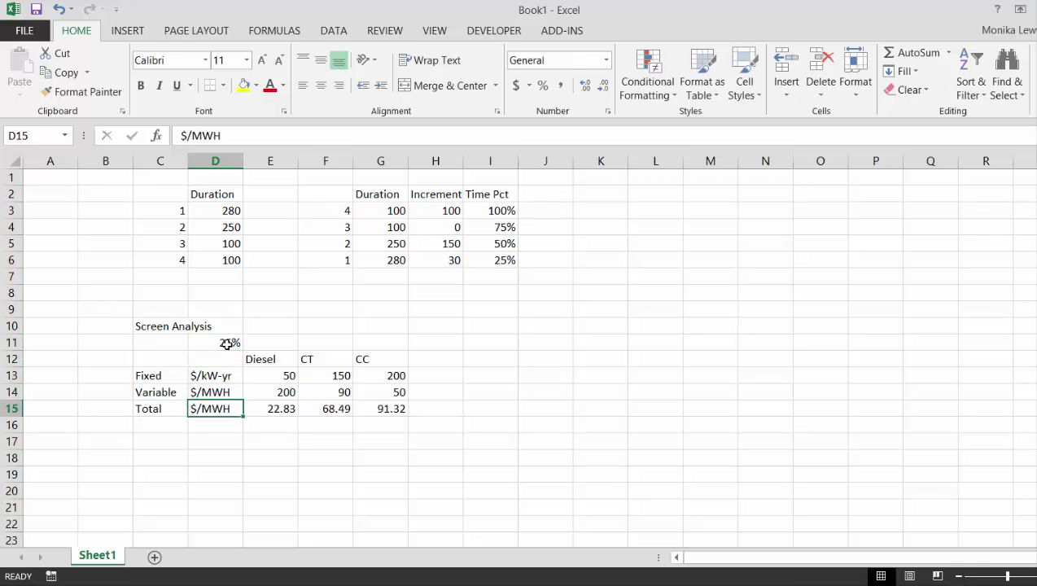
{"action": "key", "text": "Right"}
{"action": "key", "text": "Right"}
{"action": "key", "text": "Right"}
{"action": "key", "text": "Left"}
{"action": "key", "text": "Left"}
{"action": "key", "text": "Left"}
Change the time percentage in D11 to 50%
{"action": "key", "text": "Up"}
{"action": "key", "text": "Up"}
{"action": "key", "text": "Up"}
{"action": "key", "text": "Up"}
{"action": "type", "text": "50"}
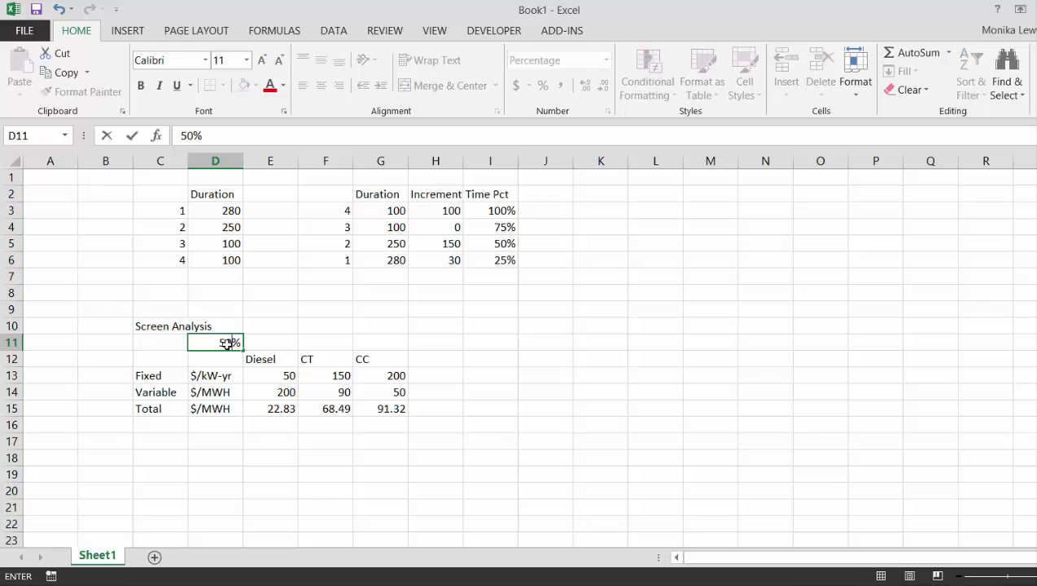
{"action": "key", "text": "Return"}
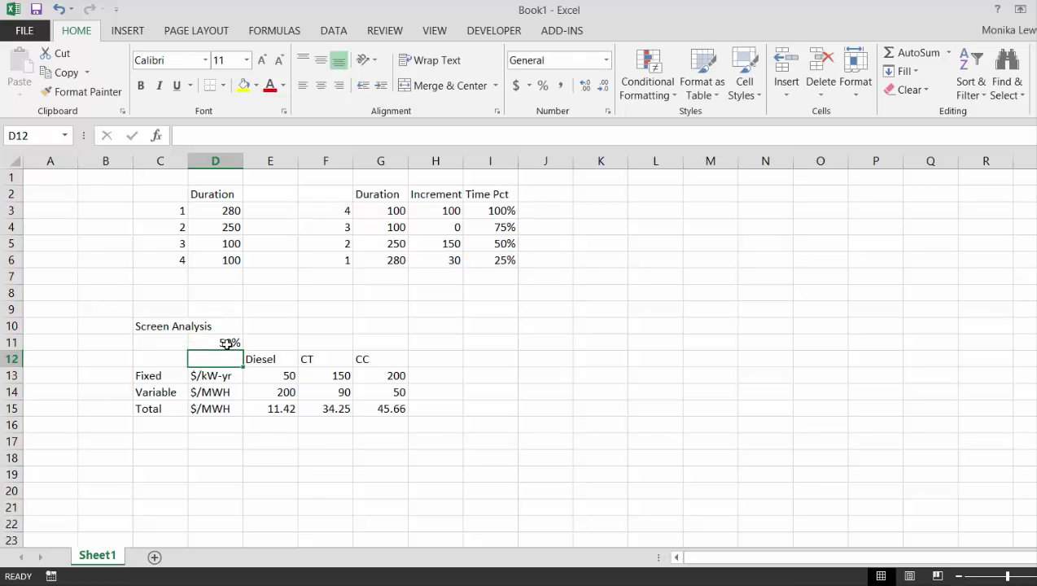
Add the Variable cost to the Diesel total in E15, making the formula =E13*1000/(8760*$D$11)+E14
{"action": "key", "text": "Up"}
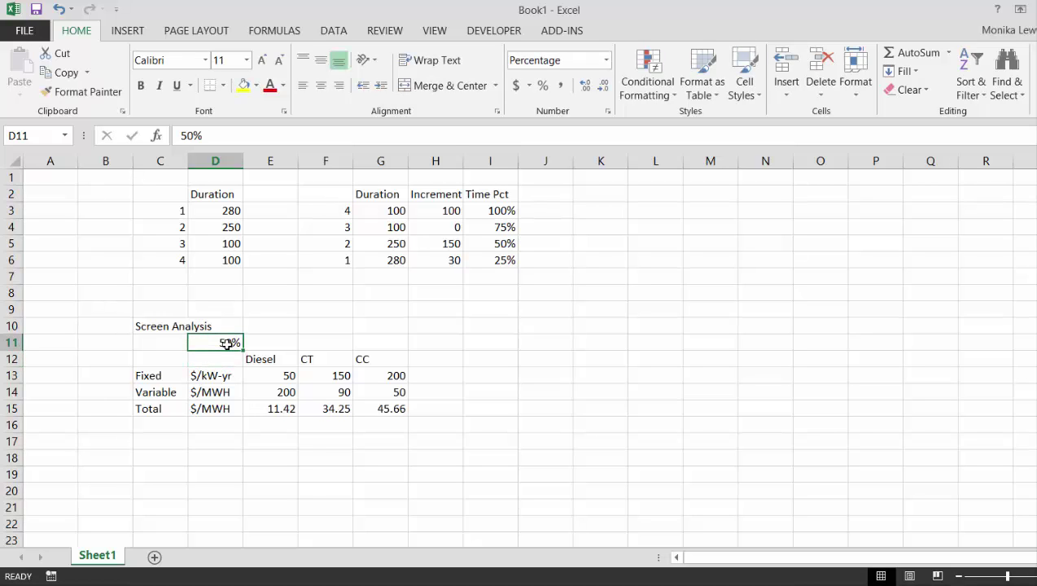
{"action": "key", "text": "Down"}
{"action": "key", "text": "Down"}
{"action": "key", "text": "Down"}
{"action": "key", "text": "Down"}
{"action": "key", "text": "Right"}
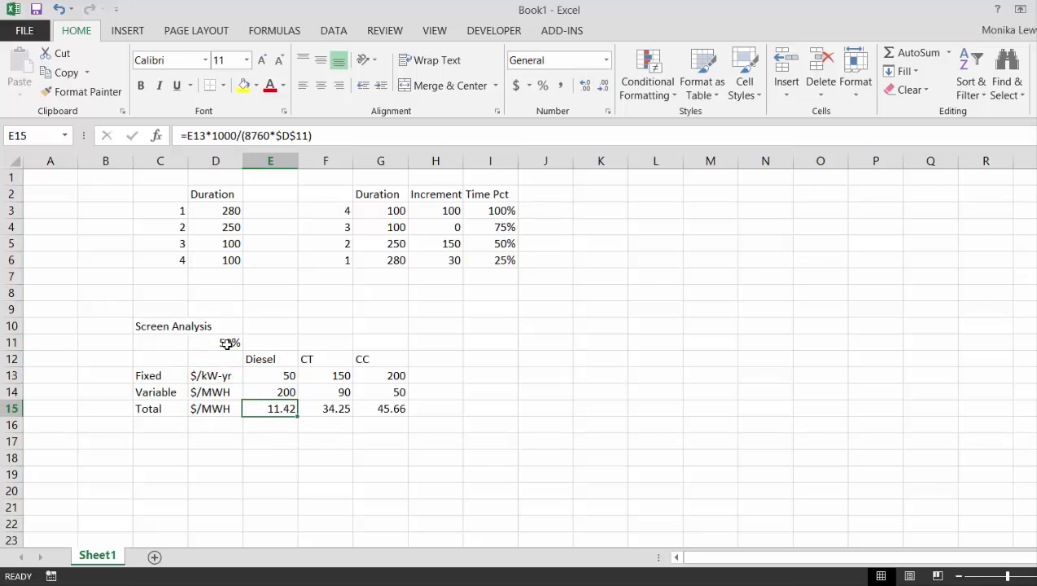
{"action": "key", "text": "F2"}
{"action": "type", "text": "+"}
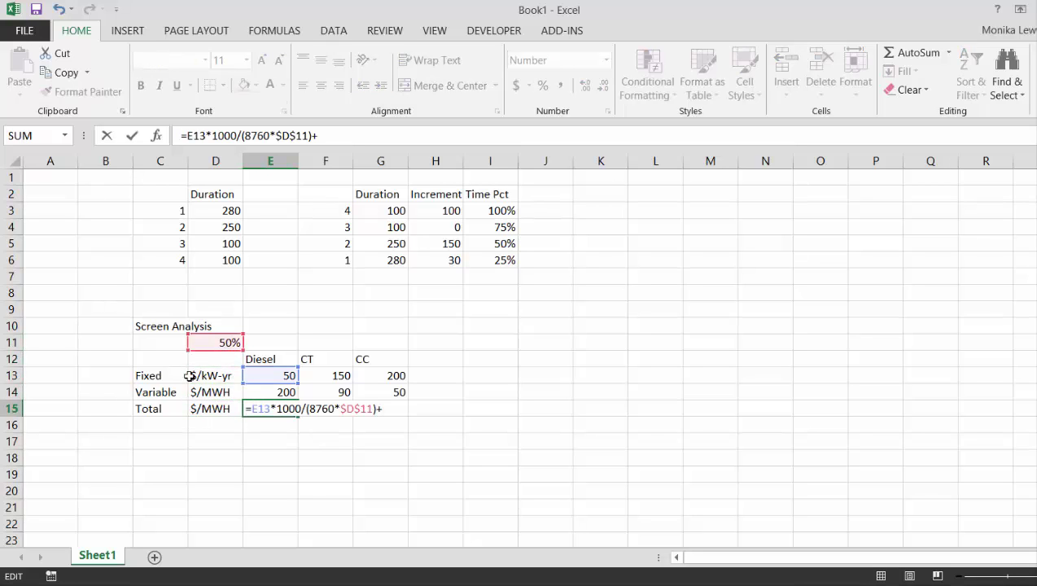
{"action": "left_click", "coordinate": [267, 393]}
{"action": "key", "text": "Return"}
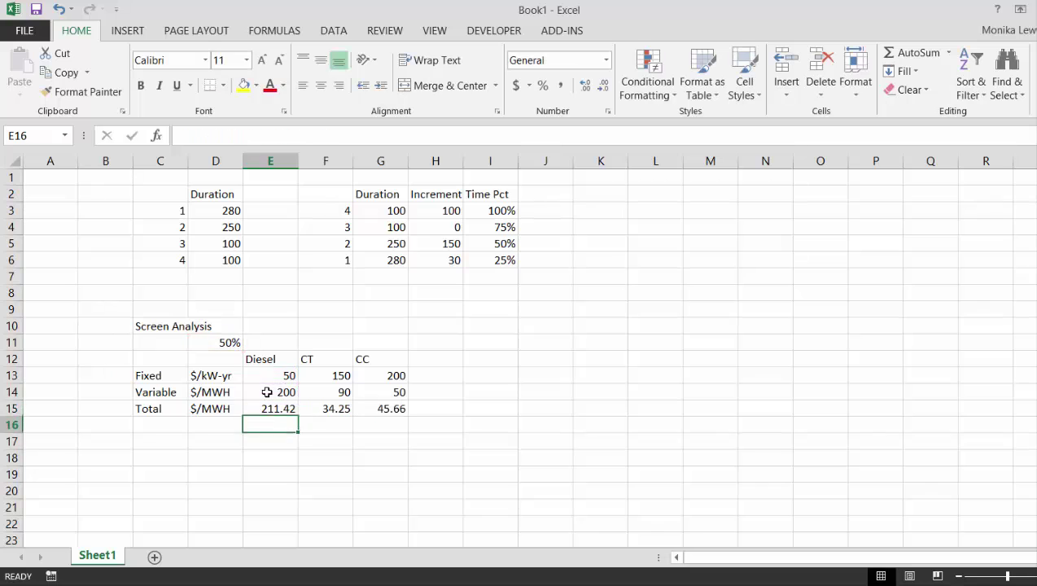
Fill the revised Diesel total formula from E15 across to CT and CC in F15 and G15
{"action": "key", "text": "Up"}
{"action": "key", "text": "shift+Right"}
{"action": "key", "text": "shift+Right"}
{"action": "key", "text": "ctrl+r"}
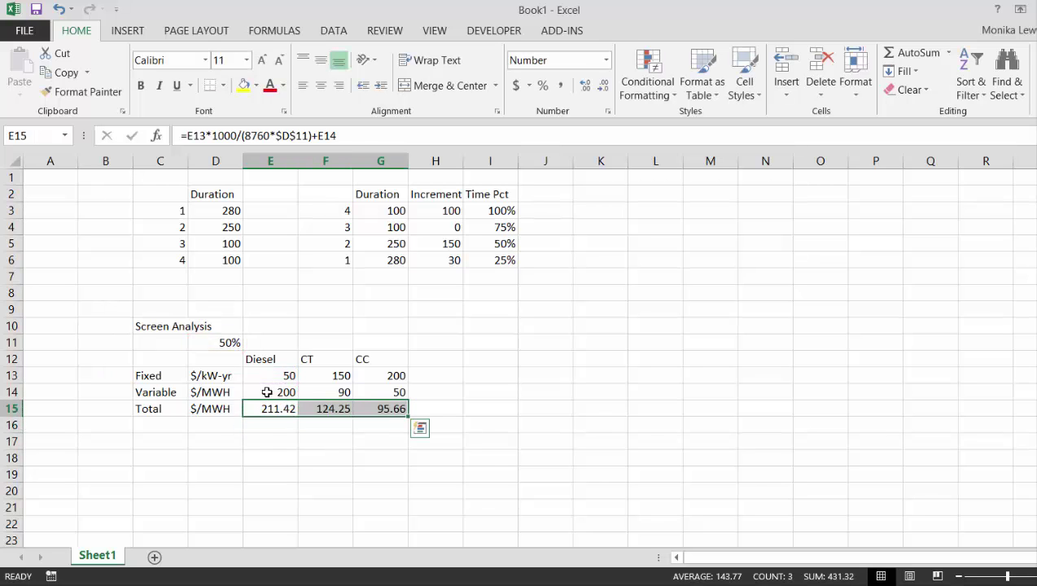
Set the time percentage in D11 back to 25%
{"action": "key", "text": "Up"}
{"action": "key", "text": "Up"}
{"action": "key", "text": "Up"}
{"action": "key", "text": "Up"}
{"action": "key", "text": "Left"}
{"action": "key", "text": "F2"}
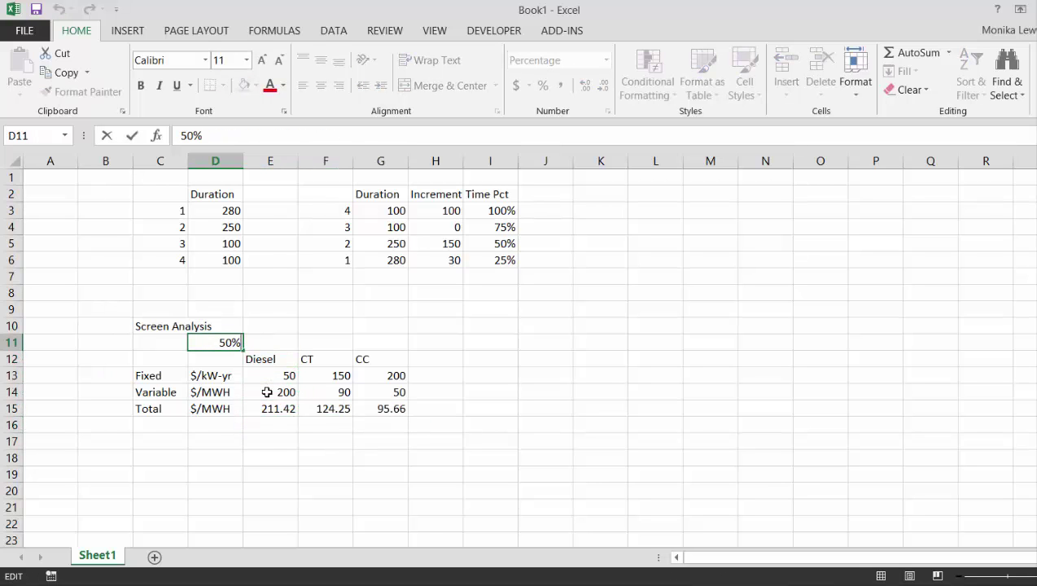
{"action": "key", "text": "Escape"}
{"action": "type", "text": "25"}
{"action": "key", "text": "Return"}
Compare the fixed-plus-variable totals of Diesel, CT and CC in row 15
{"action": "key", "text": "Down"}
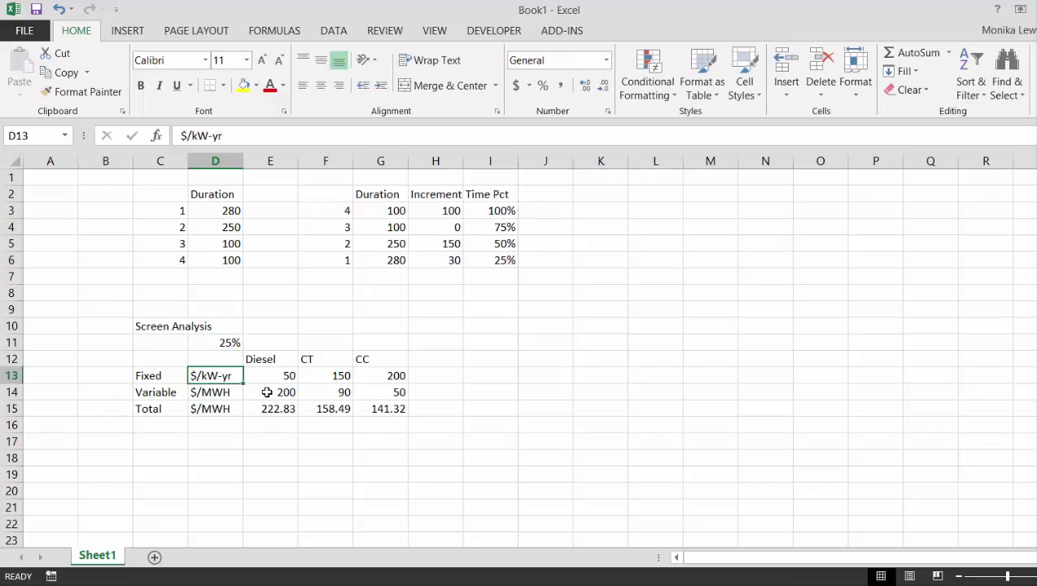
{"action": "key", "text": "Down"}
{"action": "key", "text": "Down"}
{"action": "key", "text": "Right"}
{"action": "key", "text": "Right"}
{"action": "key", "text": "Left"}
{"action": "key", "text": "Left"}
{"action": "key", "text": "Left"}
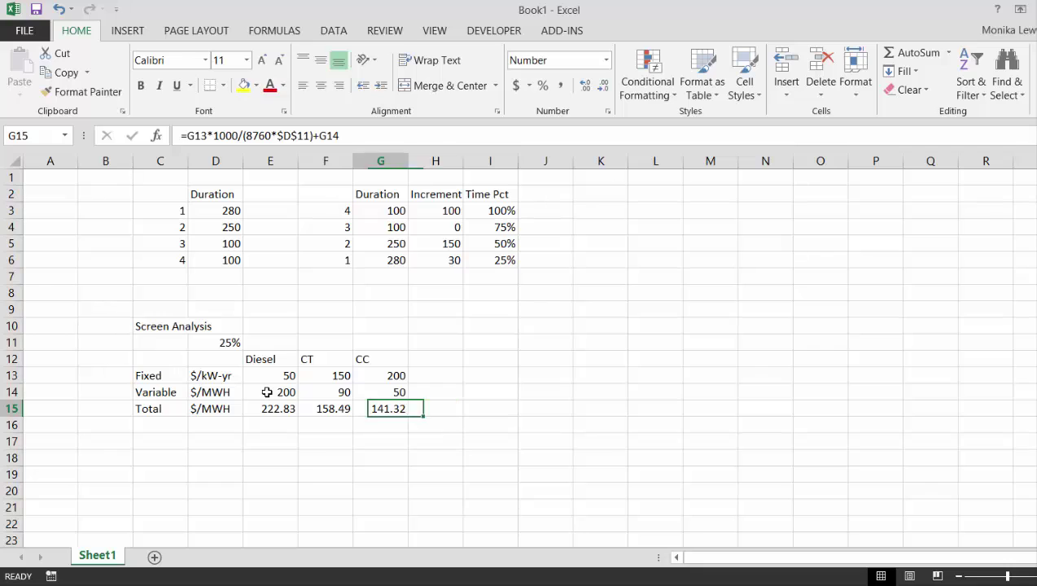
Change the Fixed costs in E13 to G13 to 100 for Diesel, 250 for CT and 400 for CC
{"action": "key", "text": "Up"}
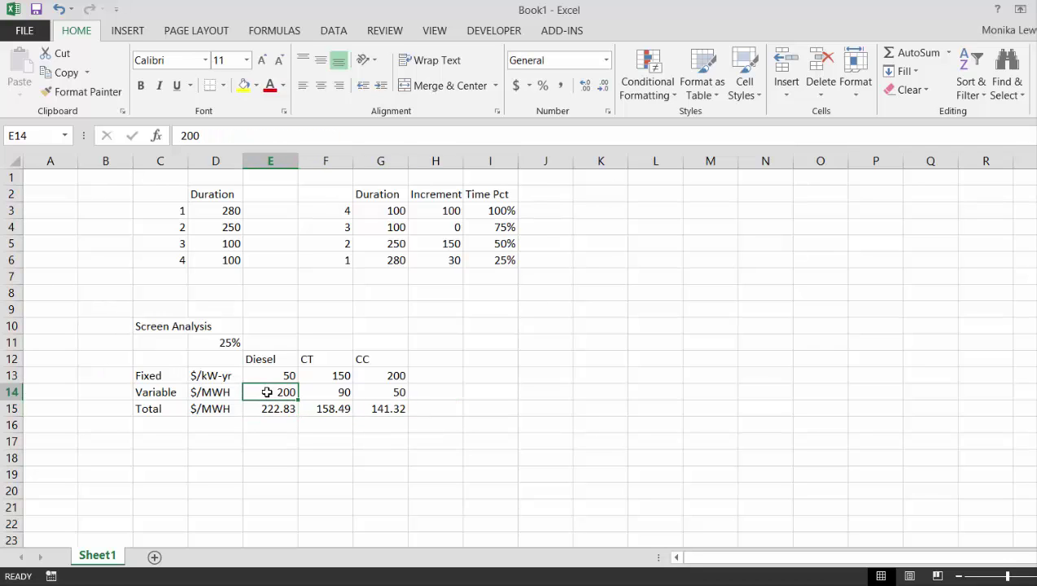
{"action": "key", "text": "Up"}
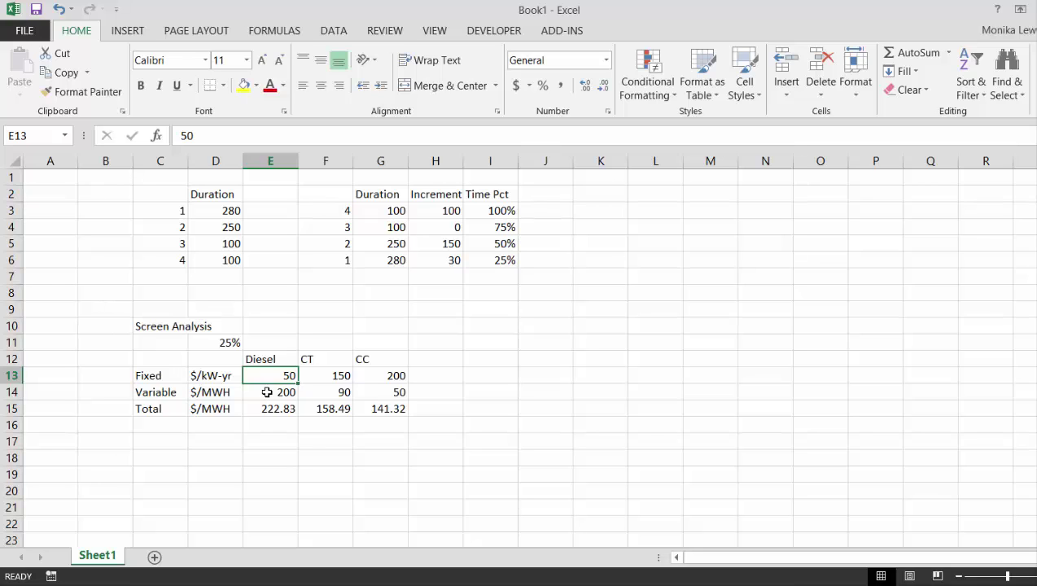
{"action": "type", "text": "100"}
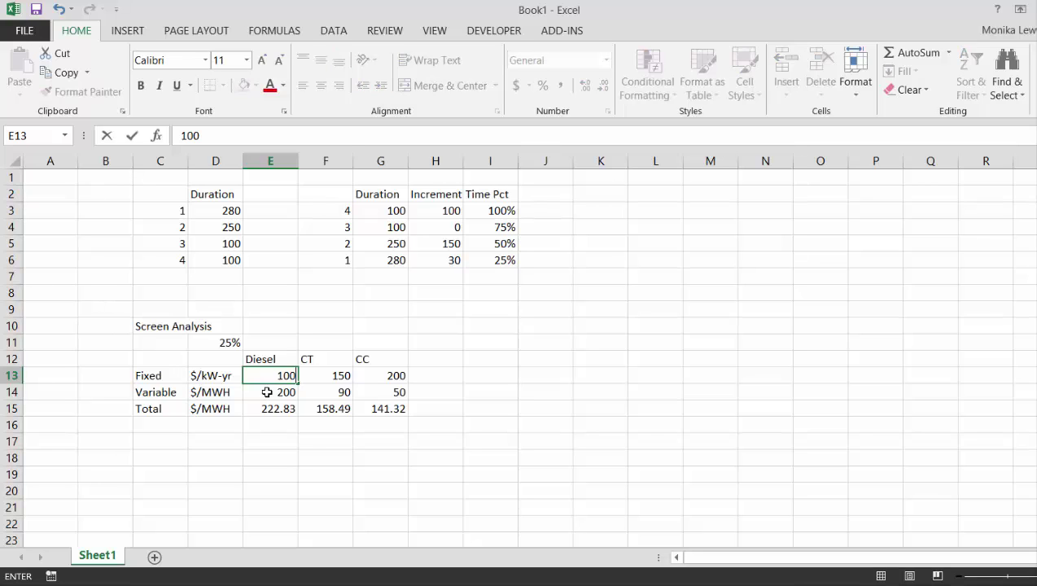
{"action": "key", "text": "Tab"}
{"action": "type", "text": "250"}
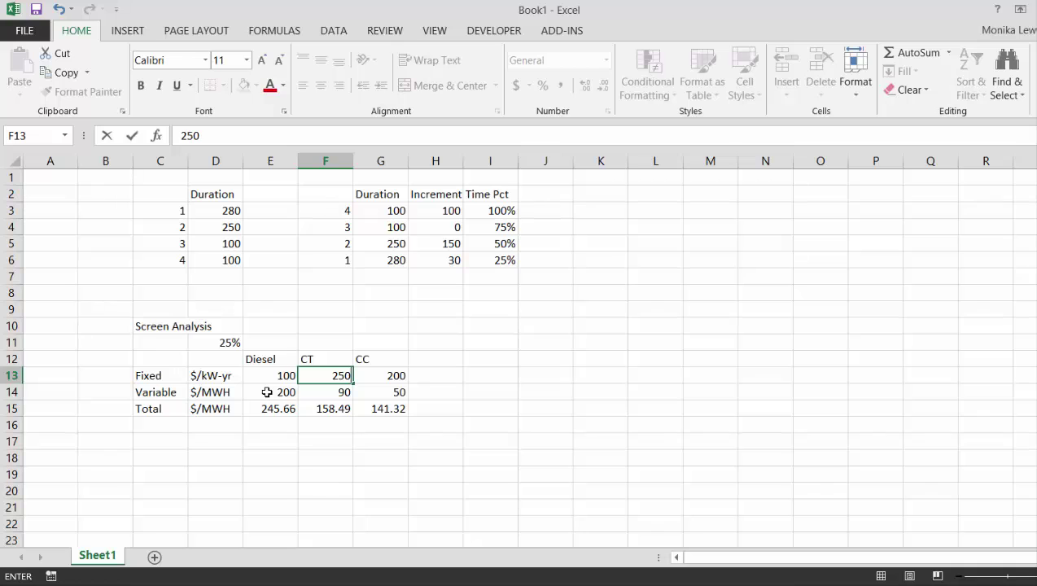
{"action": "key", "text": "Return"}
{"action": "key", "text": "Up"}
{"action": "key", "text": "Right"}
{"action": "type", "text": "400"}
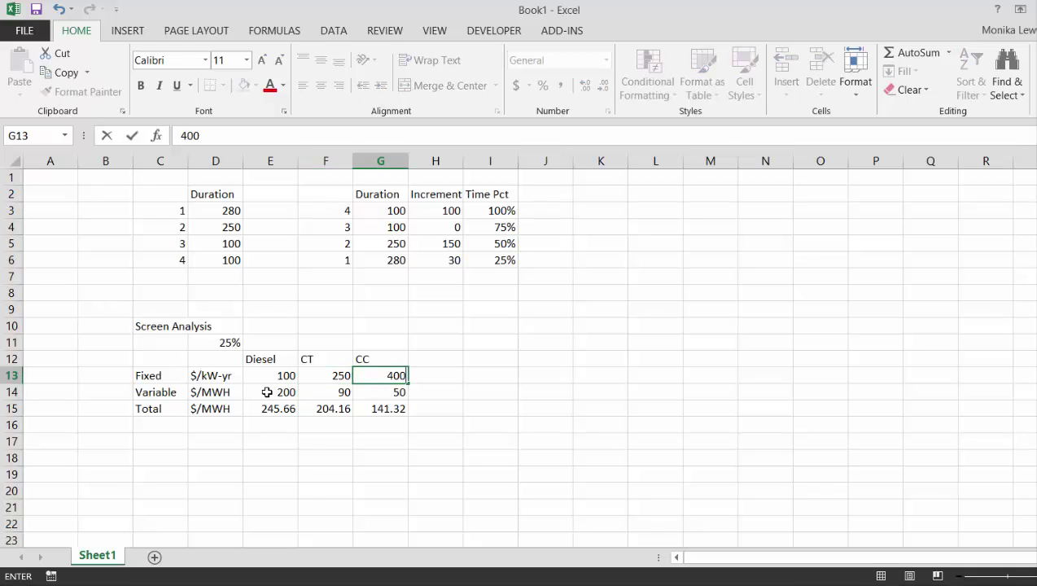
{"action": "key", "text": "Return"}
Compare the row 15 totals of the three technologies under the revised Fixed costs
{"action": "key", "text": "Down"}
{"action": "key", "text": "Left"}
{"action": "key", "text": "Left"}
{"action": "key", "text": "Left"}
{"action": "key", "text": "Right"}
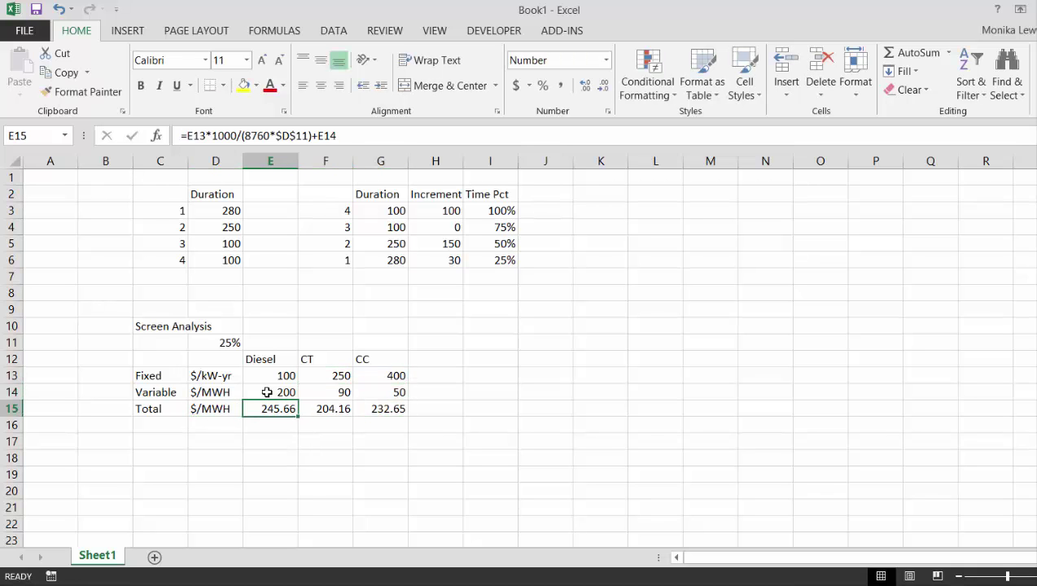
{"action": "key", "text": "Right"}
{"action": "key", "text": "Right"}
{"action": "key", "text": "Left"}
{"action": "key", "text": "Left"}
Set the Diesel Variable cost in E14 to 130
{"action": "key", "text": "Up"}
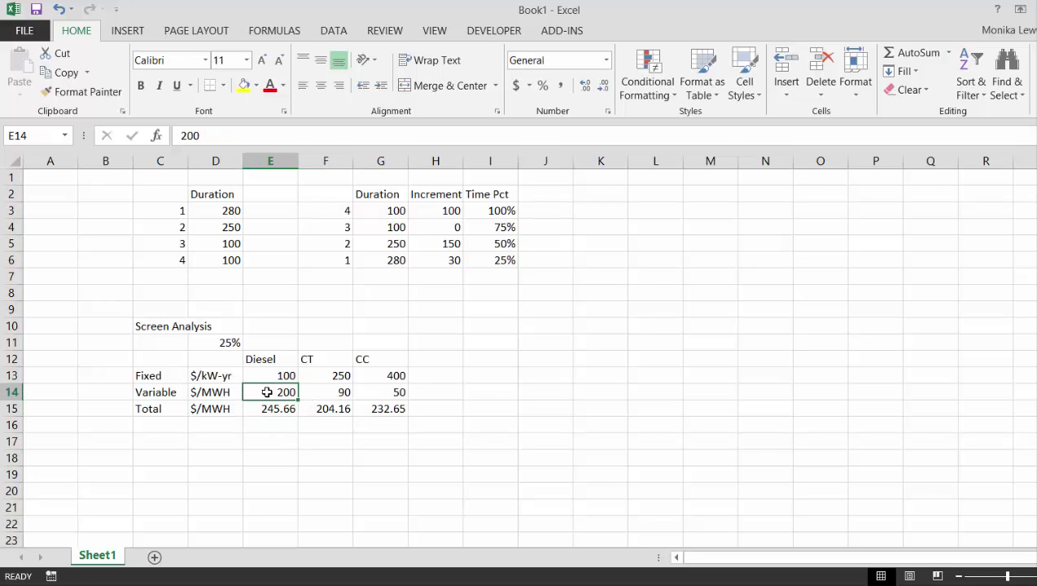
{"action": "type", "text": "130"}
{"action": "key", "text": "Return"}
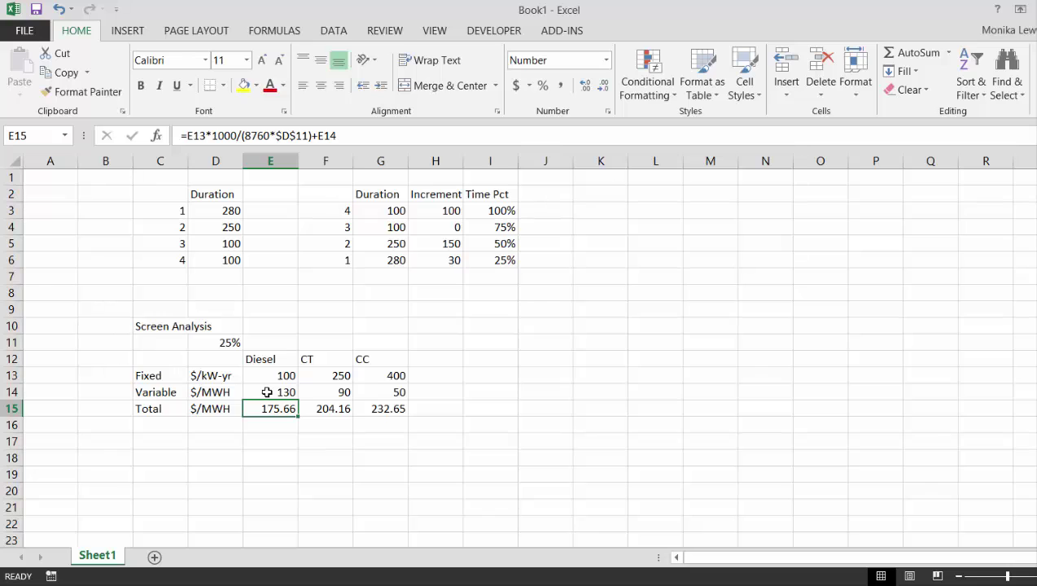
{"action": "key", "text": "Right"}
{"action": "key", "text": "Right"}
{"action": "key", "text": "Left"}
{"action": "key", "text": "Left"}
Set the time percentage in D11 to 50%
{"action": "key", "text": "Up"}
{"action": "key", "text": "Up"}
{"action": "key", "text": "Up"}
{"action": "key", "text": "Up"}
{"action": "key", "text": "Left"}
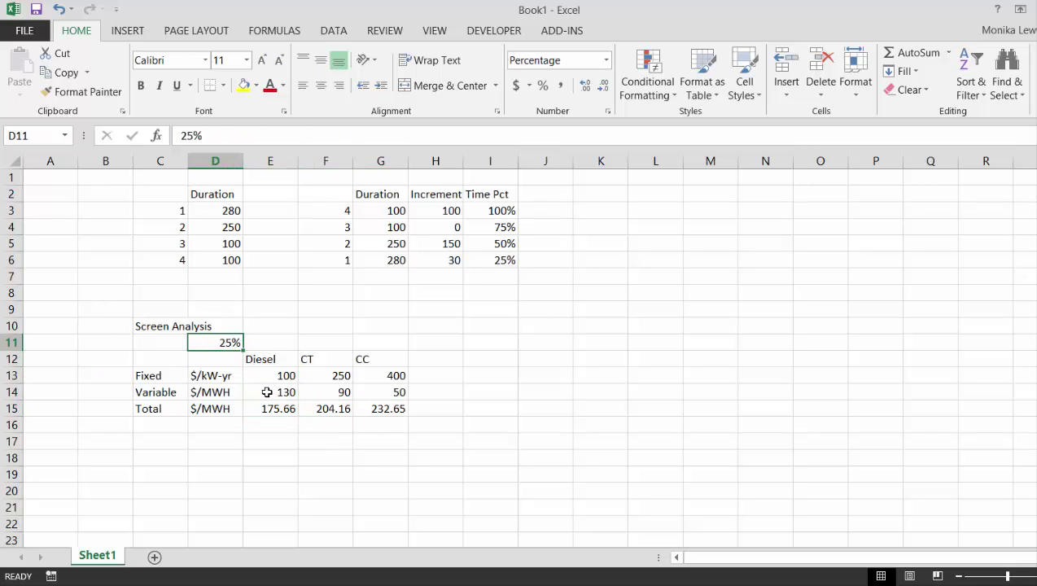
{"action": "type", "text": "50"}
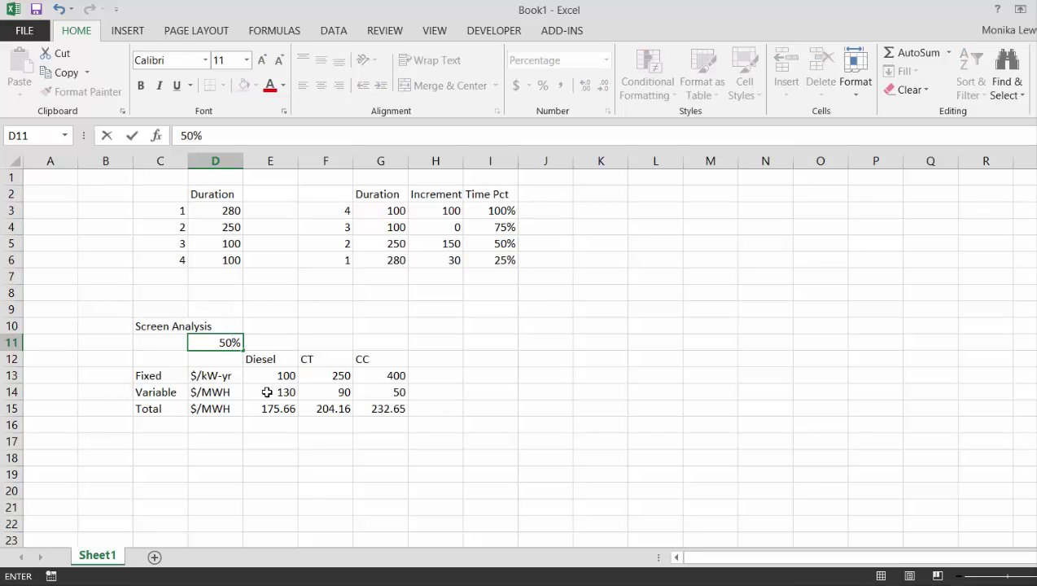
{"action": "key", "text": "Return"}
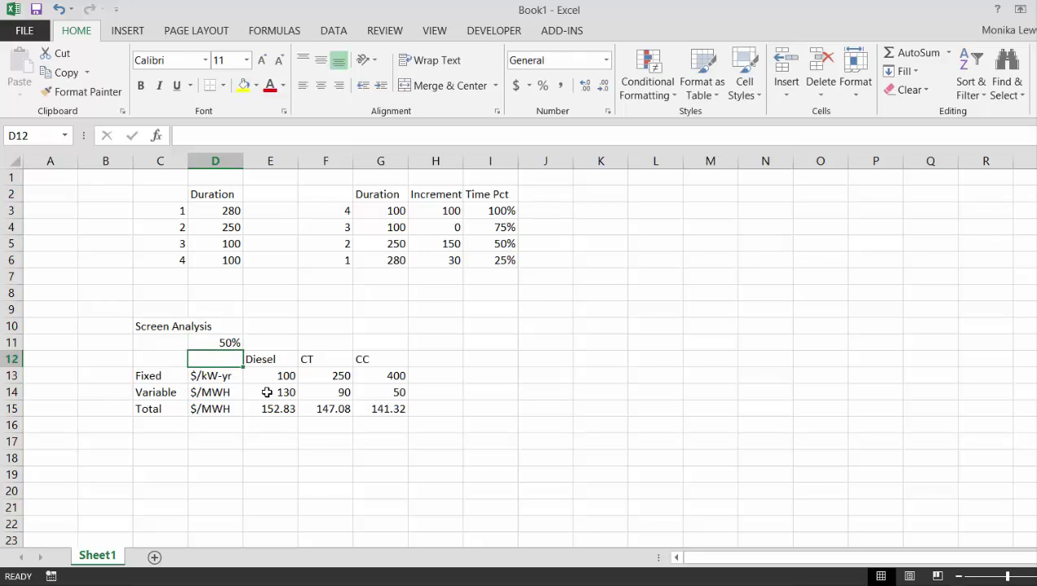
Set the CC Variable cost in G14 to 70
{"action": "key", "text": "Down"}
{"action": "key", "text": "Down"}
{"action": "key", "text": "Down"}
{"action": "key", "text": "Right"}
{"action": "key", "text": "Right"}
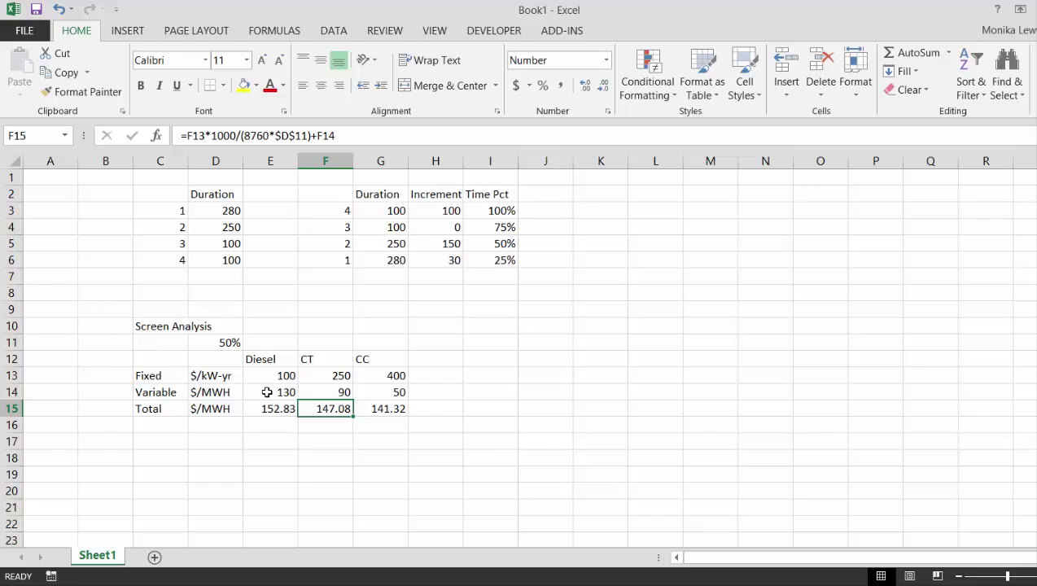
{"action": "key", "text": "Up"}
{"action": "key", "text": "Left"}
{"action": "key", "text": "Right"}
{"action": "key", "text": "Right"}
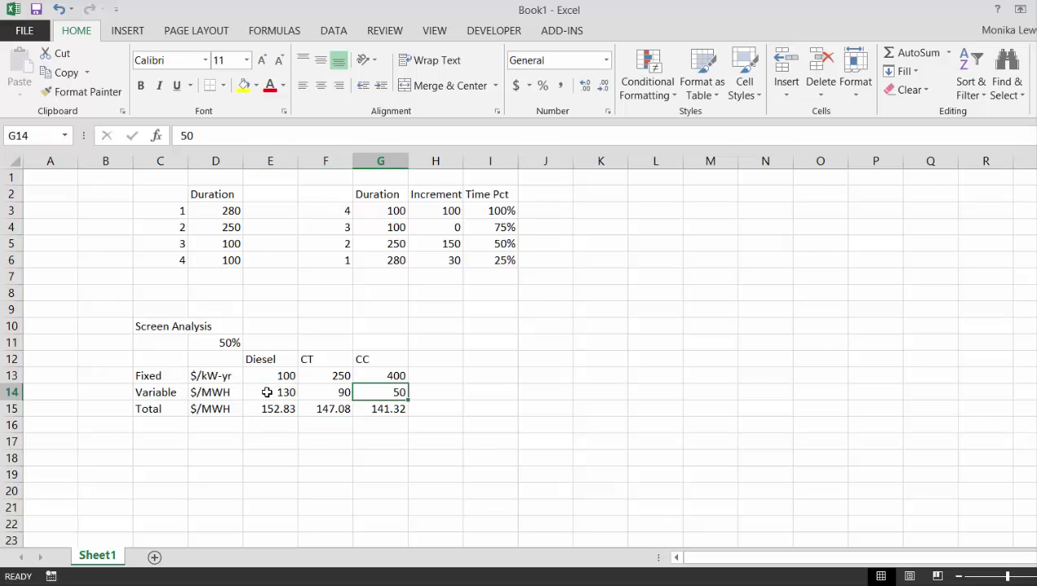
{"action": "key", "text": "Left"}
{"action": "key", "text": "Right"}
{"action": "type", "text": "7"}
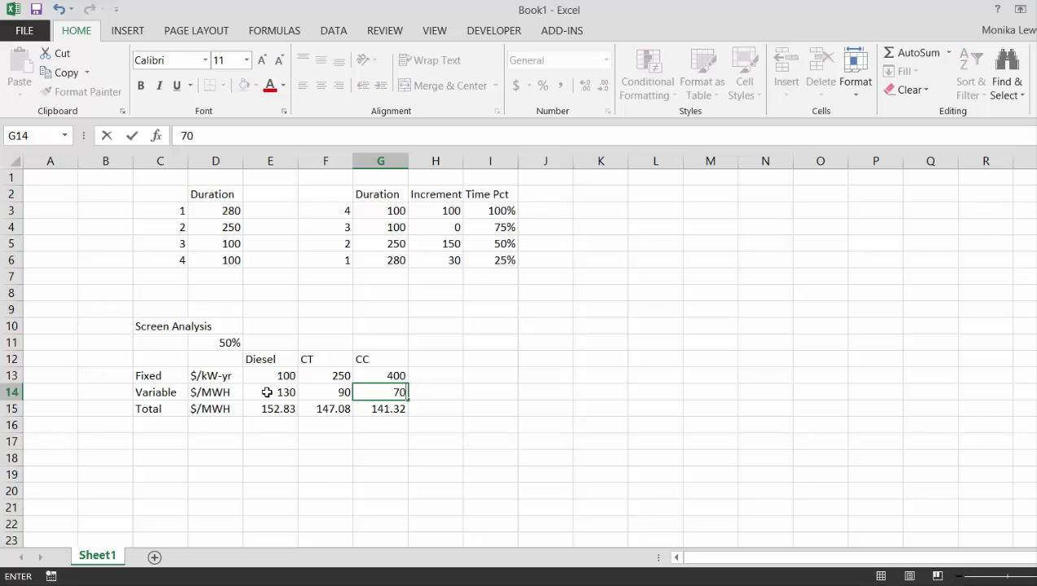
{"action": "key", "text": "Return"}
Change the time percentage in D11 to 100% to test the revised CC cost
{"action": "key", "text": "Up"}
{"action": "key", "text": "Left"}
{"action": "key", "text": "Left"}
{"action": "key", "text": "Left"}
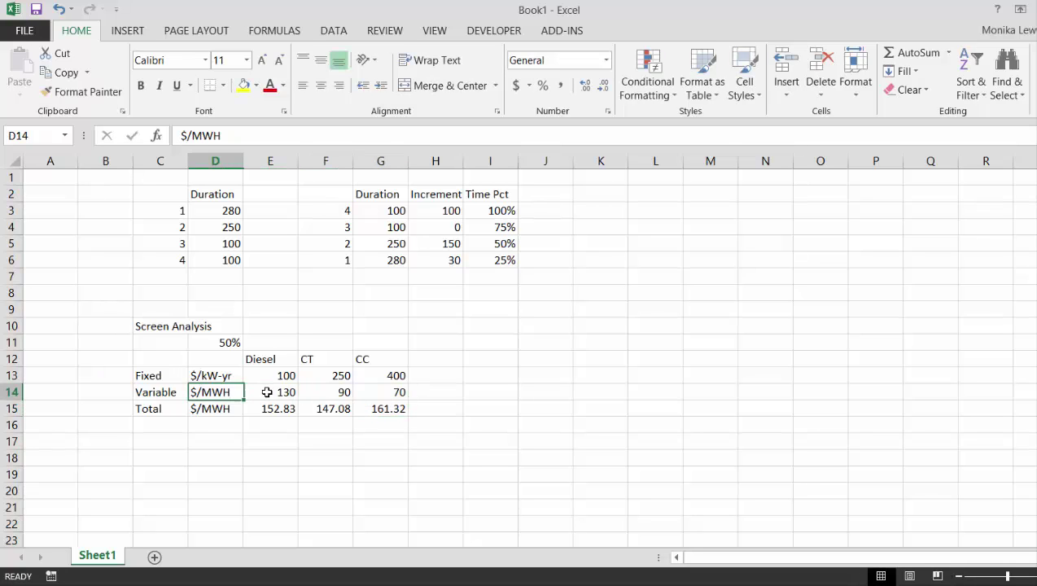
{"action": "key", "text": "Right"}
{"action": "key", "text": "Right"}
{"action": "key", "text": "Down"}
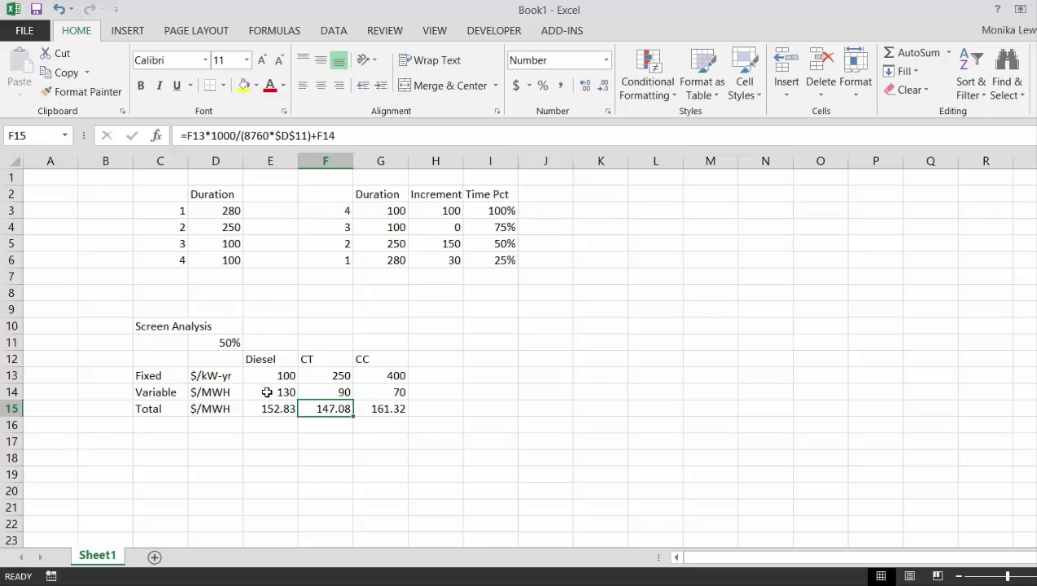
{"action": "key", "text": "Up"}
{"action": "key", "text": "Up"}
{"action": "key", "text": "Up"}
{"action": "key", "text": "Up"}
{"action": "key", "text": "Left"}
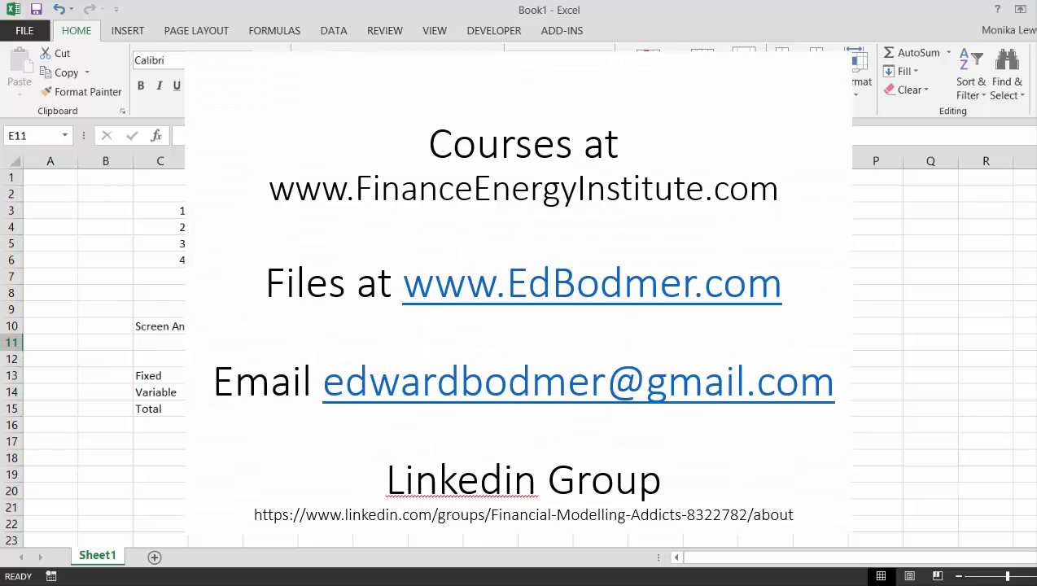
{"action": "type", "text": "1"}
{"action": "key", "text": "Return"}
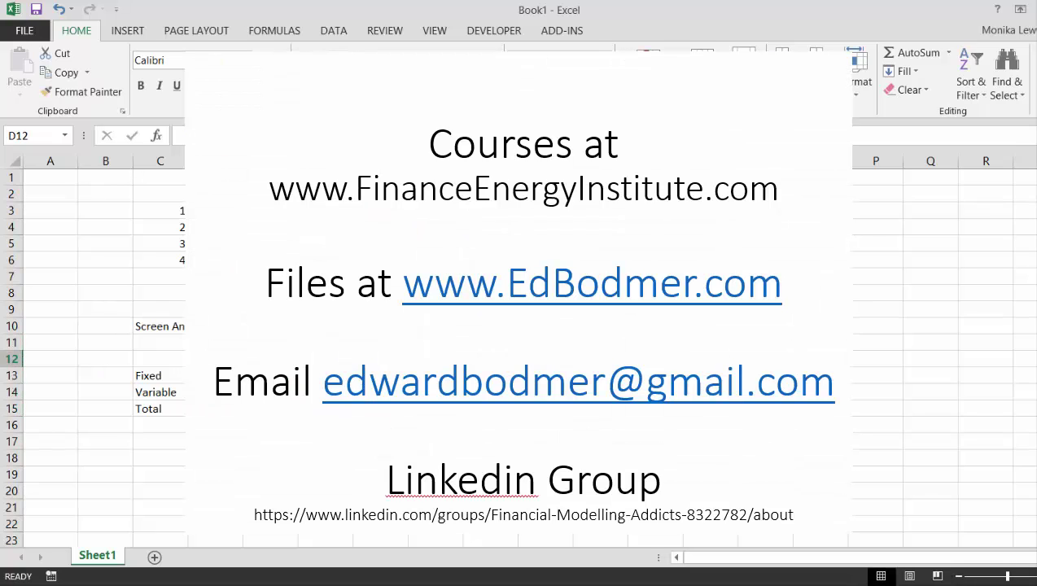
Set the CT Variable cost in F14 to 100
{"action": "key", "text": "Down"}
{"action": "key", "text": "Down"}
{"action": "key", "text": "Down"}
{"action": "key", "text": "Right"}
{"action": "key", "text": "Right"}
{"action": "key", "text": "Up"}
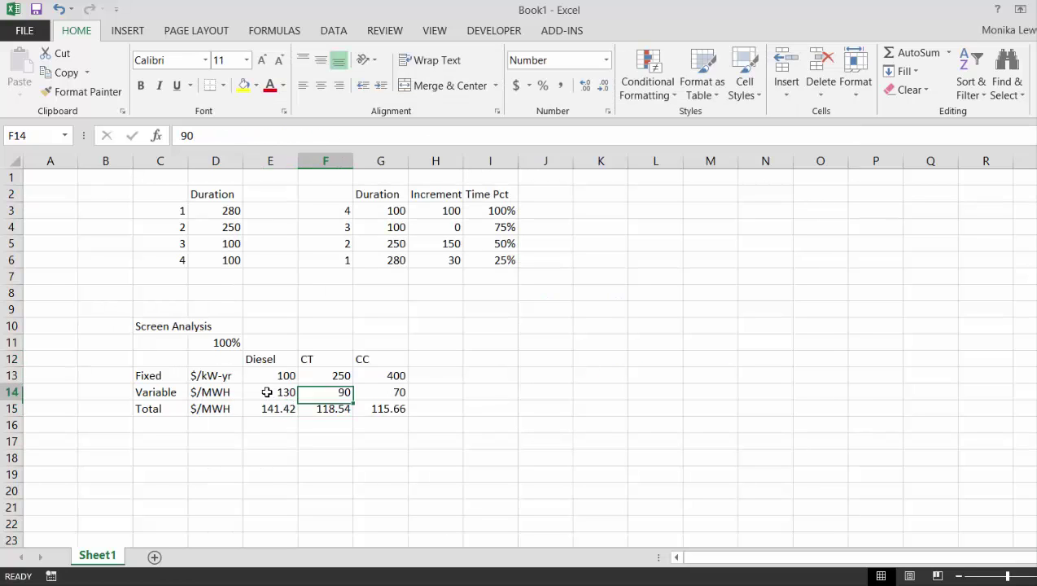
{"action": "type", "text": "100"}
{"action": "key", "text": "Return"}
Change the time percentage in D11 back to 50% to test the revised CT cost
{"action": "key", "text": "Up"}
{"action": "key", "text": "Up"}
{"action": "key", "text": "Up"}
{"action": "key", "text": "Up"}
{"action": "key", "text": "Left"}
{"action": "key", "text": "Left"}
{"action": "type", "text": "50"}
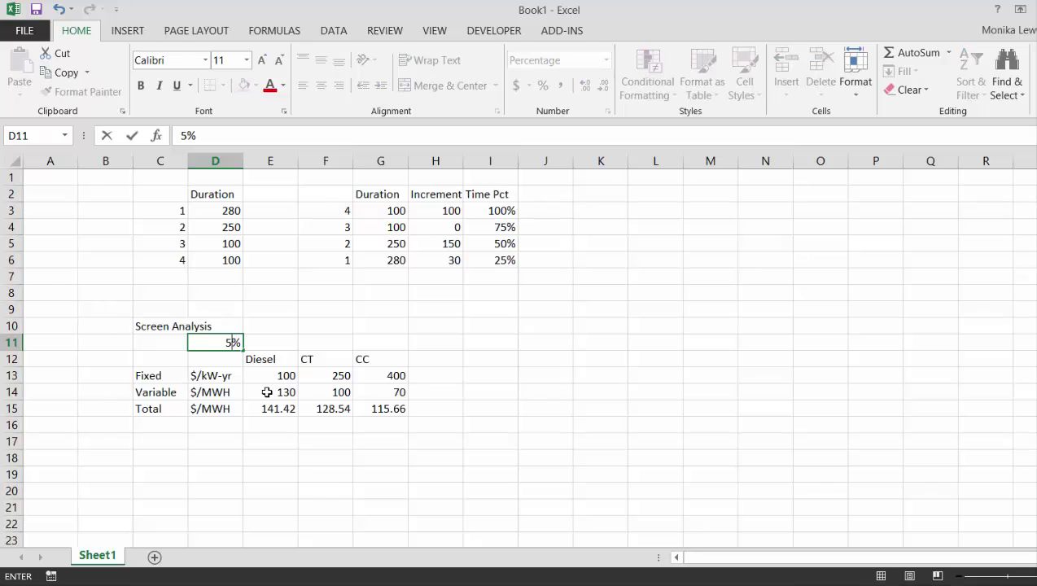
{"action": "key", "text": "Return"}
{"action": "key", "text": "Up"}
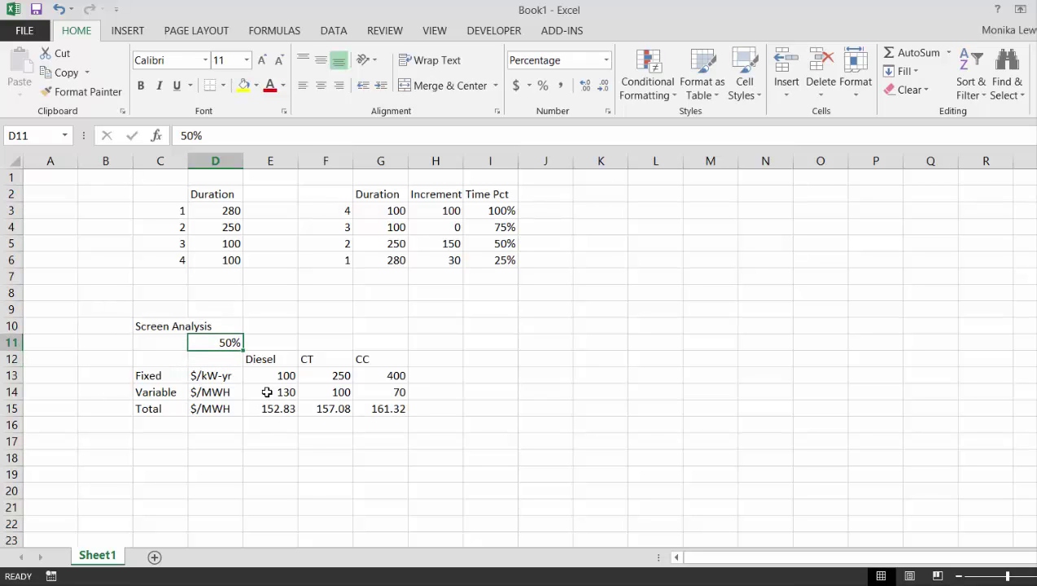
Set the Diesel Variable cost in E14 to 140
{"action": "key", "text": "Down"}
{"action": "key", "text": "Down"}
{"action": "key", "text": "Down"}
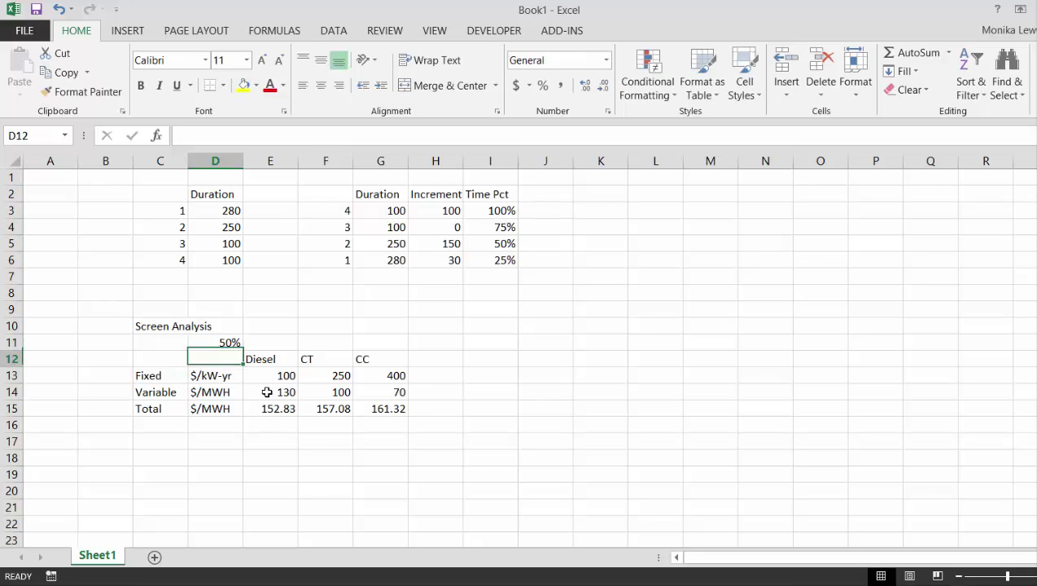
{"action": "key", "text": "Right"}
{"action": "key", "text": "Right"}
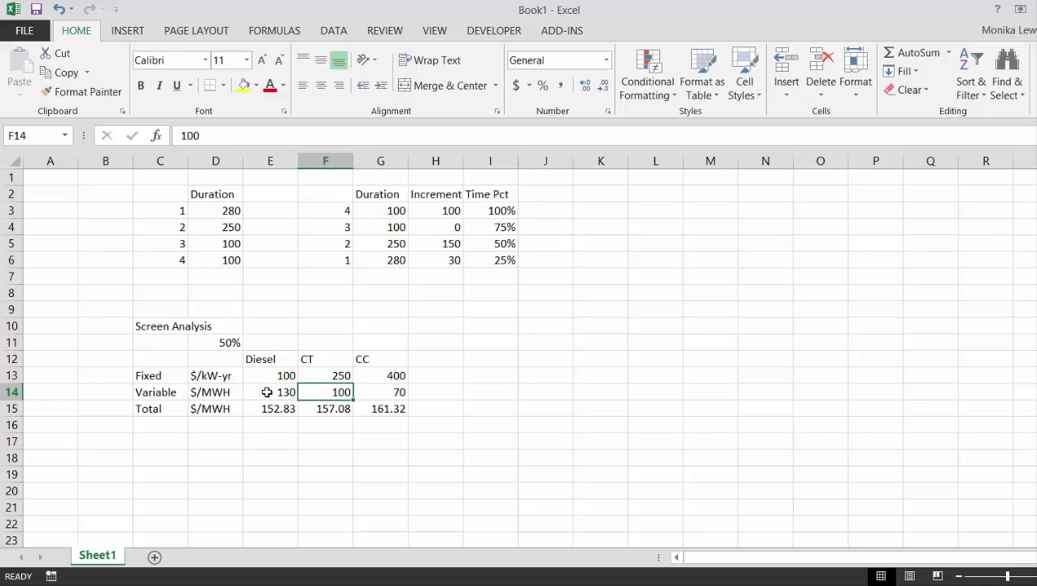
{"action": "key", "text": "Left"}
{"action": "type", "text": "140"}
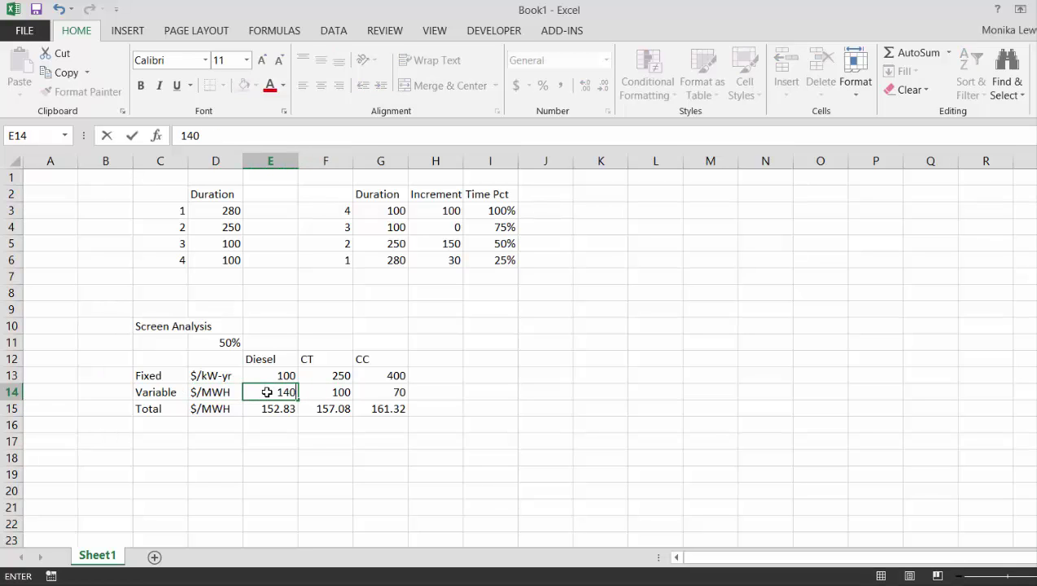
{"action": "key", "text": "Return"}
Test the three technologies with the time percentage in D11 at 25% and at 50%
{"action": "key", "text": "Up"}
{"action": "key", "text": "Up"}
{"action": "key", "text": "Up"}
{"action": "key", "text": "Up"}
{"action": "key", "text": "Left"}
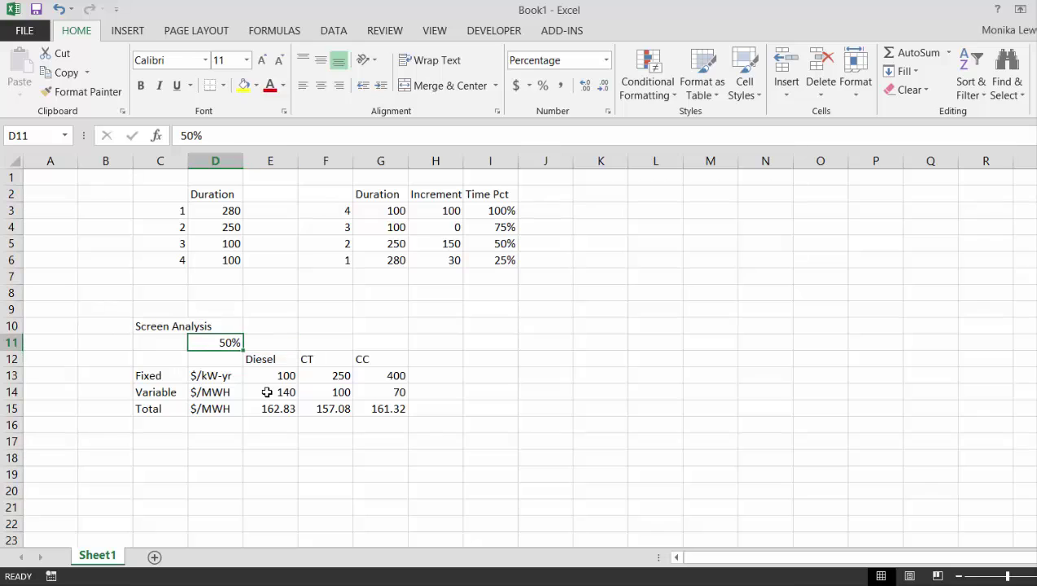
{"action": "type", "text": "25"}
{"action": "key", "text": "Return"}
{"action": "key", "text": "Up"}
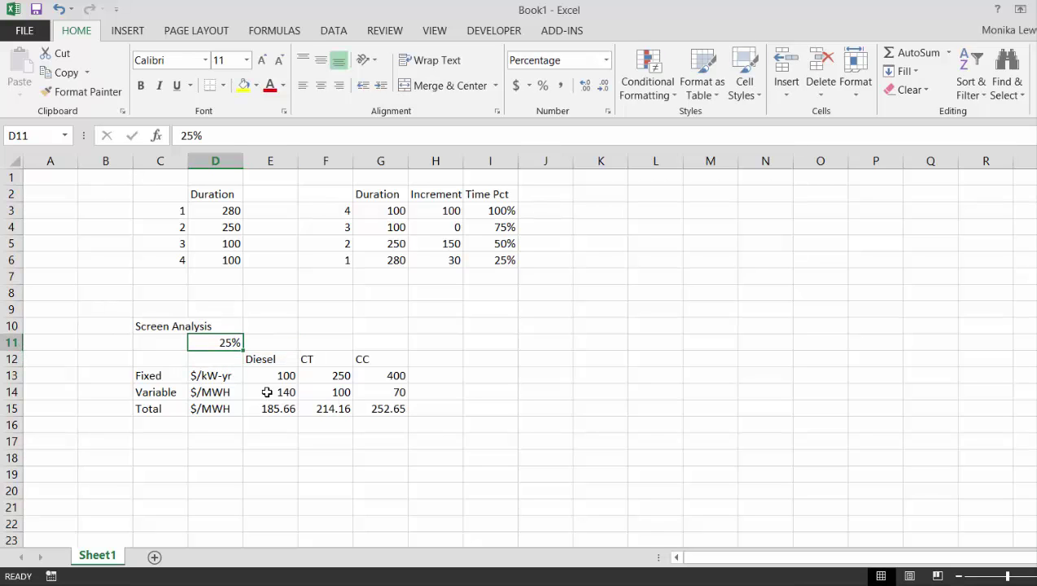
{"action": "type", "text": "50"}
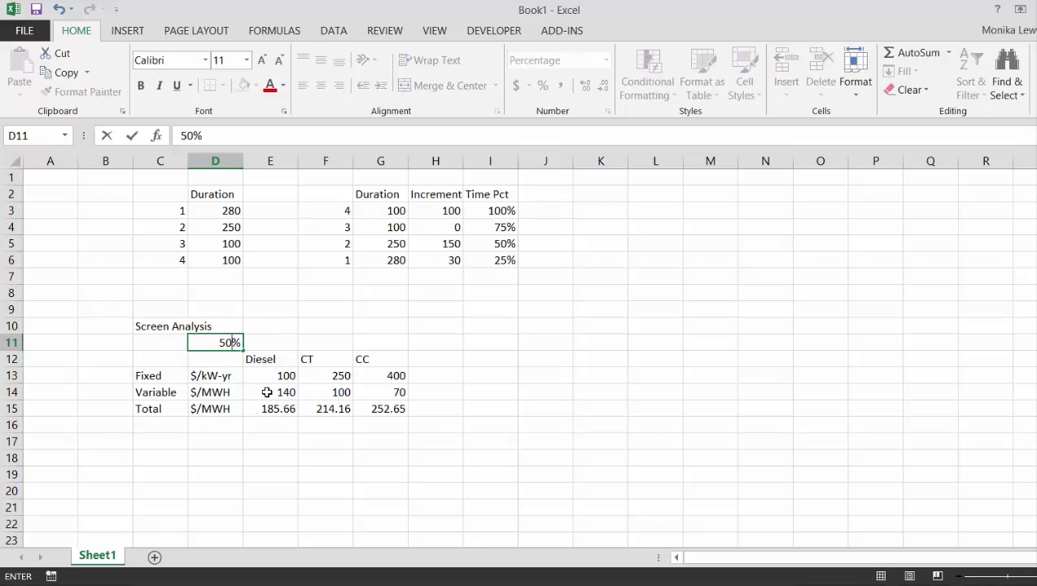
{"action": "key", "text": "Return"}
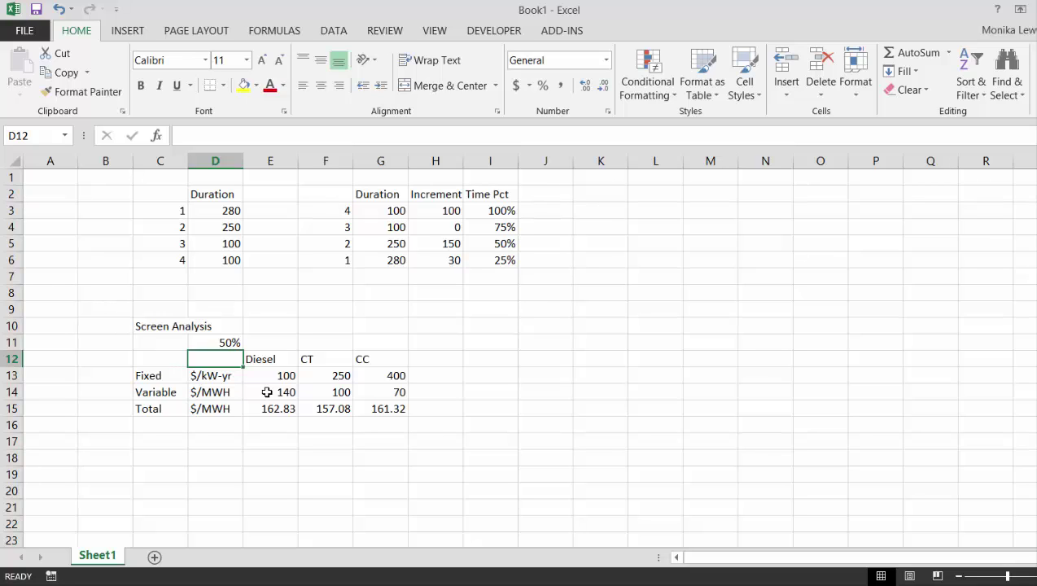
Set the time percentage in D11 to 100% and review the totals in row 15
{"action": "key", "text": "Up"}
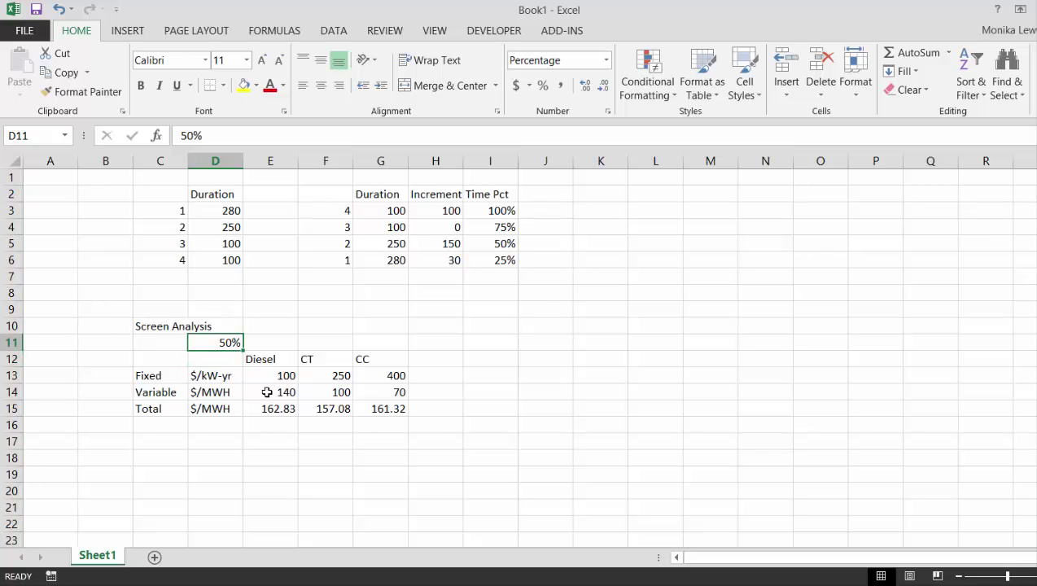
{"action": "type", "text": "100"}
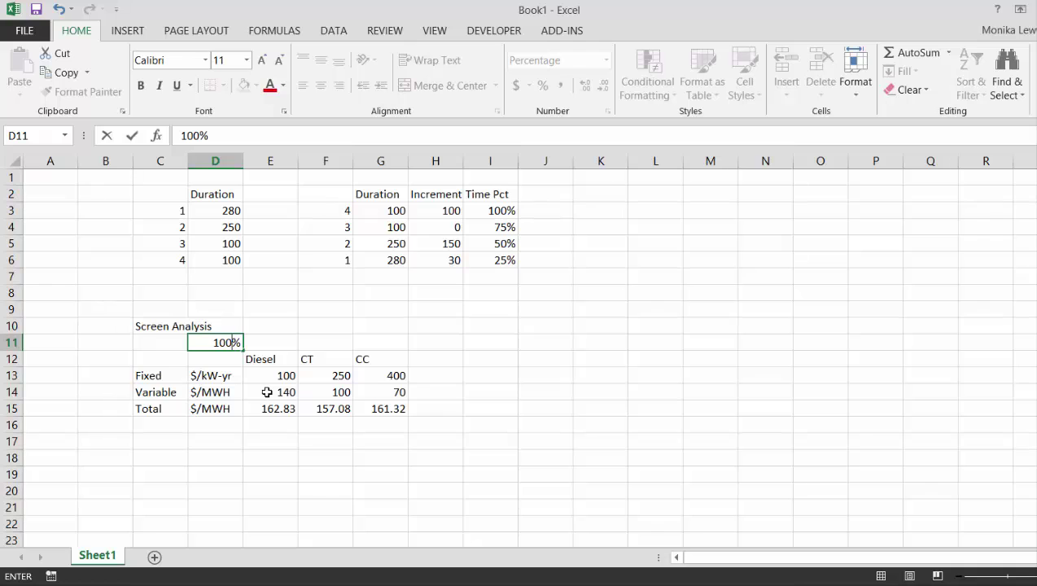
{"action": "key", "text": "Return"}
{"action": "key", "text": "Down"}
{"action": "key", "text": "Down"}
{"action": "key", "text": "Down"}
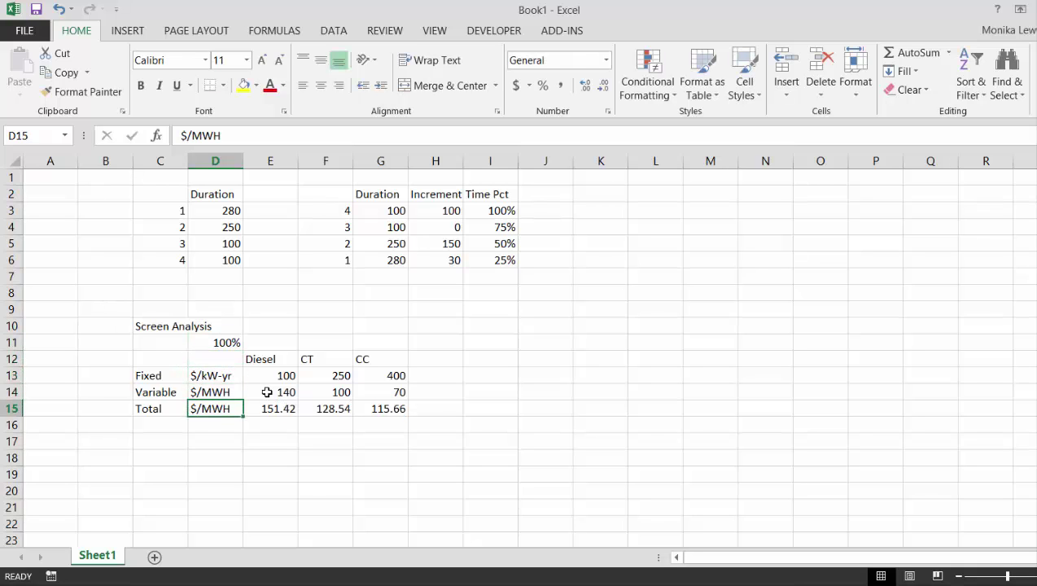
{"action": "key", "text": "Right"}
{"action": "key", "text": "Right"}
{"action": "key", "text": "Right"}
Enter the time percentages 25%, 50% and 100% in D18 to D20 below the Screen Analysis
{"action": "key", "text": "Down"}
{"action": "key", "text": "Down"}
{"action": "key", "text": "Left"}
{"action": "key", "text": "Left"}
{"action": "key", "text": "Left"}
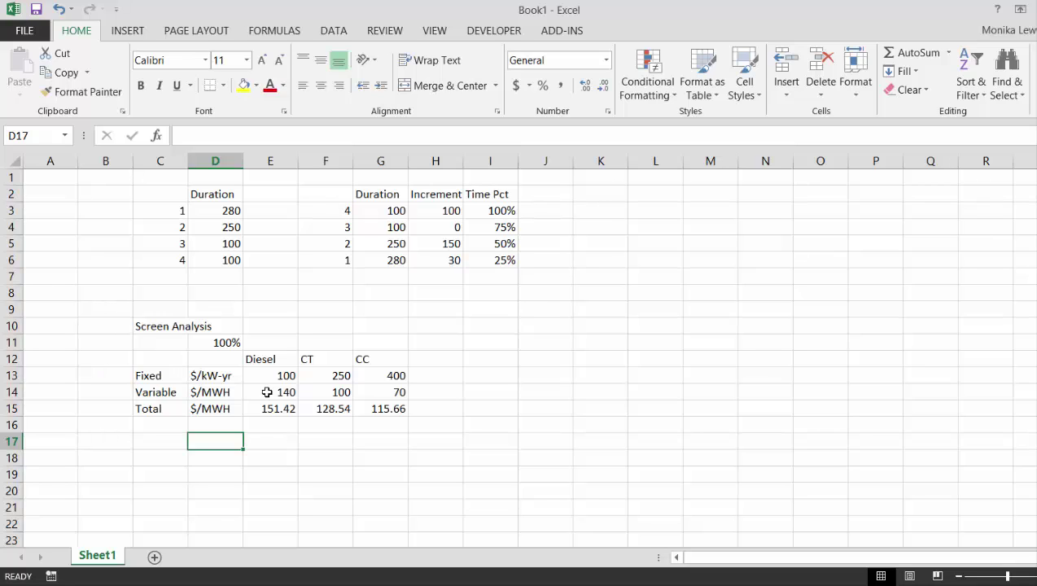
{"action": "key", "text": "Down"}
{"action": "type", "text": "25"}
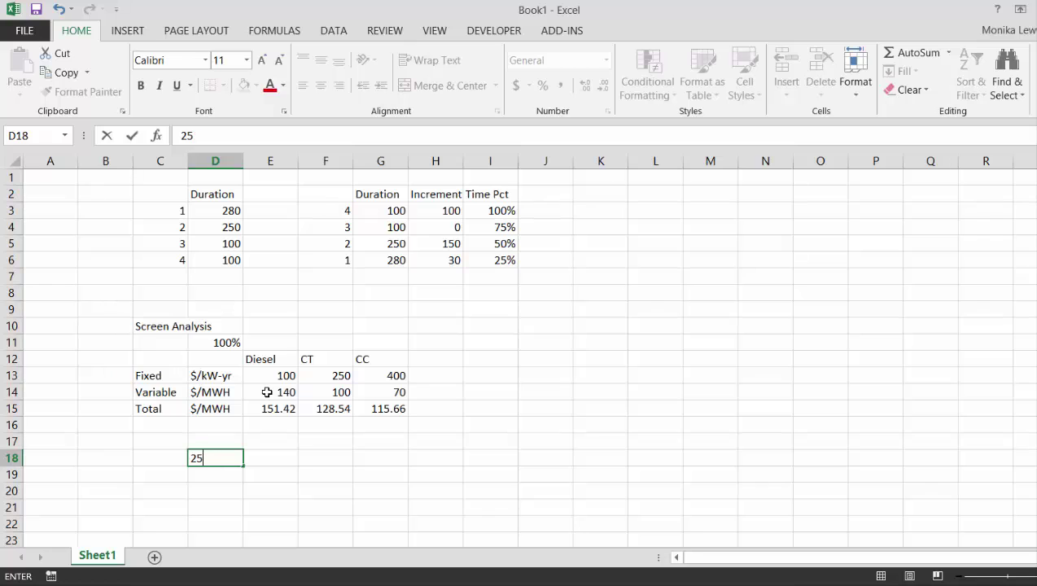
{"action": "type", "text": "%"}
{"action": "key", "text": "Return"}
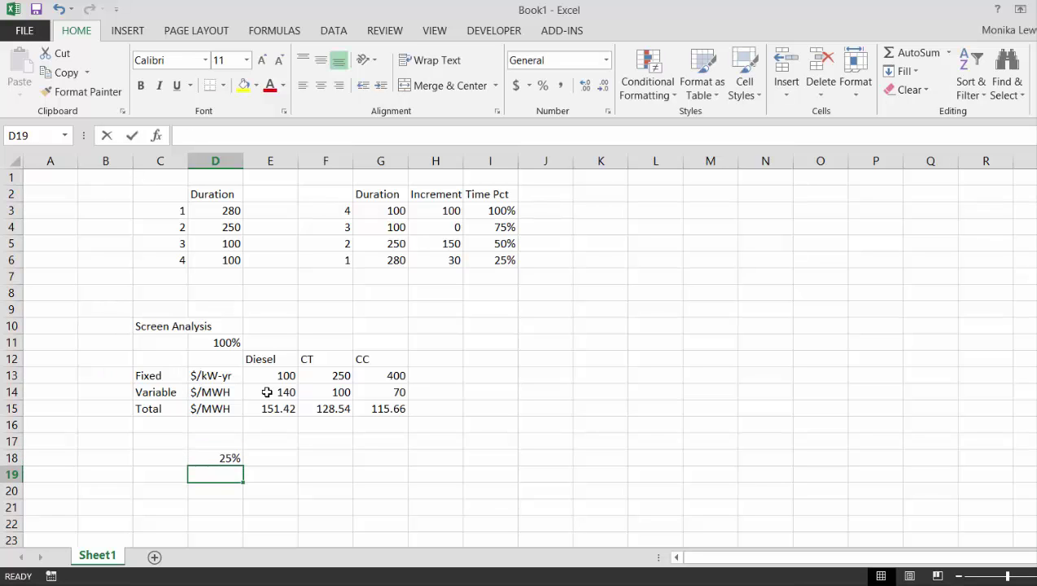
{"action": "type", "text": "50%"}
{"action": "key", "text": "Return"}
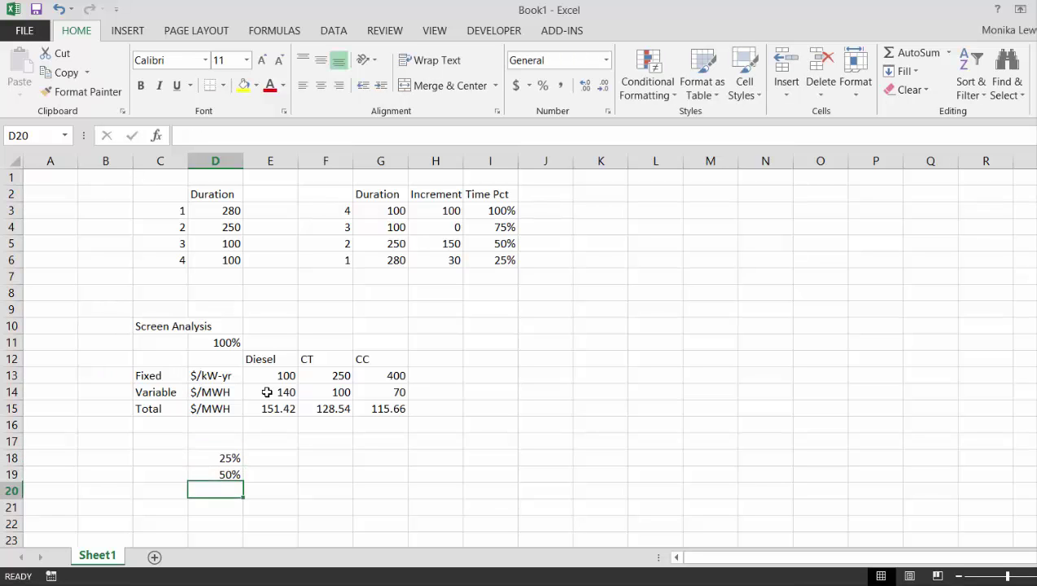
{"action": "type", "text": "100"}
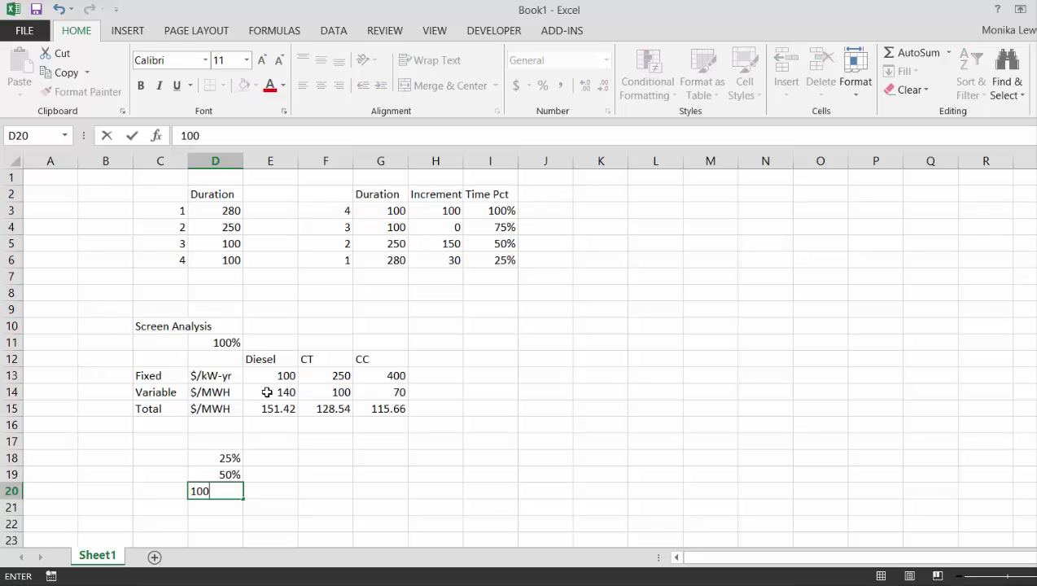
{"action": "type", "text": "%"}
{"action": "key", "text": "Return"}
Link E17 to the Diesel total with =E15 and fill the formula across to G17 for CT and CC
{"action": "key", "text": "Up"}
{"action": "key", "text": "Up"}
{"action": "key", "text": "Up"}
{"action": "key", "text": "Up"}
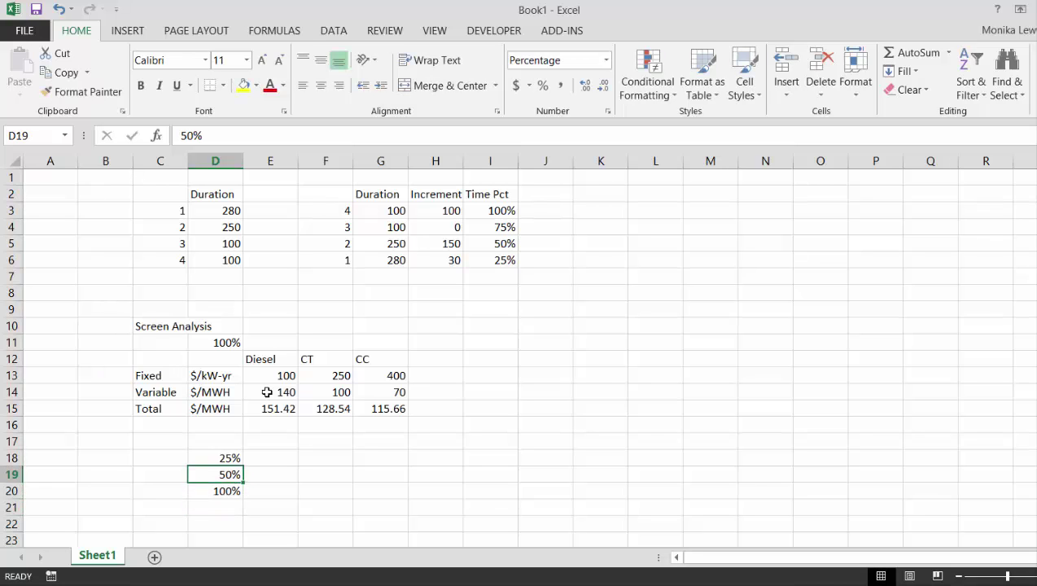
{"action": "key", "text": "Right"}
{"action": "type", "text": "="}
{"action": "key", "text": "Up"}
{"action": "key", "text": "Up"}
{"action": "key", "text": "Return"}
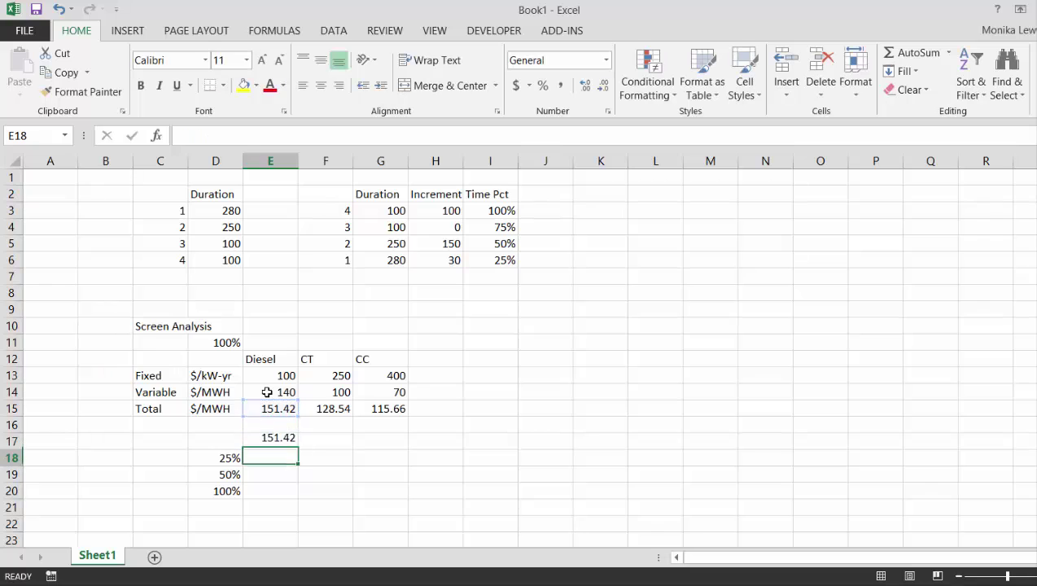
{"action": "key", "text": "Up"}
{"action": "key", "text": "shift+Right"}
{"action": "key", "text": "shift+Right"}
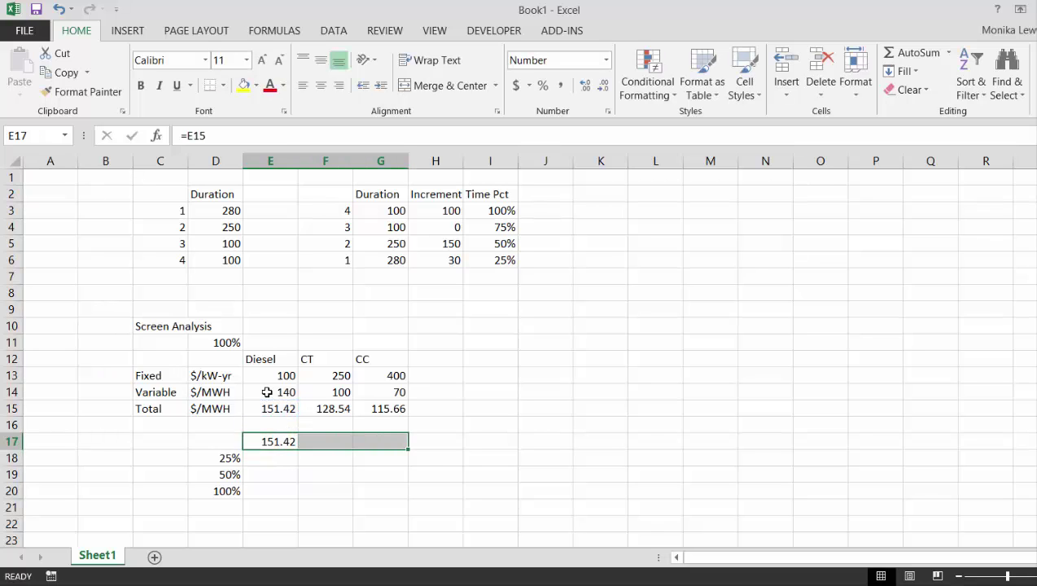
{"action": "key", "text": "ctrl+r"}
Create a data table over D17:G20 using D11 as the column input cell
{"action": "key", "text": "Left"}
{"action": "key", "text": "shift+Right"}
{"action": "key", "text": "shift+Right"}
{"action": "key", "text": "shift+Right"}
{"action": "key", "text": "shift+Down"}
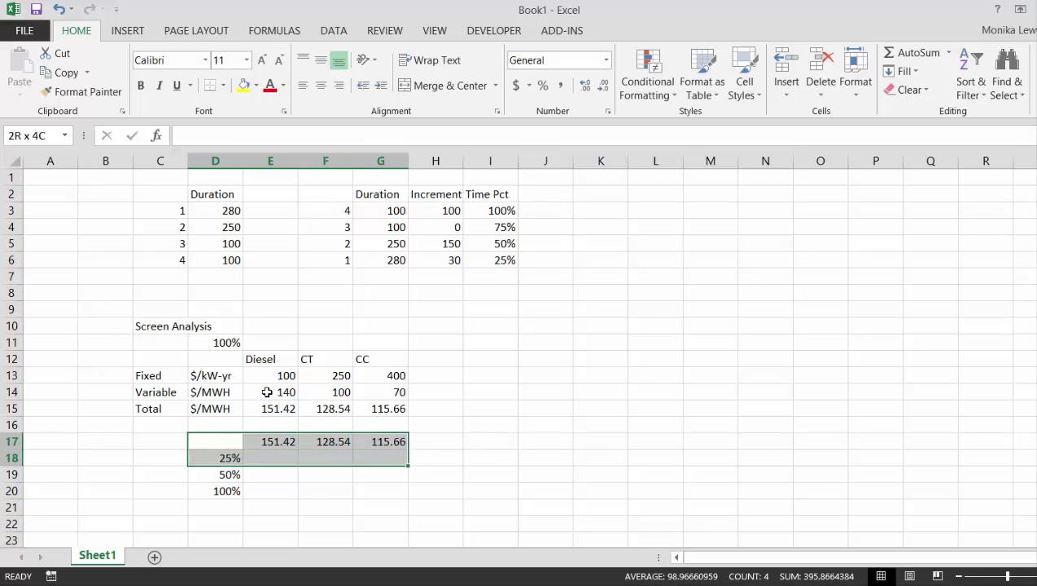
{"action": "key", "text": "shift+Down"}
{"action": "key", "text": "shift+Down"}
{"action": "key", "text": "alt+d"}
{"action": "key", "text": "t"}
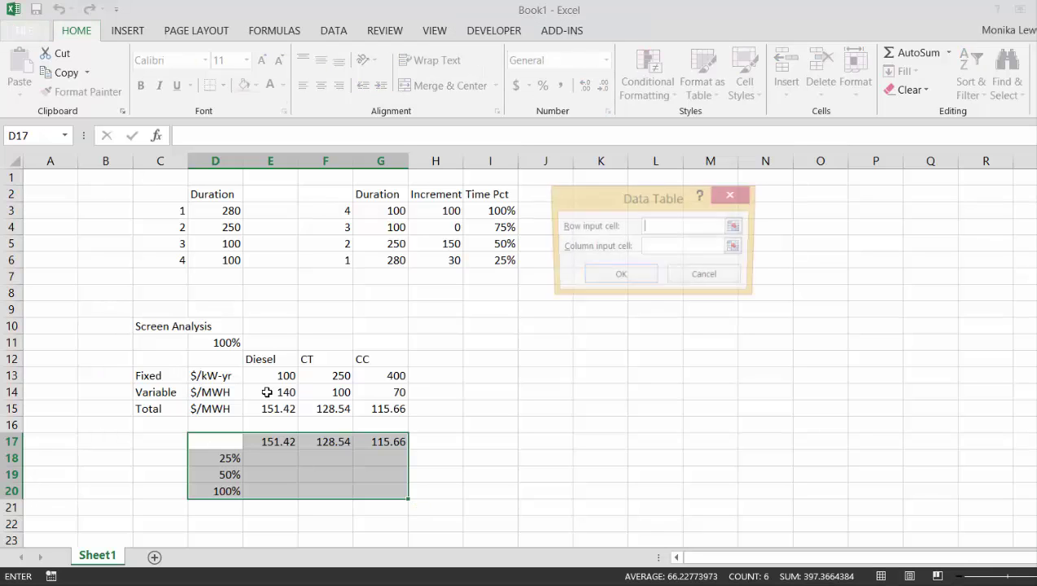
{"action": "left_click", "coordinate": [736, 248]}
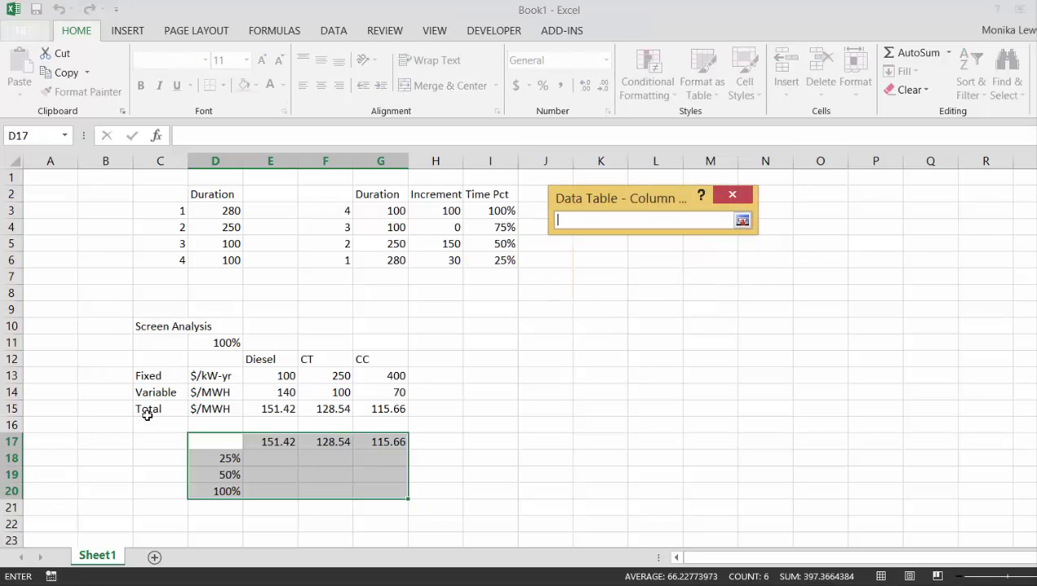
{"action": "left_click", "coordinate": [208, 347]}
{"action": "key", "text": "Return"}
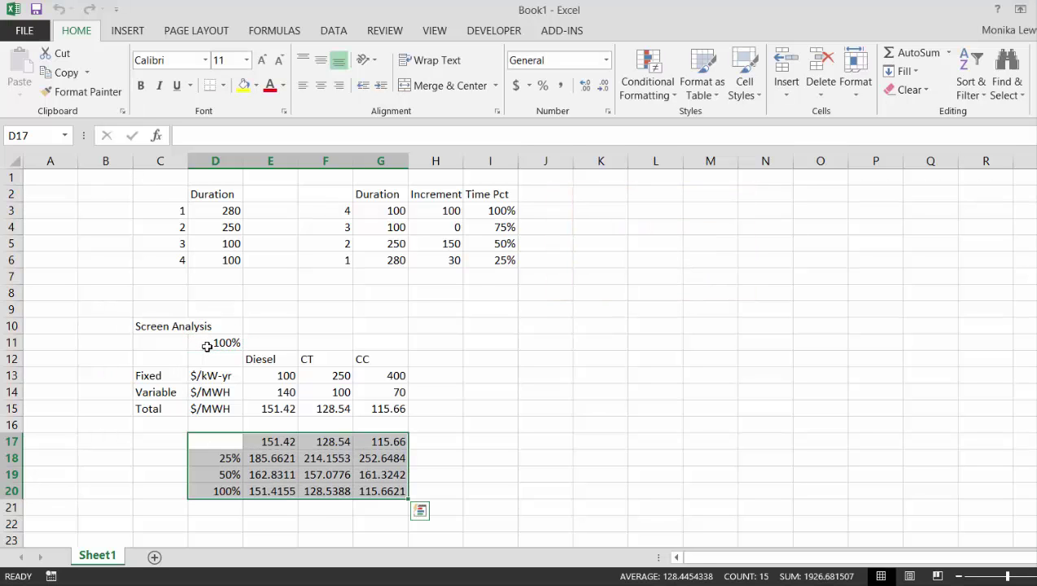
Format the data table results in E18:G20 as numbers with two decimal places
{"action": "key", "text": "Down"}
{"action": "key", "text": "Right"}
{"action": "key", "text": "shift+Right"}
{"action": "key", "text": "shift+Right"}
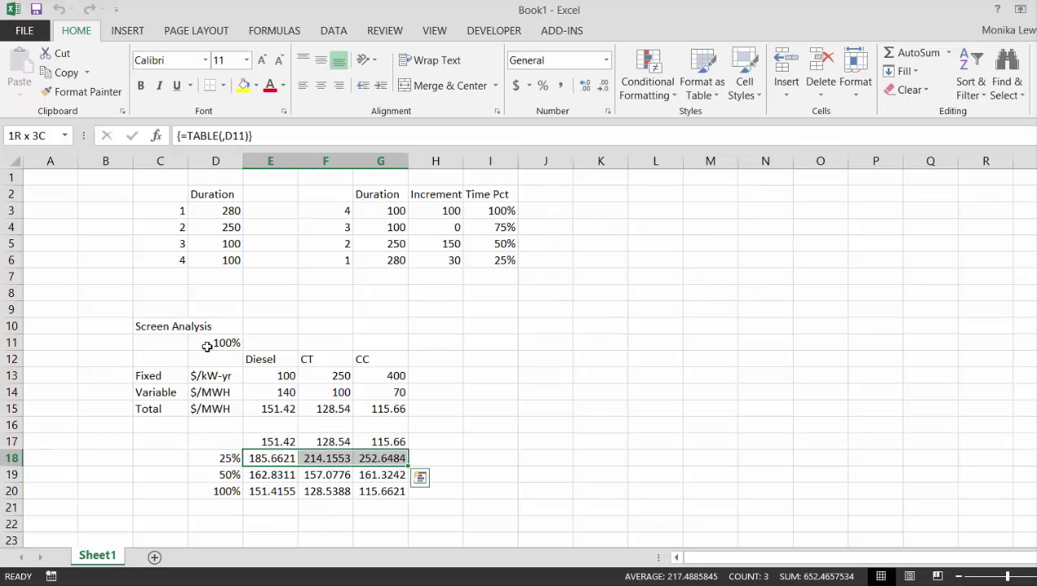
{"action": "key", "text": "shift+Down"}
{"action": "key", "text": "shift+Down"}
{"action": "key", "text": "ctrl+shift+1"}
Calculate the lowest cost per row with =MIN(E18:G18) in H18 and fill the formula down to H20
{"action": "key", "text": "Right"}
{"action": "key", "text": "Right"}
{"action": "key", "text": "Right"}
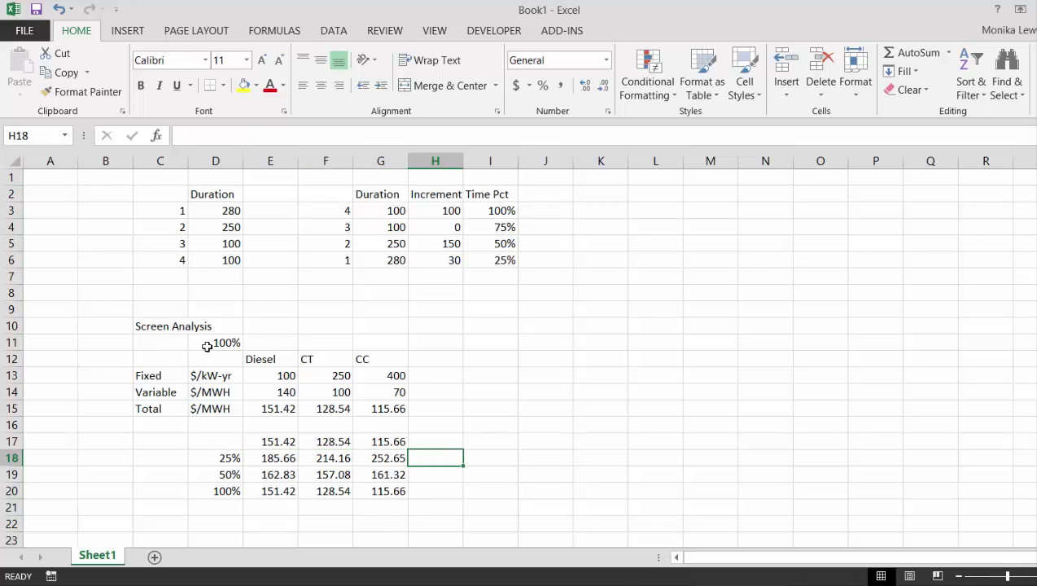
{"action": "type", "text": "=mind"}
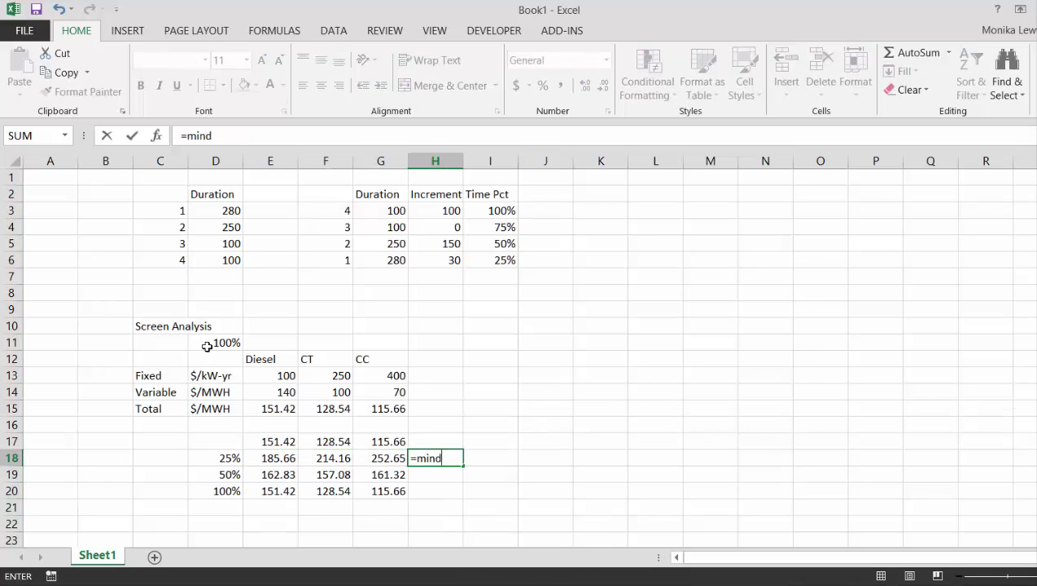
{"action": "key", "text": "BackSpace"}
{"action": "type", "text": "("}
{"action": "key", "text": "Left"}
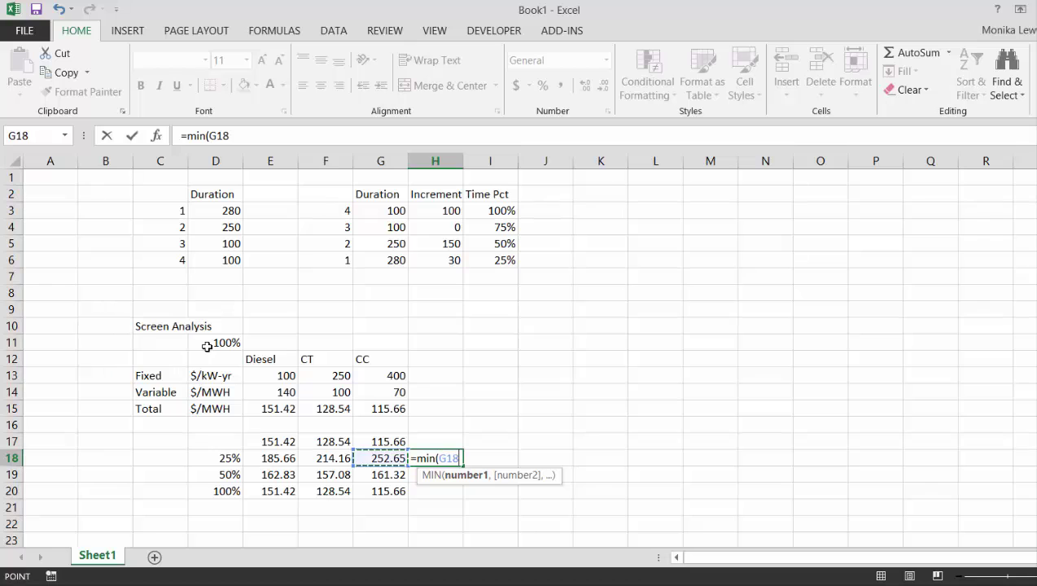
{"action": "key", "text": "shift+Left"}
{"action": "key", "text": "shift+Left"}
{"action": "key", "text": "Return"}
{"action": "key", "text": "Up"}
{"action": "key", "text": "shift+Down"}
{"action": "key", "text": "shift+Down"}
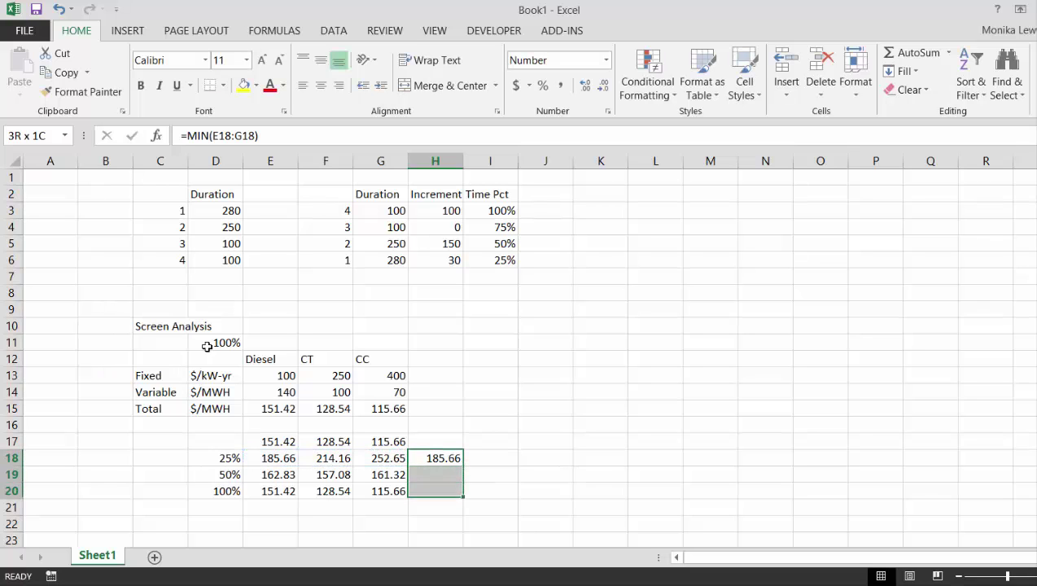
{"action": "key", "text": "ctrl+d"}
Enter =MATCH(H18,E18:G18,0) in I18 to find the position of the lowest cost in row 18
{"action": "key", "text": "Right"}
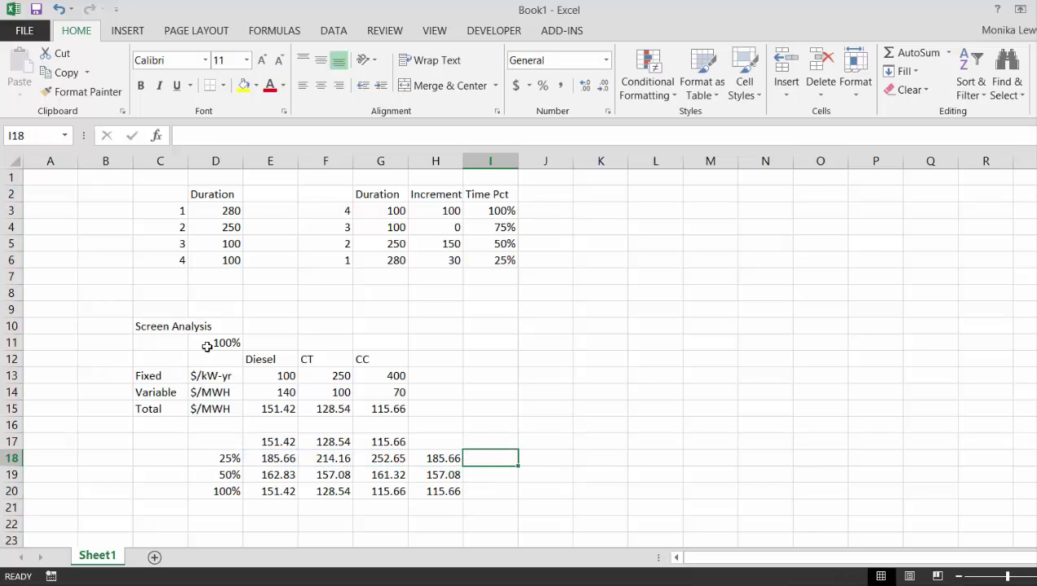
{"action": "key", "text": "Left"}
{"action": "key", "text": "Left"}
{"action": "key", "text": "Left"}
{"action": "key", "text": "Left"}
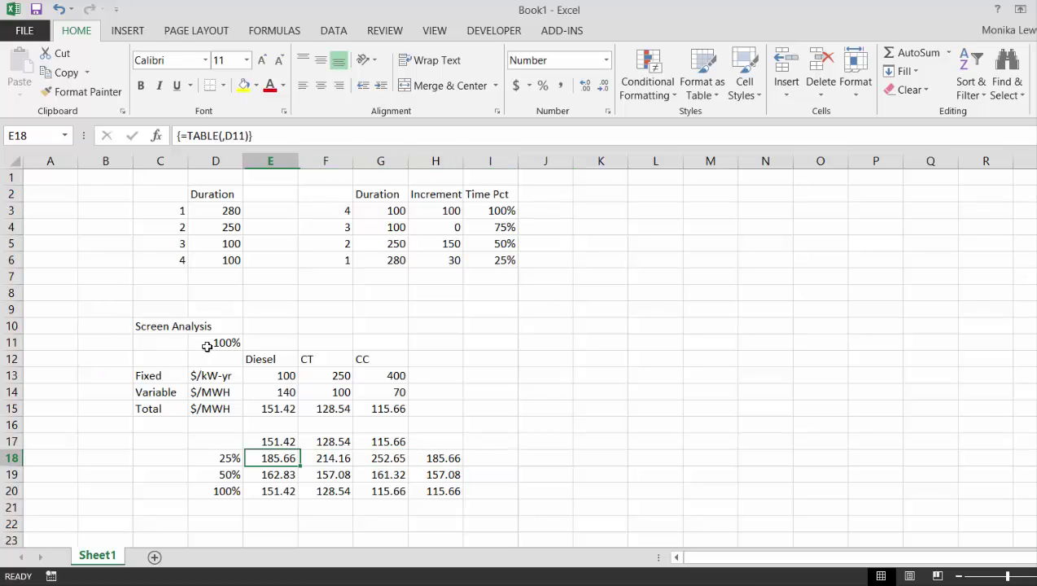
{"action": "key", "text": "Right"}
{"action": "key", "text": "Right"}
{"action": "key", "text": "Right"}
{"action": "key", "text": "Right"}
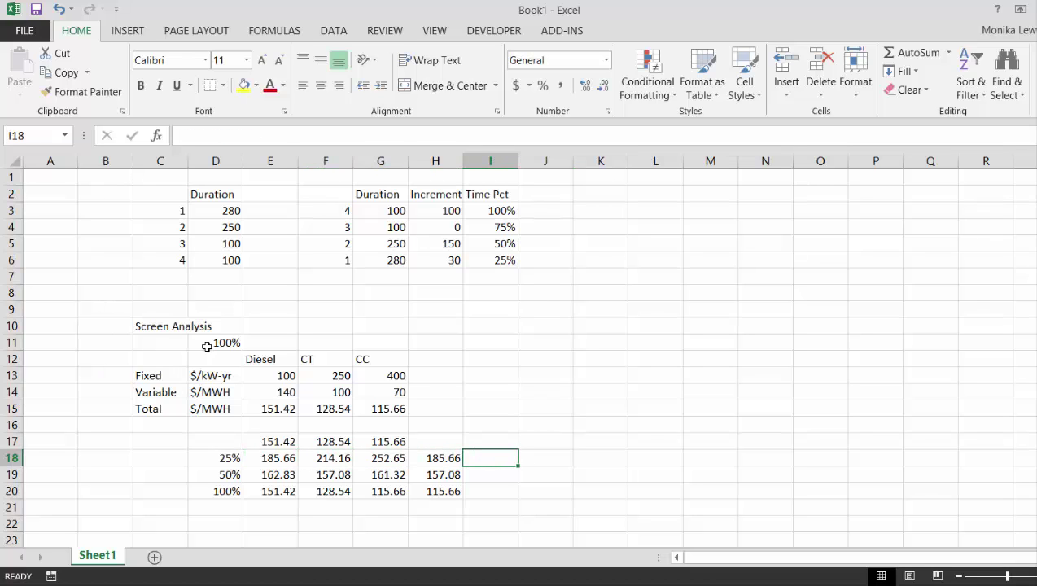
{"action": "type", "text": "=match"}
{"action": "key", "text": "Tab"}
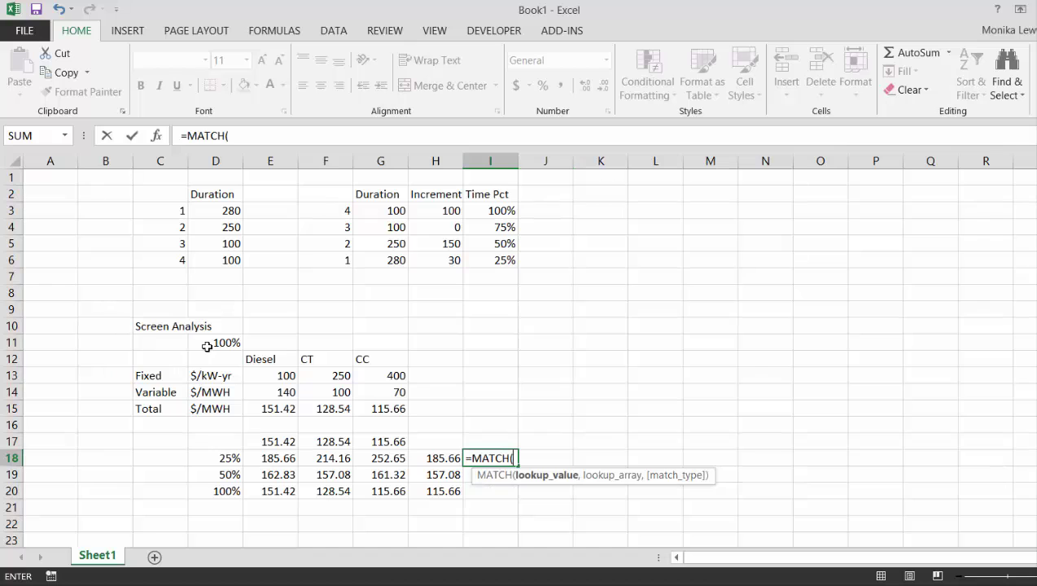
{"action": "key", "text": "Left"}
{"action": "type", "text": ","}
{"action": "key", "text": "Left"}
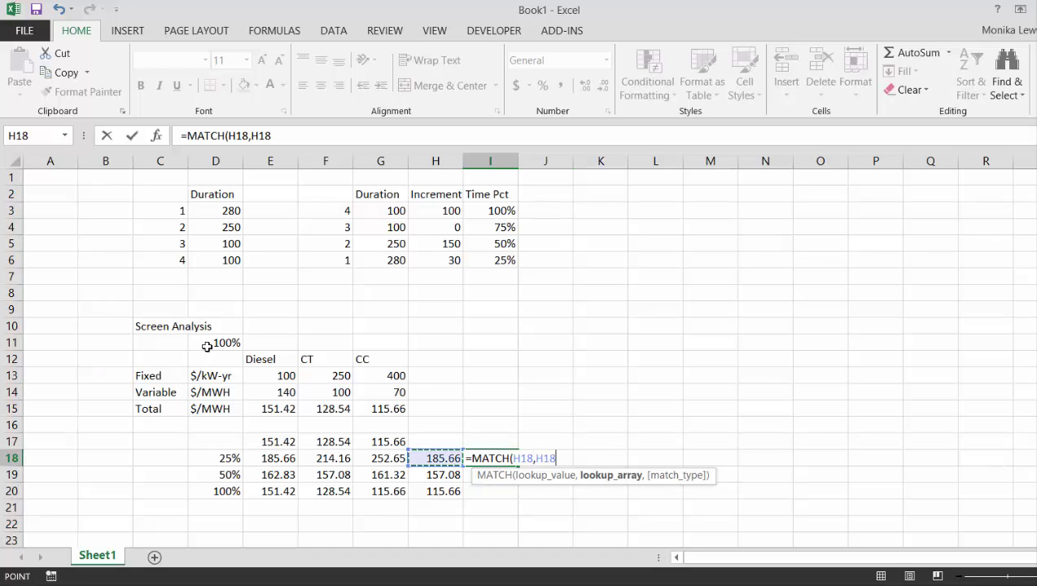
{"action": "key", "text": "Left"}
{"action": "key", "text": "shift+Left"}
{"action": "key", "text": "shift+Left"}
{"action": "type", "text": ",0)"}
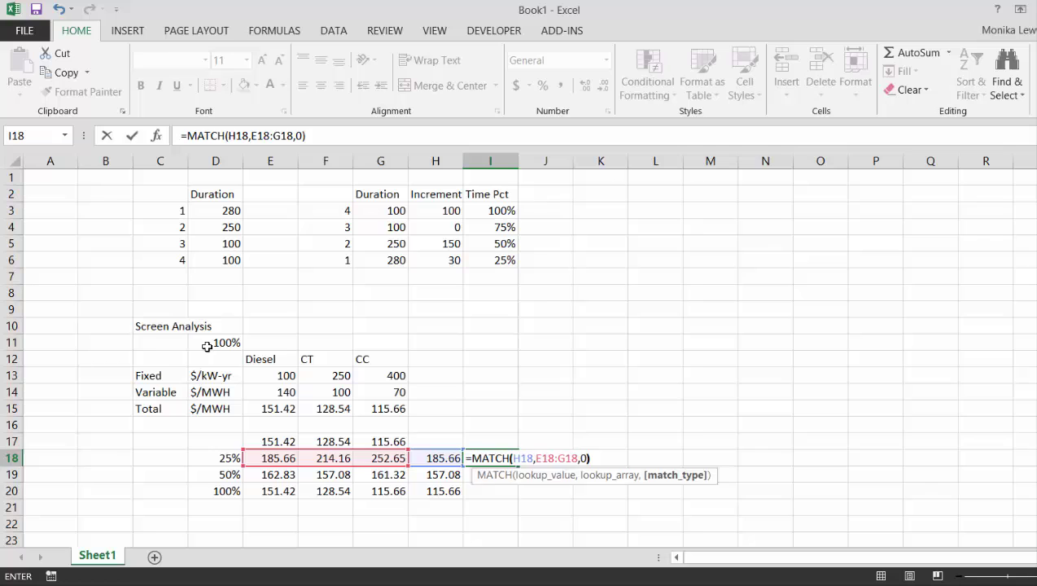
{"action": "key", "text": "Return"}
Wrap the MATCH in I18 in an INDEX over $E$12:$G$12 so it returns the name of the cheapest technology
{"action": "key", "text": "Up"}
{"action": "key", "text": "F2"}
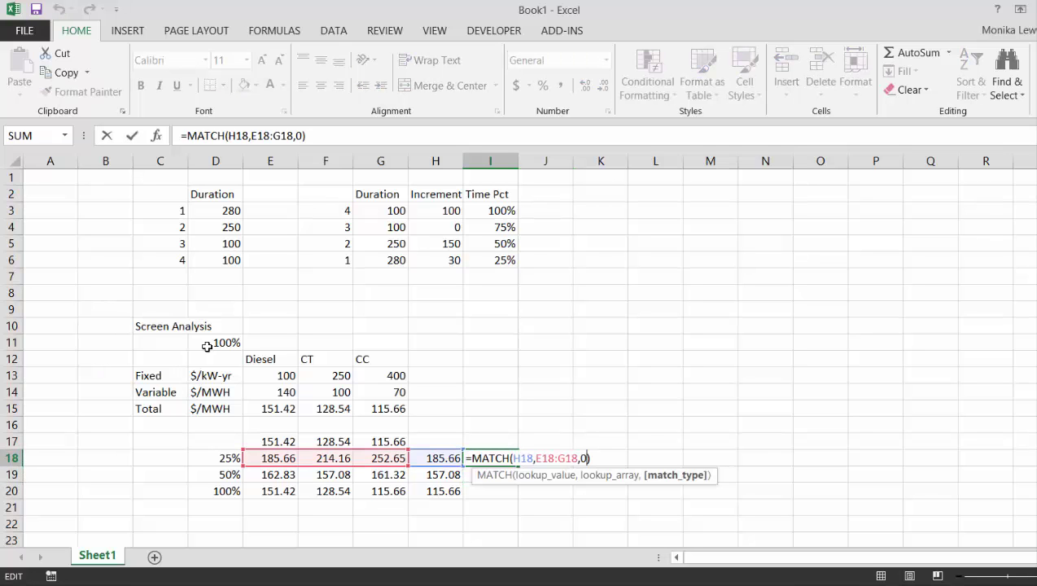
{"action": "key", "text": "Left"}
{"action": "key", "text": "Left"}
{"action": "key", "text": "Left"}
{"action": "key", "text": "Left"}
{"action": "key", "text": "Left"}
{"action": "key", "text": "Left"}
{"action": "key", "text": "Left"}
{"action": "key", "text": "Left"}
{"action": "key", "text": "Left"}
{"action": "key", "text": "Left"}
{"action": "key", "text": "Left"}
{"action": "key", "text": "Left"}
{"action": "key", "text": "Left"}
{"action": "key", "text": "Left"}
{"action": "key", "text": "Left"}
{"action": "key", "text": "Left"}
{"action": "key", "text": "Left"}
{"action": "key", "text": "Left"}
{"action": "key", "text": "Left"}
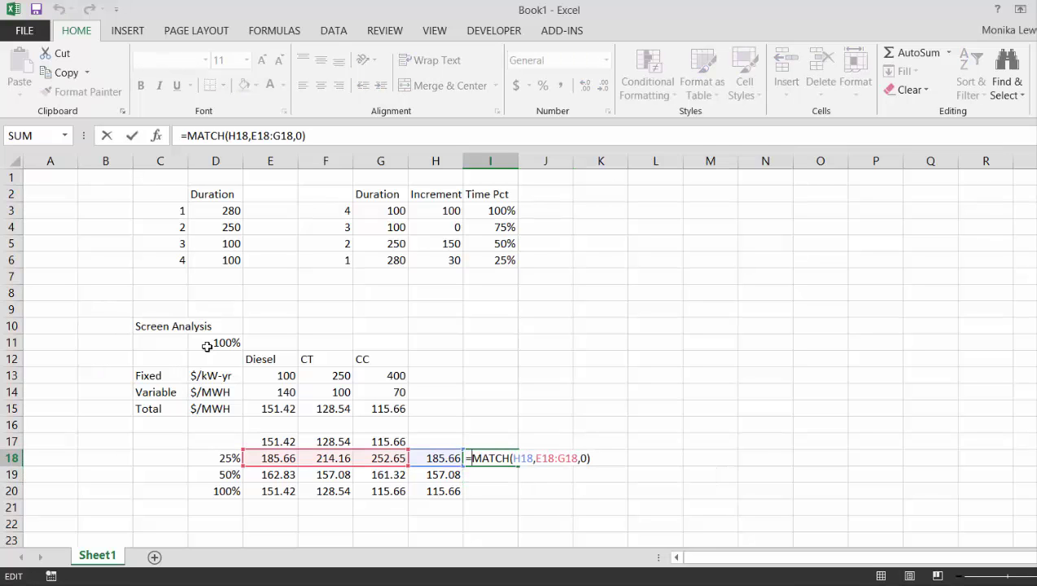
{"action": "type", "text": "index"}
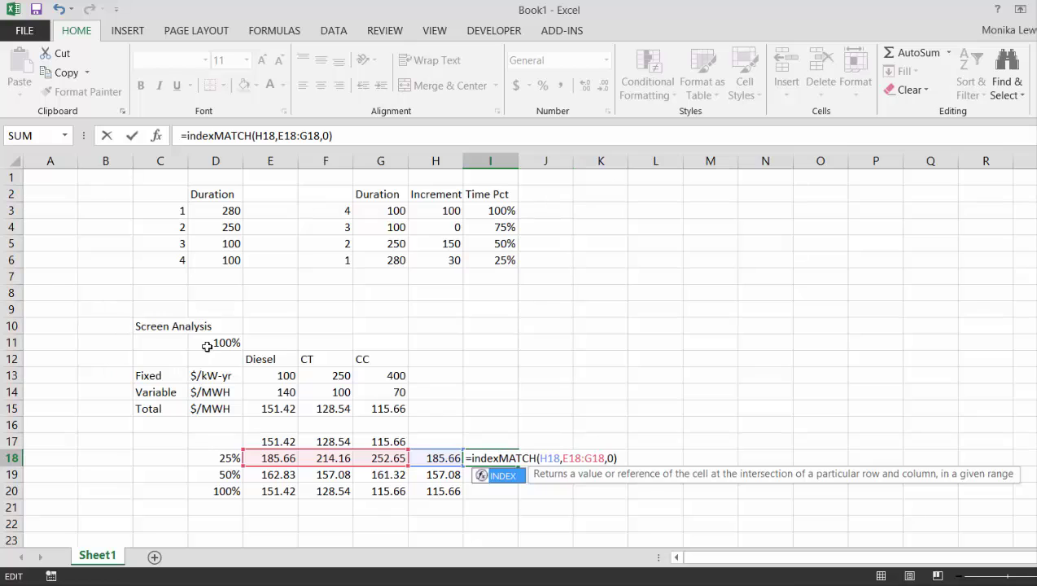
{"action": "key", "text": "Tab"}
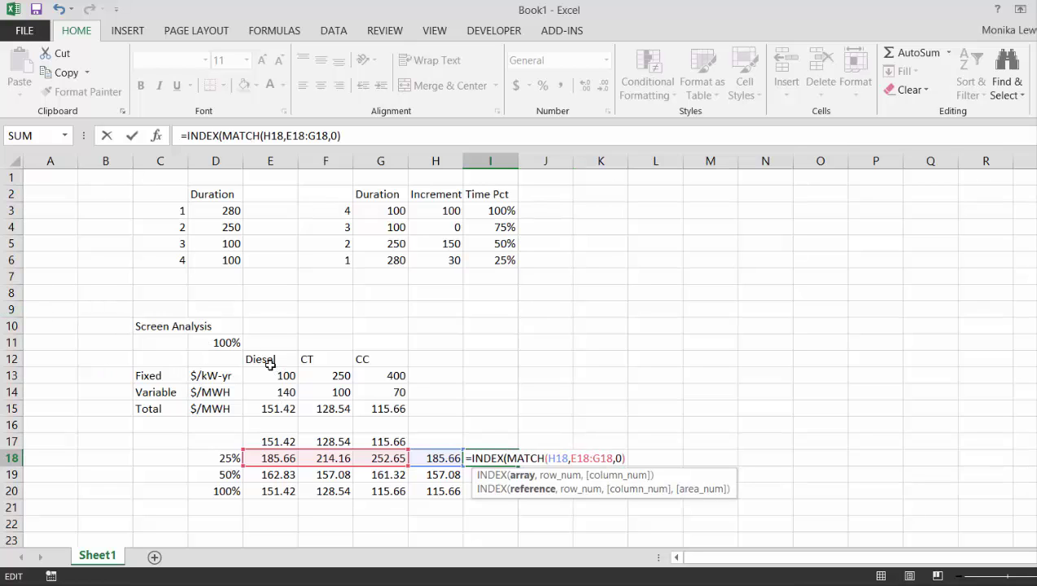
{"action": "left_click_drag", "start_coordinate": [262, 359], "coordinate": [366, 359]}
{"action": "key", "text": "F4"}
{"action": "type", "text": ","}
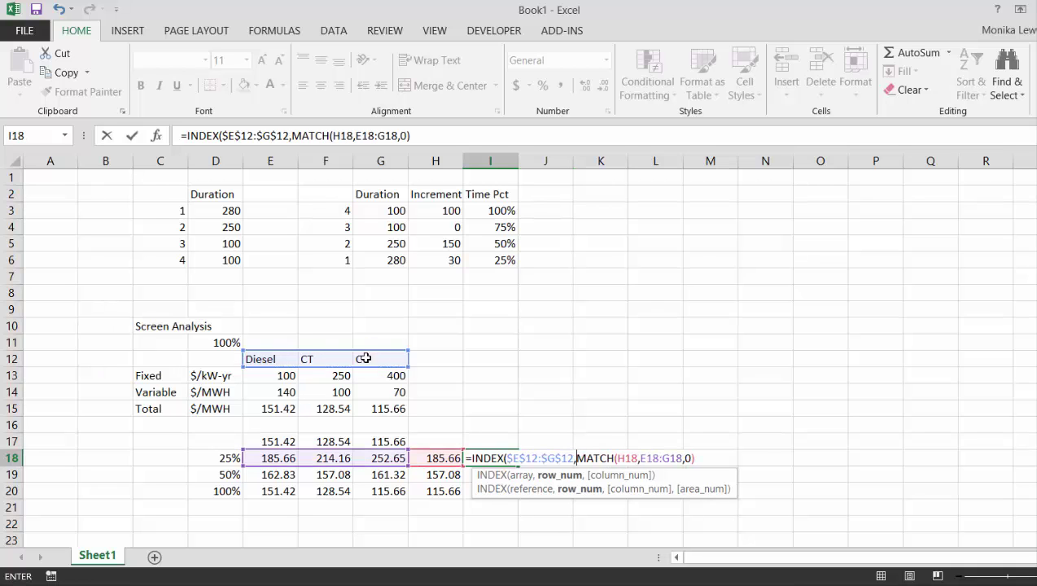
{"action": "key", "text": "Return"}
{"action": "key", "text": "Return"}
Fill the INDEX/MATCH formula from I18 down to I20
{"action": "key", "text": "Up"}
{"action": "key", "text": "shift+Down"}
{"action": "key", "text": "shift+Down"}
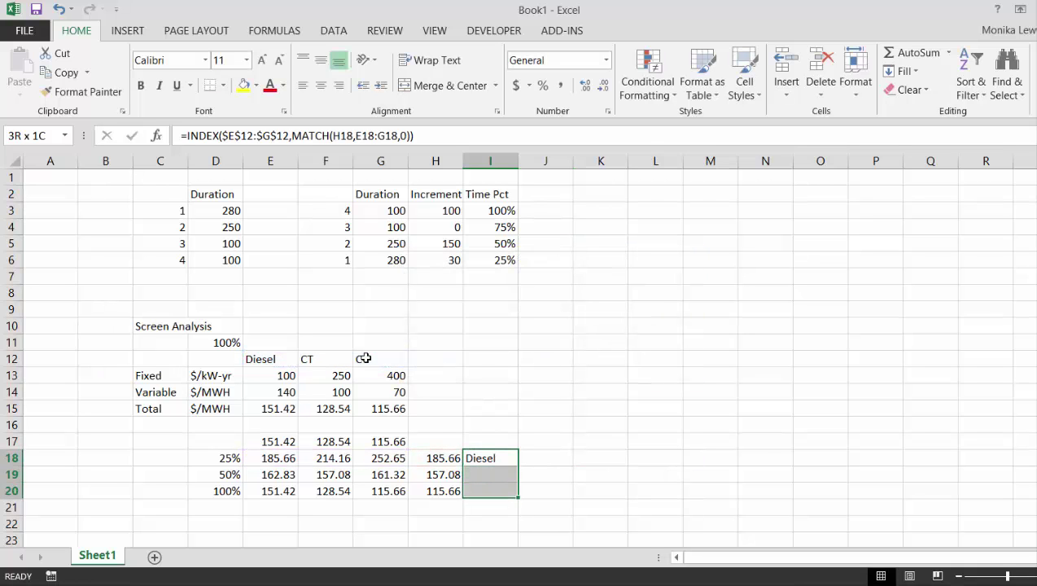
{"action": "key", "text": "ctrl+d"}
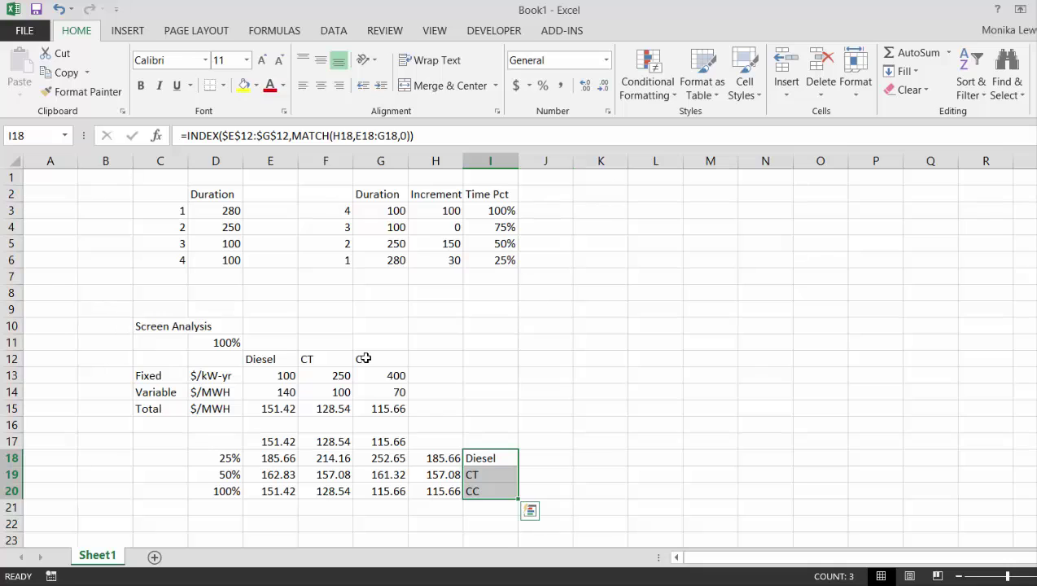
Review the cheapest technologies in H18:I20 against the Duration, Increment and Time Pct table in rows 2 to 6
{"action": "key", "text": "Up"}
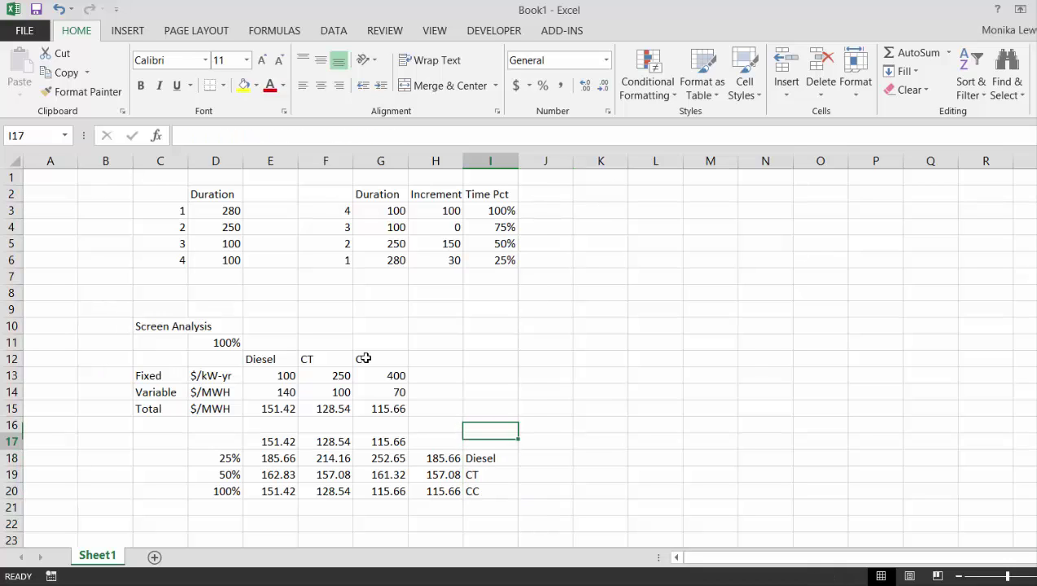
{"action": "key", "text": "Down"}
{"action": "key", "text": "Right"}
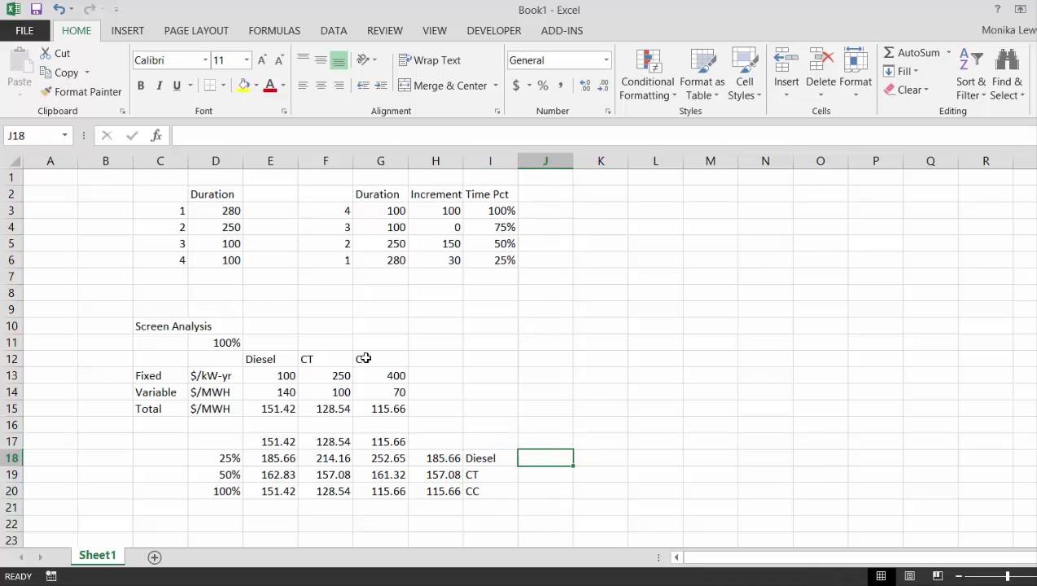
{"action": "key", "text": "Left"}
{"action": "key", "text": "Left"}
{"action": "key", "text": "Right"}
{"action": "key", "text": "Right"}
{"action": "key", "text": "Left"}
{"action": "key", "text": "Left"}
{"action": "key", "text": "Right"}
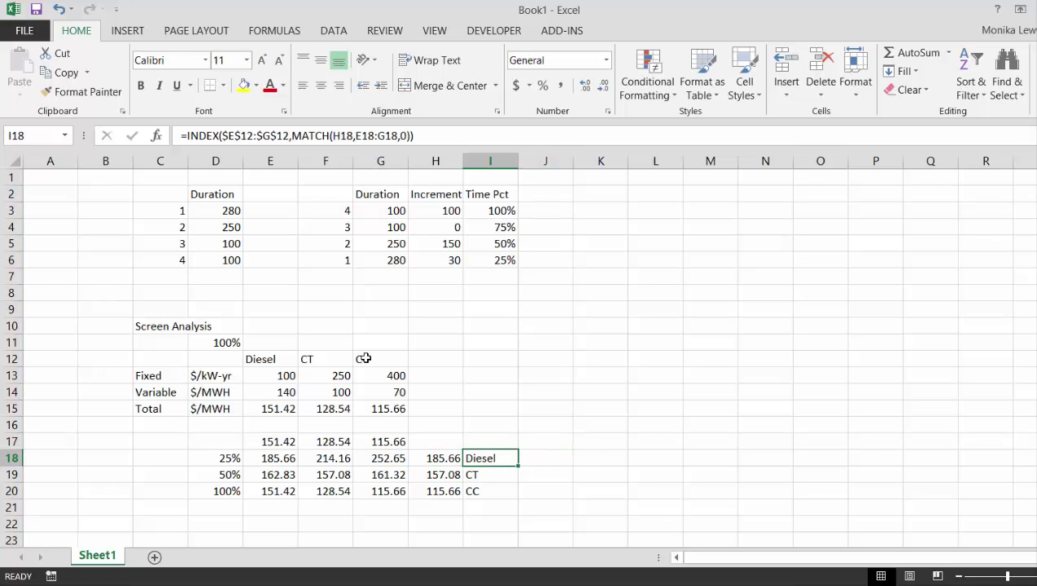
{"action": "key", "text": "Up"}
{"action": "key", "text": "Up"}
{"action": "key", "text": "Up"}
{"action": "key", "text": "Up"}
{"action": "key", "text": "Up"}
{"action": "key", "text": "Up"}
{"action": "key", "text": "Up"}
{"action": "key", "text": "Up"}
{"action": "key", "text": "Up"}
{"action": "key", "text": "Up"}
{"action": "key", "text": "Up"}
{"action": "key", "text": "Up"}
{"action": "key", "text": "Up"}
{"action": "key", "text": "Up"}
{"action": "key", "text": "Up"}
{"action": "key", "text": "Up"}
{"action": "key", "text": "Up"}
{"action": "key", "text": "Down"}
{"action": "key", "text": "Down"}
{"action": "key", "text": "Down"}
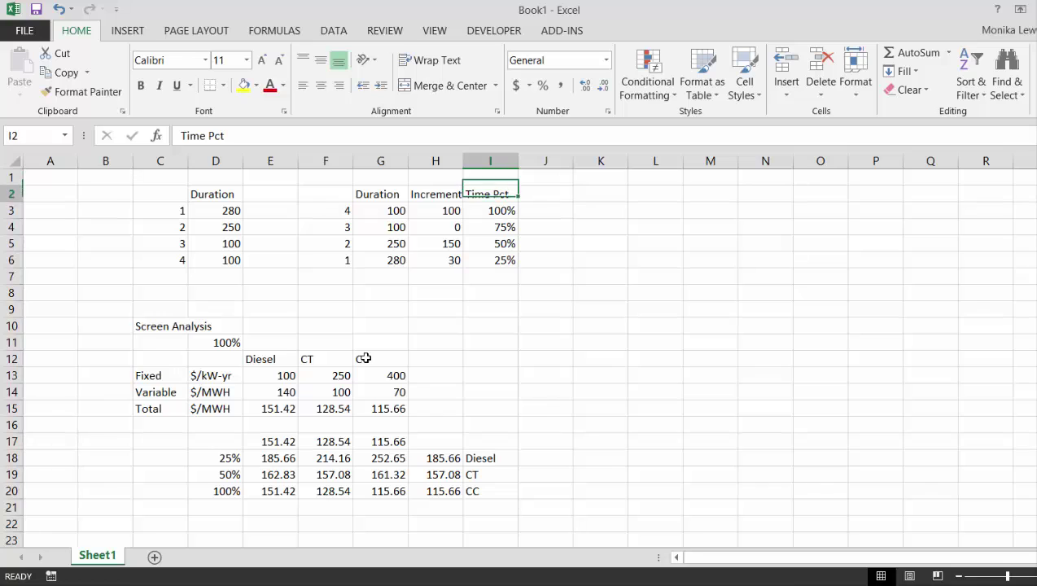
{"action": "key", "text": "Up"}
{"action": "key", "text": "Up"}
{"action": "key", "text": "Left"}
{"action": "key", "text": "Left"}
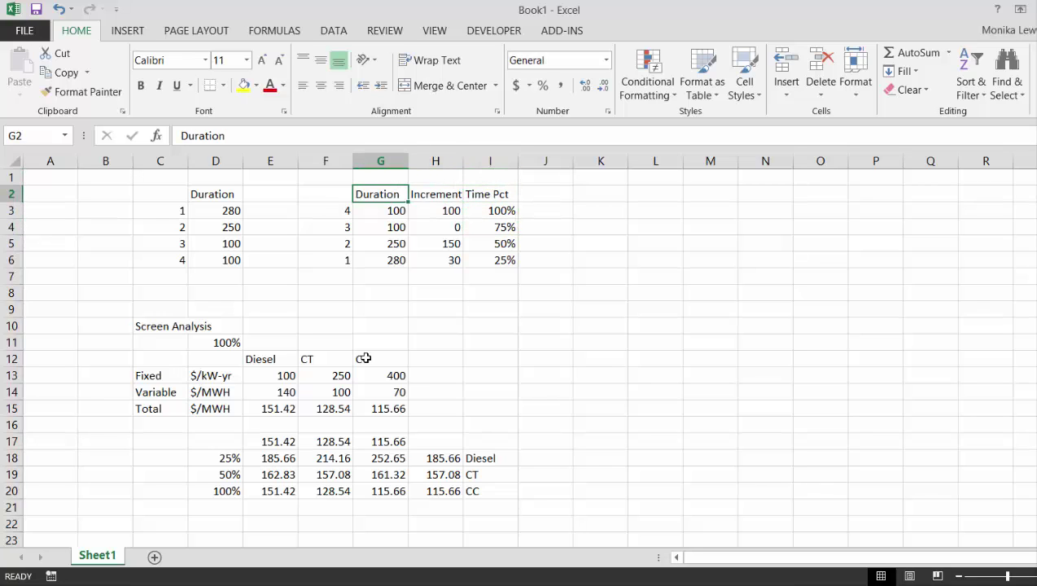
{"action": "key", "text": "Down"}
{"action": "key", "text": "Right"}
{"action": "key", "text": "Right"}
{"action": "key", "text": "Right"}
{"action": "key", "text": "Left"}
{"action": "key", "text": "Left"}
{"action": "key", "text": "Left"}
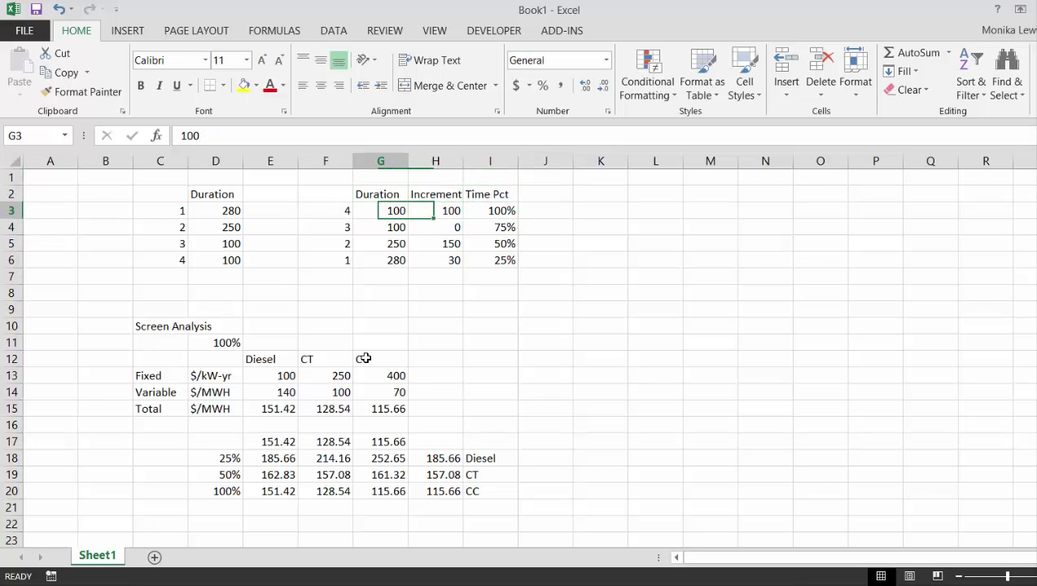
Add the column header Match in J2, next to Time Pct
{"action": "key", "text": "Right"}
{"action": "key", "text": "Right"}
{"action": "key", "text": "Right"}
{"action": "key", "text": "Up"}
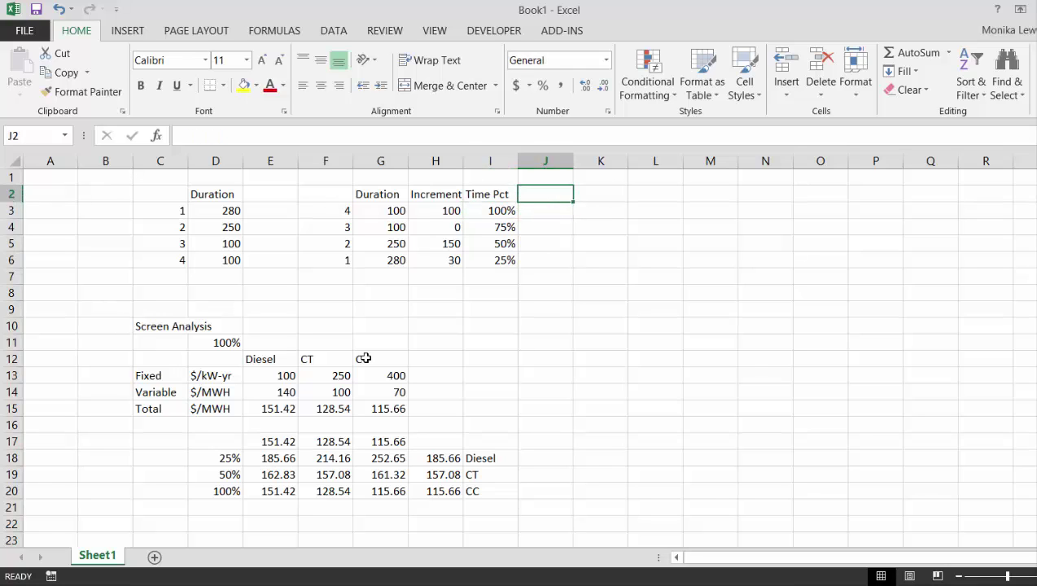
{"action": "type", "text": "Match"}
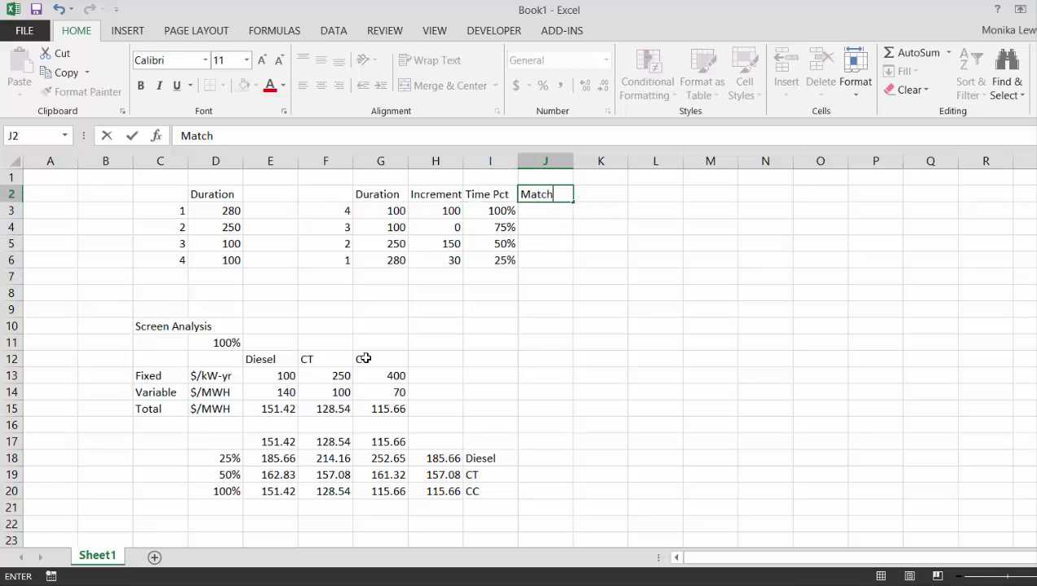
{"action": "key", "text": "Return"}
Enter =MATCH(I3,$D$18:$D$20,0) in J3 to locate the time percentage in the data table
{"action": "type", "text": "=ma"}
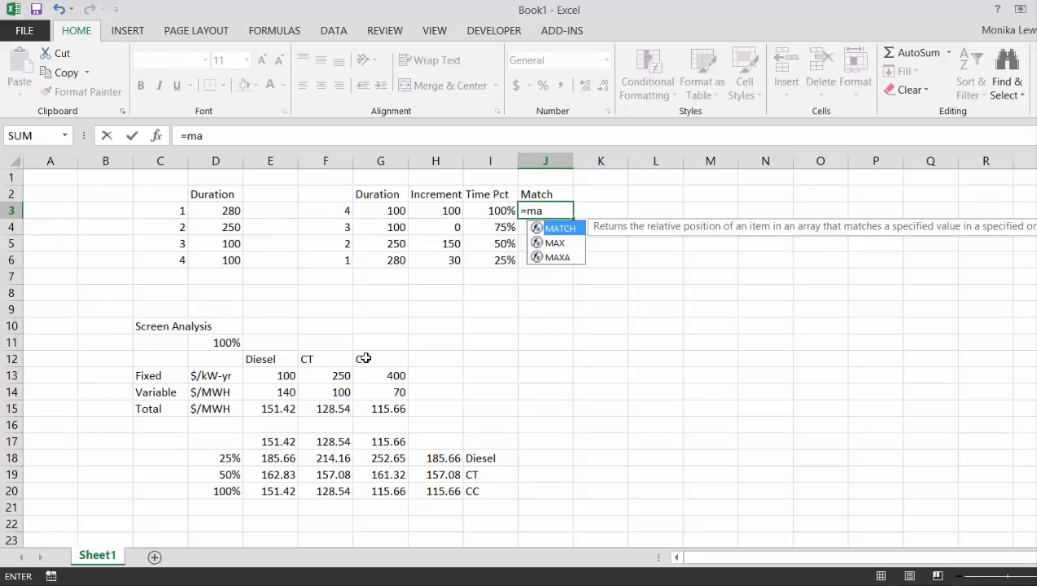
{"action": "key", "text": "Tab"}
{"action": "key", "text": "Left"}
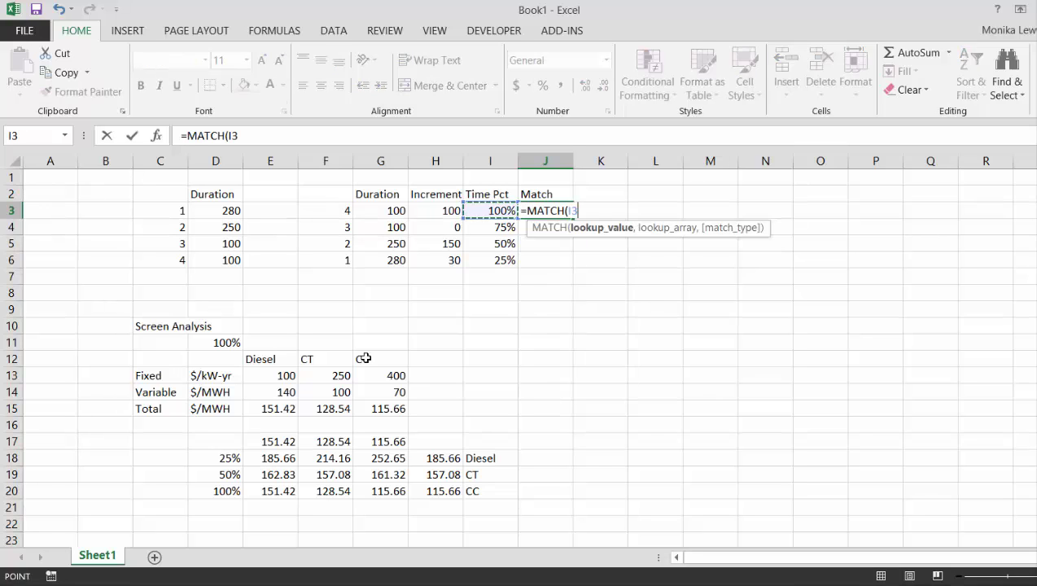
{"action": "type", "text": ","}
{"action": "key", "text": "Down"}
{"action": "key", "text": "Left"}
{"action": "key", "text": "Down"}
{"action": "key", "text": "Down"}
{"action": "key", "text": "Down"}
{"action": "key", "text": "Down"}
{"action": "key", "text": "Down"}
{"action": "key", "text": "Down"}
{"action": "key", "text": "Down"}
{"action": "key", "text": "Down"}
{"action": "key", "text": "Down"}
{"action": "key", "text": "Down"}
{"action": "key", "text": "Down"}
{"action": "key", "text": "Down"}
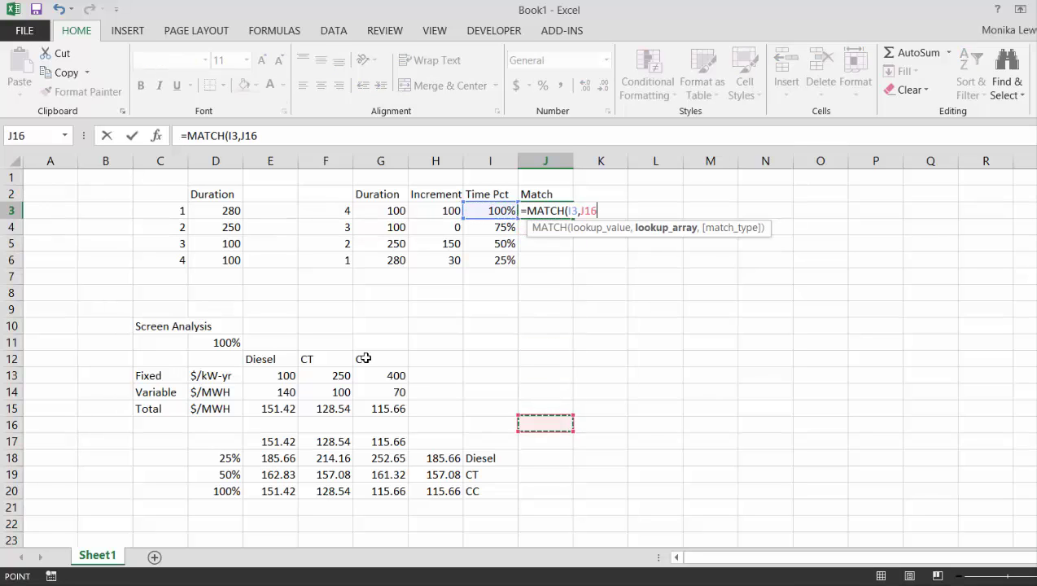
{"action": "key", "text": "Left"}
{"action": "key", "text": "Left"}
{"action": "key", "text": "Down"}
{"action": "key", "text": "Down"}
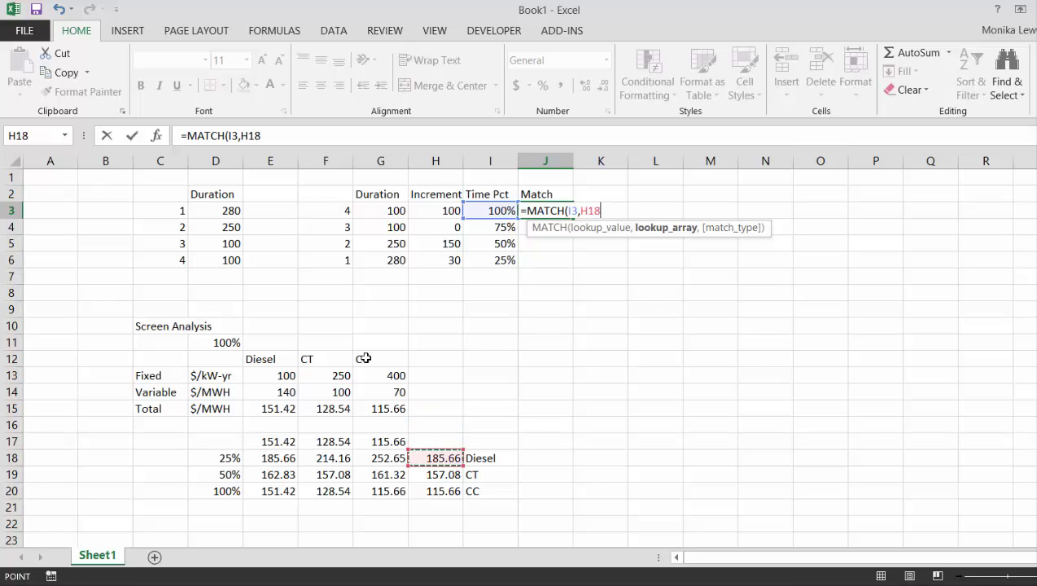
{"action": "key", "text": "Left"}
{"action": "key", "text": "Left"}
{"action": "key", "text": "Left"}
{"action": "key", "text": "Left"}
{"action": "key", "text": "shift+Down"}
{"action": "key", "text": "shift+Down"}
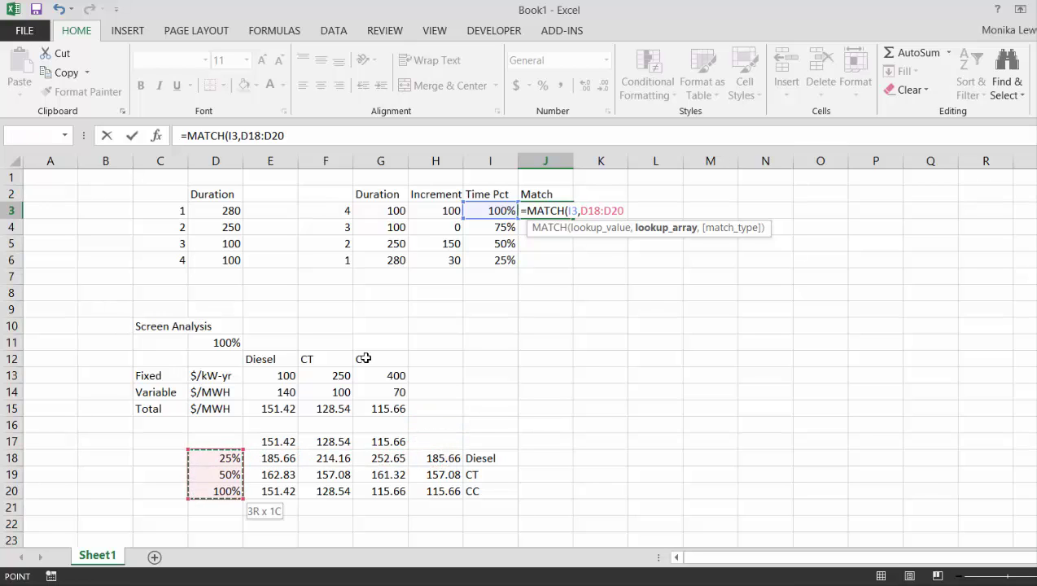
{"action": "key", "text": "F4"}
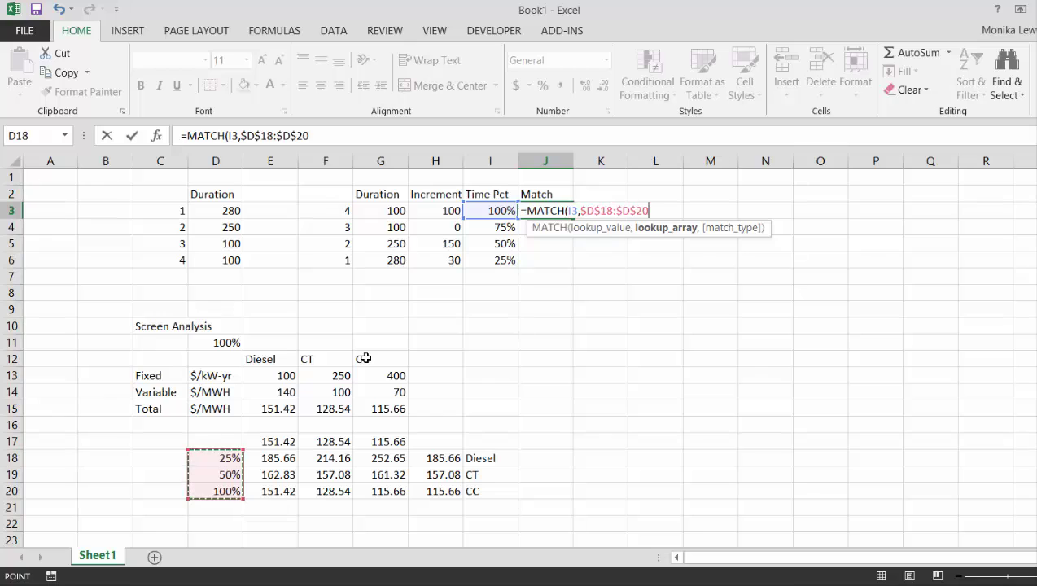
{"action": "type", "text": ",0)"}
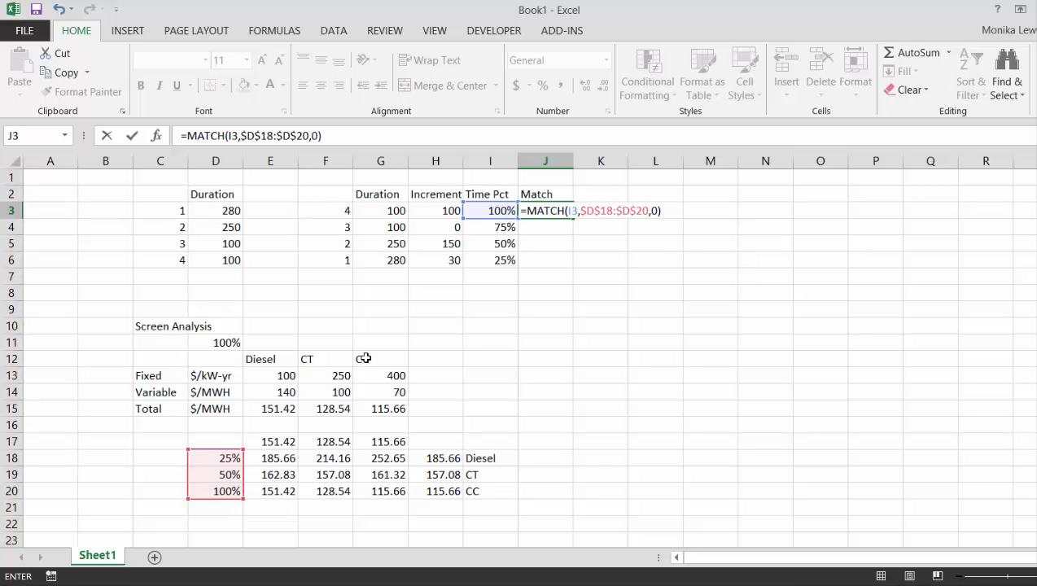
{"action": "key", "text": "Return"}
Try the MATCH formula in J3 with match type -1 in place of the exact match
{"action": "key", "text": "Up"}
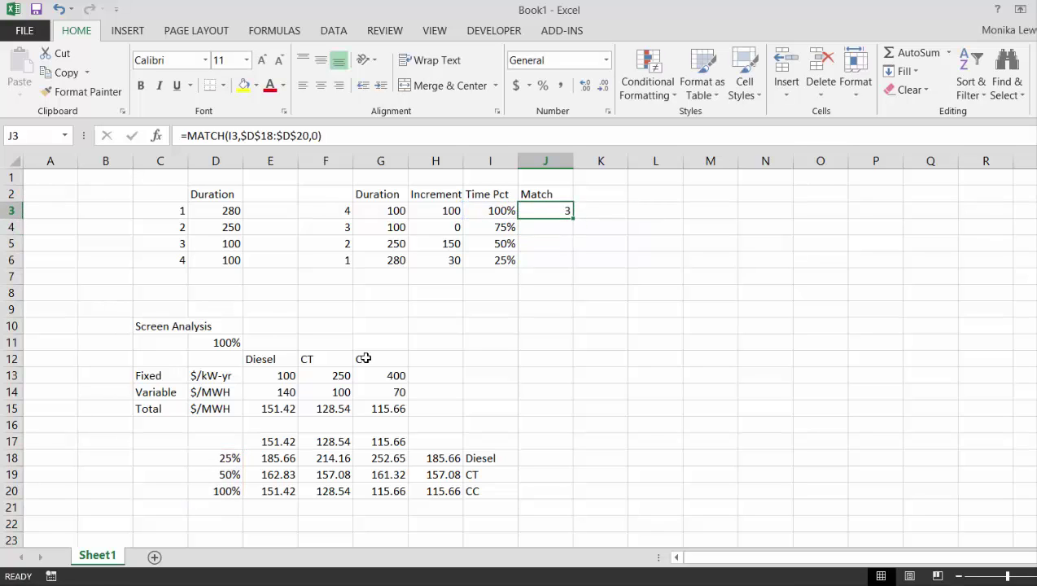
{"action": "key", "text": "F2"}
{"action": "key", "text": "BackSpace"}
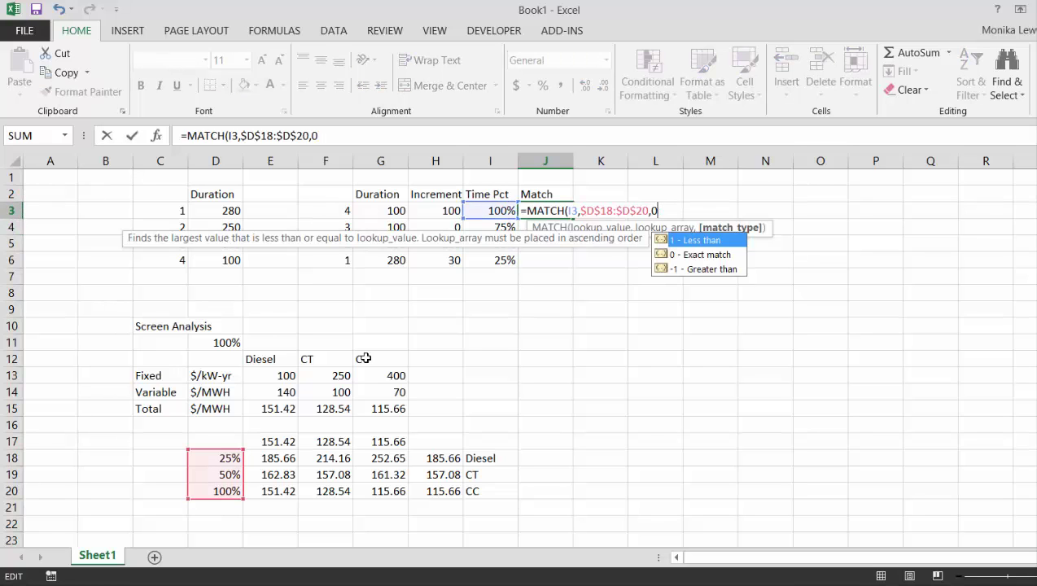
{"action": "type", "text": "-1"}
{"action": "key", "text": "Return"}
{"action": "key", "text": "Up"}
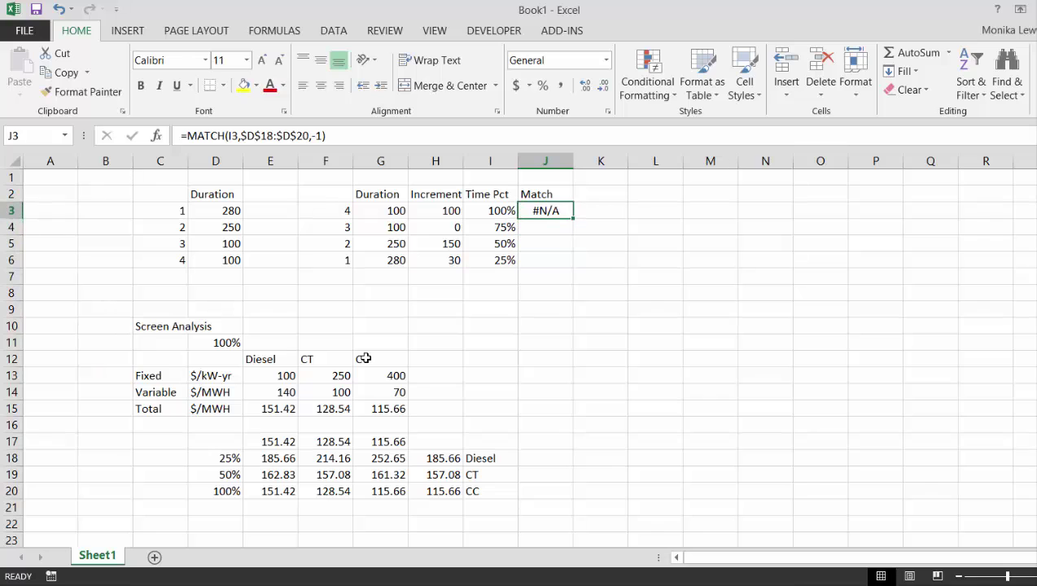
Set the match type of the MATCH formula in J3 to 1, giving =MATCH(I3,$D$18:$D$20,1)
{"action": "key", "text": "F2"}
{"action": "key", "text": "BackSpace"}
{"action": "key", "text": "BackSpace"}
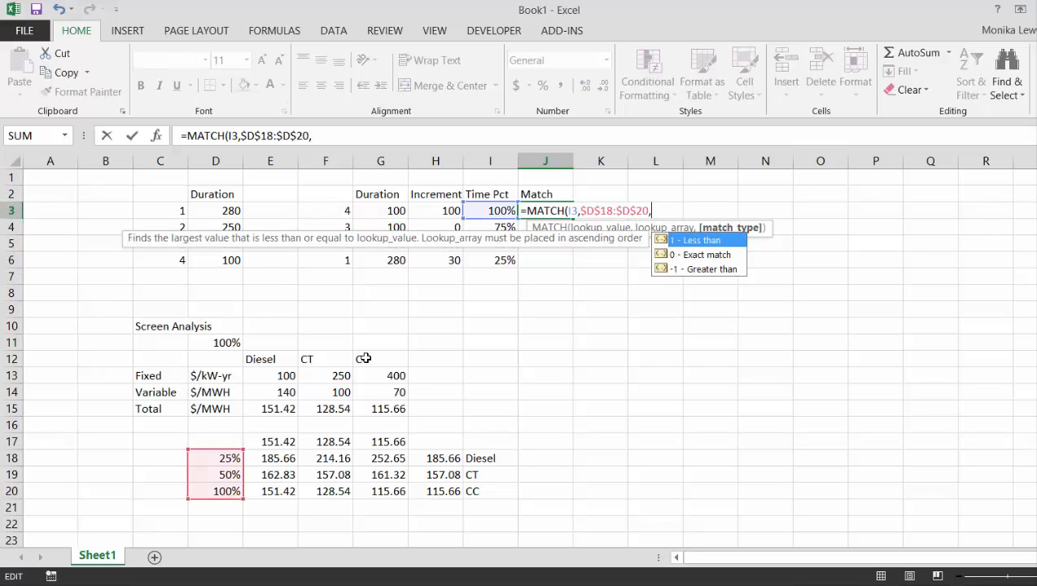
{"action": "type", "text": "1"}
{"action": "key", "text": "Return"}
Fill the MATCH formula from J3 down to J6
{"action": "key", "text": "Up"}
{"action": "key", "text": "shift+Down"}
{"action": "key", "text": "shift+Down"}
{"action": "key", "text": "shift+Down"}
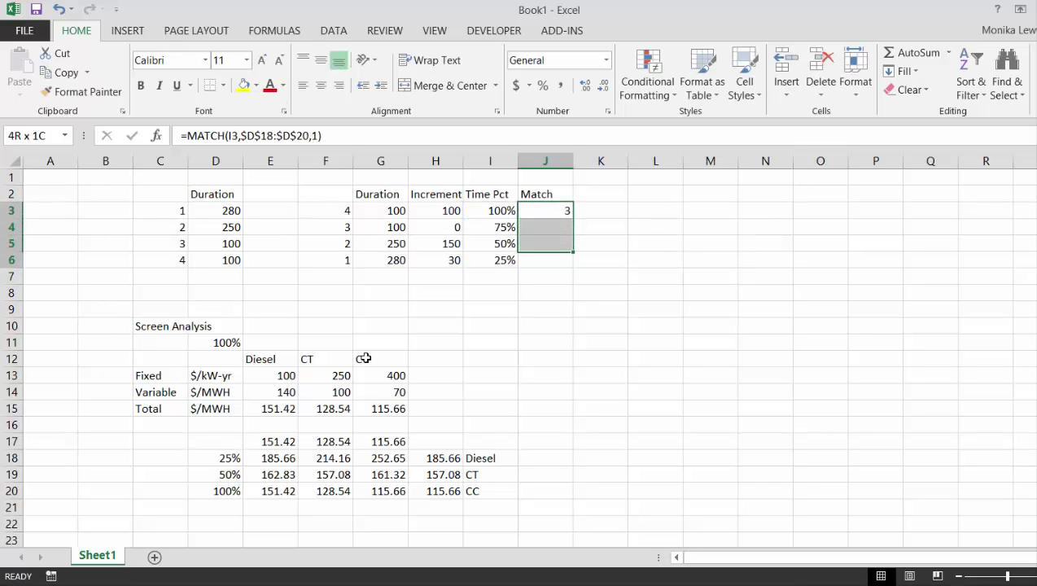
{"action": "key", "text": "ctrl+d"}
Examine the Match results and formulas in J3:J5 against the Time Pct values beside them
{"action": "key", "text": "Down"}
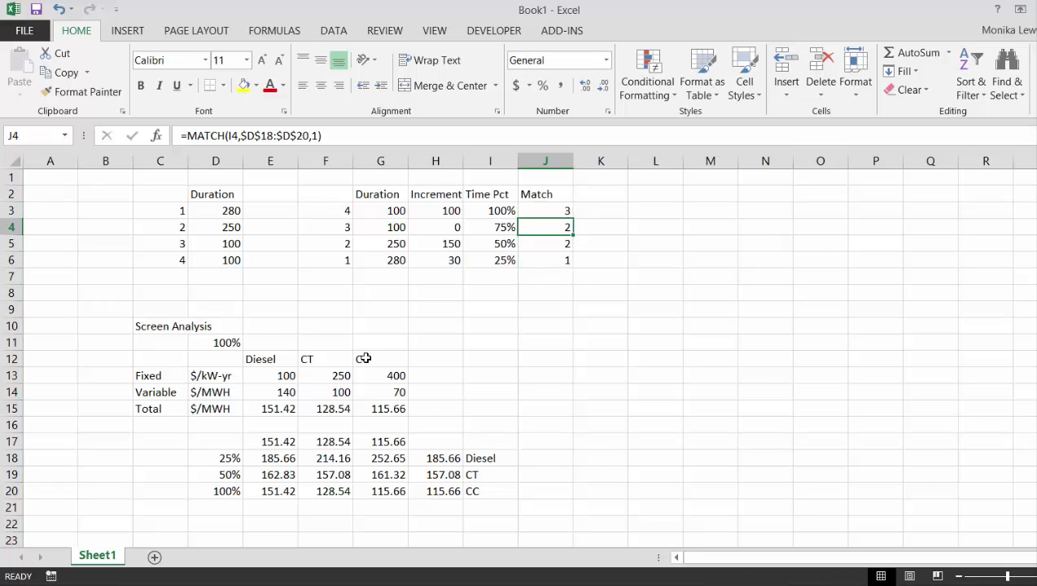
{"action": "key", "text": "Up"}
{"action": "key", "text": "Down"}
{"action": "key", "text": "Down"}
{"action": "key", "text": "Up"}
{"action": "key", "text": "Up"}
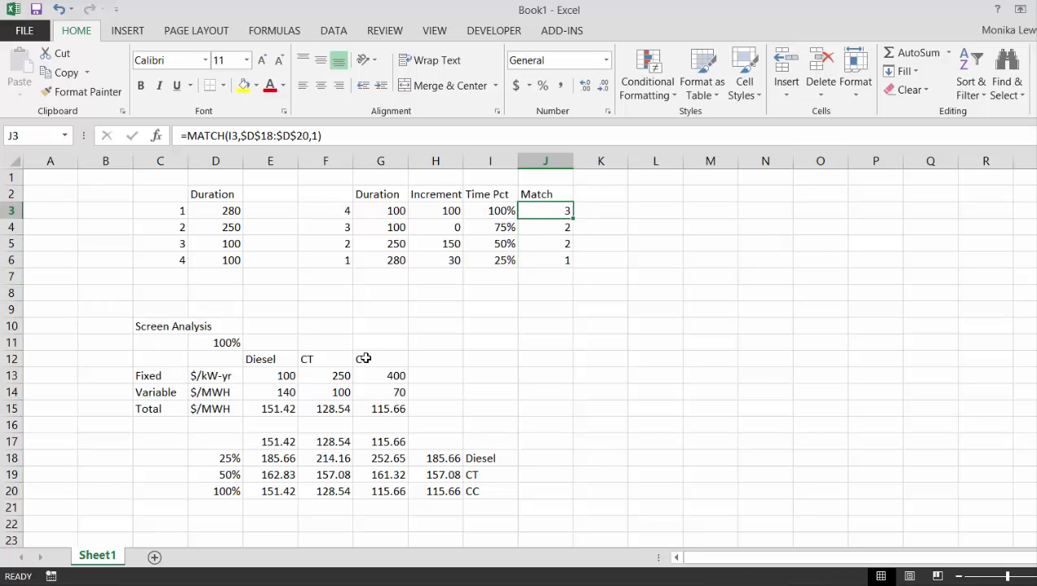
{"action": "key", "text": "Up"}
{"action": "key", "text": "Down"}
{"action": "key", "text": "Down"}
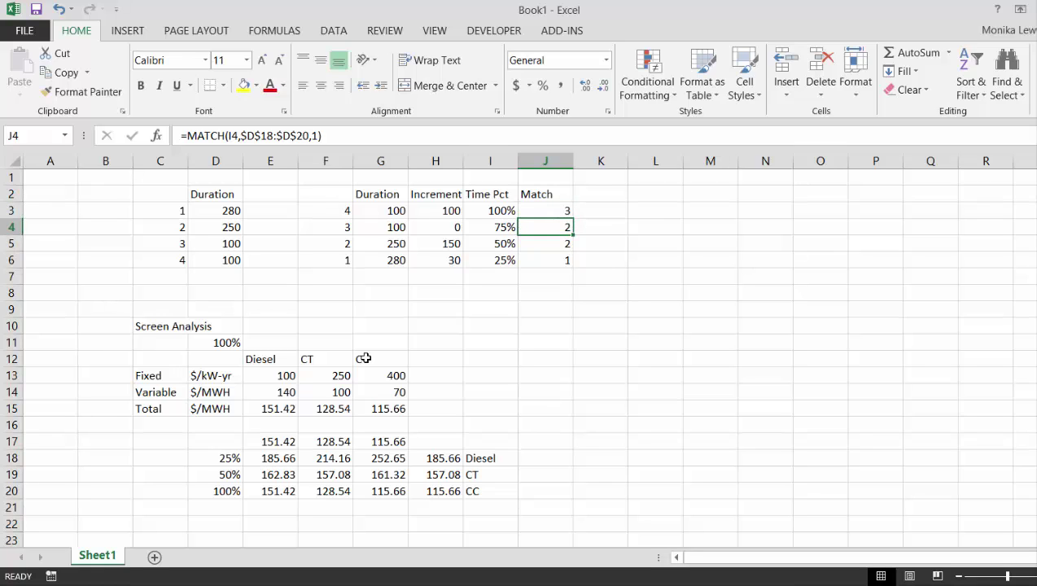
{"action": "key", "text": "Down"}
{"action": "key", "text": "Up"}
{"action": "key", "text": "Down"}
Compare the Match positions in rows 5 and 6 with the Increment, Duration and Time Pct of the same rows
{"action": "key", "text": "Left"}
{"action": "key", "text": "Left"}
{"action": "key", "text": "Left"}
{"action": "key", "text": "Right"}
{"action": "key", "text": "Right"}
{"action": "key", "text": "Right"}
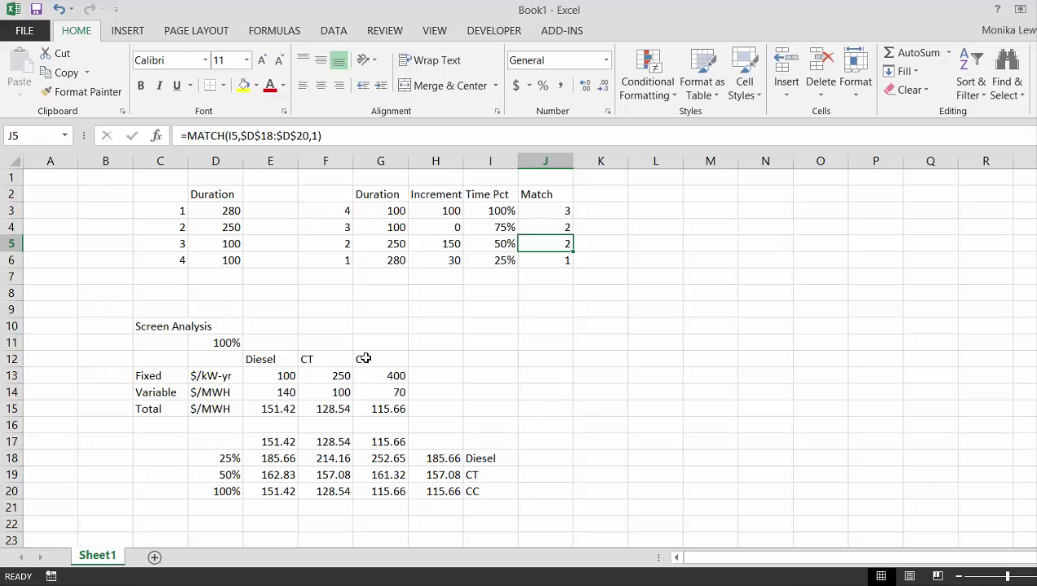
{"action": "key", "text": "Down"}
{"action": "key", "text": "Left"}
{"action": "key", "text": "Left"}
{"action": "key", "text": "Left"}
{"action": "key", "text": "Left"}
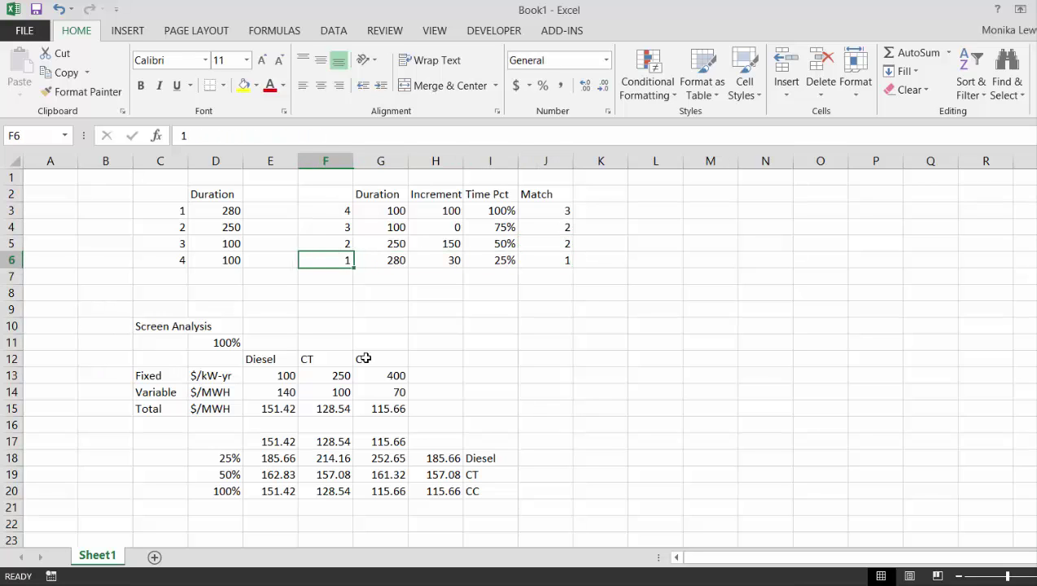
{"action": "key", "text": "Right"}
{"action": "key", "text": "Right"}
{"action": "key", "text": "Right"}
{"action": "key", "text": "Right"}
{"action": "key", "text": "Right"}
{"action": "key", "text": "Up"}
{"action": "key", "text": "Up"}
{"action": "key", "text": "Up"}
{"action": "key", "text": "Up"}
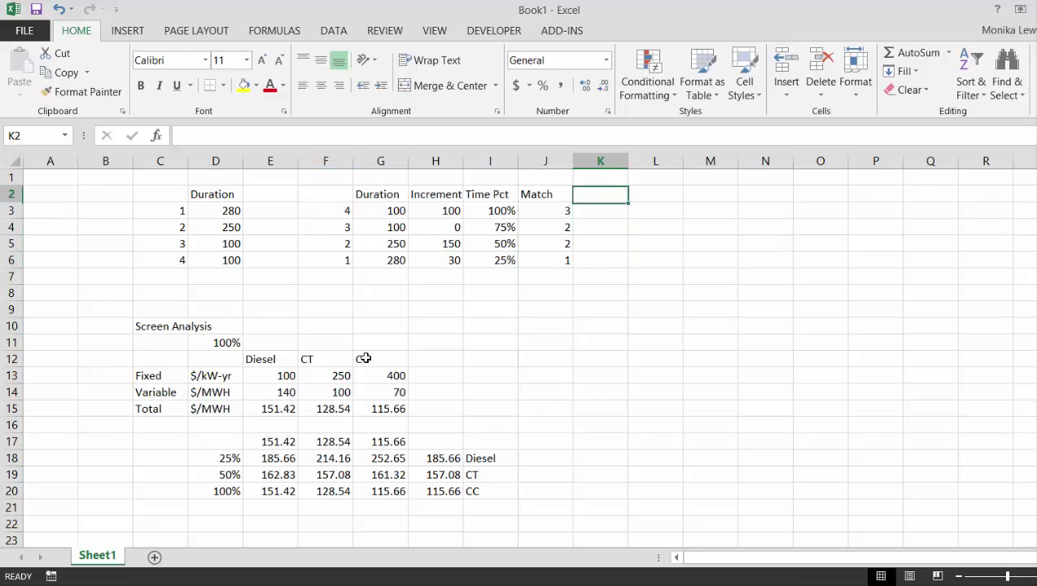
Review the Duration, Increment, Time Pct and Match columns of the table from F2 to J6
{"action": "key", "text": "Left"}
{"action": "key", "text": "Left"}
{"action": "key", "text": "Right"}
{"action": "key", "text": "Right"}
{"action": "key", "text": "Left"}
{"action": "key", "text": "Left"}
{"action": "key", "text": "Left"}
{"action": "key", "text": "Down"}
{"action": "key", "text": "Down"}
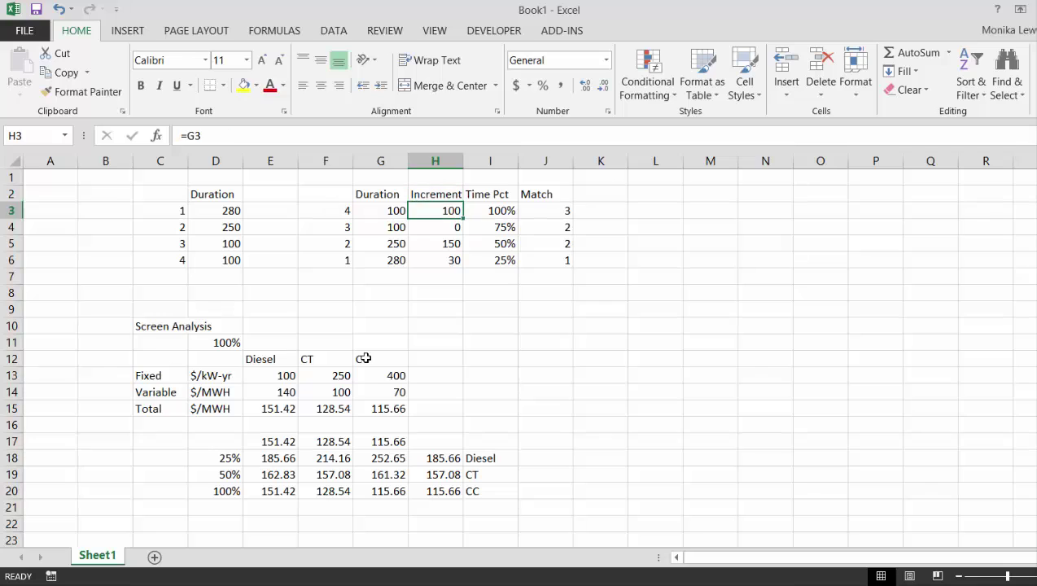
{"action": "key", "text": "Left"}
{"action": "key", "text": "Left"}
{"action": "key", "text": "Right"}
{"action": "key", "text": "Right"}
{"action": "key", "text": "Right"}
{"action": "key", "text": "Right"}
{"action": "key", "text": "Right"}
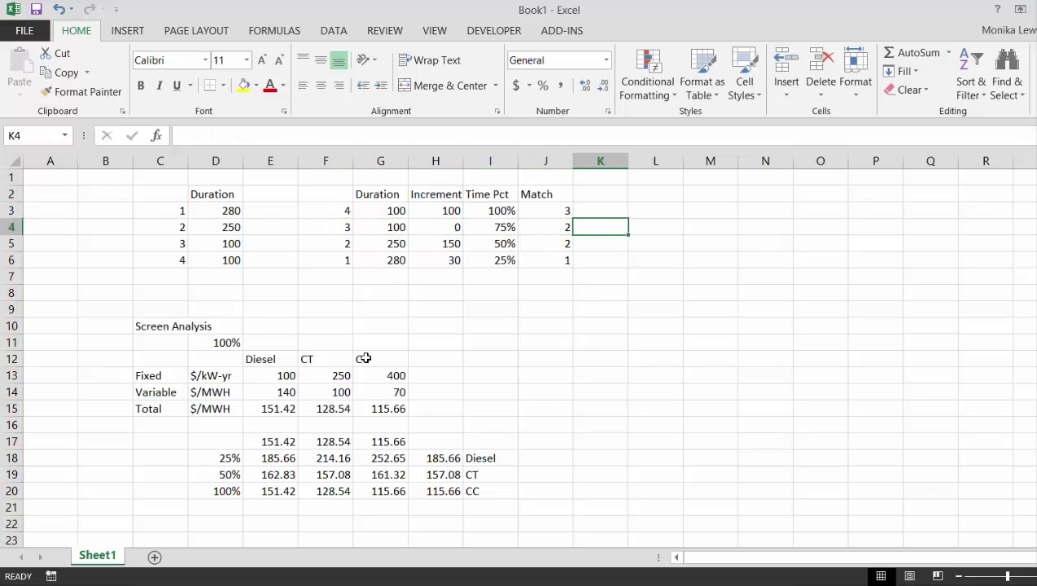
{"action": "key", "text": "Up"}
{"action": "key", "text": "Up"}
{"action": "key", "text": "Left"}
{"action": "key", "text": "Left"}
{"action": "key", "text": "Left"}
{"action": "key", "text": "Left"}
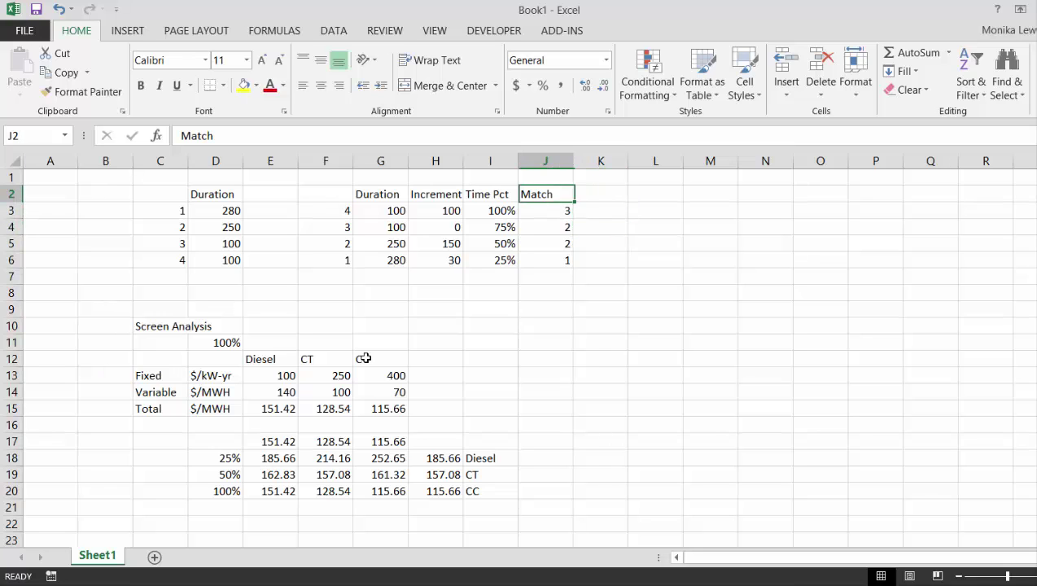
{"action": "key", "text": "Down"}
{"action": "key", "text": "Down"}
{"action": "key", "text": "Down"}
{"action": "key", "text": "Down"}
{"action": "key", "text": "Down"}
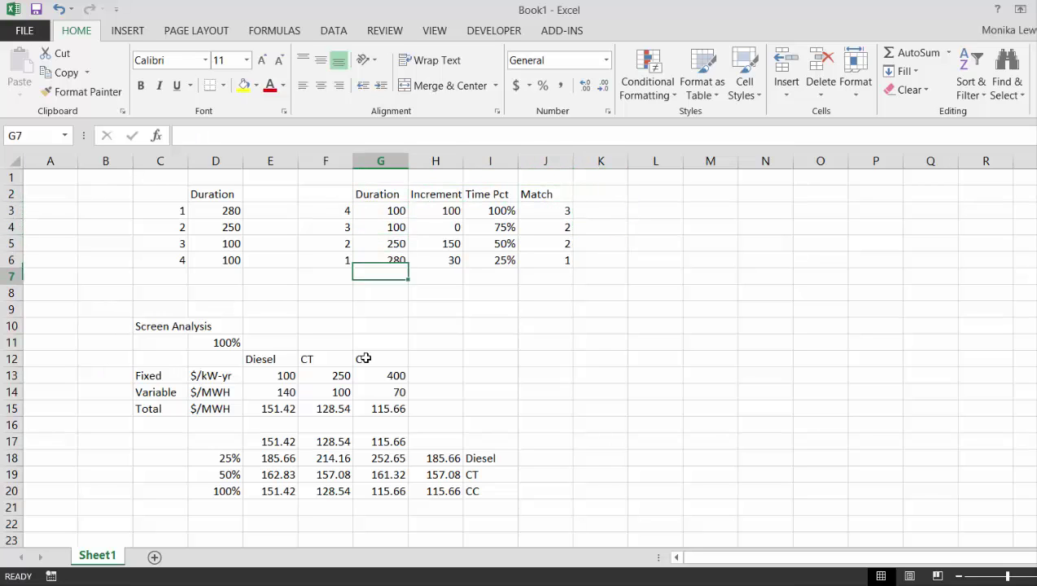
{"action": "key", "text": "Right"}
{"action": "key", "text": "Right"}
{"action": "key", "text": "Right"}
{"action": "key", "text": "Right"}
{"action": "key", "text": "Up"}
{"action": "key", "text": "Up"}
{"action": "key", "text": "Up"}
{"action": "key", "text": "Up"}
{"action": "key", "text": "Up"}
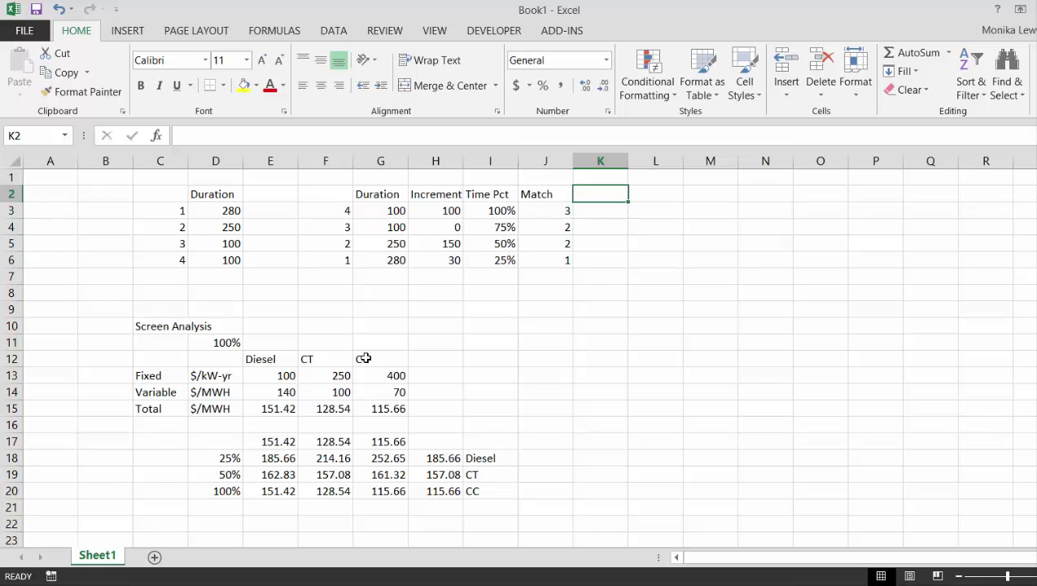
Enter =INDEX($I$18:$I$20,J3) in K3 to return the technology for the matched position
{"action": "key", "text": "Down"}
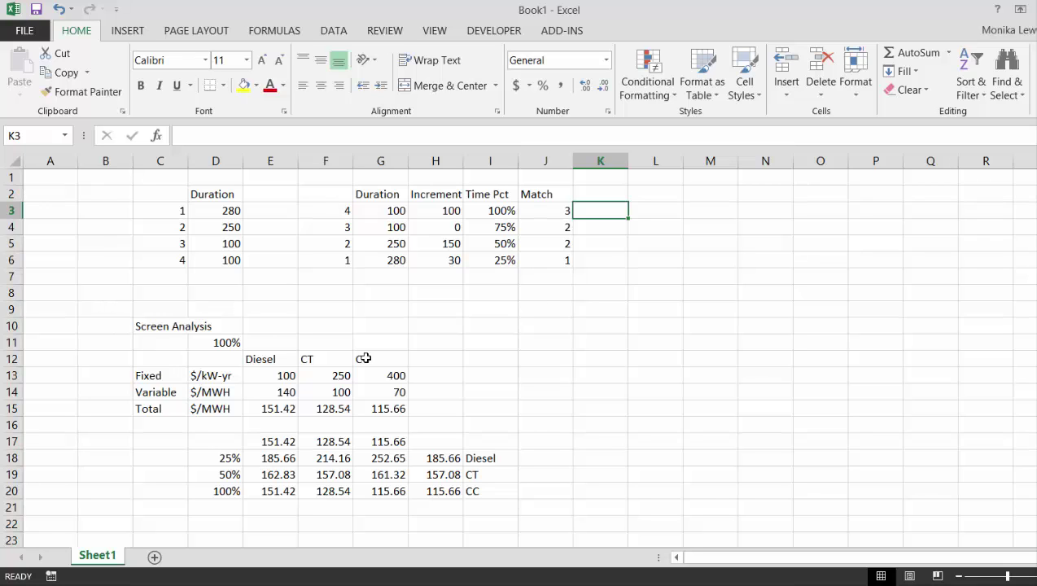
{"action": "type", "text": "="}
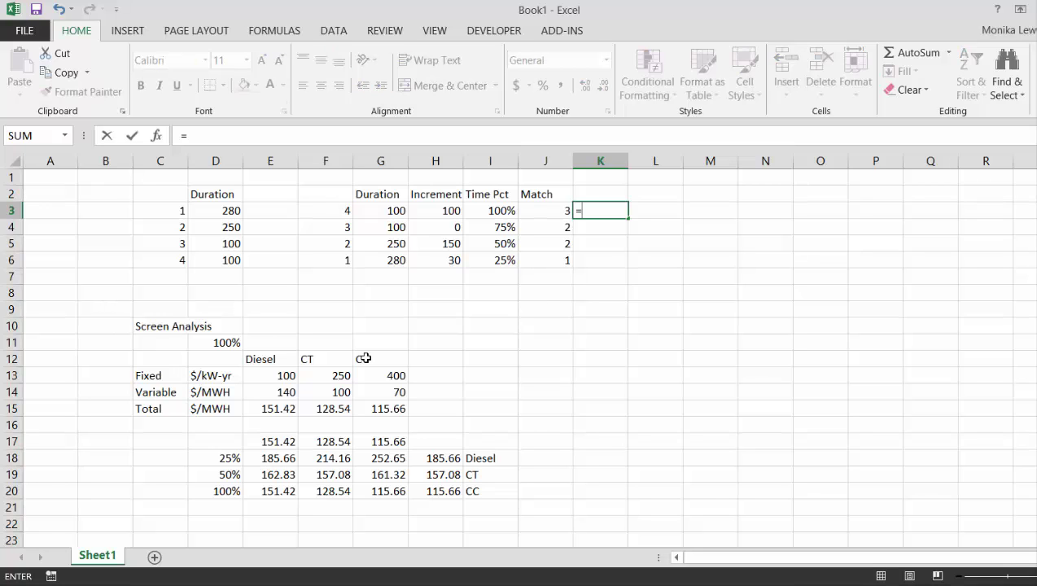
{"action": "type", "text": "inde"}
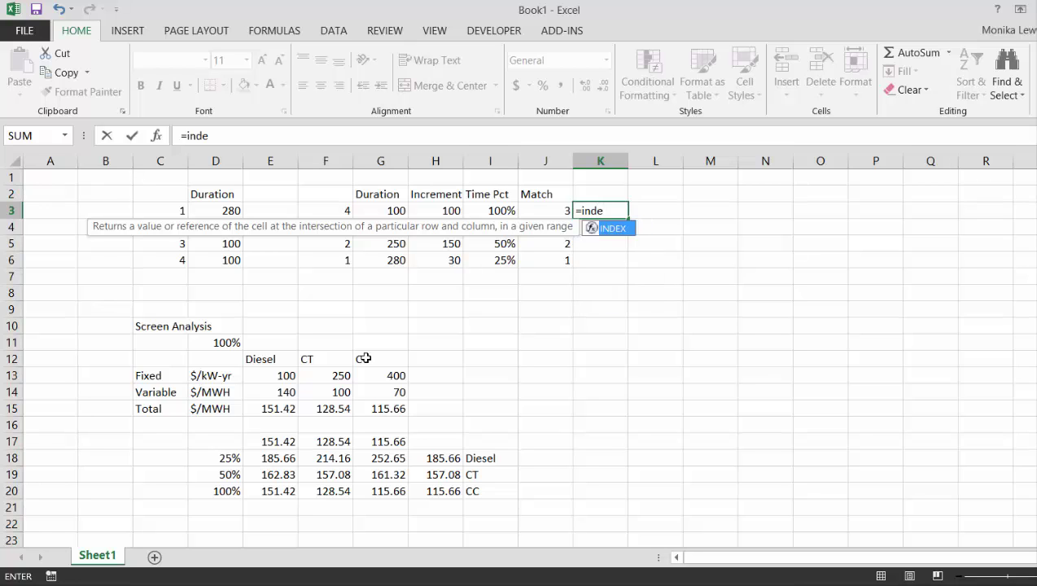
{"action": "key", "text": "Tab"}
{"action": "key", "text": "Left"}
{"action": "key", "text": "Down"}
{"action": "key", "text": "Down"}
{"action": "key", "text": "Down"}
{"action": "key", "text": "Down"}
{"action": "key", "text": "Down"}
{"action": "key", "text": "Down"}
{"action": "key", "text": "Down"}
{"action": "key", "text": "Down"}
{"action": "key", "text": "Down"}
{"action": "key", "text": "Down"}
{"action": "key", "text": "Down"}
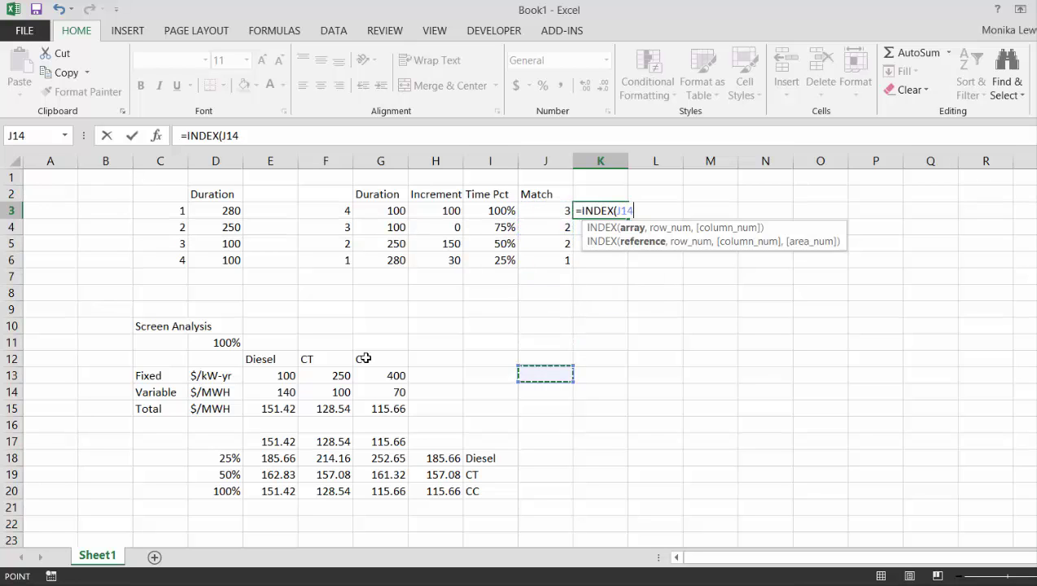
{"action": "key", "text": "Down"}
{"action": "key", "text": "Down"}
{"action": "key", "text": "Down"}
{"action": "key", "text": "Down"}
{"action": "key", "text": "Down"}
{"action": "key", "text": "Down"}
{"action": "key", "text": "Left"}
{"action": "key", "text": "Up"}
{"action": "key", "text": "Up"}
{"action": "key", "text": "shift+Down"}
{"action": "key", "text": "shift+Down"}
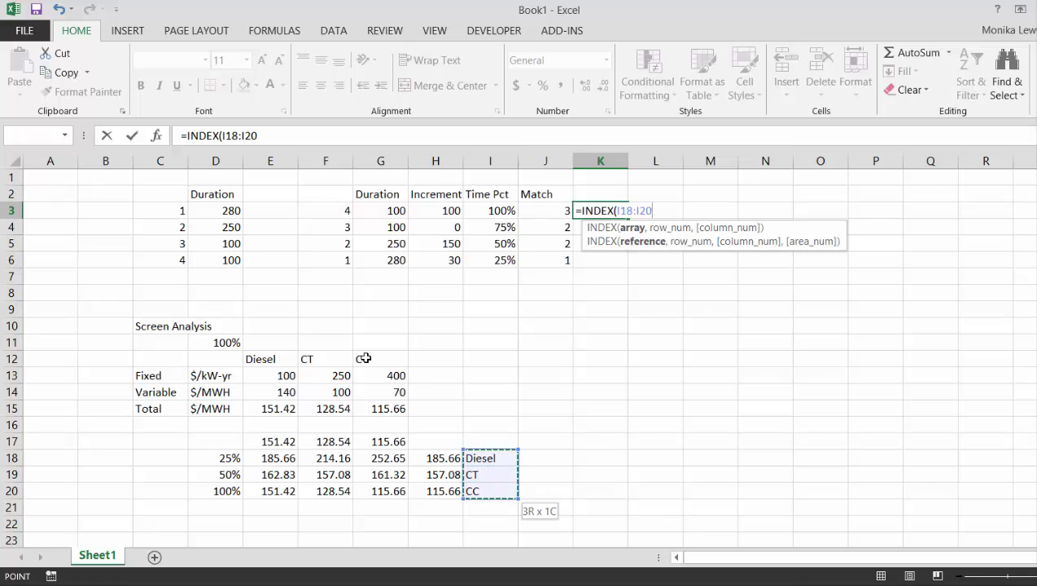
{"action": "key", "text": "F4"}
{"action": "type", "text": ","}
{"action": "key", "text": "Left"}
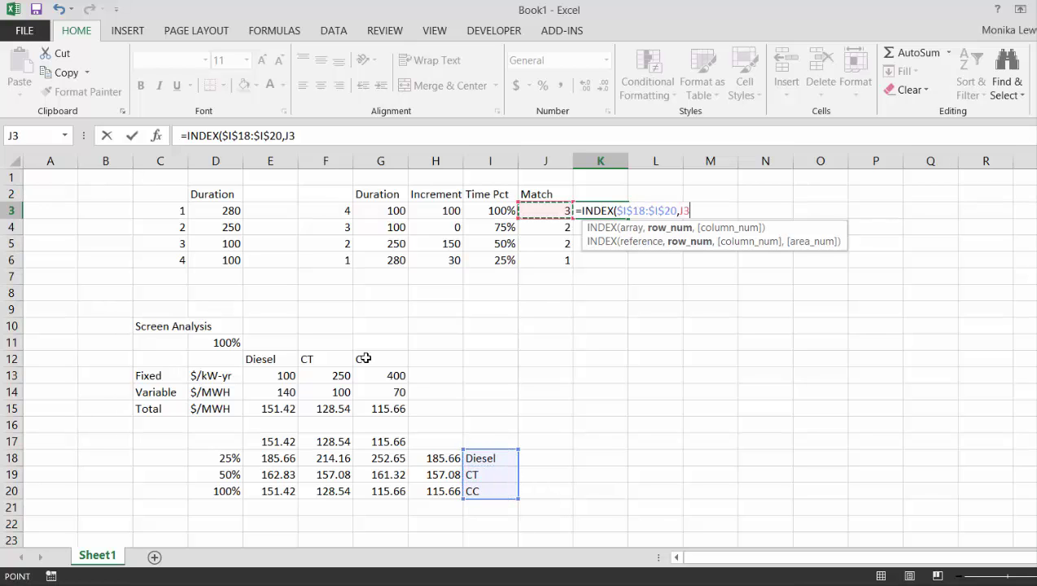
{"action": "key", "text": "Return"}
Fill the INDEX formula from K3 down to K6
{"action": "key", "text": "Up"}
{"action": "key", "text": "shift+Down"}
{"action": "key", "text": "shift+Down"}
{"action": "key", "text": "shift+Down"}
{"action": "key", "text": "shift+Down"}
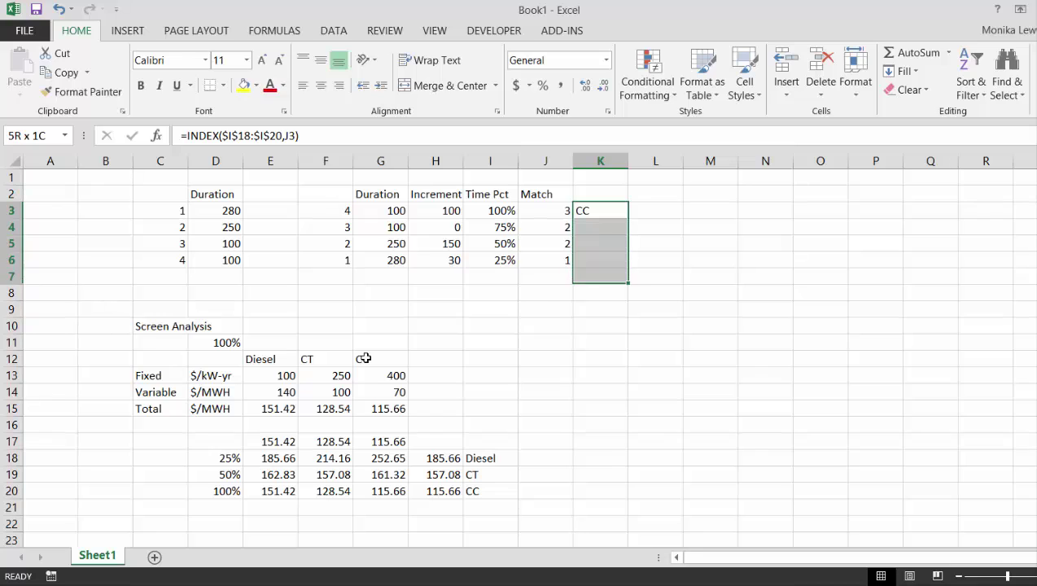
{"action": "key", "text": "shift+Up"}
{"action": "key", "text": "ctrl+d"}
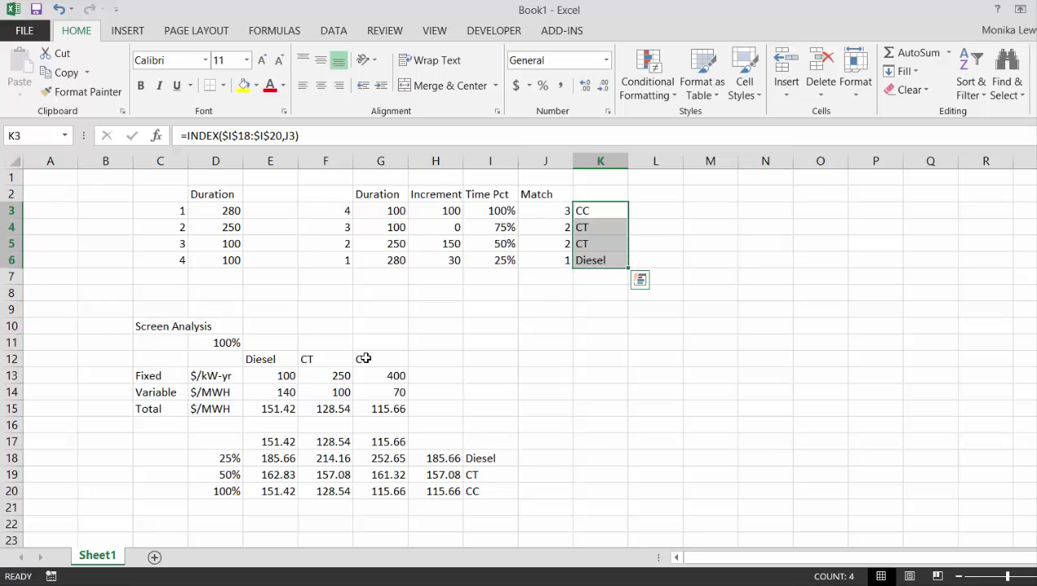
{"action": "key", "text": "Up"}
{"action": "key", "text": "Right"}
{"action": "key", "text": "Down"}
{"action": "type", "text": "="}
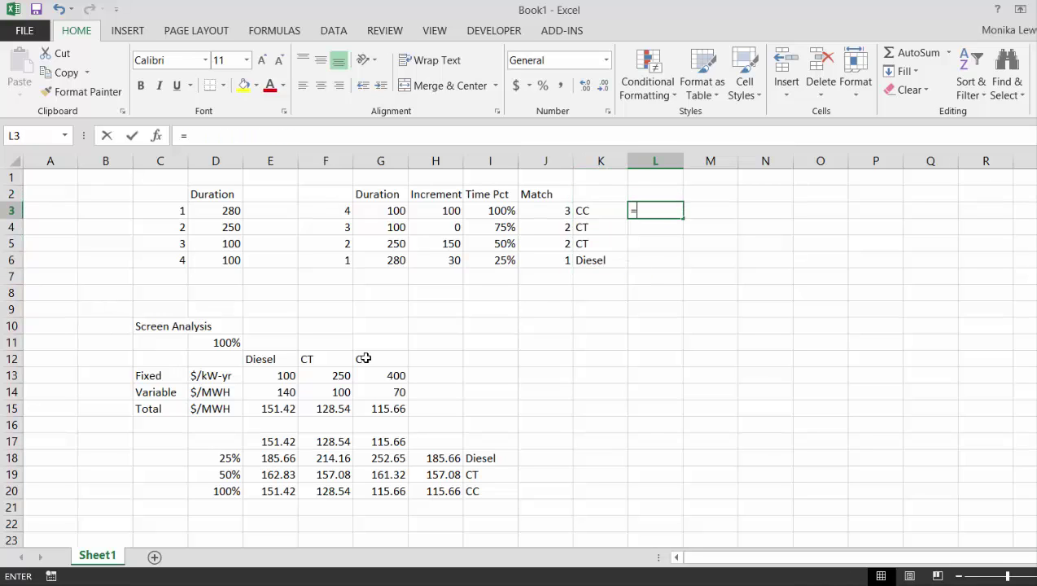
{"action": "key", "text": "Escape"}
Enter a formula in J18 that exactly matches H18 against the absolute range: =MATCH(H18,$E$18:$G$18,0)
{"action": "key", "text": "Down"}
{"action": "key", "text": "Down"}
{"action": "key", "text": "Down"}
{"action": "key", "text": "Down"}
{"action": "key", "text": "Down"}
{"action": "key", "text": "Down"}
{"action": "key", "text": "Down"}
{"action": "key", "text": "Down"}
{"action": "key", "text": "Down"}
{"action": "key", "text": "Down"}
{"action": "key", "text": "Down"}
{"action": "key", "text": "Down"}
{"action": "key", "text": "Down"}
{"action": "key", "text": "Down"}
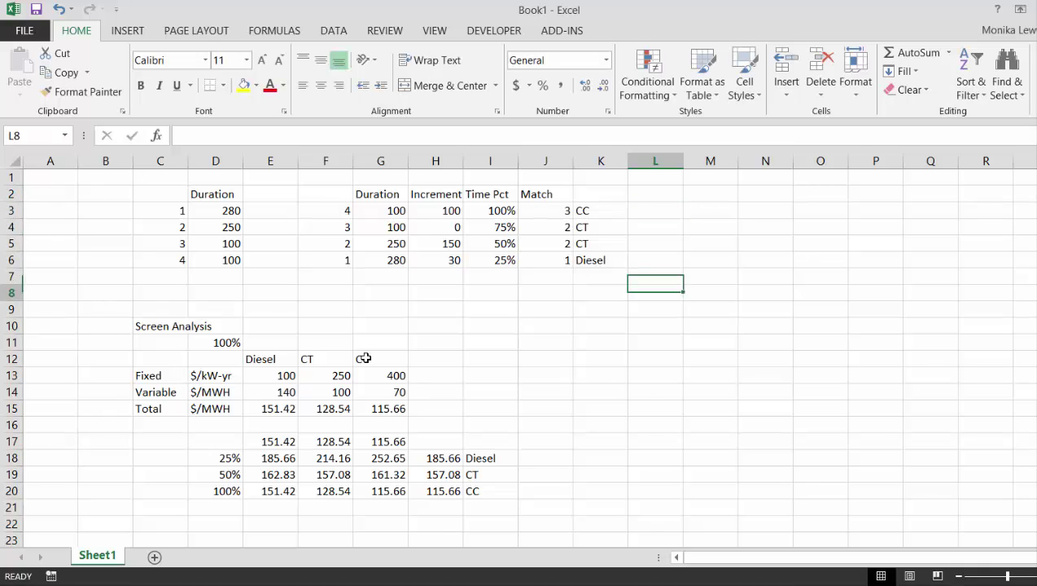
{"action": "key", "text": "Left"}
{"action": "key", "text": "Down"}
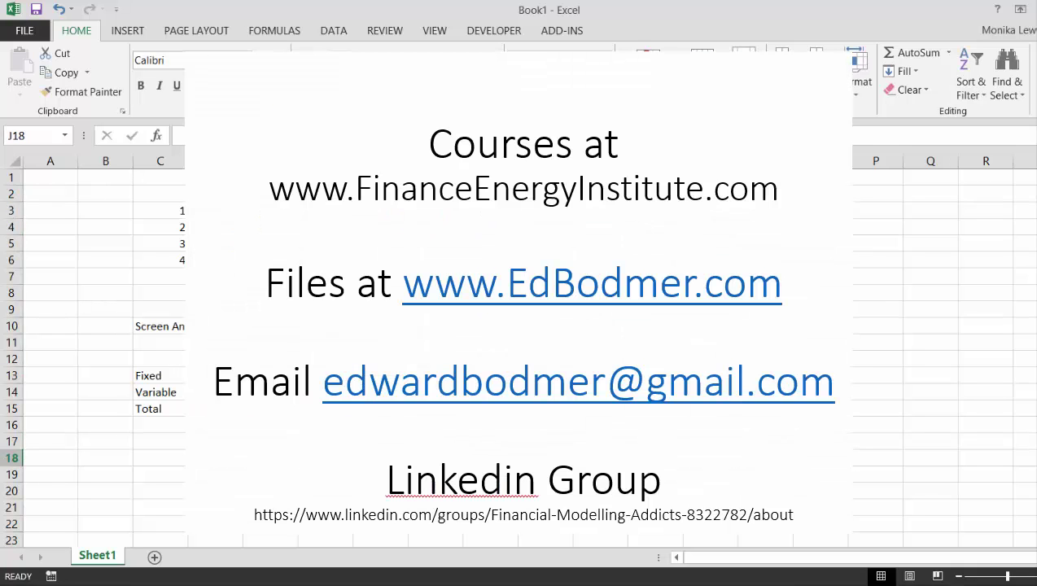
{"action": "type", "text": "=m"}
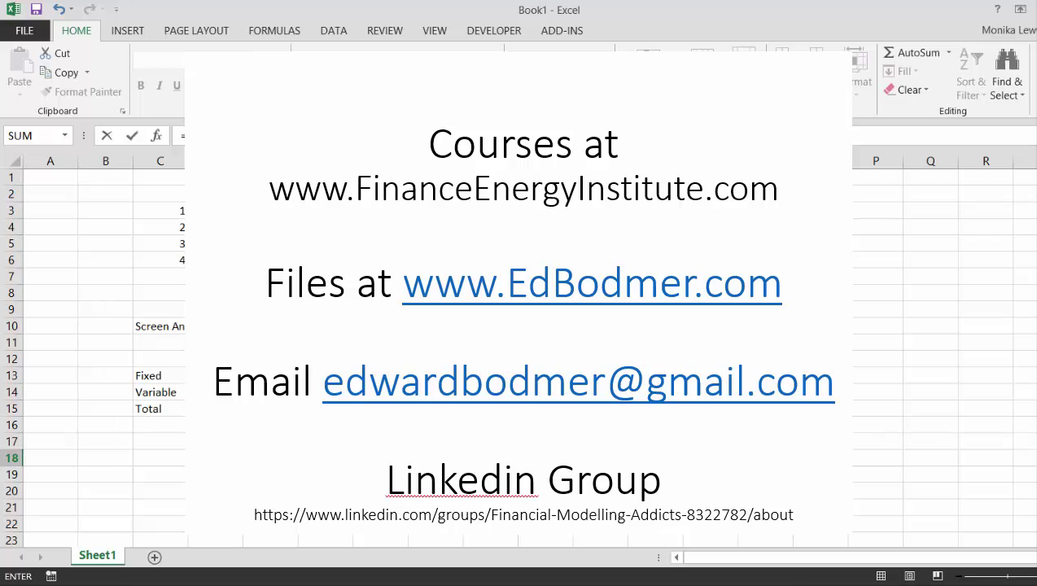
{"action": "key", "text": "Left"}
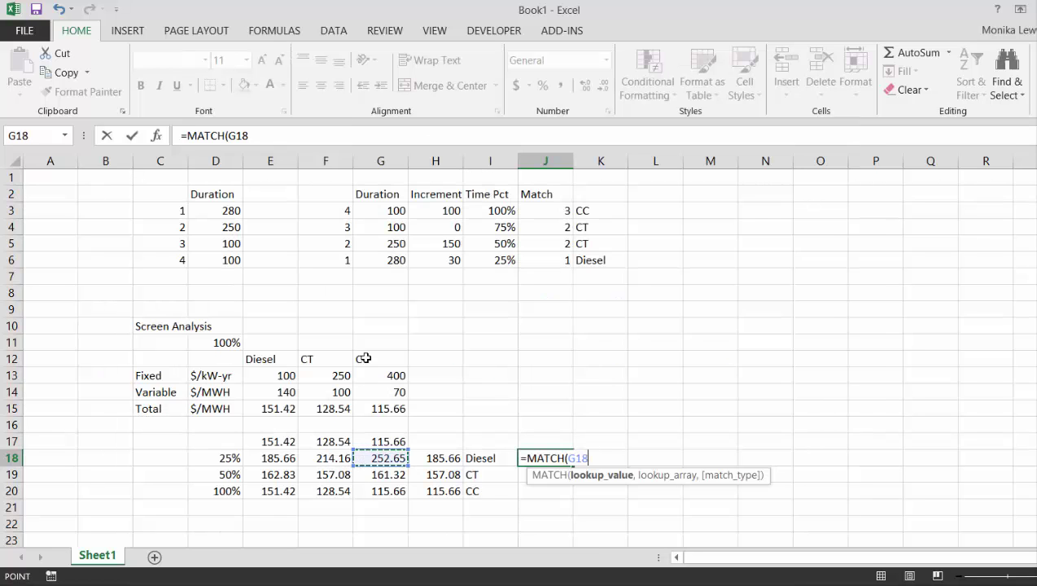
{"action": "key", "text": "Right"}
{"action": "type", "text": ","}
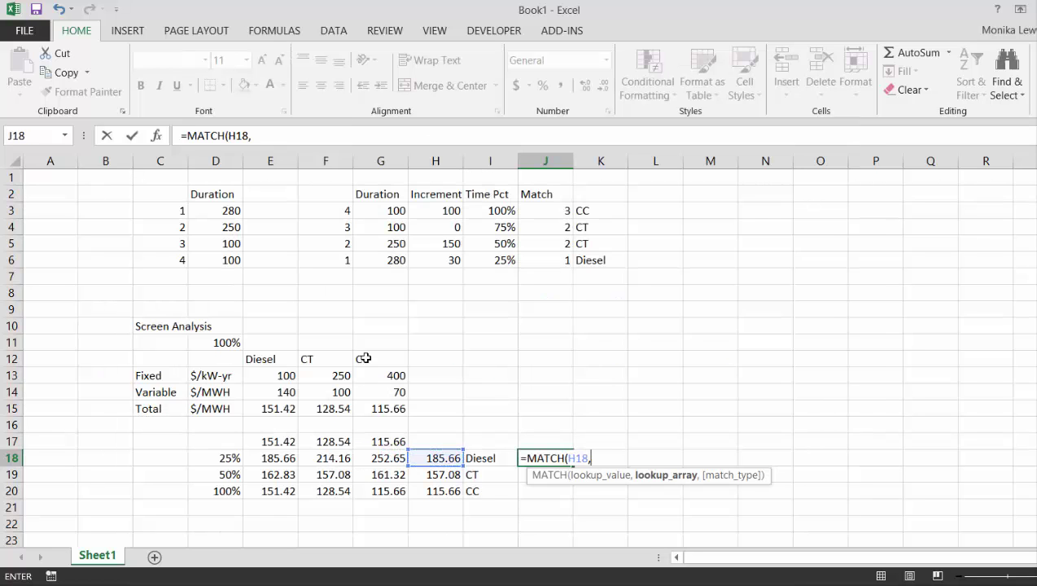
{"action": "key", "text": "Left"}
{"action": "key", "text": "Left"}
{"action": "key", "text": "Left"}
{"action": "key", "text": "shift+Left"}
{"action": "key", "text": "shift+Left"}
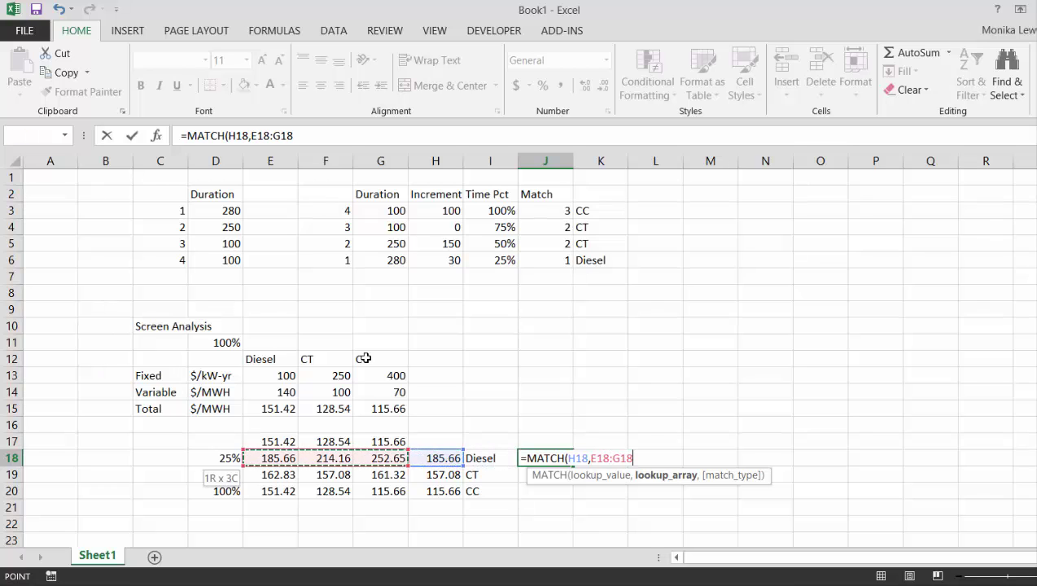
{"action": "key", "text": "F4"}
{"action": "type", "text": ",0"}
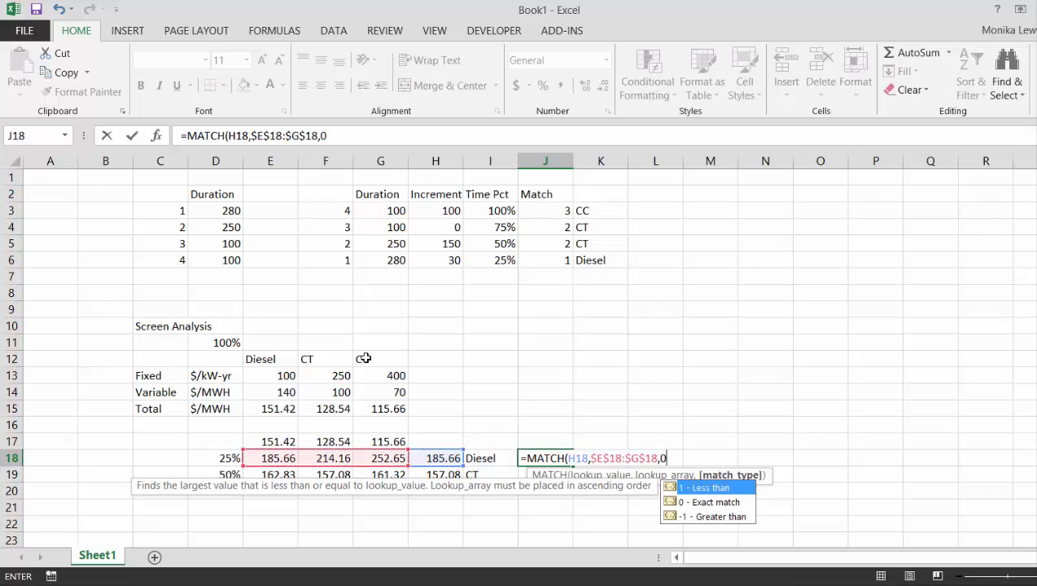
{"action": "key", "text": "Return"}
{"action": "key", "text": "Return"}
Fill the absolute-range match formula from J18 down to J20
{"action": "key", "text": "Up"}
{"action": "key", "text": "Up"}
{"action": "key", "text": "shift+Down"}
{"action": "key", "text": "shift+Down"}
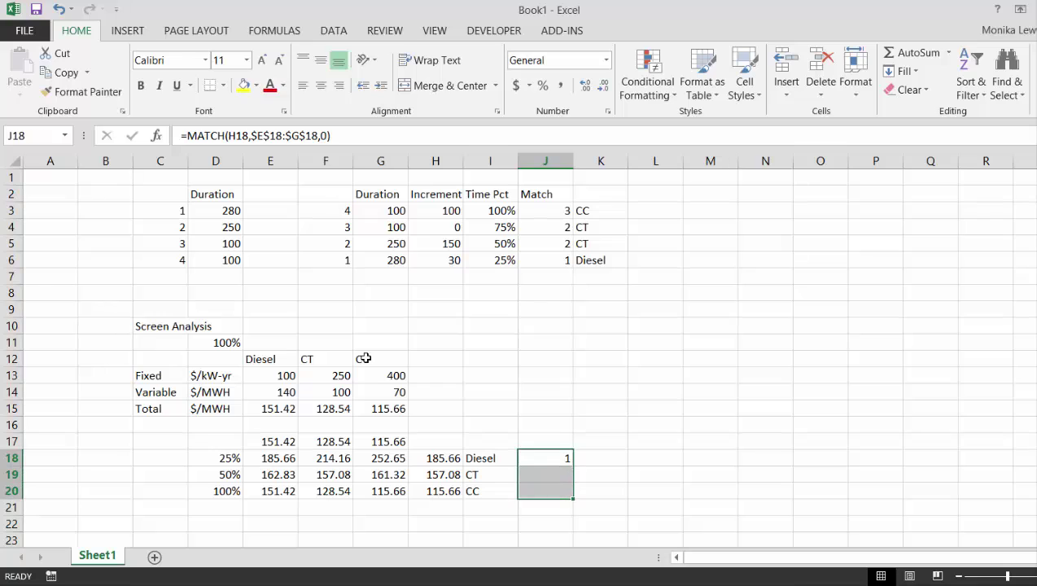
{"action": "key", "text": "ctrl+d"}
Change the lookup range in J18 to relative references so the formula is =MATCH(H18,E18:G18,0)
{"action": "key", "text": "Up"}
{"action": "key", "text": "Down"}
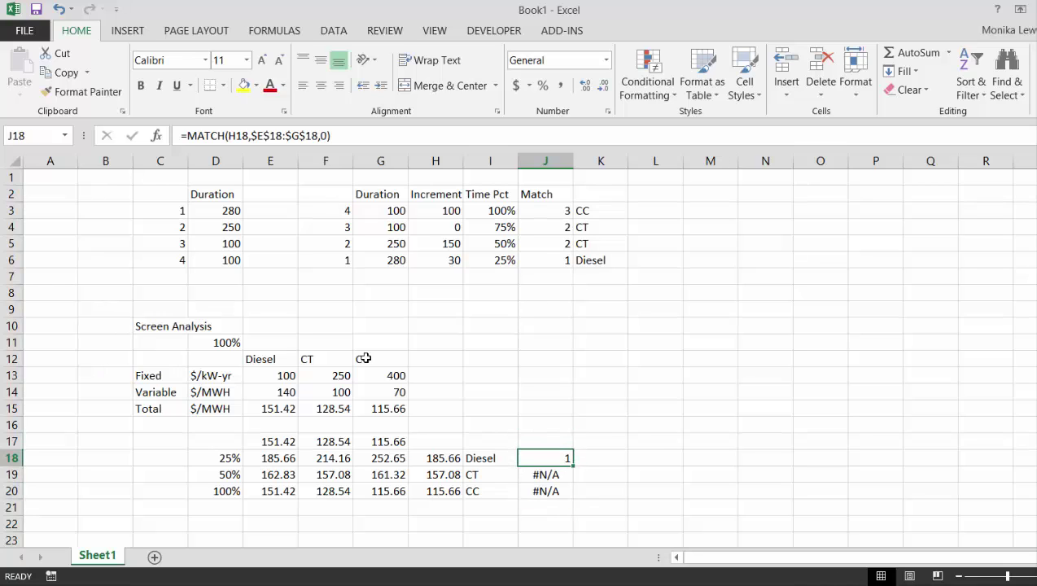
{"action": "key", "text": "F2"}
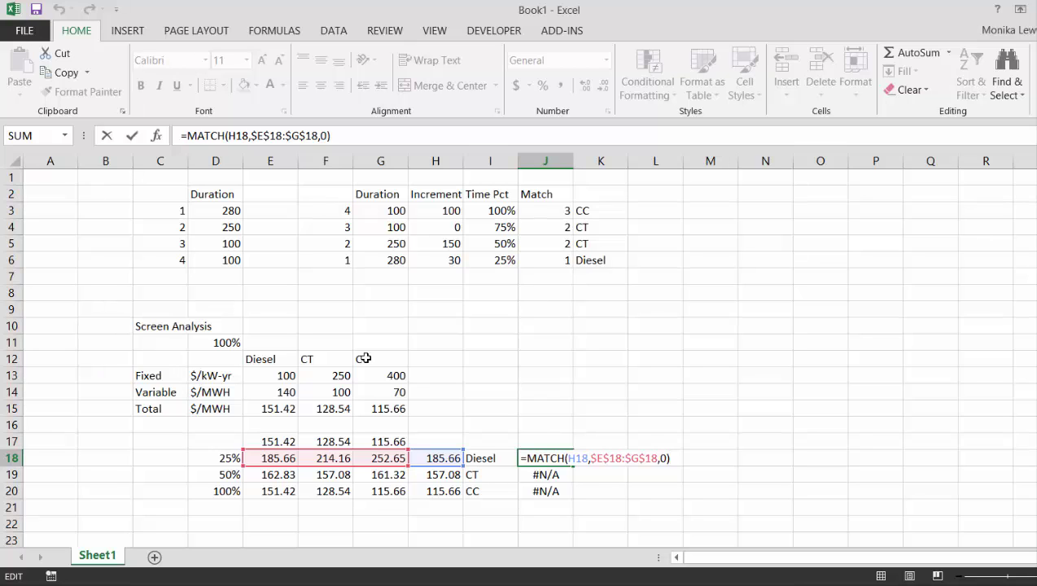
{"action": "key", "text": "Escape"}
{"action": "key", "text": "F2"}
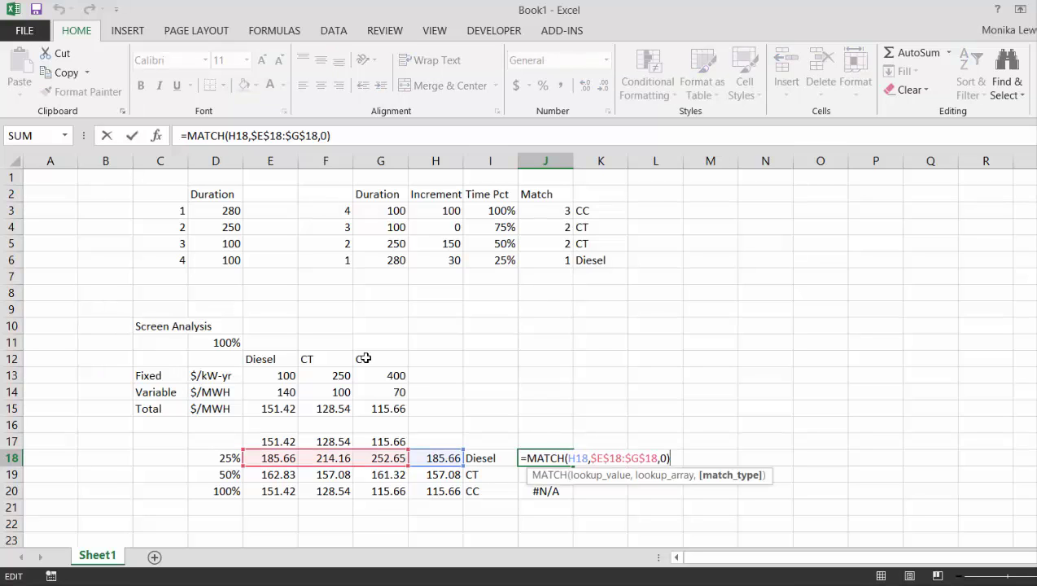
{"action": "key", "text": "BackSpace"}
{"action": "key", "text": "BackSpace"}
{"action": "key", "text": "BackSpace"}
{"action": "key", "text": "BackSpace"}
{"action": "key", "text": "BackSpace"}
{"action": "key", "text": "BackSpace"}
{"action": "key", "text": "BackSpace"}
{"action": "key", "text": "BackSpace"}
{"action": "key", "text": "BackSpace"}
{"action": "key", "text": "BackSpace"}
{"action": "key", "text": "BackSpace"}
{"action": "key", "text": "BackSpace"}
{"action": "key", "text": "BackSpace"}
{"action": "key", "text": "BackSpace"}
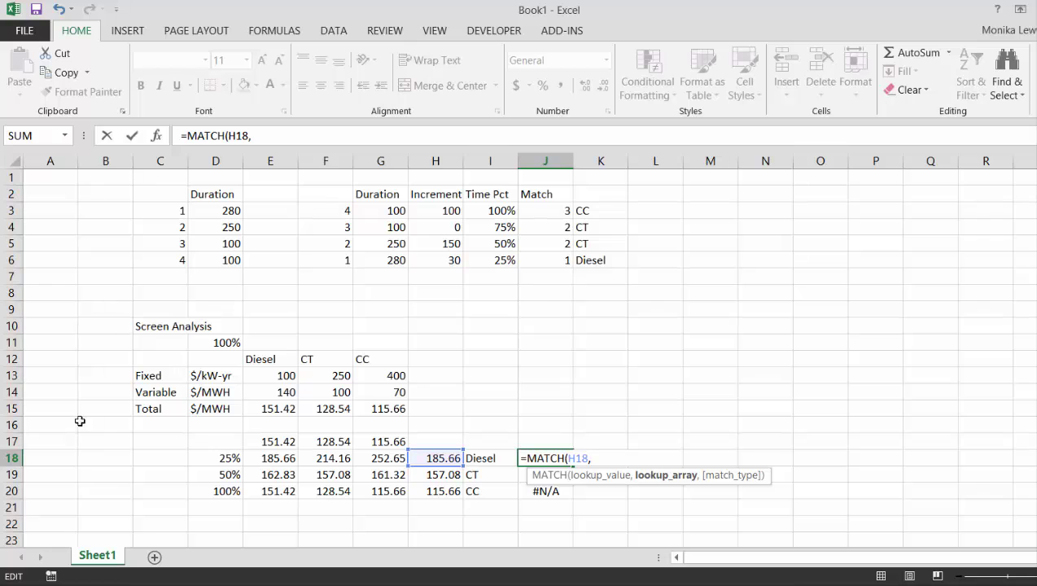
{"action": "left_click", "coordinate": [269, 458]}
{"action": "key", "text": "shift+Right"}
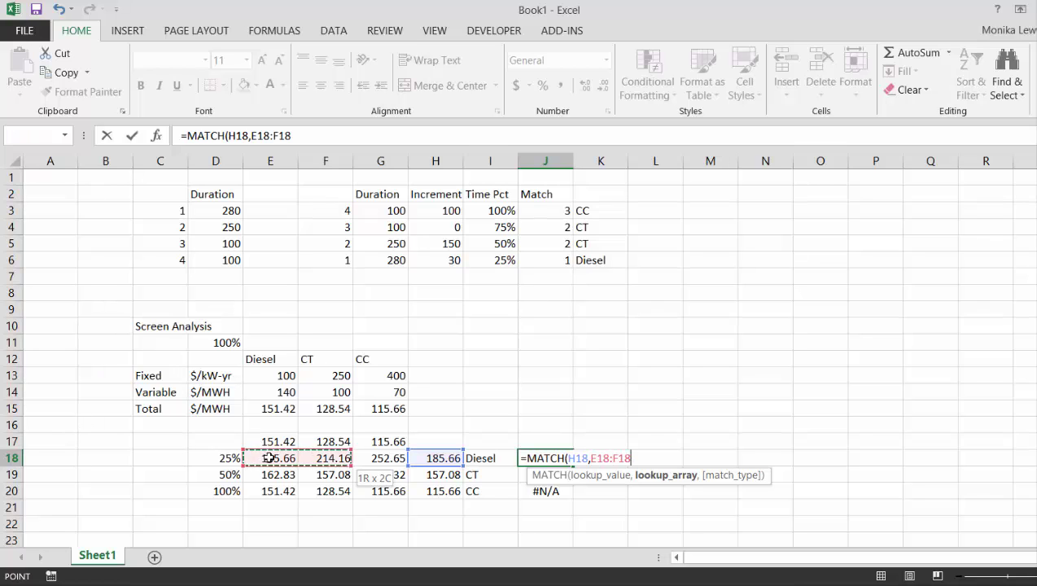
{"action": "key", "text": "shift+Right"}
{"action": "type", "text": ",0)"}
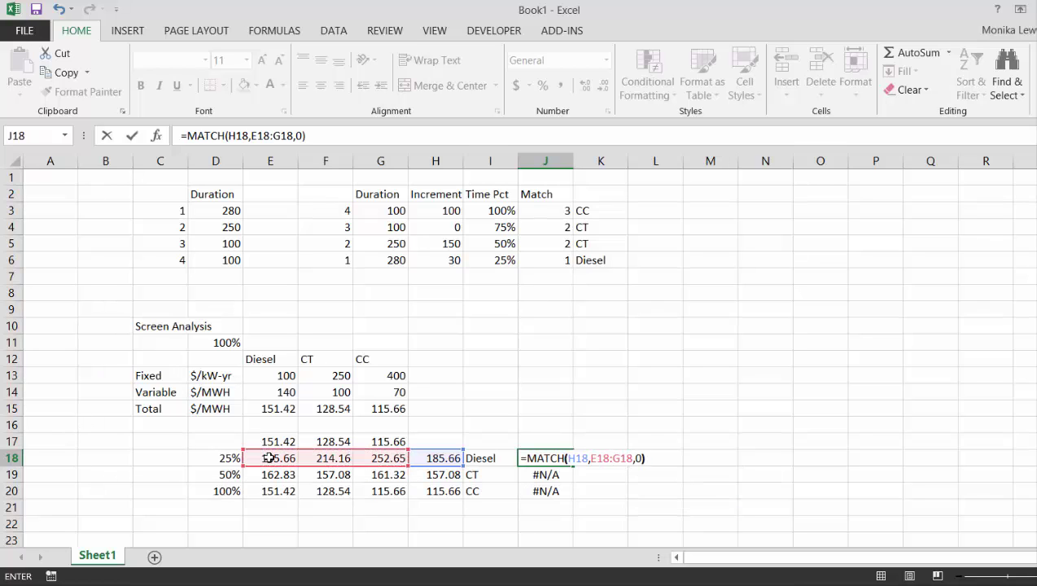
{"action": "key", "text": "ctrl+Return"}
Fill the relative-range match formula from J18 down to J20
{"action": "key", "text": "shift+Down"}
{"action": "key", "text": "shift+Down"}
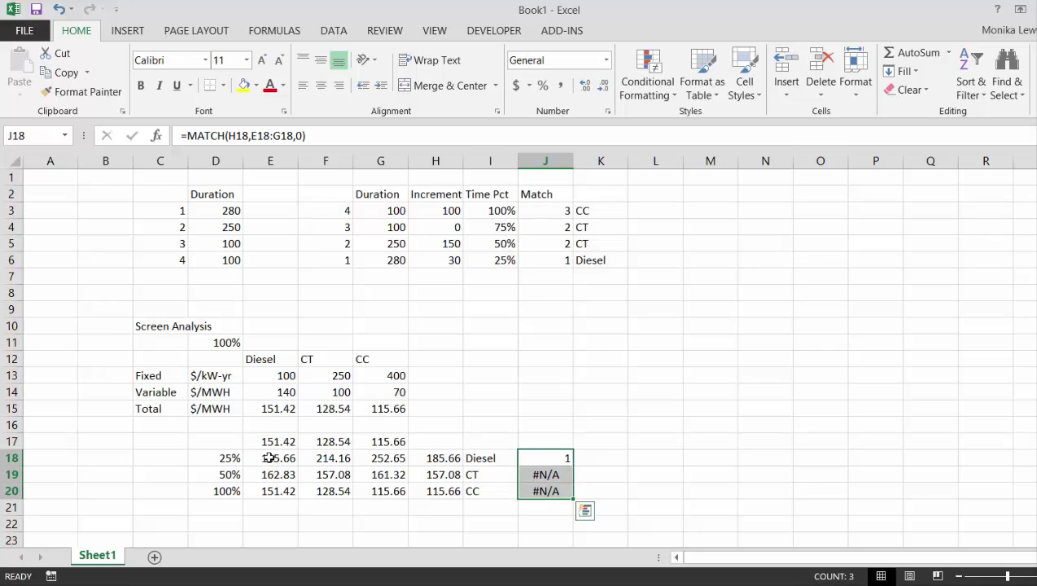
{"action": "key", "text": "ctrl+d"}
Enter a formula in L3 that looks up the row's match number in the technology numbers: =MATCH(J3,$J$18:$J$20)
{"action": "key", "text": "Up"}
{"action": "key", "text": "Up"}
{"action": "key", "text": "Up"}
{"action": "key", "text": "Up"}
{"action": "key", "text": "Up"}
{"action": "key", "text": "Up"}
{"action": "key", "text": "Up"}
{"action": "key", "text": "Up"}
{"action": "key", "text": "Up"}
{"action": "key", "text": "Up"}
{"action": "key", "text": "Up"}
{"action": "key", "text": "Up"}
{"action": "key", "text": "Up"}
{"action": "key", "text": "Up"}
{"action": "key", "text": "Up"}
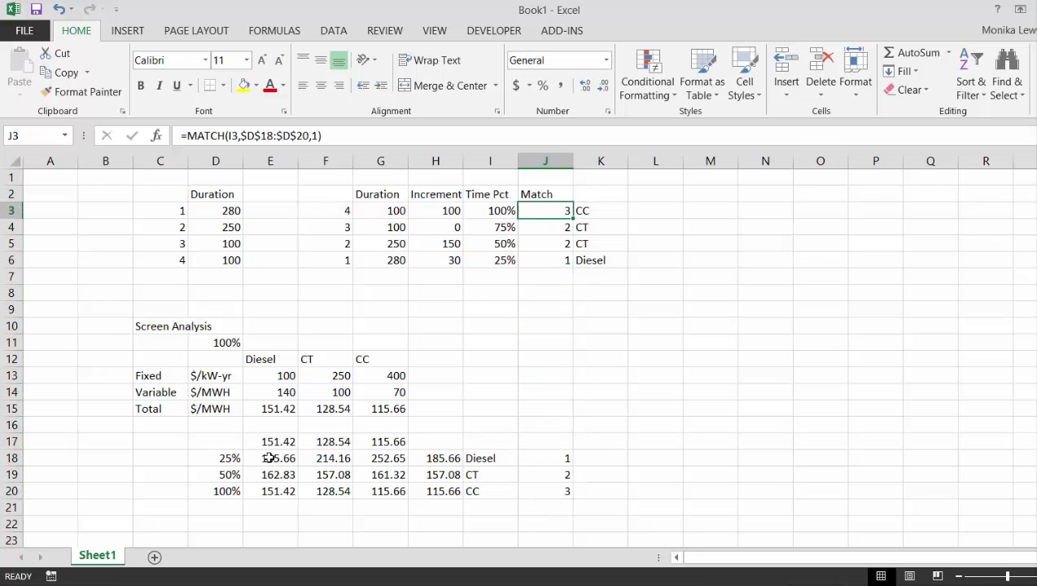
{"action": "key", "text": "Right"}
{"action": "key", "text": "Right"}
{"action": "type", "text": "="}
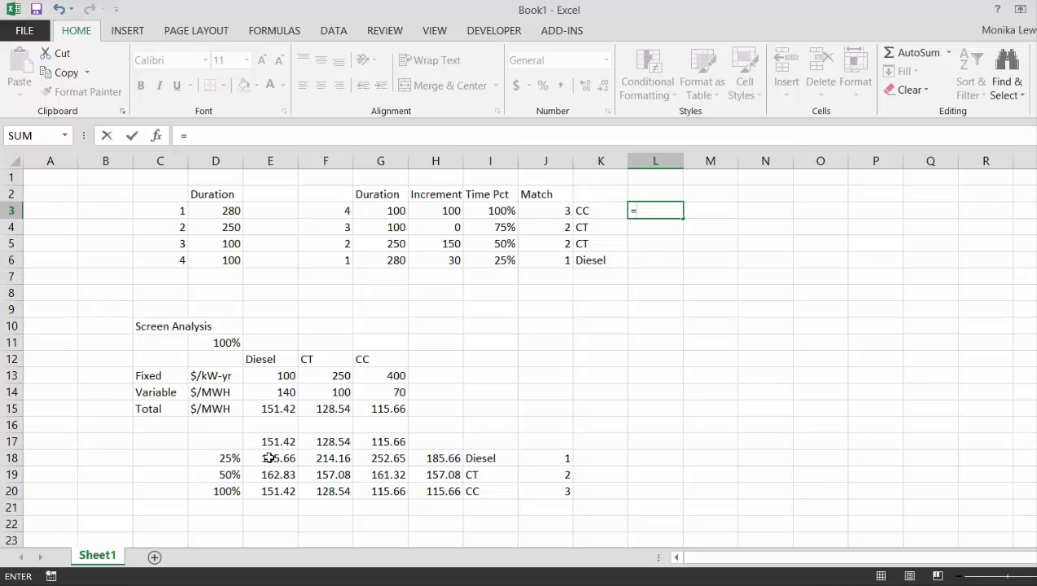
{"action": "type", "text": "mat"}
{"action": "key", "text": "Tab"}
{"action": "key", "text": "Left"}
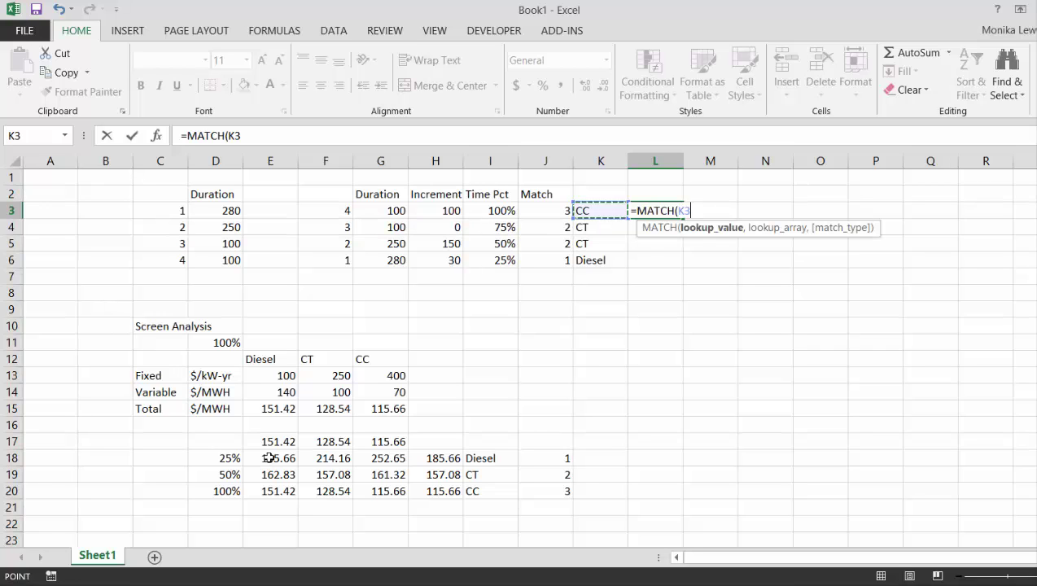
{"action": "key", "text": "Left"}
{"action": "type", "text": ","}
{"action": "key", "text": "Down"}
{"action": "key", "text": "Down"}
{"action": "key", "text": "Down"}
{"action": "key", "text": "Down"}
{"action": "key", "text": "Down"}
{"action": "key", "text": "Down"}
{"action": "key", "text": "Down"}
{"action": "key", "text": "Down"}
{"action": "key", "text": "Down"}
{"action": "key", "text": "Down"}
{"action": "key", "text": "Down"}
{"action": "key", "text": "Down"}
{"action": "key", "text": "Down"}
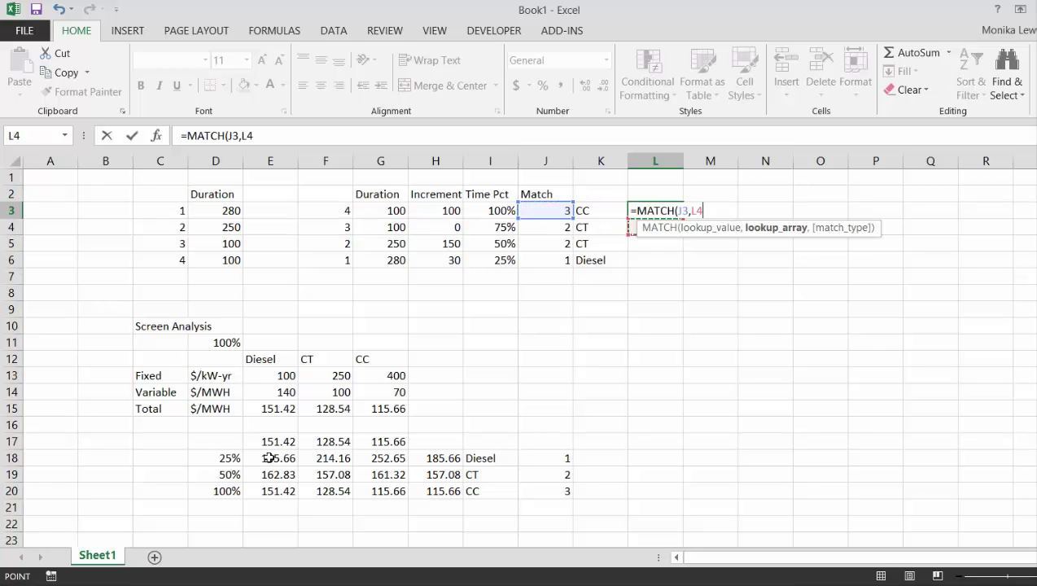
{"action": "key", "text": "Down"}
{"action": "key", "text": "Down"}
{"action": "key", "text": "Left"}
{"action": "key", "text": "Left"}
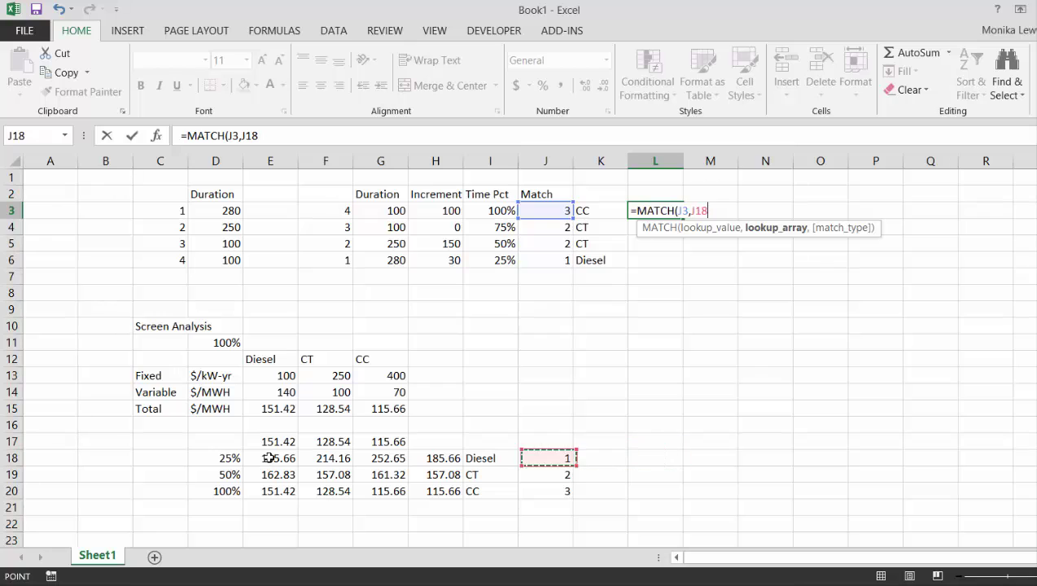
{"action": "key", "text": "shift+Down"}
{"action": "key", "text": "shift+Down"}
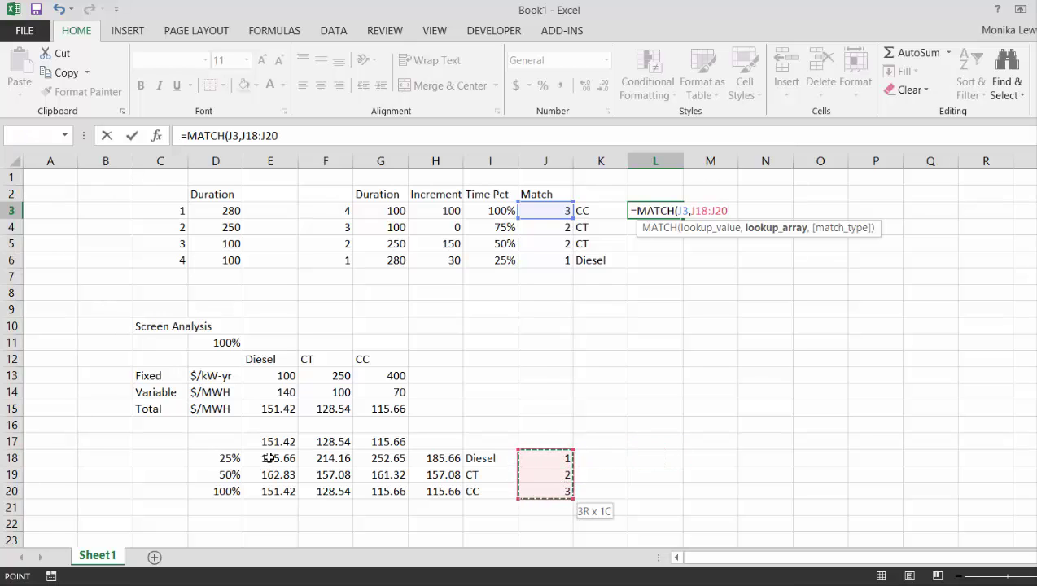
{"action": "key", "text": "F4"}
{"action": "key", "text": "Return"}
Fill the L3 match formula down through L6
{"action": "key", "text": "Up"}
{"action": "key", "text": "shift+Down"}
{"action": "key", "text": "shift+Down"}
{"action": "key", "text": "shift+Down"}
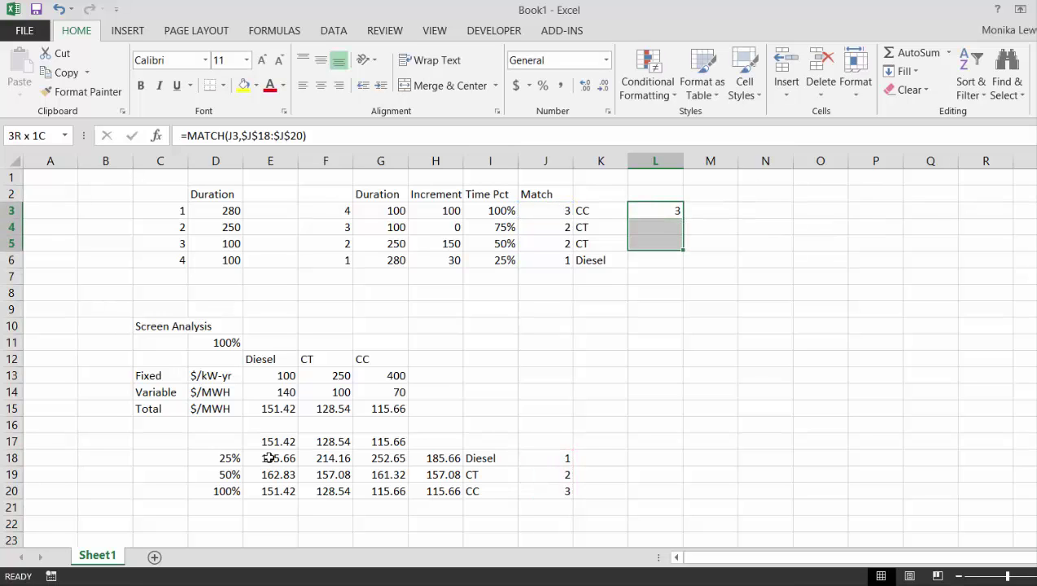
{"action": "key", "text": "ctrl+d"}
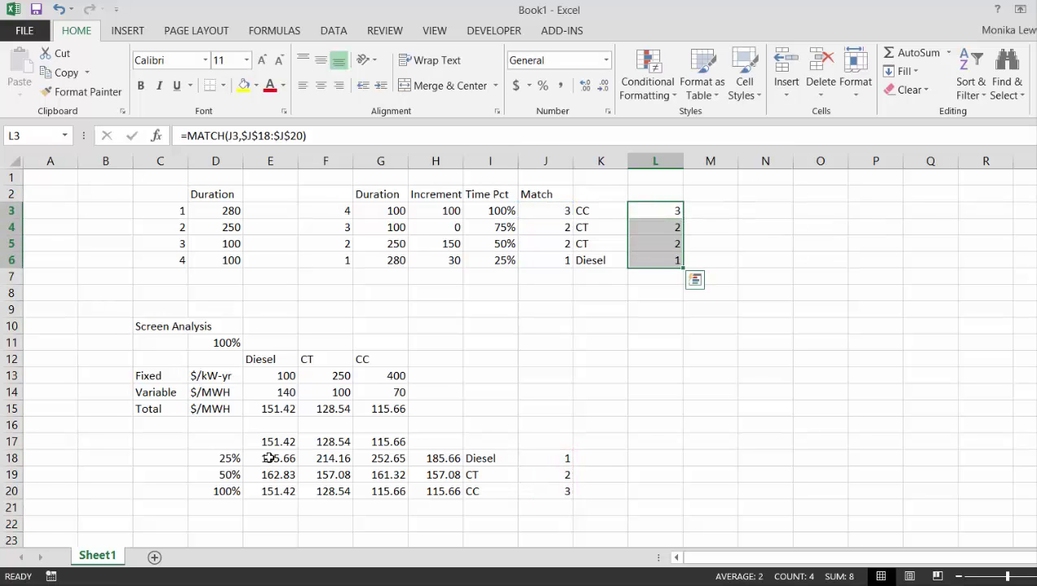
Review the increment and time percentage formulas in row 3 of the duration table
{"action": "key", "text": "shift+Up"}
{"action": "key", "text": "shift+Up"}
{"action": "key", "text": "shift+Up"}
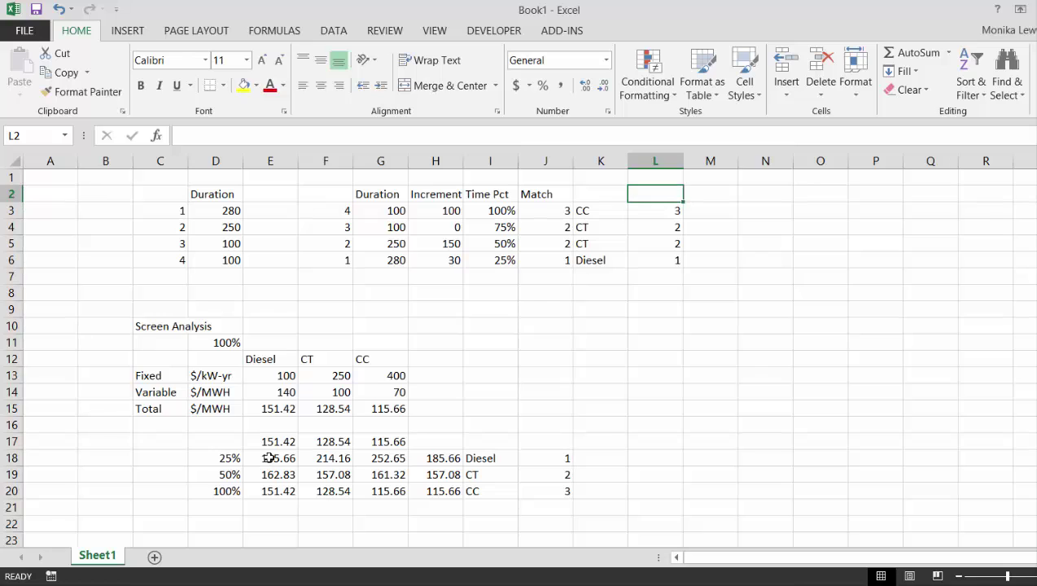
{"action": "key", "text": "Left"}
{"action": "key", "text": "Left"}
{"action": "key", "text": "Left"}
{"action": "key", "text": "Left"}
{"action": "key", "text": "Right"}
{"action": "key", "text": "Right"}
{"action": "key", "text": "Right"}
{"action": "key", "text": "Right"}
{"action": "key", "text": "Right"}
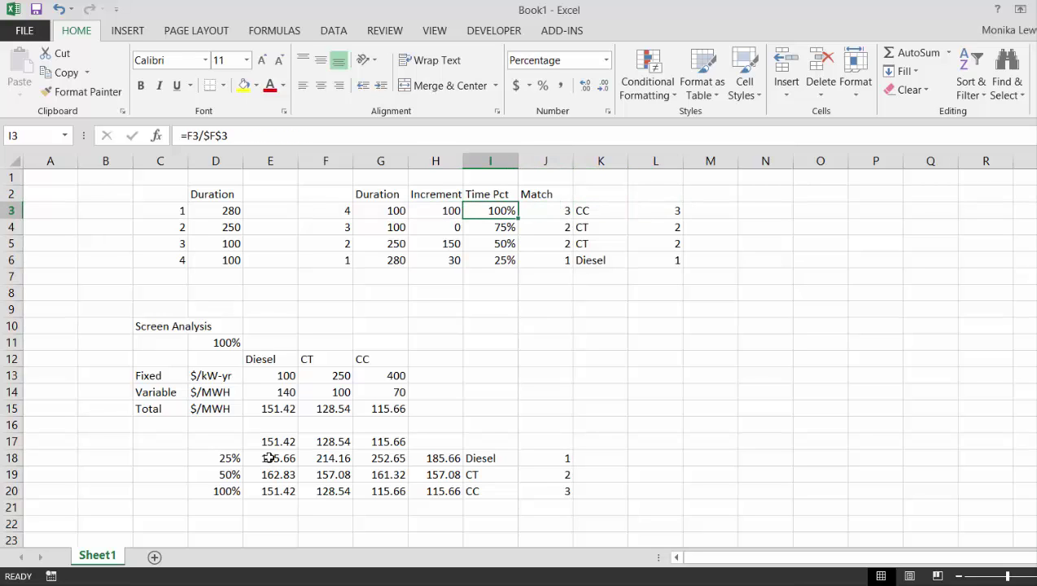
{"action": "key", "text": "Left"}
{"action": "key", "text": "Right"}
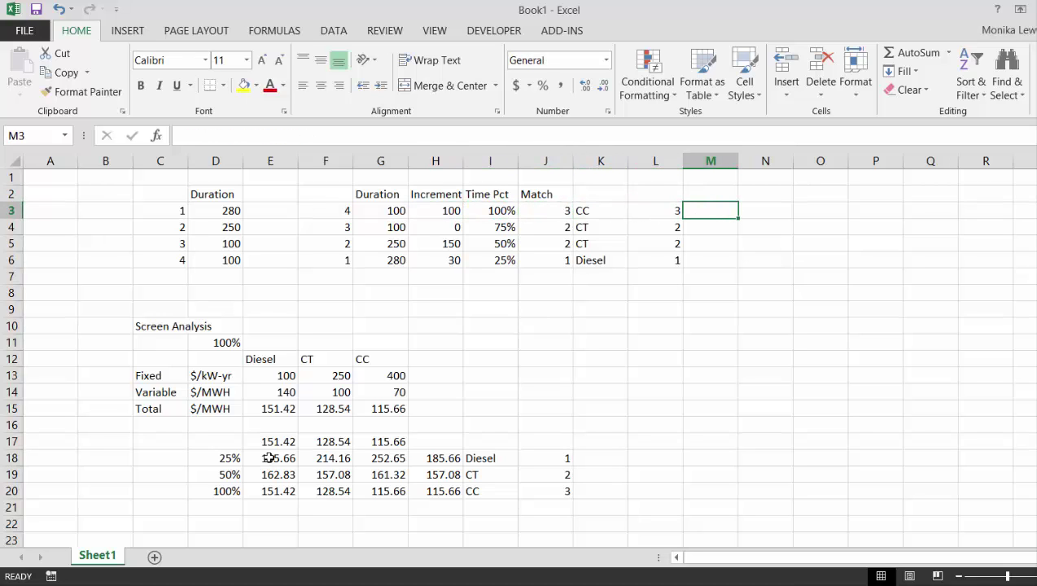
Number the three columns beside the match results by entering 1, 2 and 3 in M2:O2
{"action": "key", "text": "Up"}
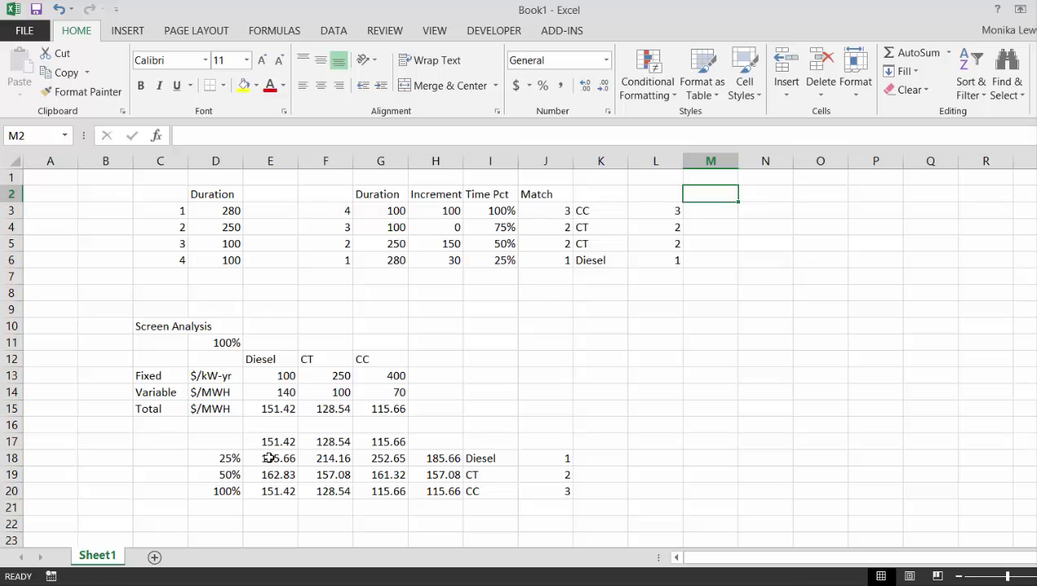
{"action": "type", "text": "1"}
{"action": "key", "text": "Tab"}
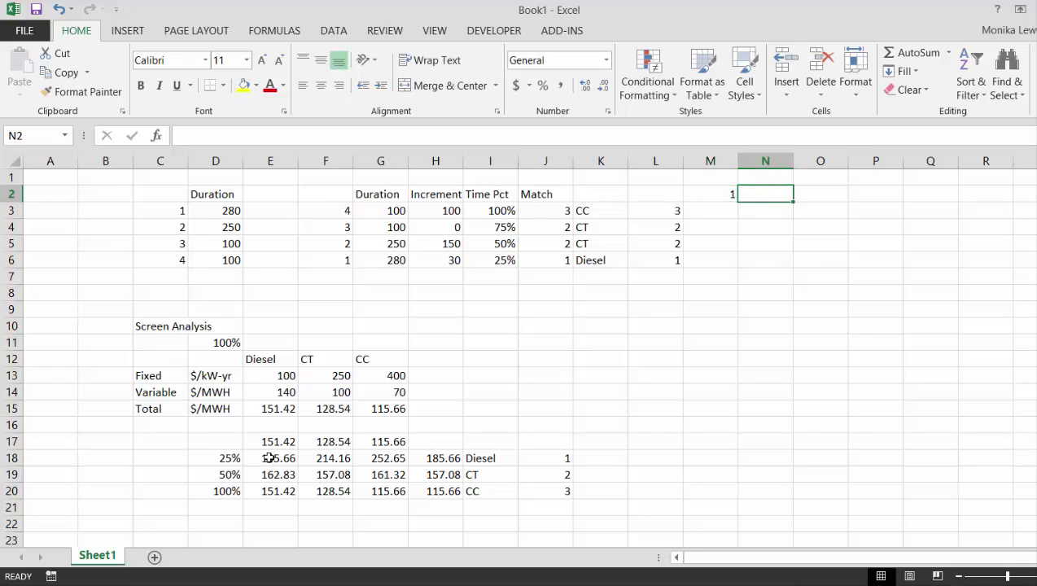
{"action": "type", "text": "2"}
{"action": "key", "text": "Tab"}
{"action": "type", "text": "3"}
{"action": "key", "text": "ctrl+Return"}
{"action": "key", "text": "Left"}
{"action": "key", "text": "Left"}
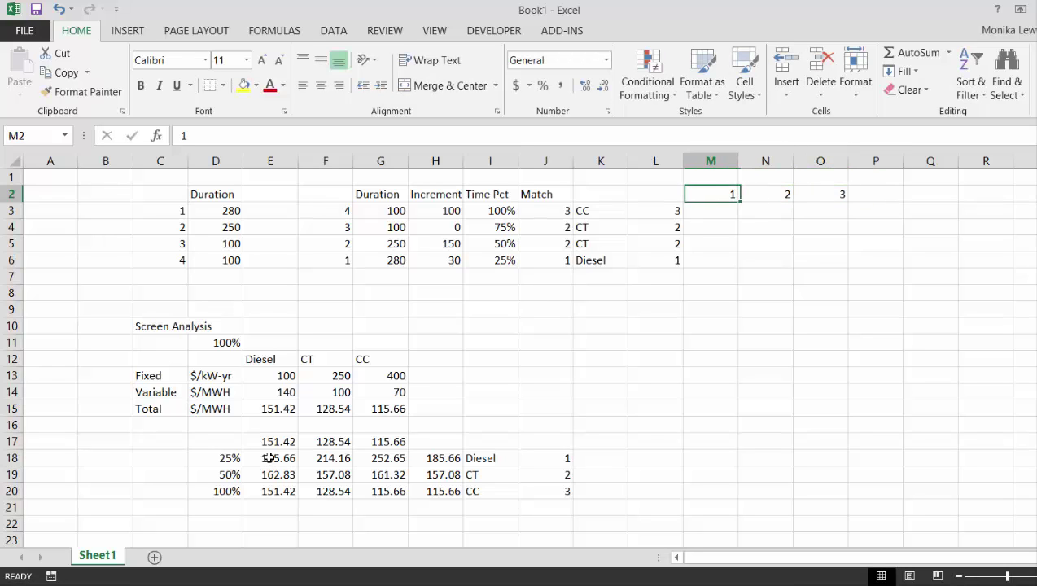
Copy the Diesel, CT and CC headings from E12:G12 into M1:O1 above the numbered columns
{"action": "key", "text": "Up"}
{"action": "key", "text": "Down"}
{"action": "key", "text": "Down"}
{"action": "key", "text": "Down"}
{"action": "key", "text": "Down"}
{"action": "key", "text": "Down"}
{"action": "key", "text": "Down"}
{"action": "key", "text": "Down"}
{"action": "key", "text": "Down"}
{"action": "key", "text": "Down"}
{"action": "key", "text": "Left"}
{"action": "key", "text": "Left"}
{"action": "key", "text": "Left"}
{"action": "key", "text": "Left"}
{"action": "key", "text": "Left"}
{"action": "key", "text": "Left"}
{"action": "key", "text": "Left"}
{"action": "key", "text": "Left"}
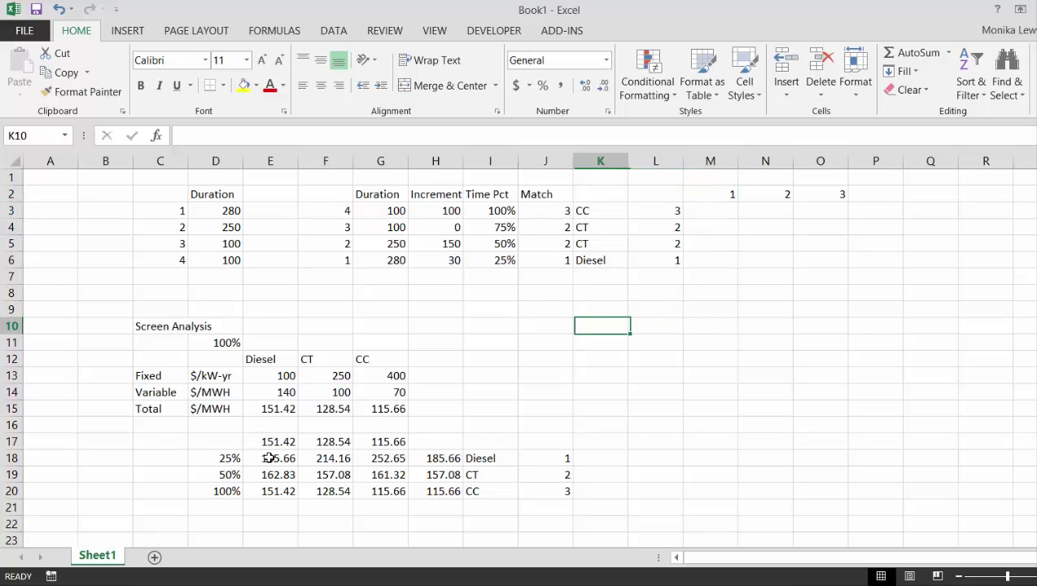
{"action": "key", "text": "Down"}
{"action": "key", "text": "Down"}
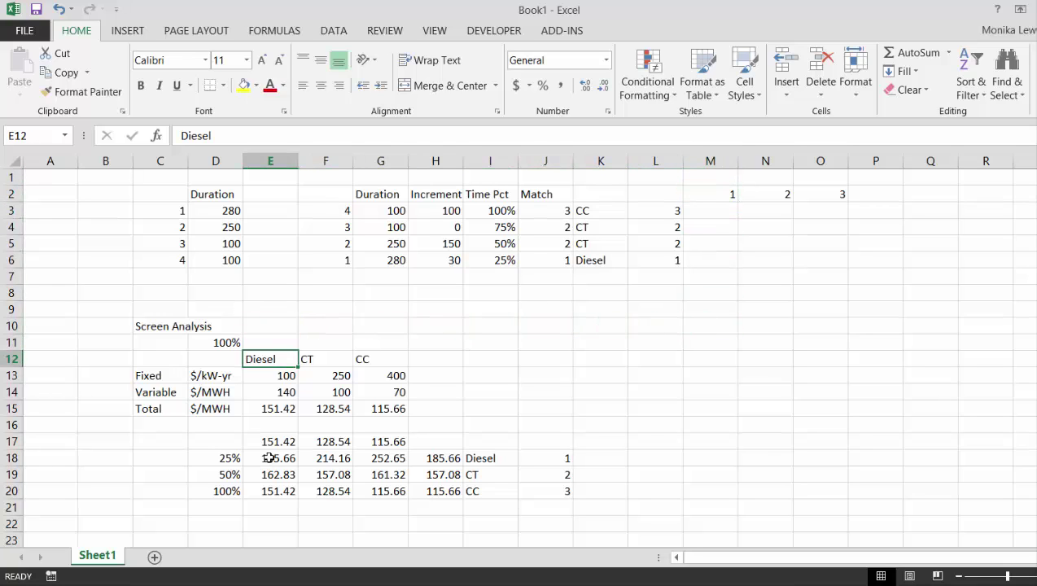
{"action": "key", "text": "shift+Right"}
{"action": "key", "text": "shift+Right"}
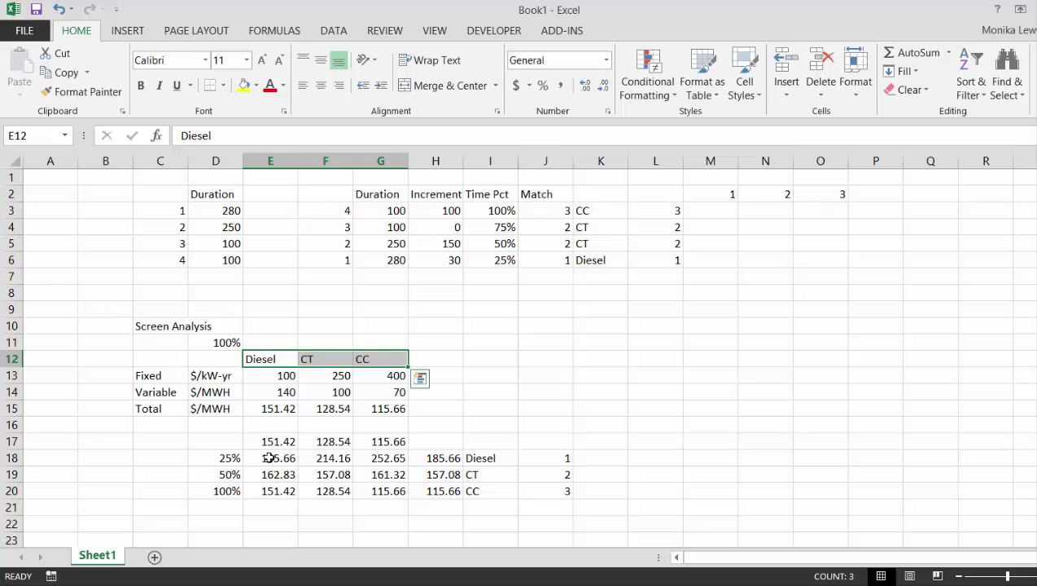
{"action": "key", "text": "ctrl+c"}
{"action": "key", "text": "Up"}
{"action": "key", "text": "Up"}
{"action": "key", "text": "Up"}
{"action": "key", "text": "Up"}
{"action": "key", "text": "Up"}
{"action": "key", "text": "Up"}
{"action": "key", "text": "Up"}
{"action": "key", "text": "Up"}
{"action": "key", "text": "Up"}
{"action": "key", "text": "Up"}
{"action": "key", "text": "Up"}
{"action": "key", "text": "Right"}
{"action": "key", "text": "Right"}
{"action": "key", "text": "Right"}
{"action": "key", "text": "Right"}
{"action": "key", "text": "Right"}
{"action": "key", "text": "Right"}
{"action": "key", "text": "Right"}
{"action": "key", "text": "Right"}
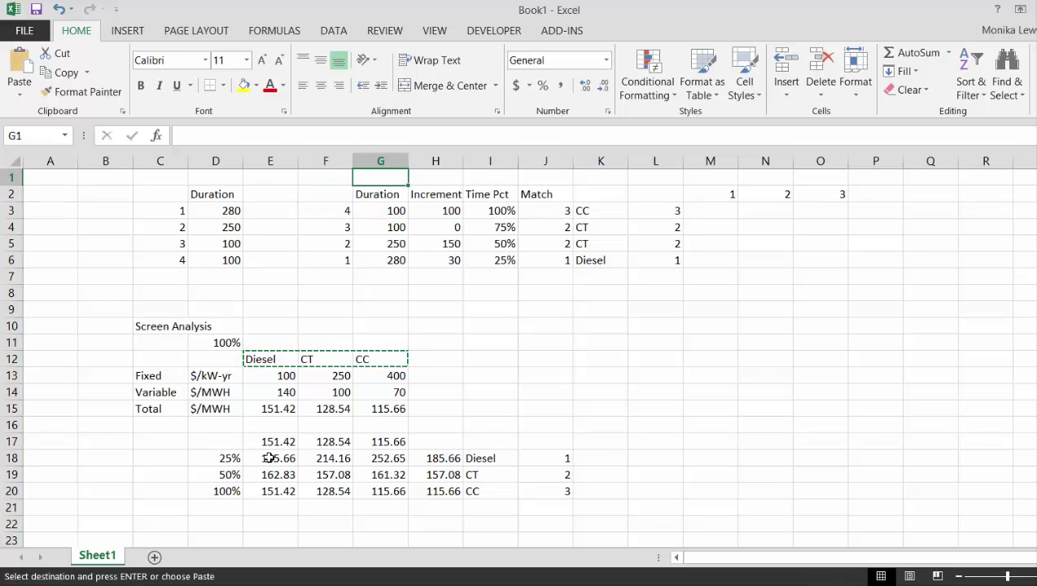
{"action": "key", "text": "ctrl+v"}
{"action": "key", "text": "Down"}
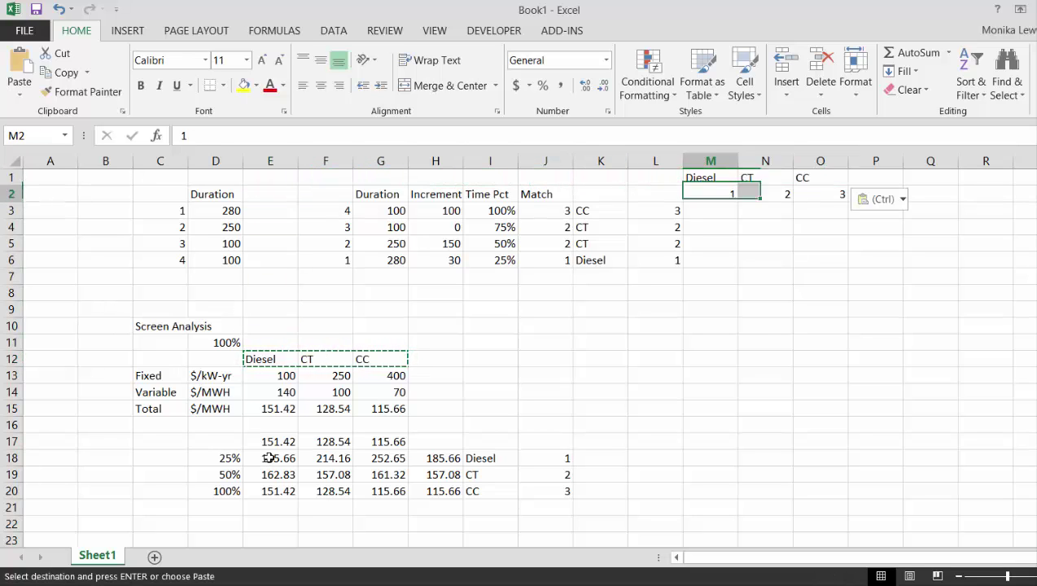
Examine how the row 3 increment and its match number relate to the Diesel, CT and CC columns
{"action": "key", "text": "Down"}
{"action": "key", "text": "Down"}
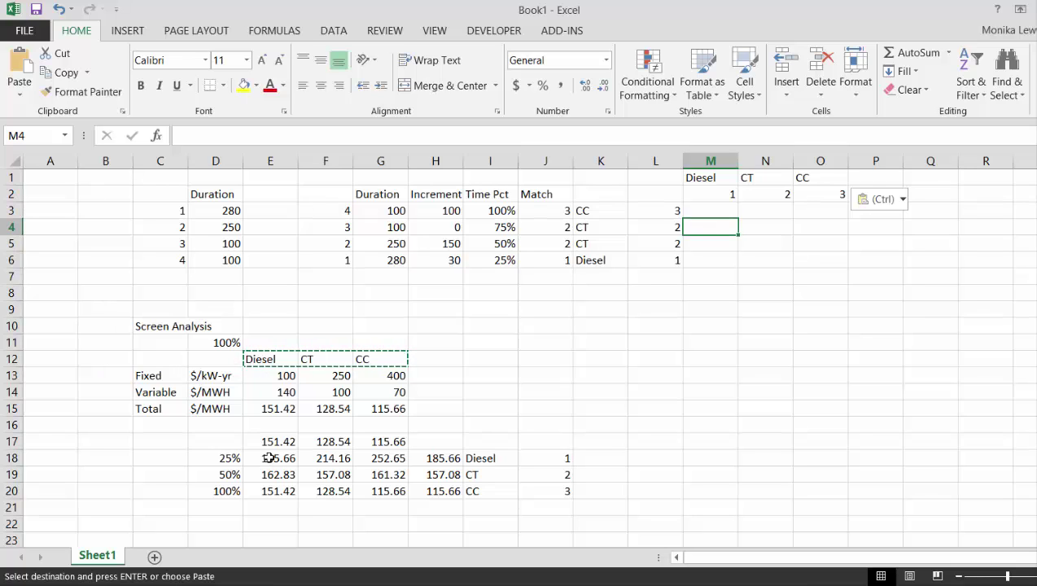
{"action": "key", "text": "Up"}
{"action": "key", "text": "Left"}
{"action": "key", "text": "Left"}
{"action": "key", "text": "Left"}
{"action": "key", "text": "Left"}
{"action": "key", "text": "Left"}
{"action": "key", "text": "Left"}
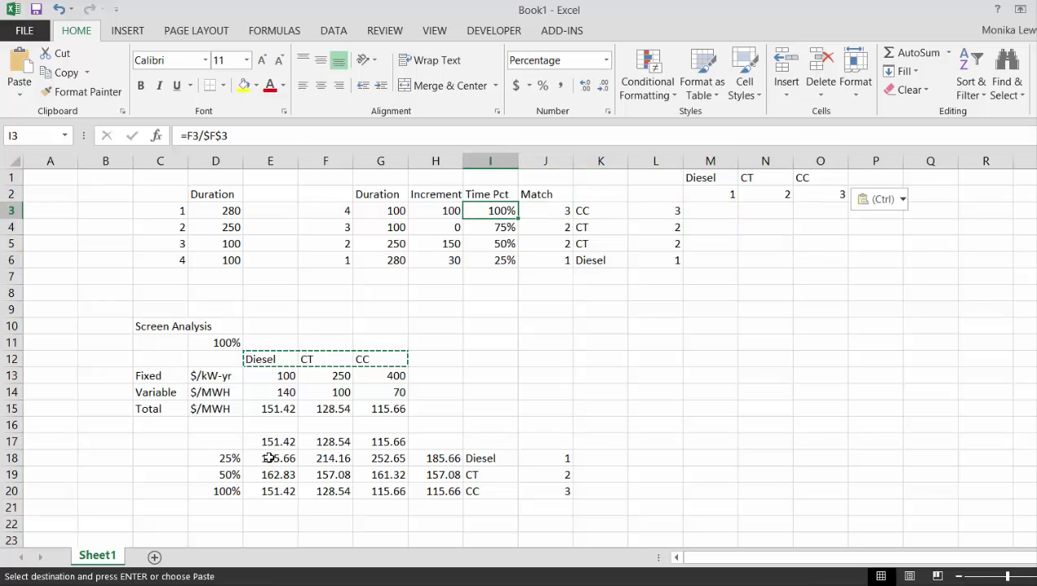
{"action": "key", "text": "Right"}
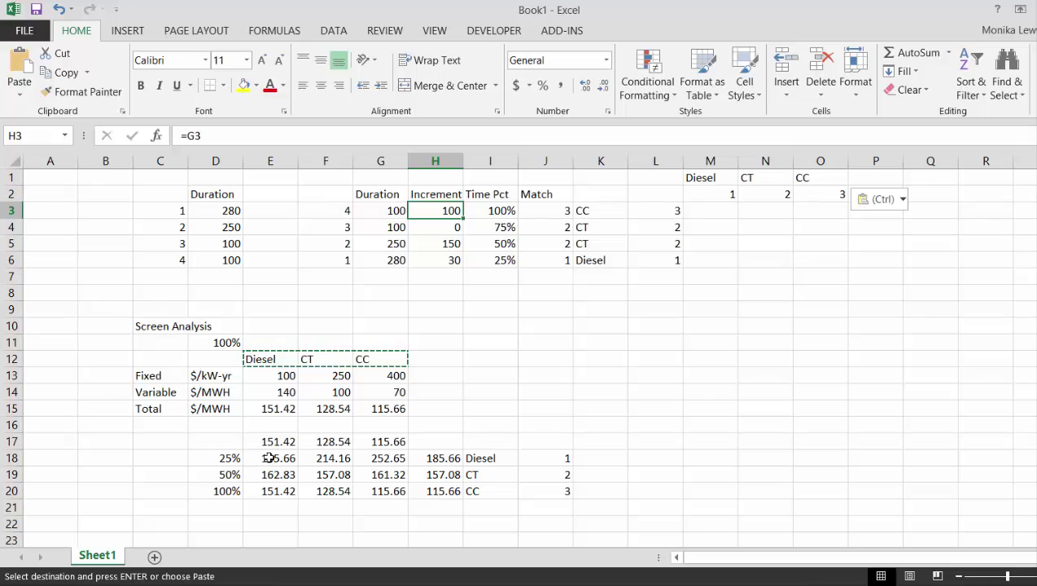
{"action": "key", "text": "Right"}
{"action": "key", "text": "Right"}
{"action": "key", "text": "Right"}
{"action": "key", "text": "Right"}
{"action": "key", "text": "Right"}
{"action": "key", "text": "Right"}
{"action": "key", "text": "Right"}
{"action": "key", "text": "Right"}
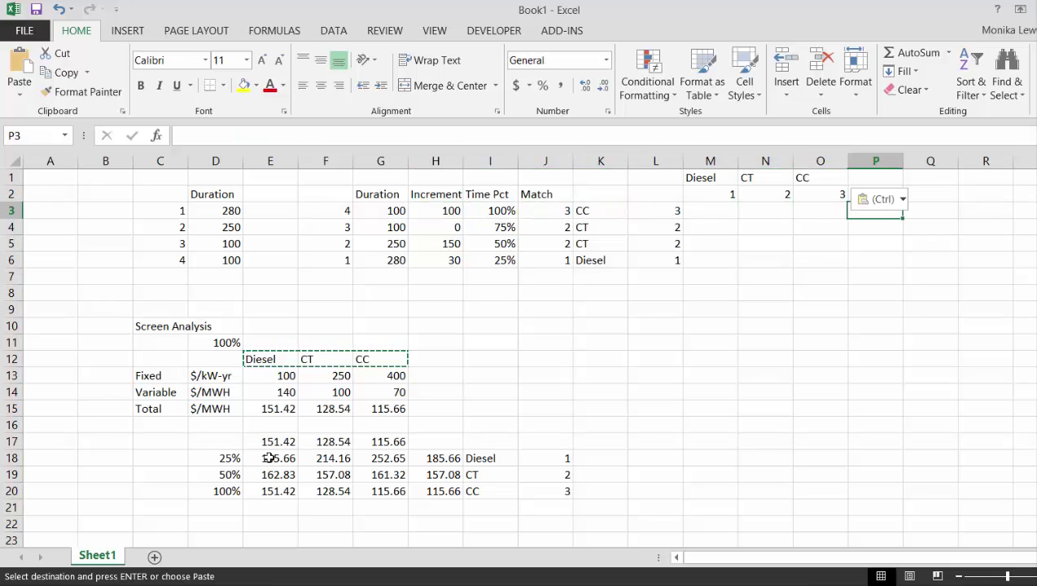
{"action": "key", "text": "Left"}
{"action": "key", "text": "Left"}
{"action": "key", "text": "Left"}
{"action": "key", "text": "Left"}
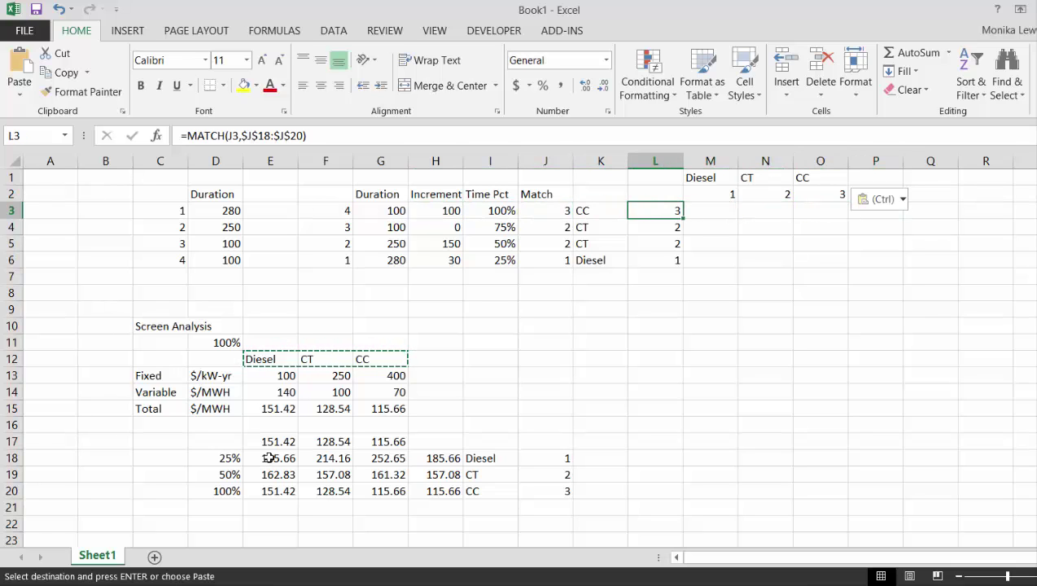
{"action": "key", "text": "Right"}
{"action": "key", "text": "Right"}
{"action": "key", "text": "Right"}
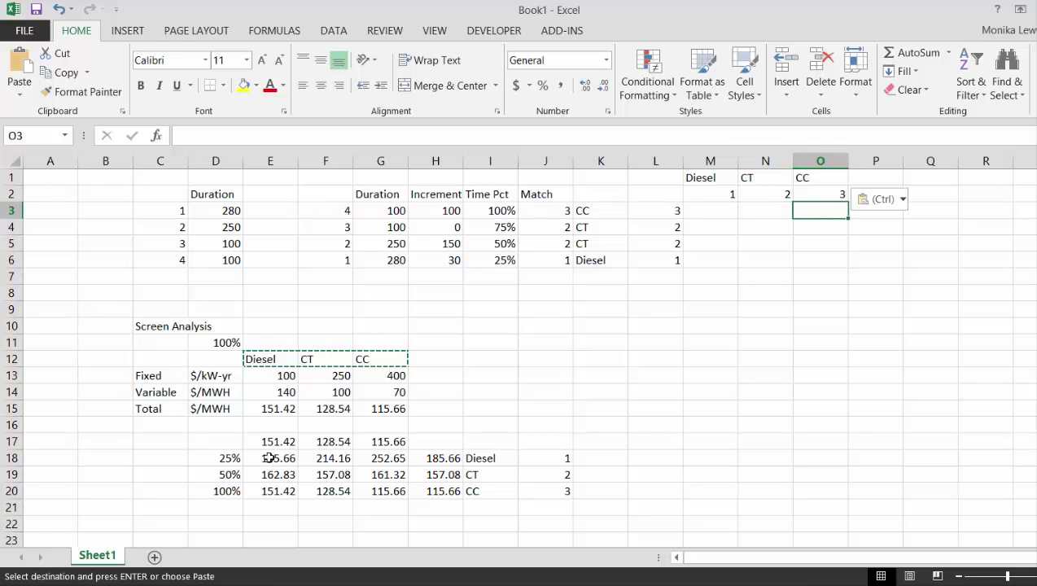
{"action": "key", "text": "Left"}
{"action": "key", "text": "Left"}
{"action": "key", "text": "Left"}
{"action": "key", "text": "Left"}
{"action": "key", "text": "Left"}
{"action": "key", "text": "Left"}
{"action": "key", "text": "Left"}
{"action": "key", "text": "Left"}
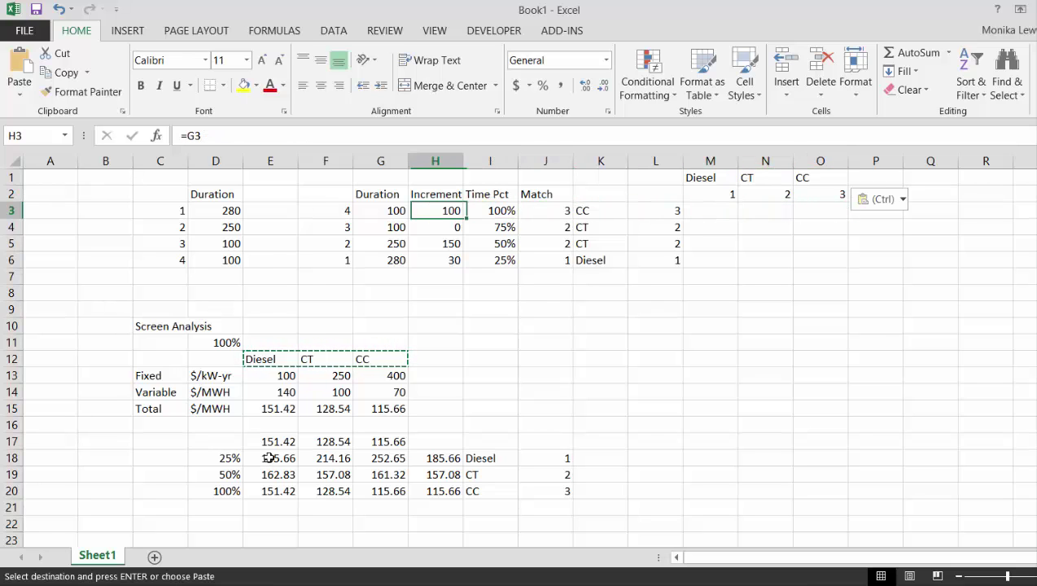
Examine the increments, match formulas and technology results in rows 4 and 5 against the numbered columns
{"action": "key", "text": "Right"}
{"action": "key", "text": "Down"}
{"action": "key", "text": "Right"}
{"action": "key", "text": "Right"}
{"action": "key", "text": "Right"}
{"action": "key", "text": "Right"}
{"action": "key", "text": "Right"}
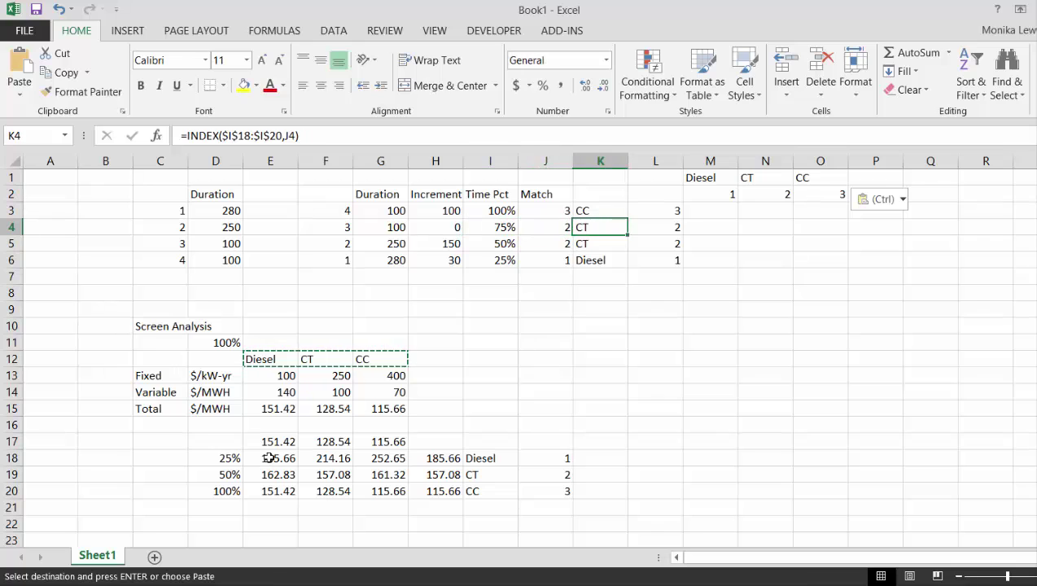
{"action": "key", "text": "Up"}
{"action": "key", "text": "Up"}
{"action": "key", "text": "Down"}
{"action": "key", "text": "Down"}
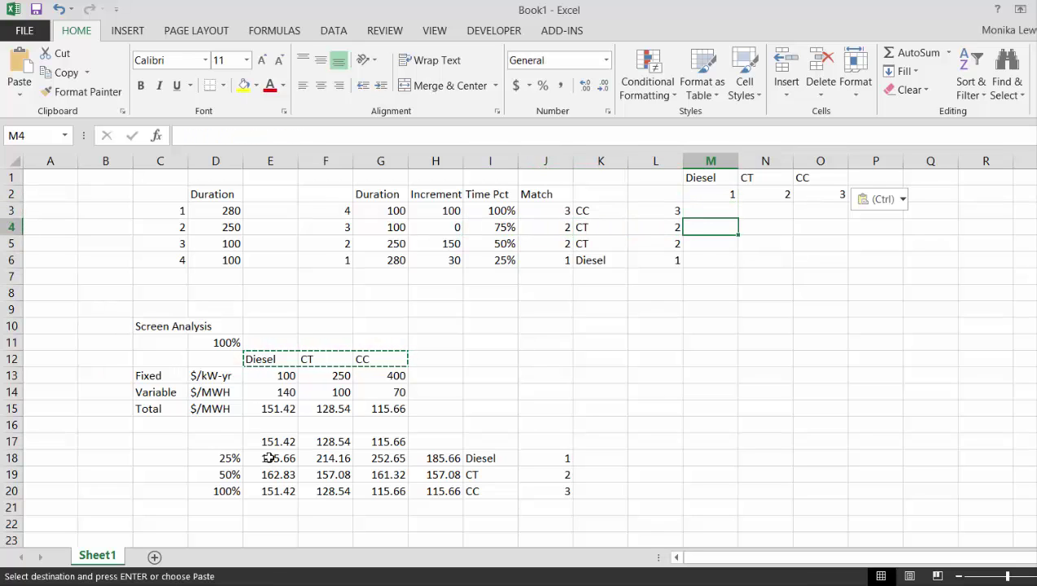
{"action": "key", "text": "Left"}
{"action": "key", "text": "Left"}
{"action": "key", "text": "Left"}
{"action": "key", "text": "Left"}
{"action": "key", "text": "Left"}
{"action": "key", "text": "Left"}
{"action": "key", "text": "Right"}
{"action": "key", "text": "Right"}
{"action": "key", "text": "Right"}
{"action": "key", "text": "Right"}
{"action": "key", "text": "Right"}
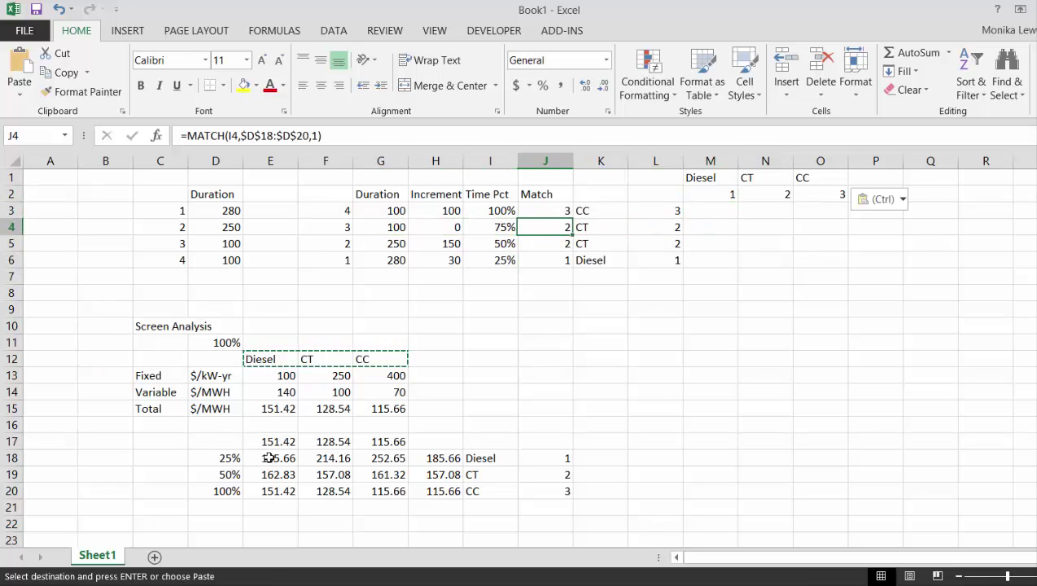
{"action": "key", "text": "Right"}
{"action": "key", "text": "Right"}
{"action": "key", "text": "Right"}
{"action": "key", "text": "Right"}
{"action": "key", "text": "Left"}
{"action": "key", "text": "Left"}
{"action": "key", "text": "Left"}
{"action": "key", "text": "Left"}
{"action": "key", "text": "Left"}
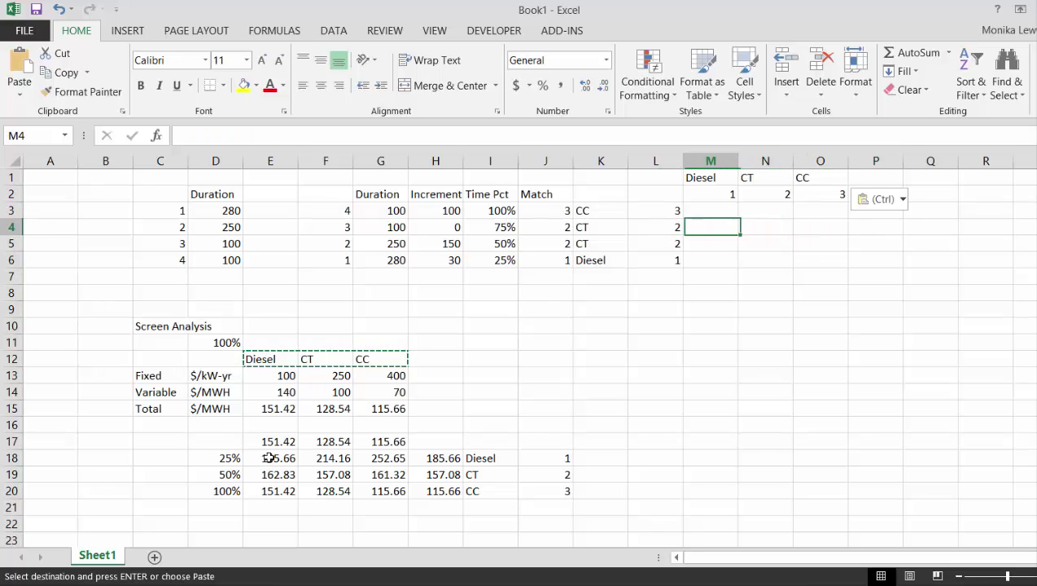
{"action": "key", "text": "Left"}
{"action": "key", "text": "Left"}
{"action": "key", "text": "Down"}
{"action": "key", "text": "Left"}
{"action": "key", "text": "Left"}
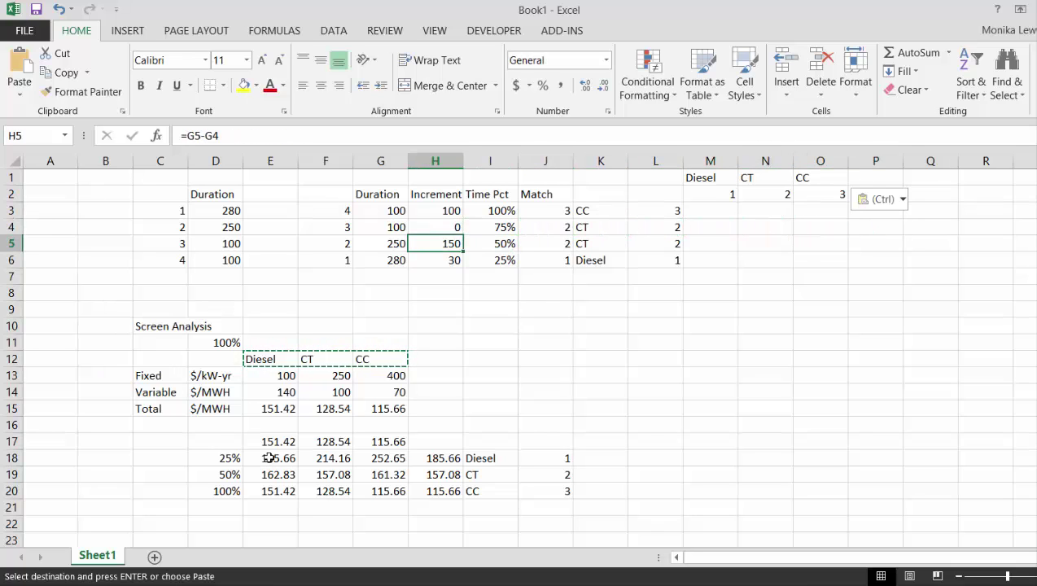
{"action": "key", "text": "Right"}
{"action": "key", "text": "Right"}
{"action": "key", "text": "Right"}
{"action": "key", "text": "Right"}
{"action": "key", "text": "Right"}
Enter a formula in M3 that allocates the increment when the column number equals the match number: =(M$2=$L3)*$H3
{"action": "key", "text": "Up"}
{"action": "key", "text": "Up"}
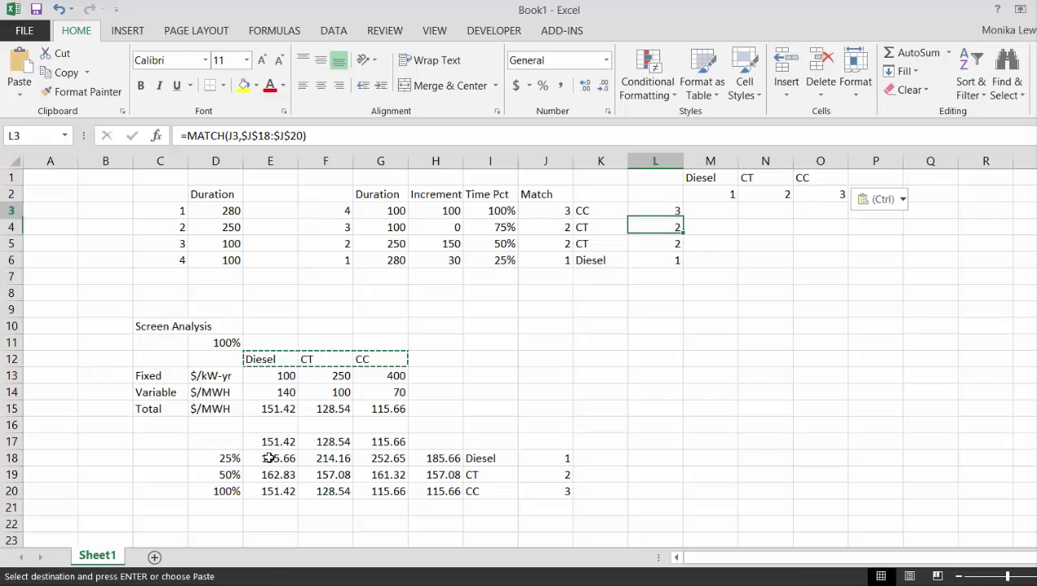
{"action": "key", "text": "Right"}
{"action": "type", "text": "=("}
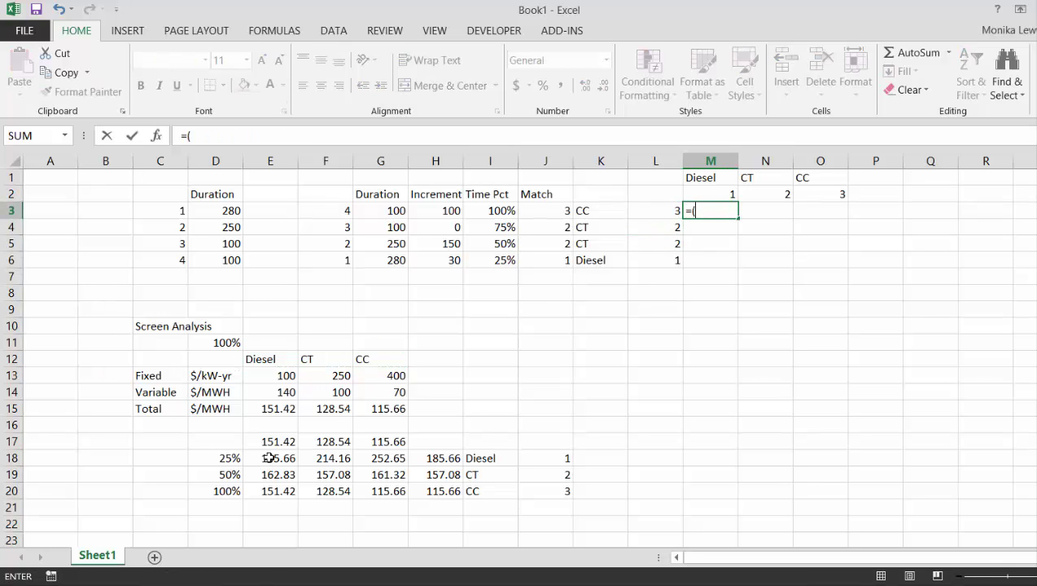
{"action": "key", "text": "Up"}
{"action": "key", "text": "F4"}
{"action": "key", "text": "F4"}
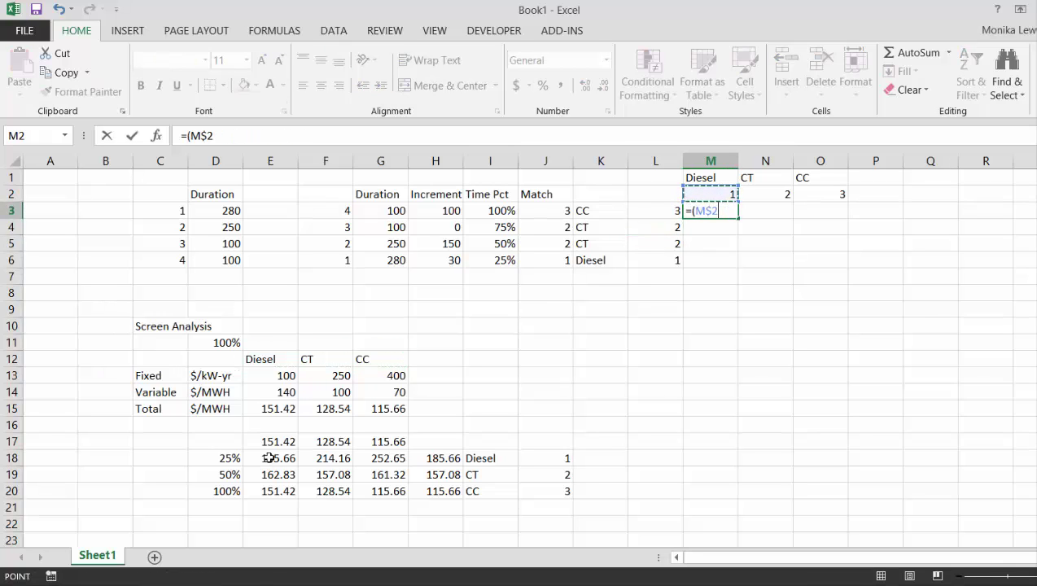
{"action": "type", "text": "="}
{"action": "key", "text": "Left"}
{"action": "key", "text": "F4"}
{"action": "key", "text": "F4"}
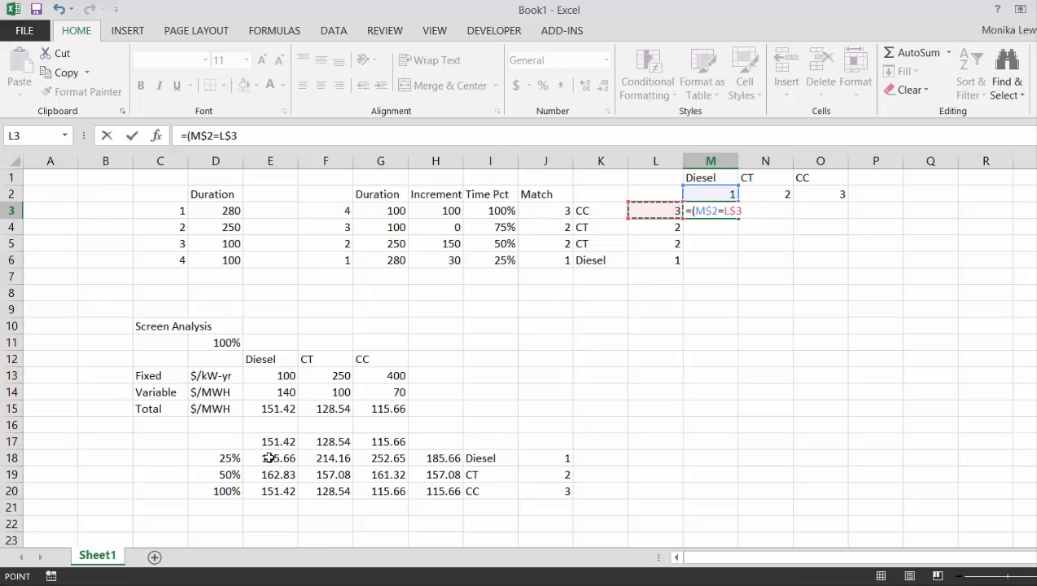
{"action": "type", "text": ")*"}
{"action": "key", "text": "BackSpace"}
{"action": "key", "text": "BackSpace"}
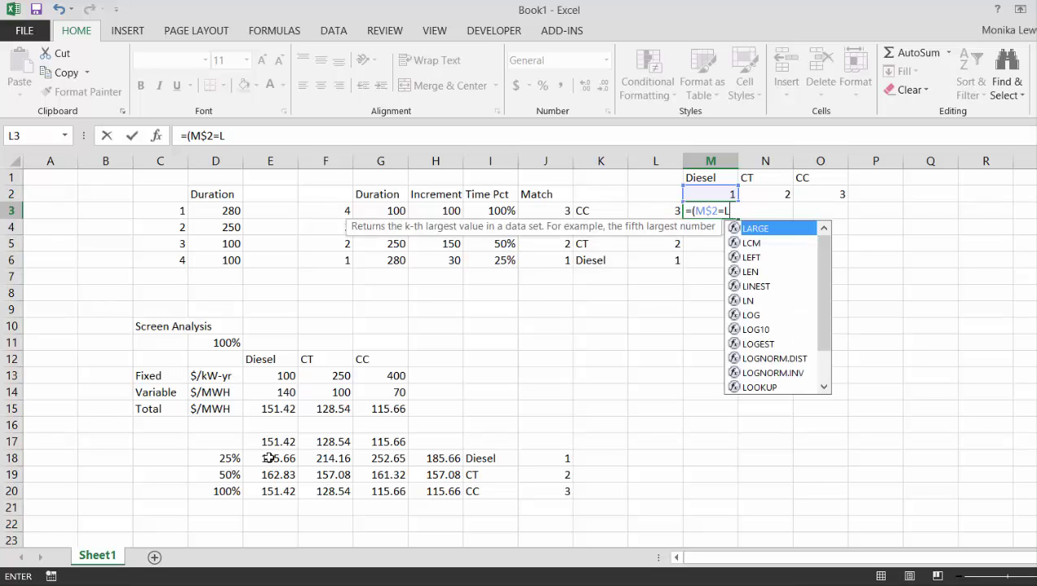
{"action": "key", "text": "Left"}
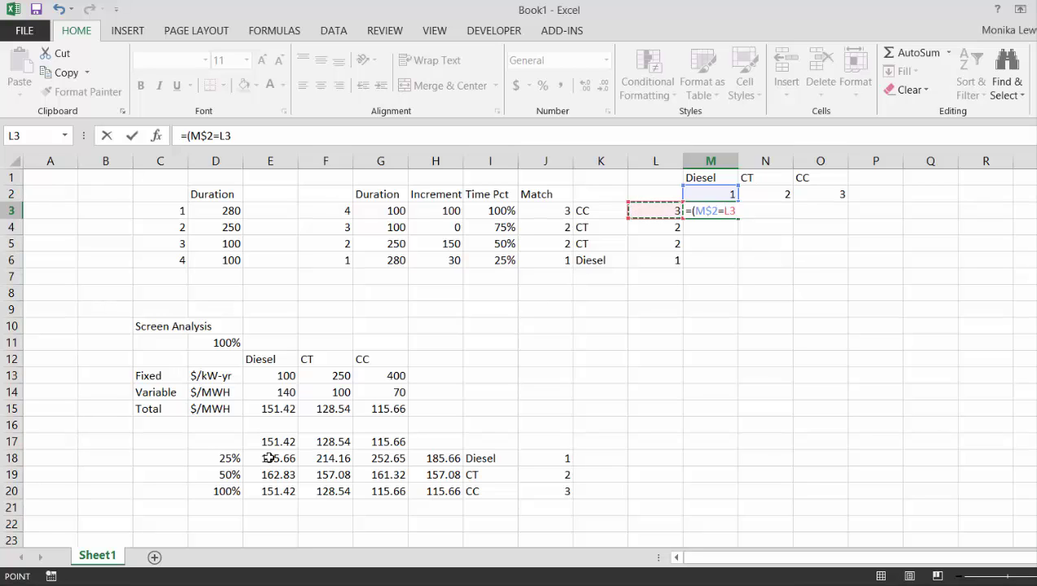
{"action": "key", "text": "F4"}
{"action": "key", "text": "F4"}
{"action": "key", "text": "F4"}
{"action": "type", "text": ")*"}
{"action": "key", "text": "Left"}
{"action": "key", "text": "Left"}
{"action": "key", "text": "Left"}
{"action": "key", "text": "Left"}
{"action": "key", "text": "Left"}
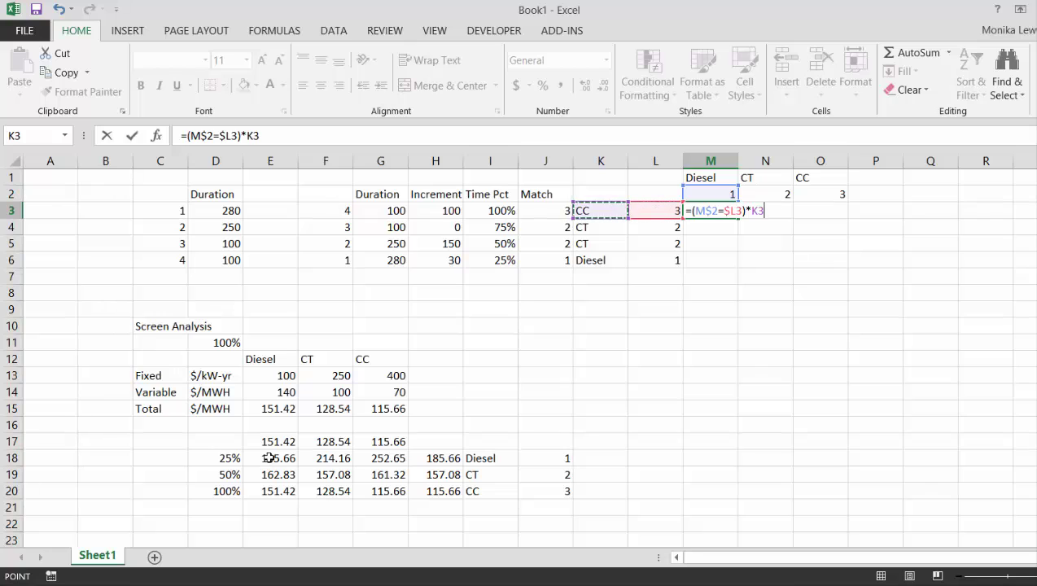
{"action": "key", "text": "F4"}
{"action": "key", "text": "F4"}
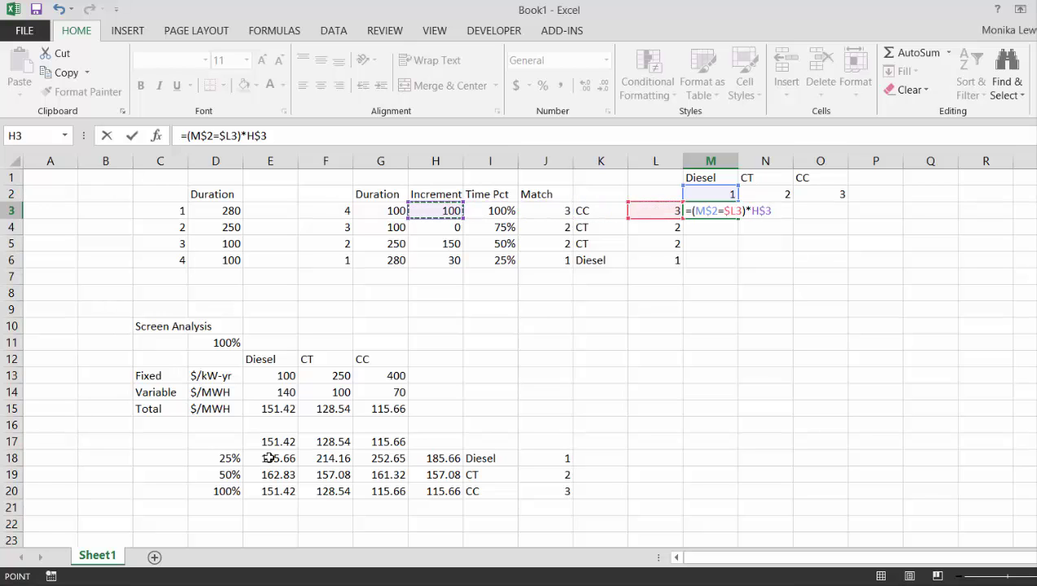
{"action": "key", "text": "F4"}
{"action": "key", "text": "ctrl+Return"}
Fill the M3 allocation formula across to column O and down through row 6
{"action": "key", "text": "shift+Right"}
{"action": "key", "text": "shift+Right"}
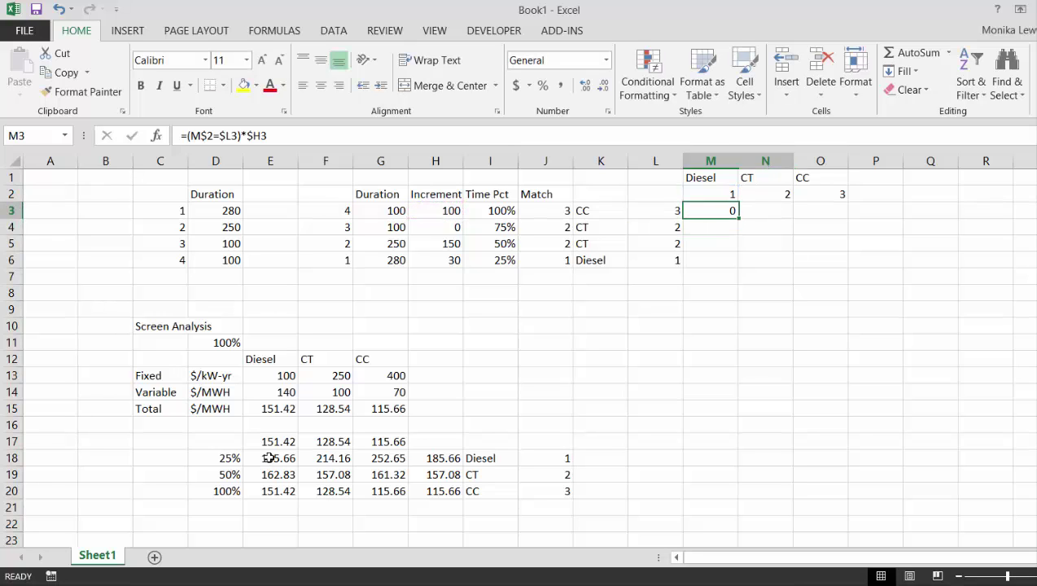
{"action": "key", "text": "ctrl+r"}
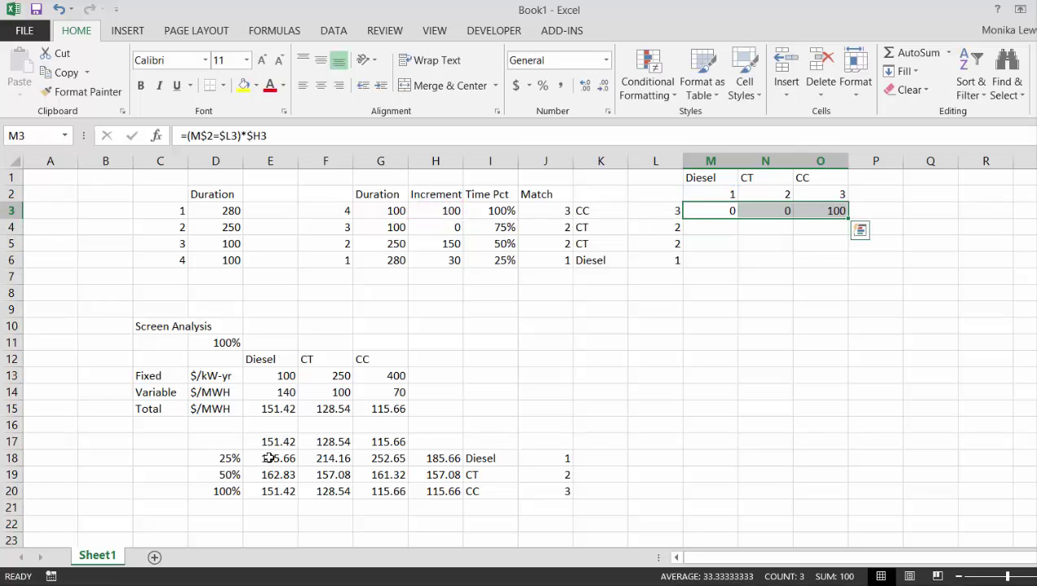
{"action": "key", "text": "shift+Down"}
{"action": "key", "text": "shift+Down"}
{"action": "key", "text": "shift+Down"}
{"action": "key", "text": "ctrl+d"}
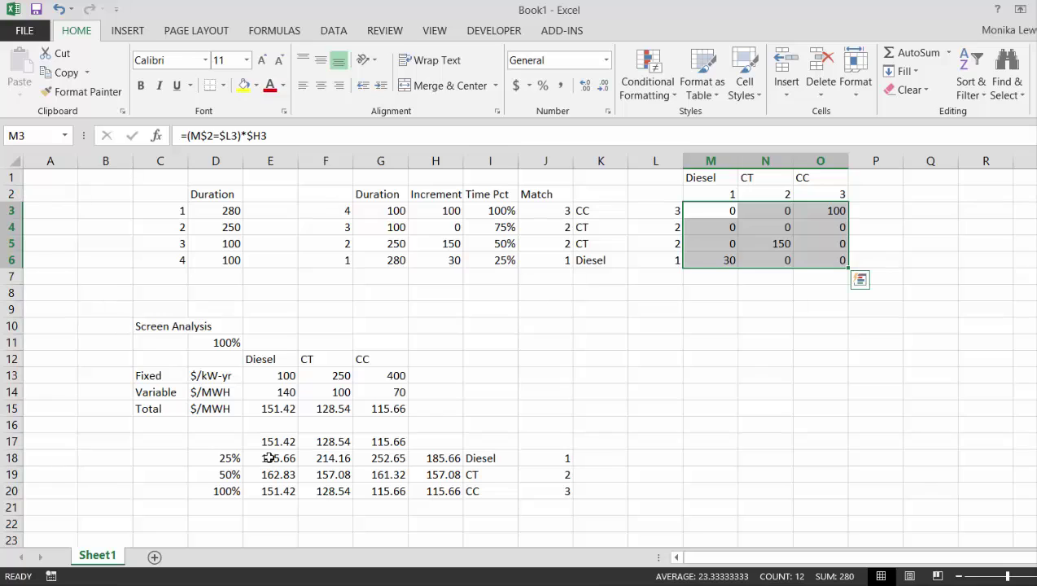
{"action": "key", "text": "Up"}
{"action": "key", "text": "Up"}
{"action": "key", "text": "Down"}
{"action": "key", "text": "Down"}
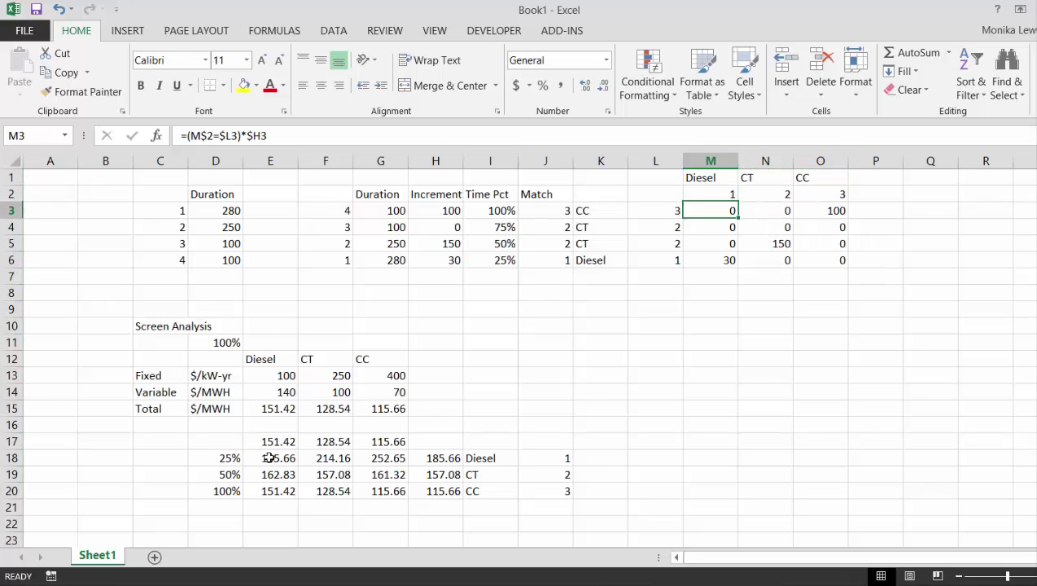
{"action": "key", "text": "Up"}
{"action": "key", "text": "Right"}
{"action": "key", "text": "Right"}
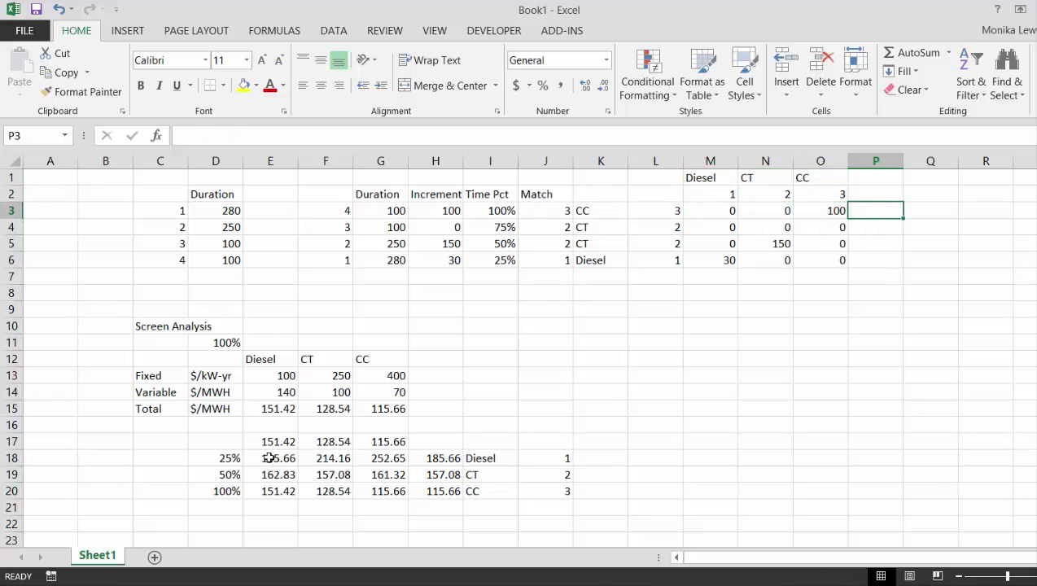
Examine the row 3 allocation formulas against the column numbers in row 2 and the match number in L3
{"action": "key", "text": "Left"}
{"action": "key", "text": "Left"}
{"action": "key", "text": "Left"}
{"action": "key", "text": "Up"}
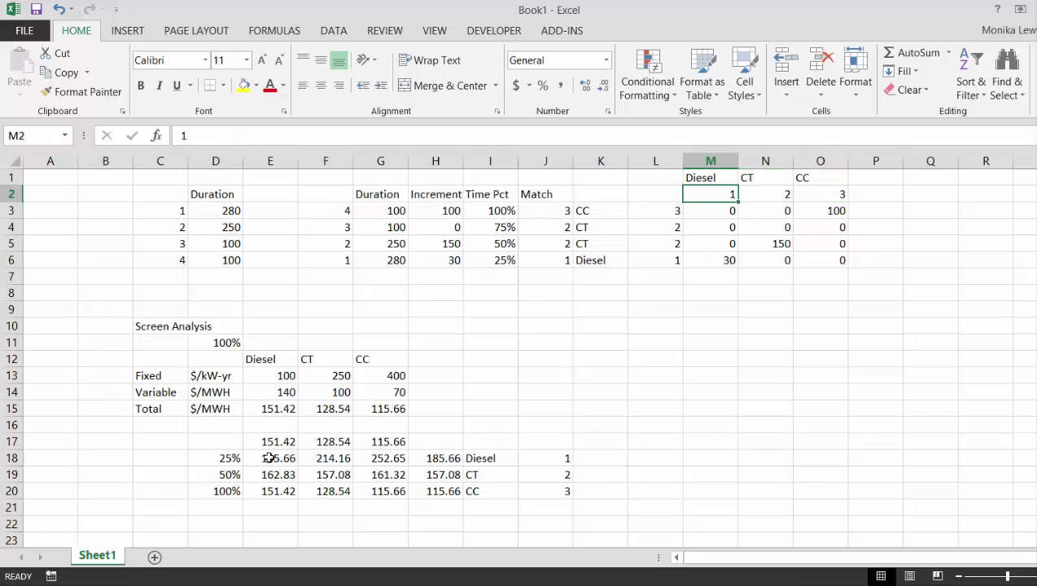
{"action": "key", "text": "Down"}
{"action": "key", "text": "Left"}
{"action": "key", "text": "Left"}
{"action": "key", "text": "Right"}
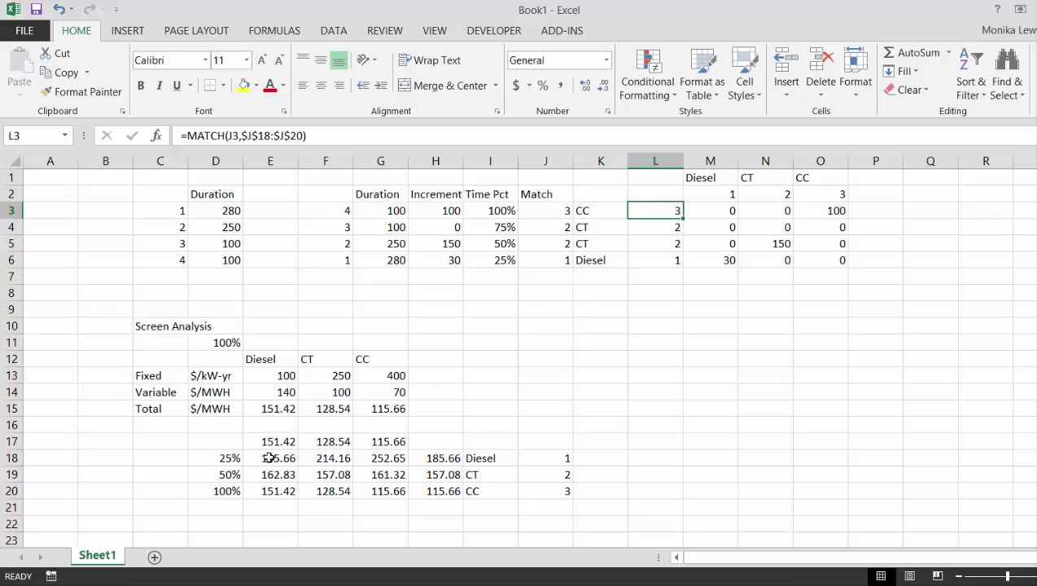
{"action": "key", "text": "Right"}
{"action": "key", "text": "Right"}
{"action": "key", "text": "Right"}
{"action": "key", "text": "Right"}
{"action": "key", "text": "Left"}
{"action": "key", "text": "Left"}
{"action": "key", "text": "Left"}
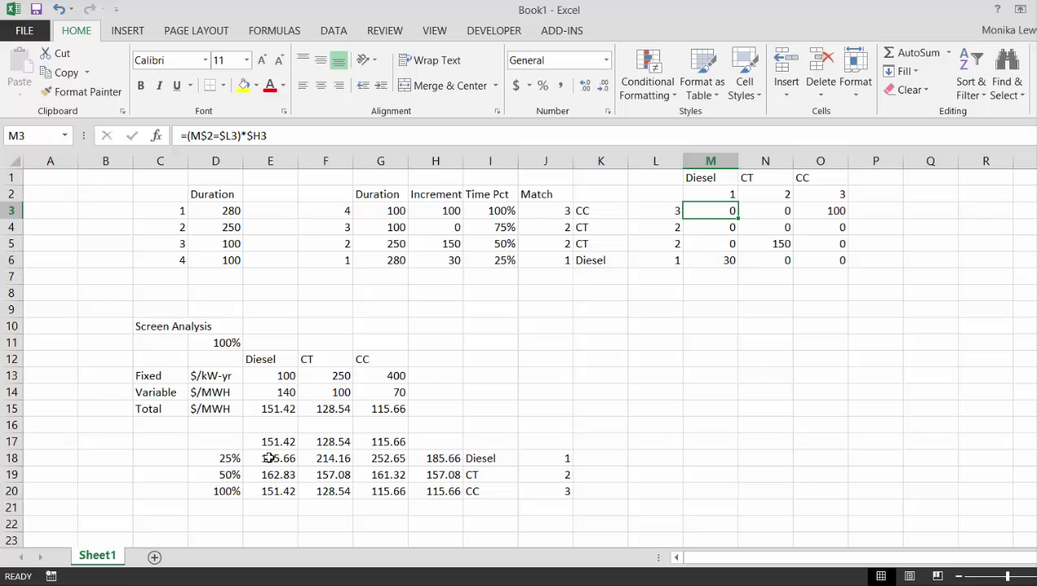
Make the M4 Diesel formula cumulative as =(M$2=$L4)*$H4+M3 and fill it down through M6
{"action": "key", "text": "Down"}
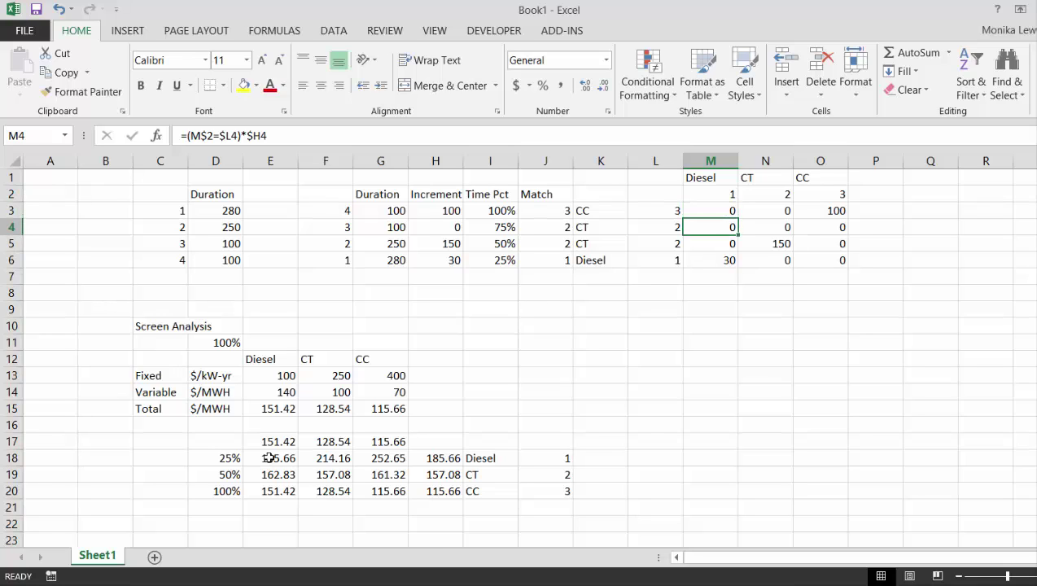
{"action": "key", "text": "F2"}
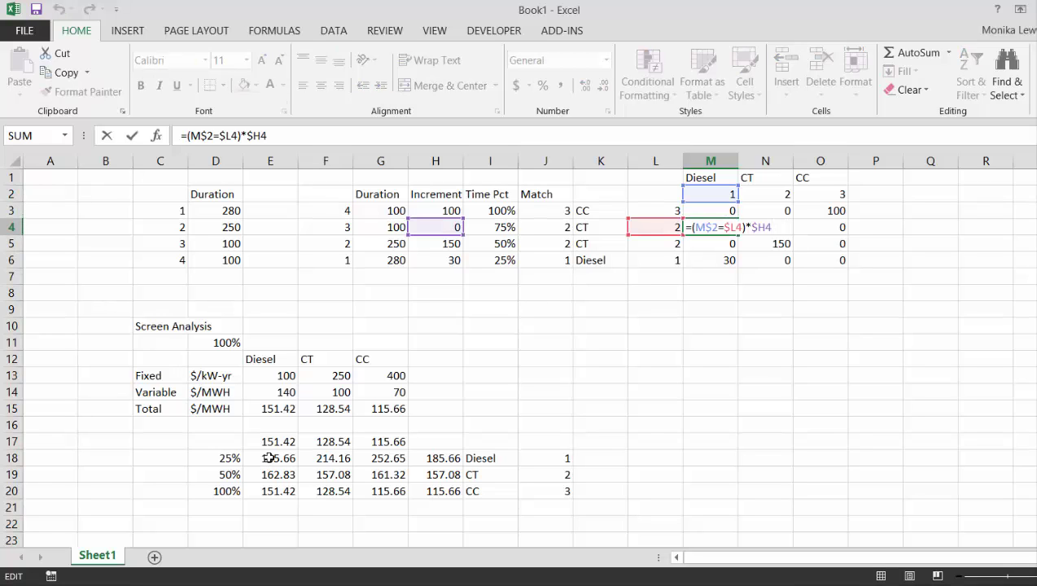
{"action": "type", "text": "+"}
{"action": "left_click", "coordinate": [703, 212]}
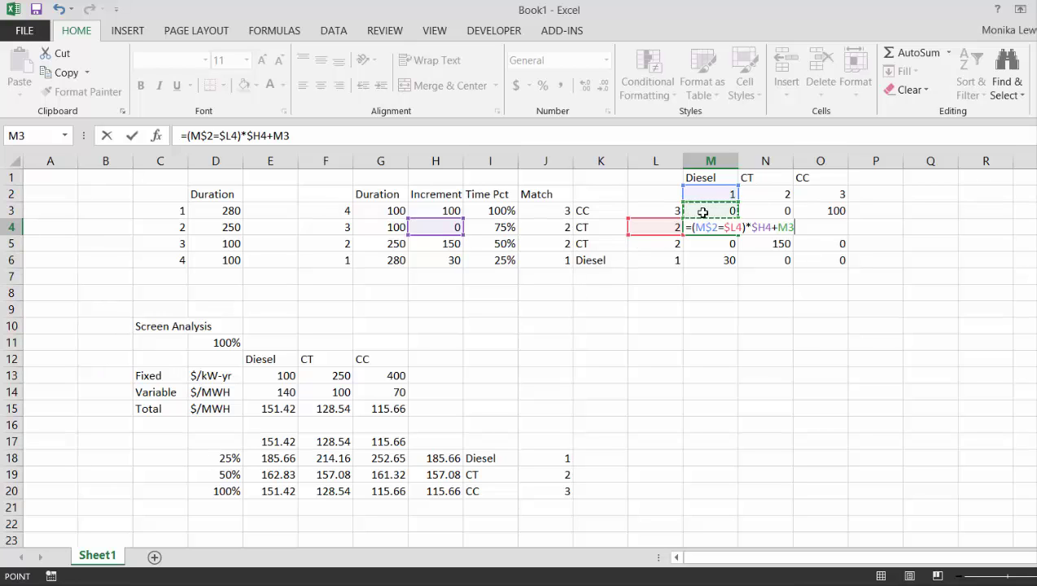
{"action": "key", "text": "Return"}
{"action": "key", "text": "Up"}
{"action": "key", "text": "shift+Down"}
{"action": "key", "text": "shift+Down"}
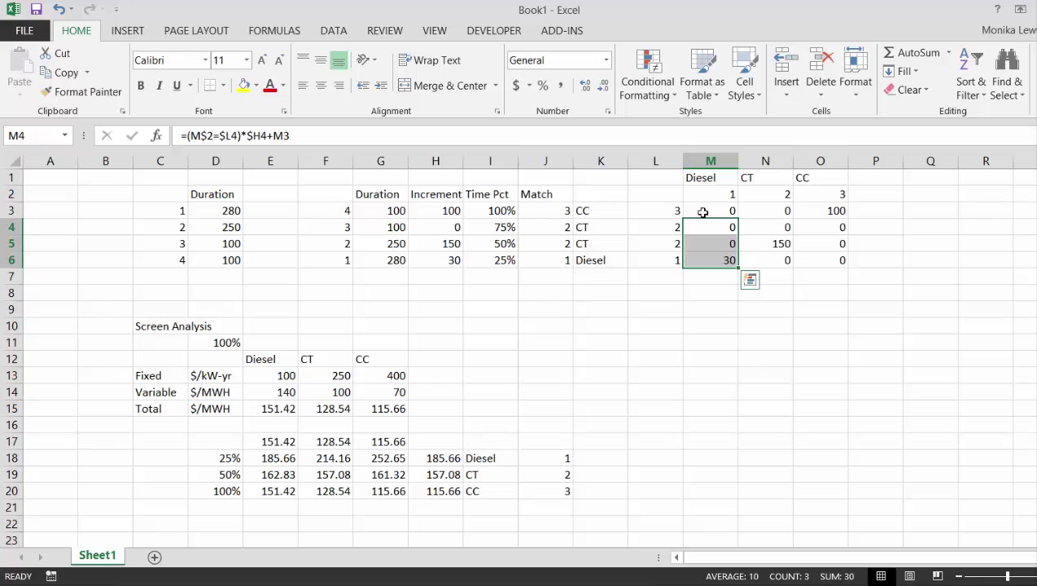
Make the N4 CT formula cumulative as =(N$2=$L4)*$H4+N3 and fill it down through N6
{"action": "key", "text": "Right"}
{"action": "key", "text": "F2"}
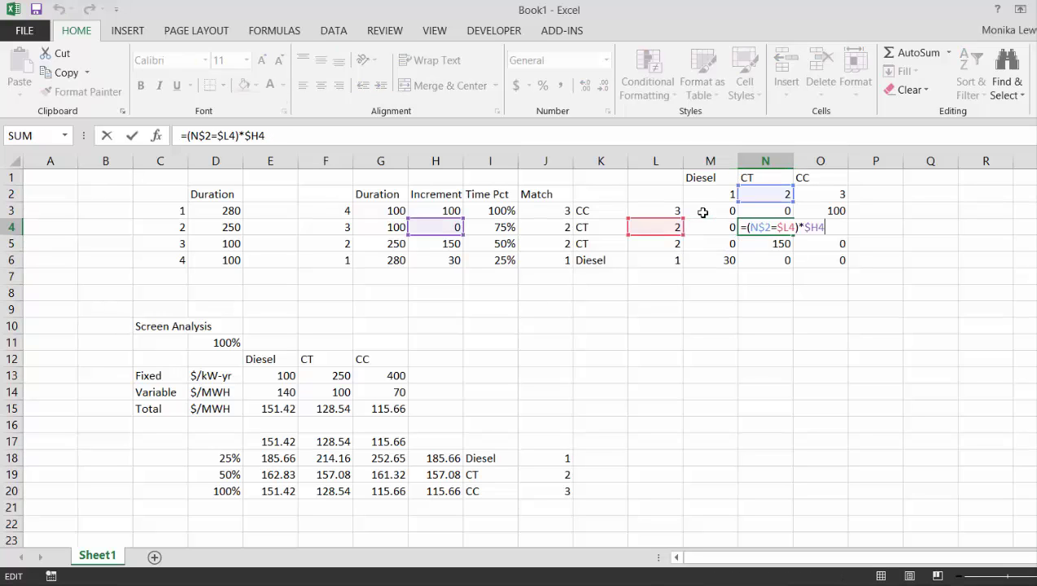
{"action": "type", "text": "+"}
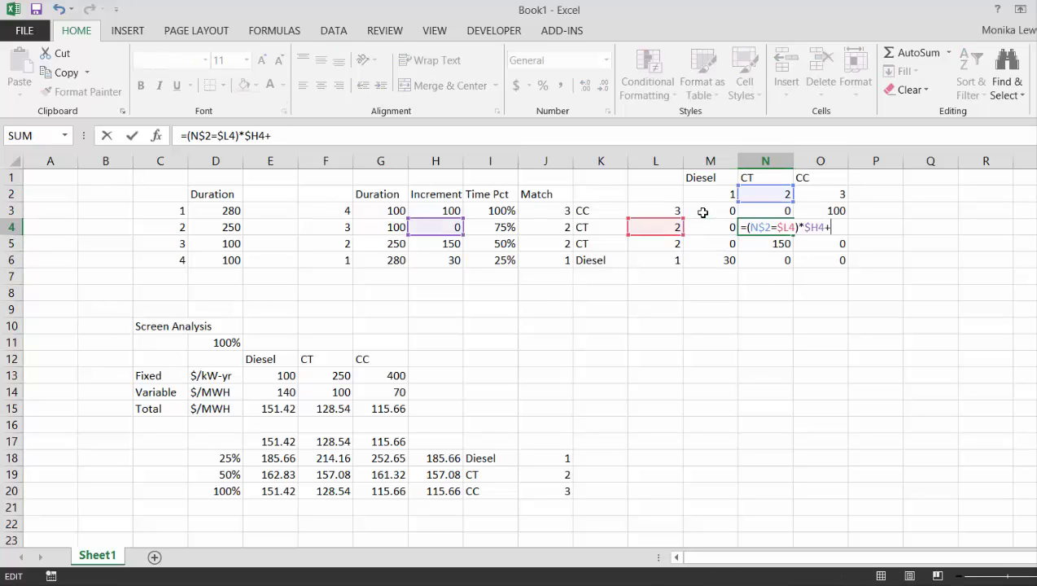
{"action": "left_click", "coordinate": [760, 211]}
{"action": "key", "text": "ctrl+Return"}
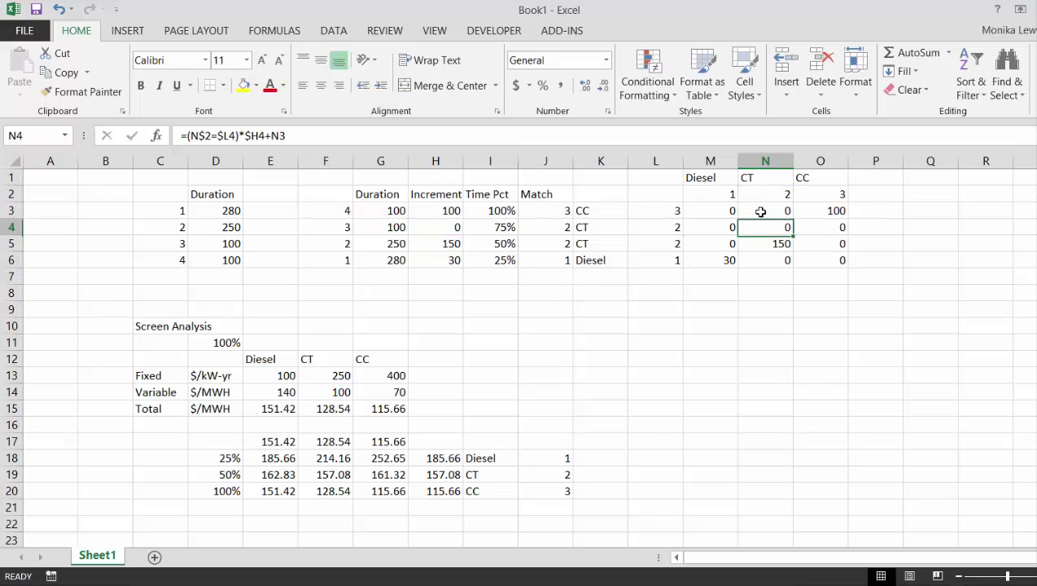
{"action": "key", "text": "shift+Down"}
{"action": "key", "text": "shift+Down"}
{"action": "key", "text": "ctrl+d"}
Make the O4 CC formula cumulative as =(O$2=$L4)*$H4+O3 and fill it down through O6
{"action": "key", "text": "Right"}
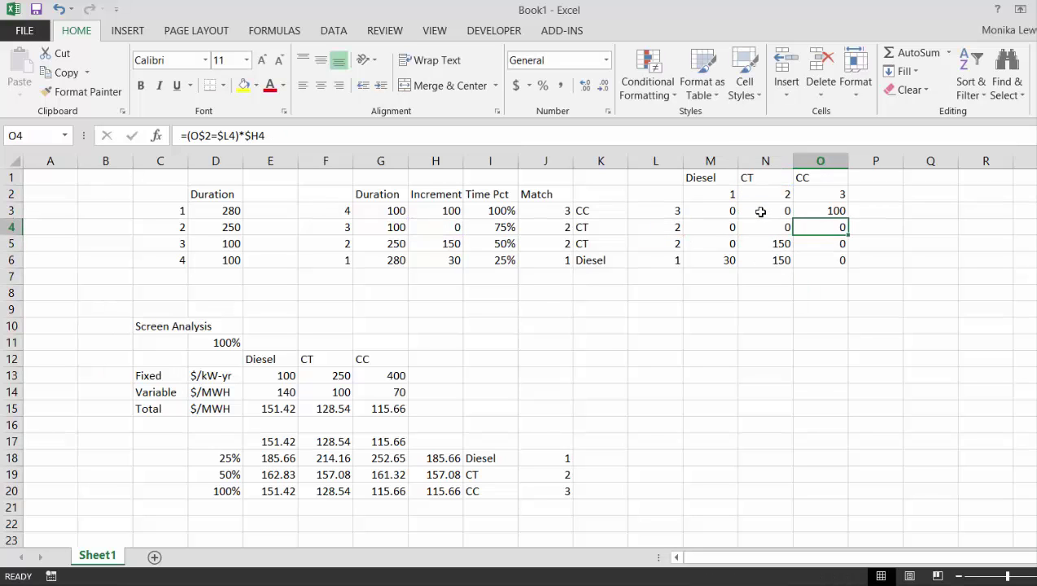
{"action": "key", "text": "Up"}
{"action": "key", "text": "Down"}
{"action": "key", "text": "F2"}
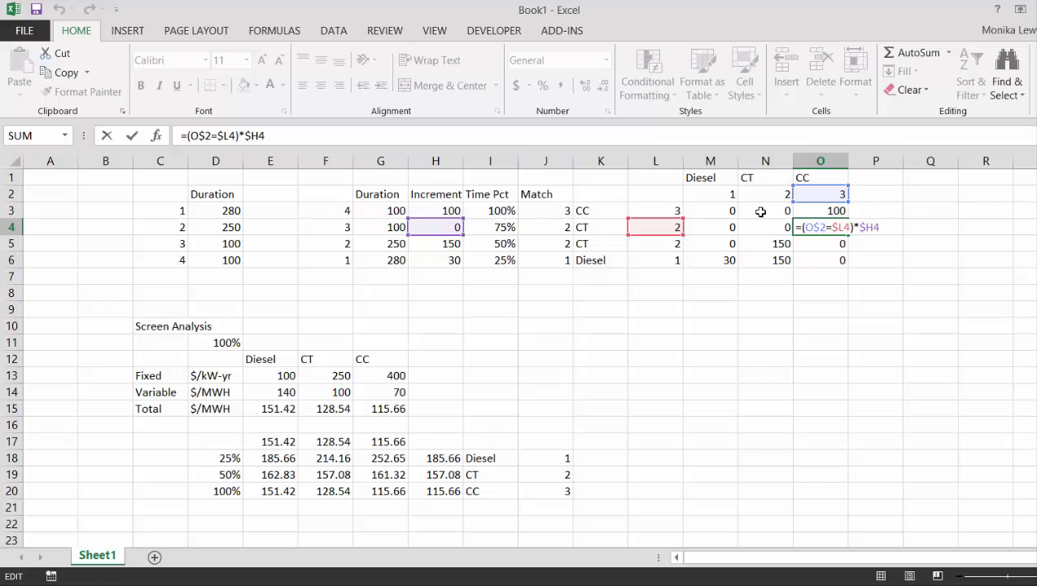
{"action": "type", "text": "+"}
{"action": "left_click", "coordinate": [824, 210]}
{"action": "key", "text": "Return"}
{"action": "key", "text": "Up"}
{"action": "key", "text": "shift+Down"}
{"action": "key", "text": "shift+Down"}
{"action": "key", "text": "ctrl+d"}
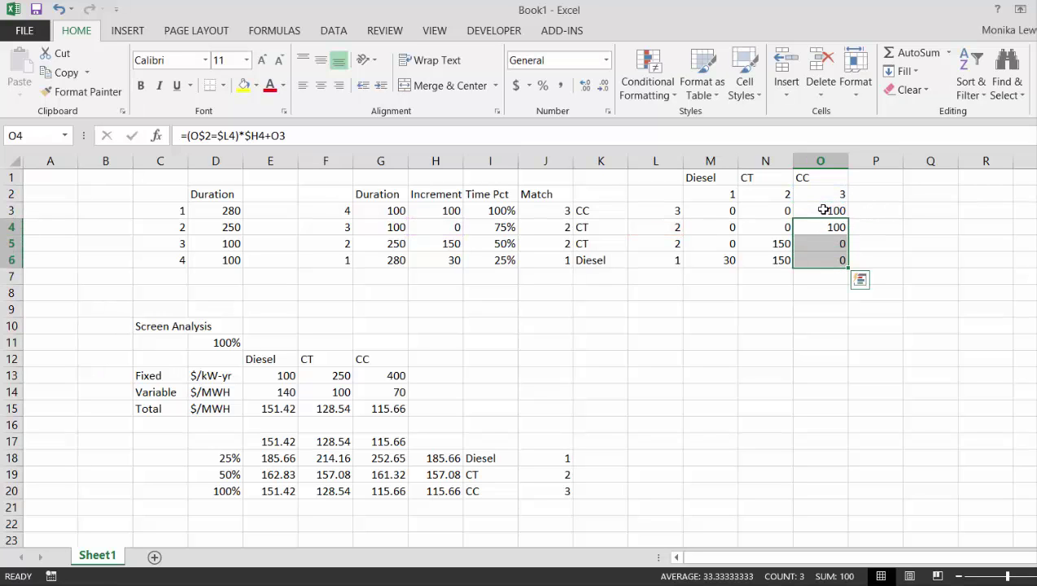
Insert a blank row at row 3, between the column numbers and the first row of allocated values
{"action": "key", "text": "Left"}
{"action": "key", "text": "Left"}
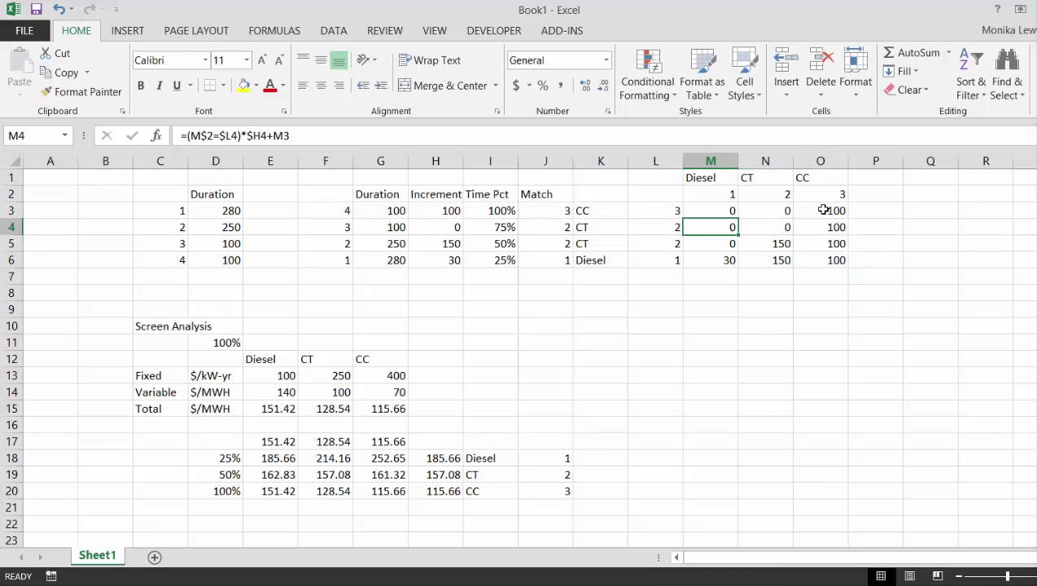
{"action": "key", "text": "Up"}
{"action": "key", "text": "Up"}
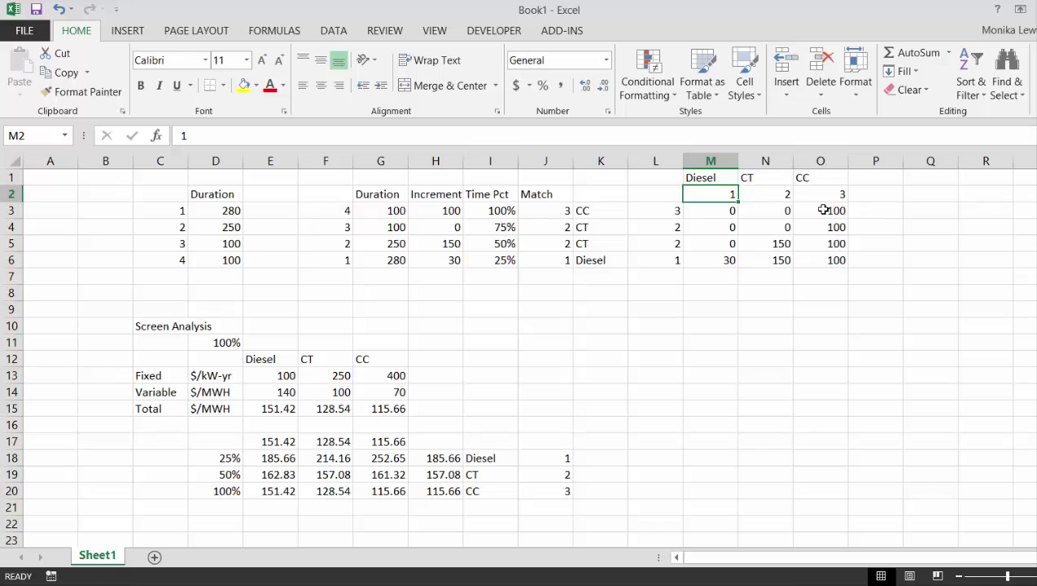
{"action": "key", "text": "Down"}
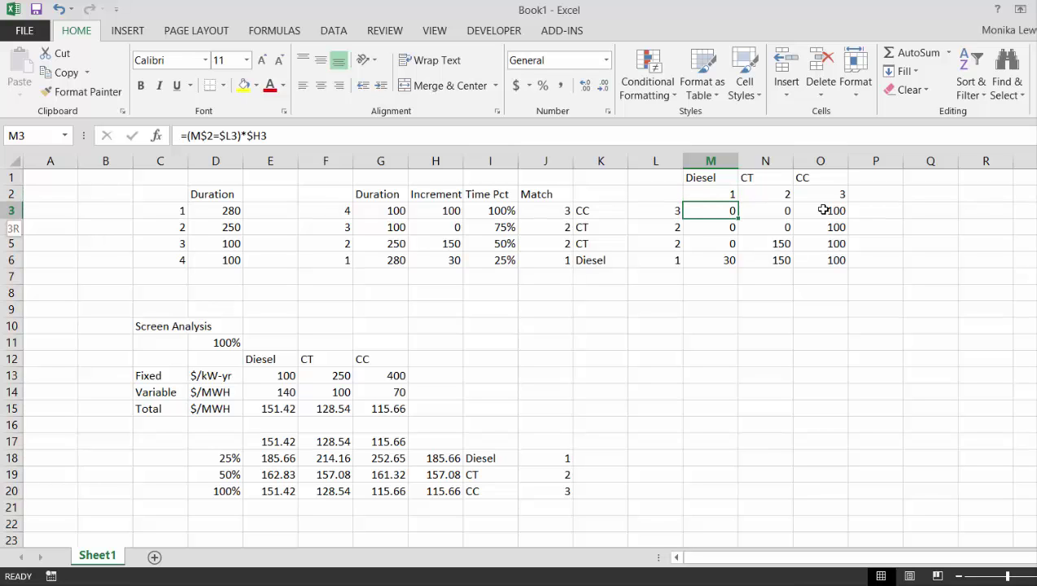
{"action": "key", "text": "shift+space"}
{"action": "key", "text": "ctrl+shift+plus"}
Move the Diesel, CT and CC headings from M1:O1 to M3:O3
{"action": "key", "text": "Up"}
{"action": "key", "text": "Up"}
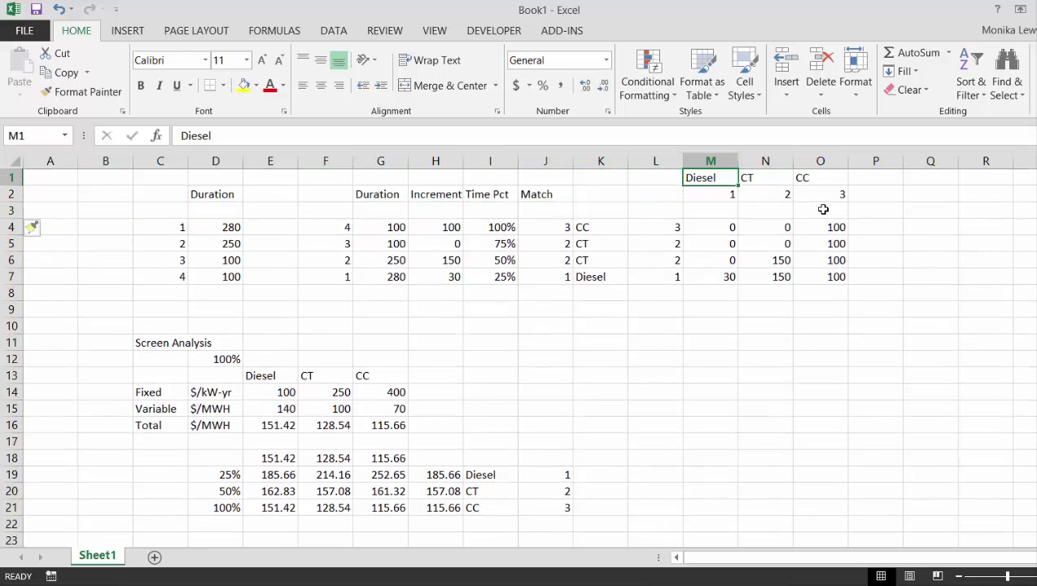
{"action": "key", "text": "shift+Right"}
{"action": "key", "text": "shift+Right"}
{"action": "key", "text": "ctrl+x"}
{"action": "key", "text": "Down"}
{"action": "key", "text": "Down"}
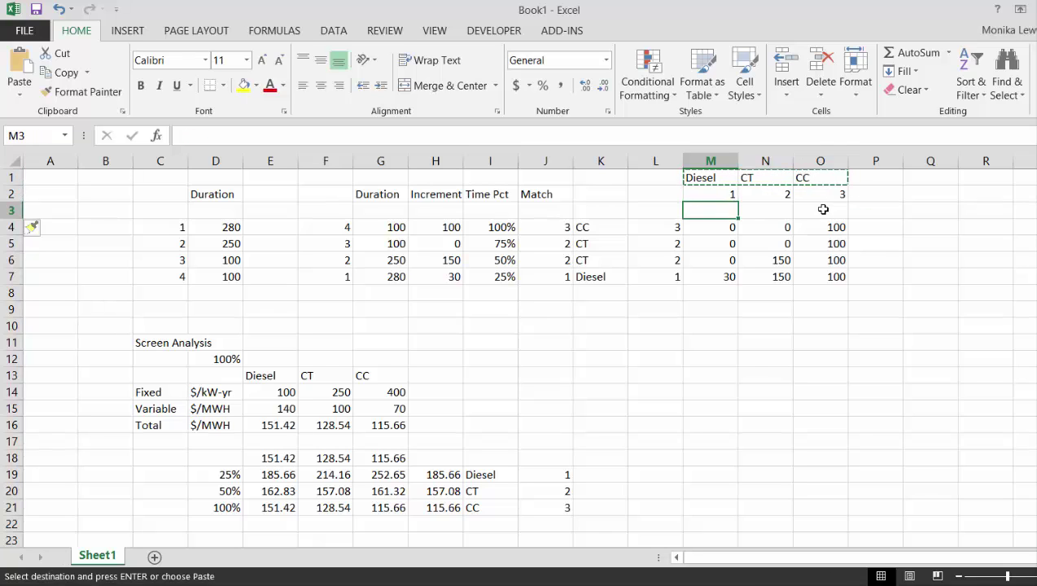
{"action": "key", "text": "ctrl+v"}
Insert a blank column at M, before the Diesel allocation column
{"action": "key", "text": "Down"}
{"action": "key", "text": "Left"}
{"action": "key", "text": "Up"}
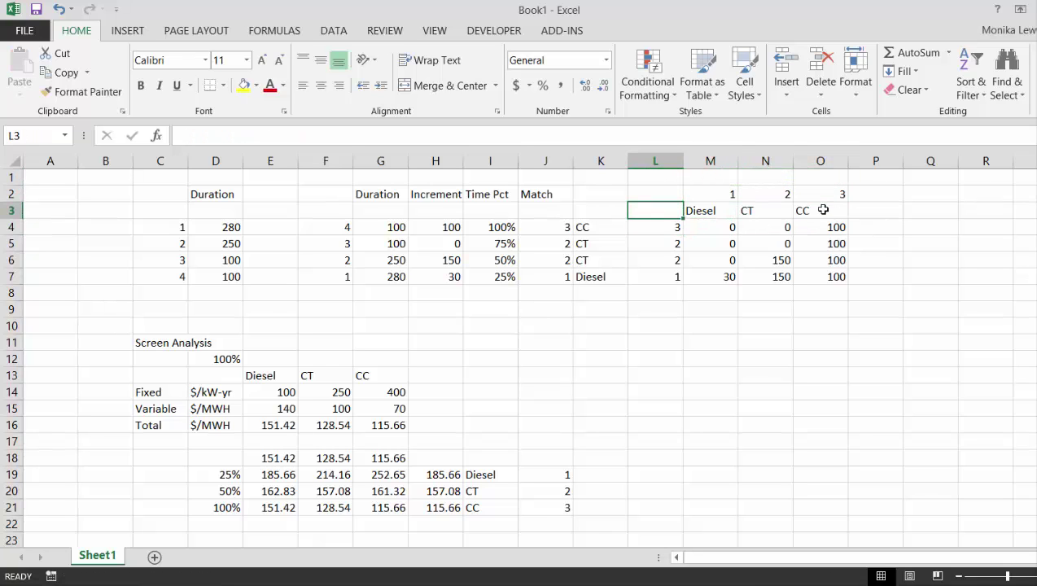
{"action": "key", "text": "Right"}
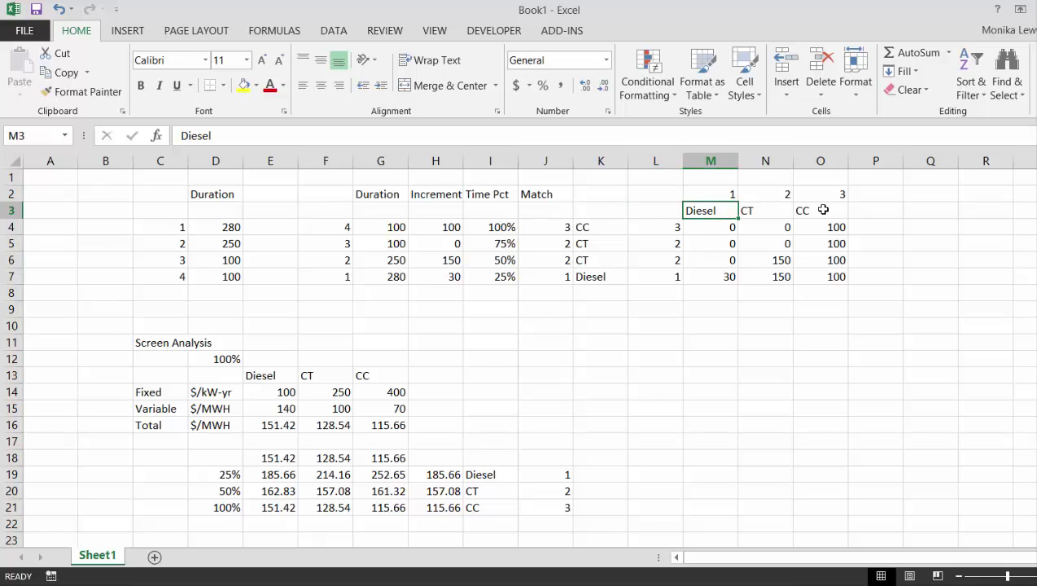
{"action": "key", "text": "ctrl+space"}
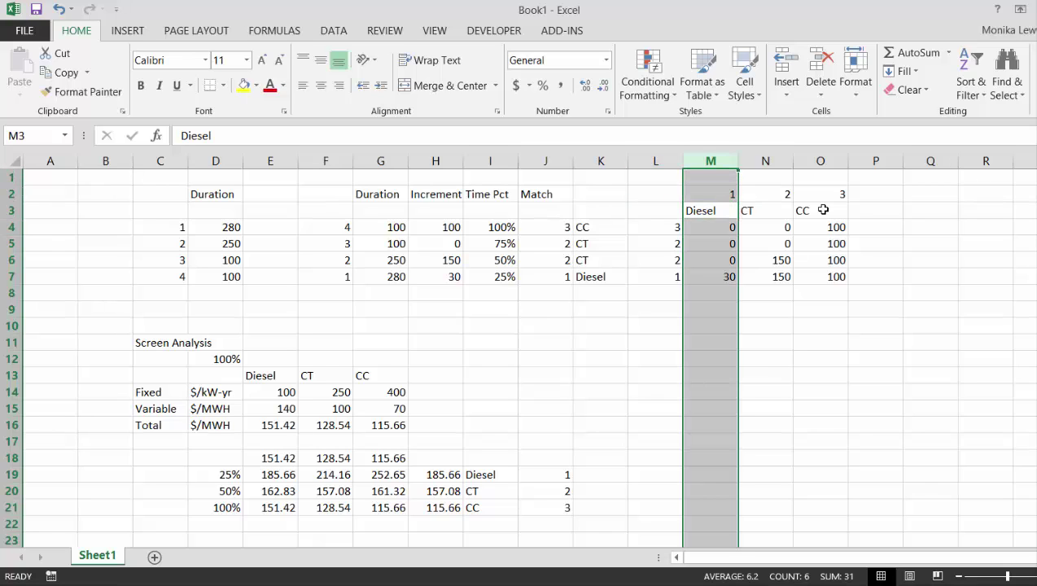
{"action": "key", "text": "ctrl+shift+plus"}
Link M4 to the period number with =F4 and fill it down through M7
{"action": "key", "text": "Left"}
{"action": "key", "text": "Down"}
{"action": "key", "text": "Right"}
{"action": "type", "text": "="}
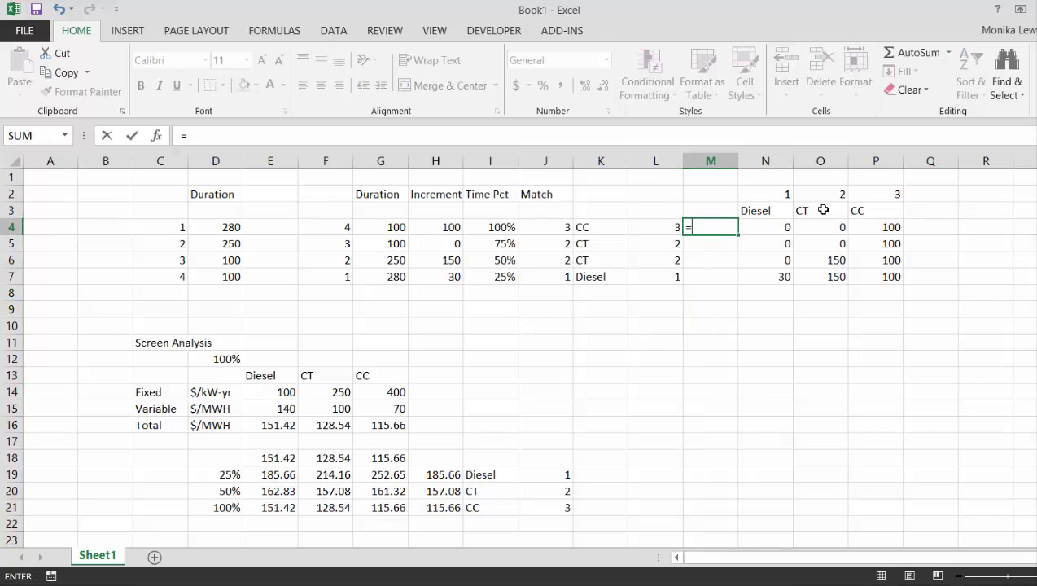
{"action": "key", "text": "Left"}
{"action": "key", "text": "Left"}
{"action": "key", "text": "Left"}
{"action": "key", "text": "Left"}
{"action": "key", "text": "Left"}
{"action": "key", "text": "Left"}
{"action": "key", "text": "Left"}
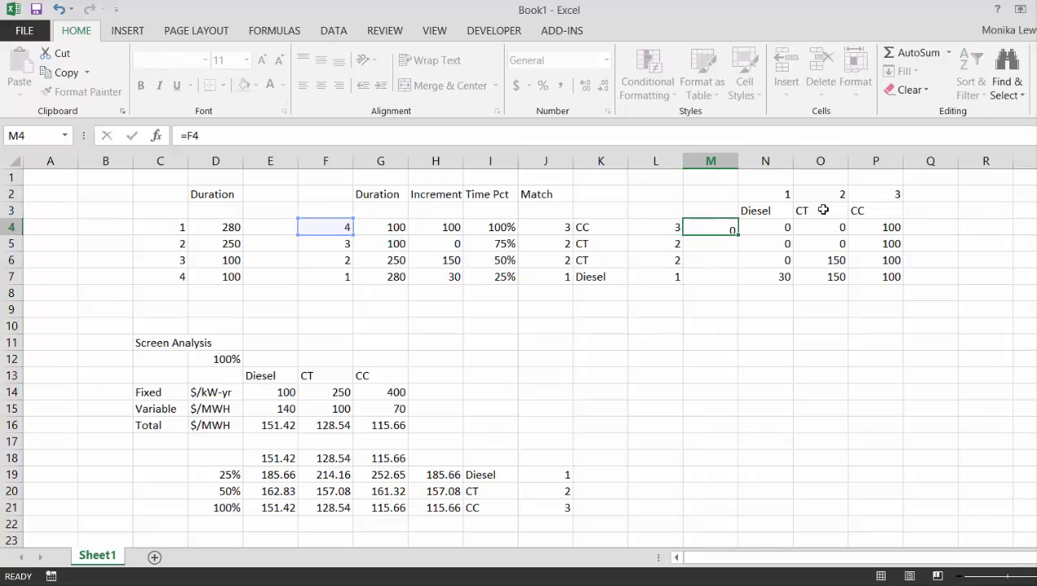
{"action": "key", "text": "ctrl+Return"}
{"action": "key", "text": "shift+Down"}
{"action": "key", "text": "shift+Down"}
{"action": "key", "text": "shift+Down"}
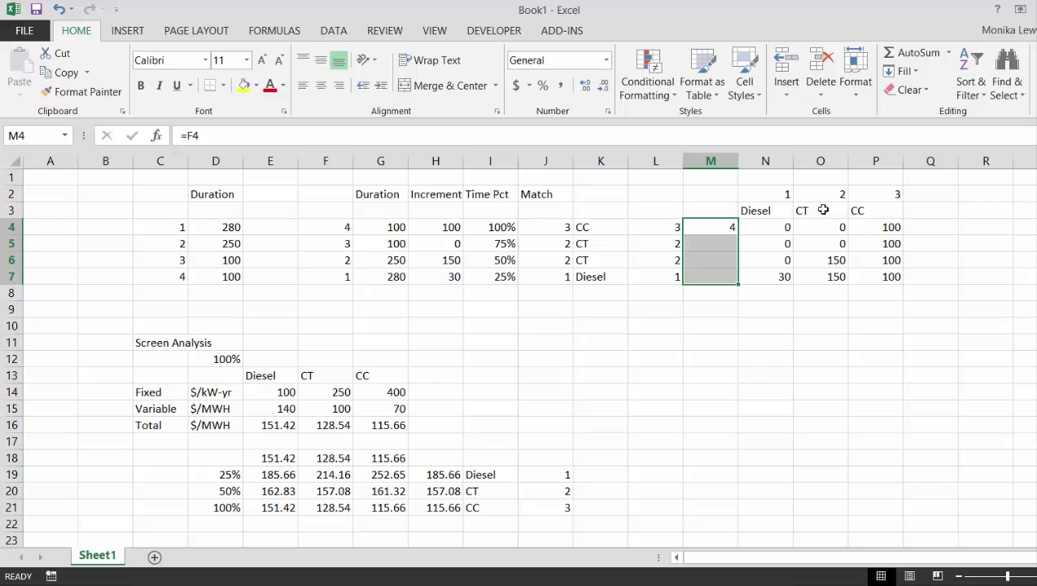
{"action": "key", "text": "ctrl+d"}
Create an embedded chart from the allocation table in M3:P7
{"action": "key", "text": "Right"}
{"action": "key", "text": "Up"}
{"action": "key", "text": "Left"}
{"action": "key", "text": "shift+Right"}
{"action": "key", "text": "shift+Right"}
{"action": "key", "text": "shift+Right"}
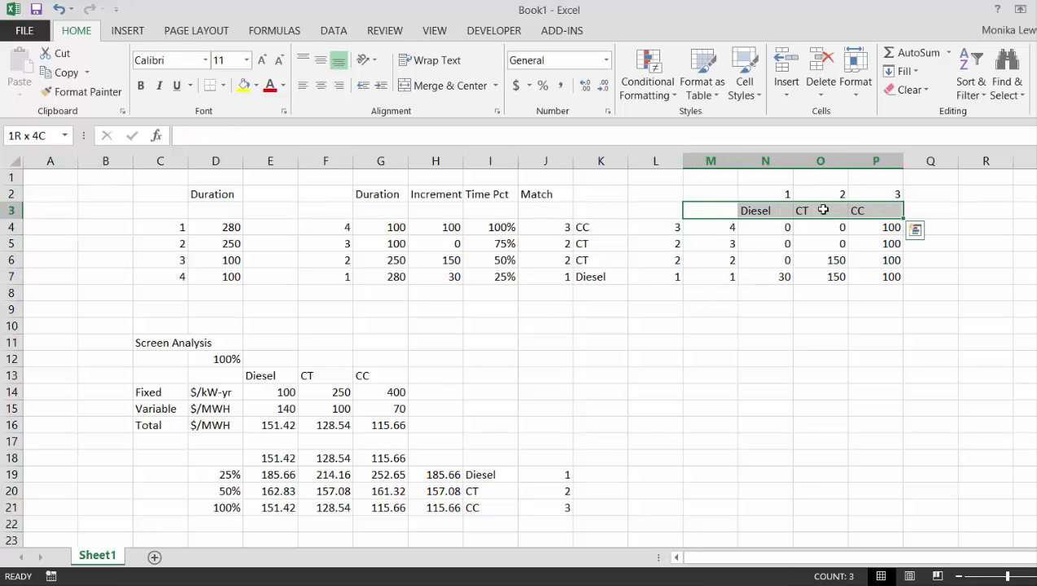
{"action": "key", "text": "shift+Down"}
{"action": "key", "text": "shift+Down"}
{"action": "key", "text": "shift+Down"}
{"action": "key", "text": "shift+Down"}
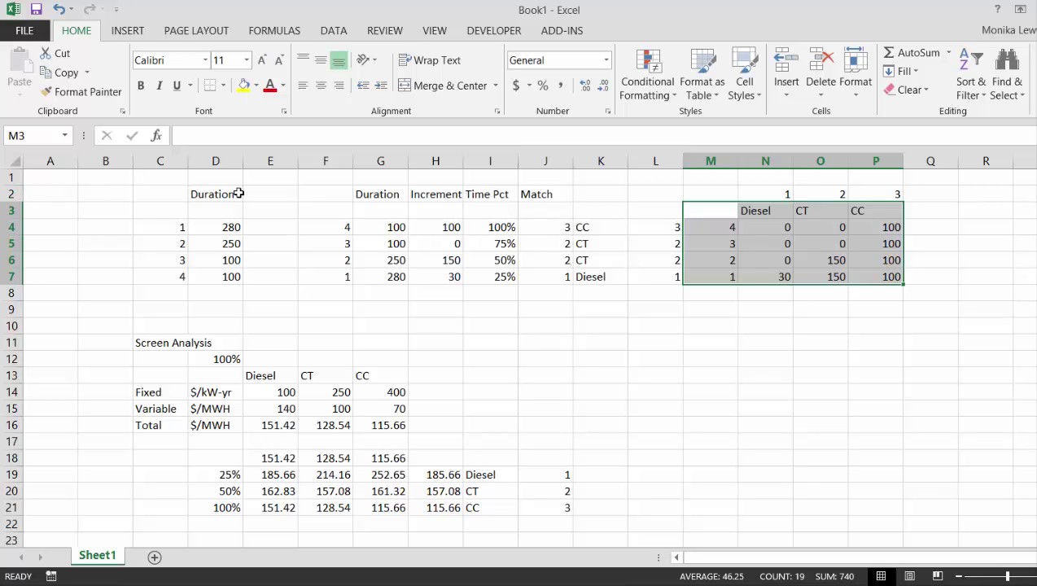
{"action": "key", "text": "alt+F1"}
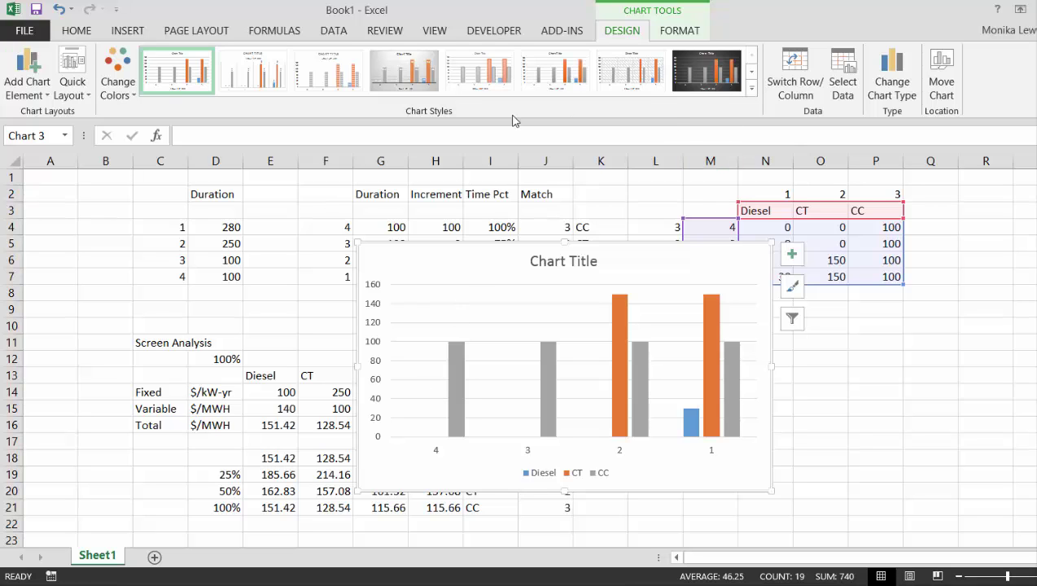
Change the chart type to Stacked Column, keeping Diesel, CT and CC as the series
{"action": "left_click", "coordinate": [885, 92]}
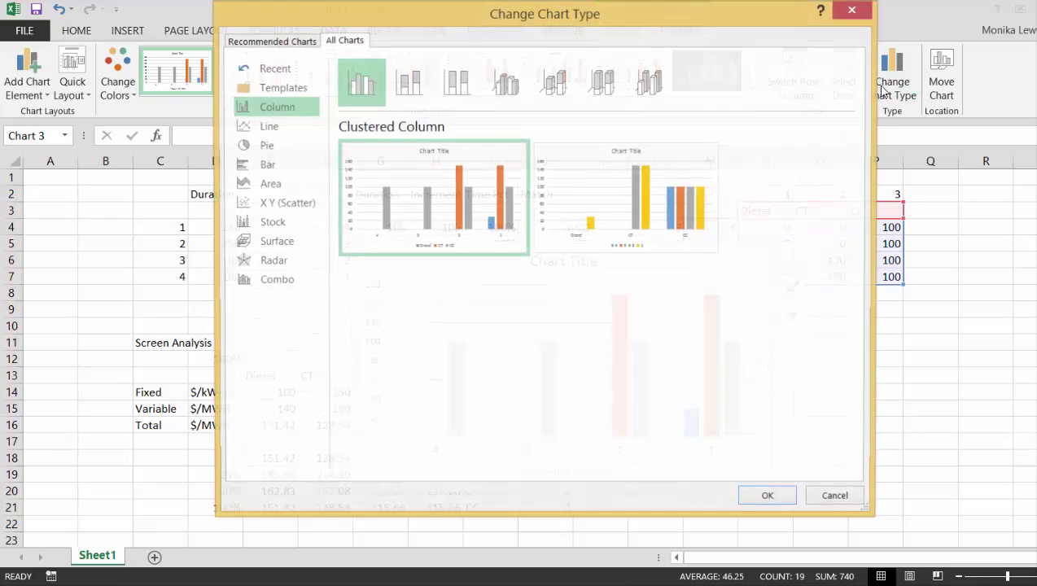
{"action": "left_click", "coordinate": [404, 83]}
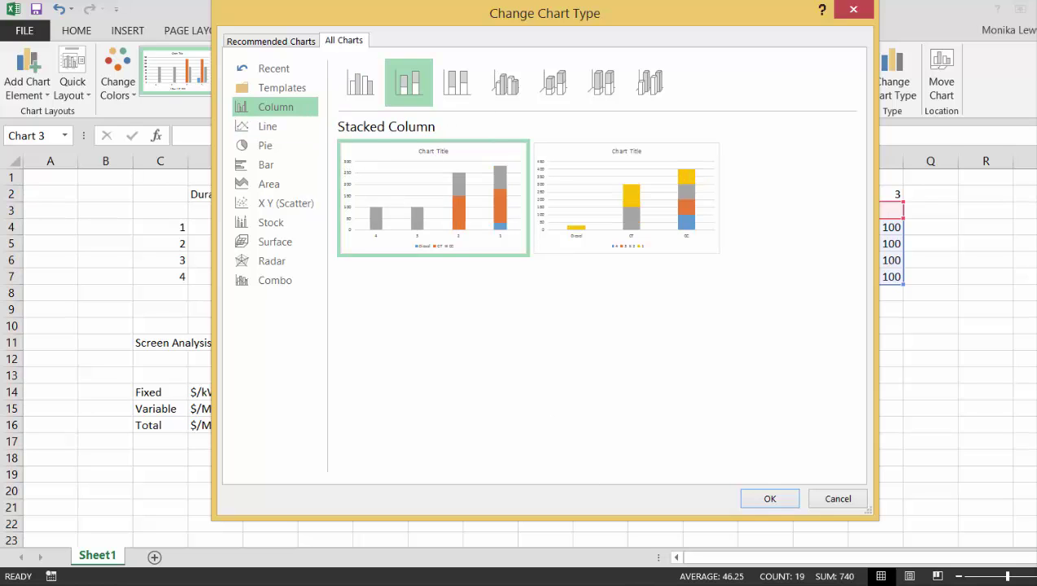
{"action": "left_click", "coordinate": [768, 500]}
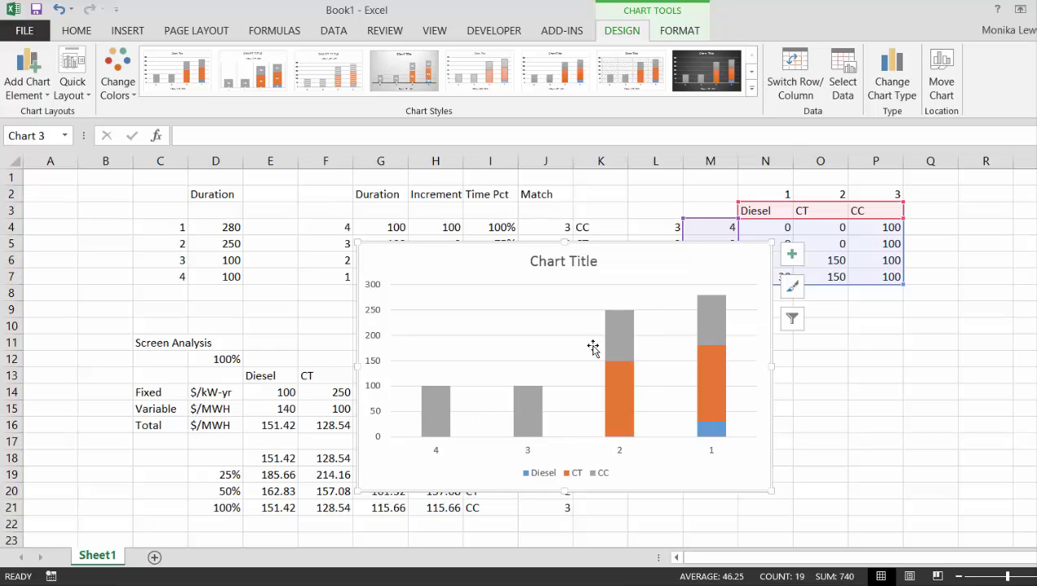
Reorder the stacked chart's series to CC, CT, Diesel and move the chart below the allocation table
{"action": "right_click", "coordinate": [532, 405]}
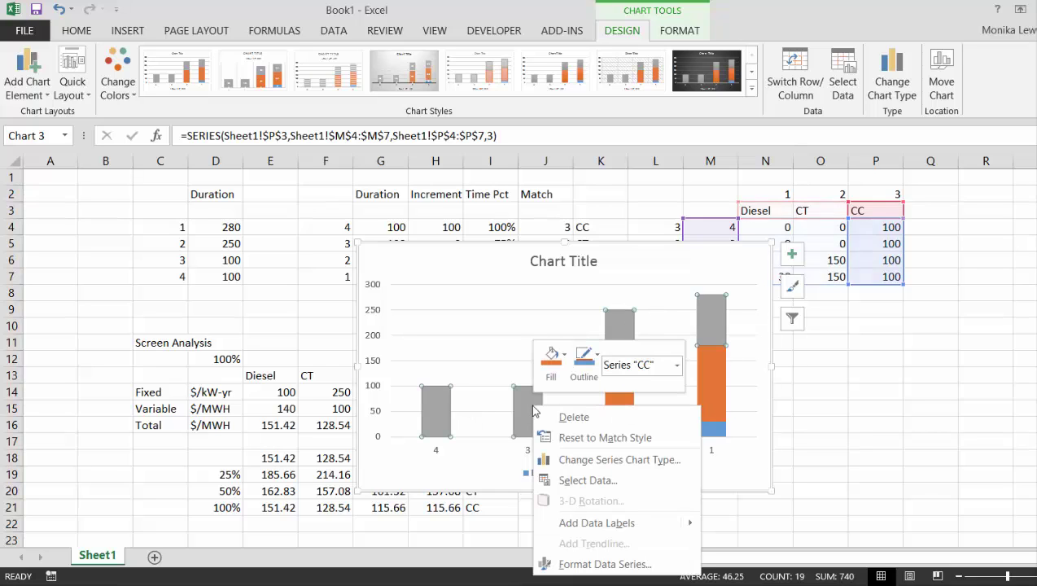
{"action": "left_click", "coordinate": [570, 480]}
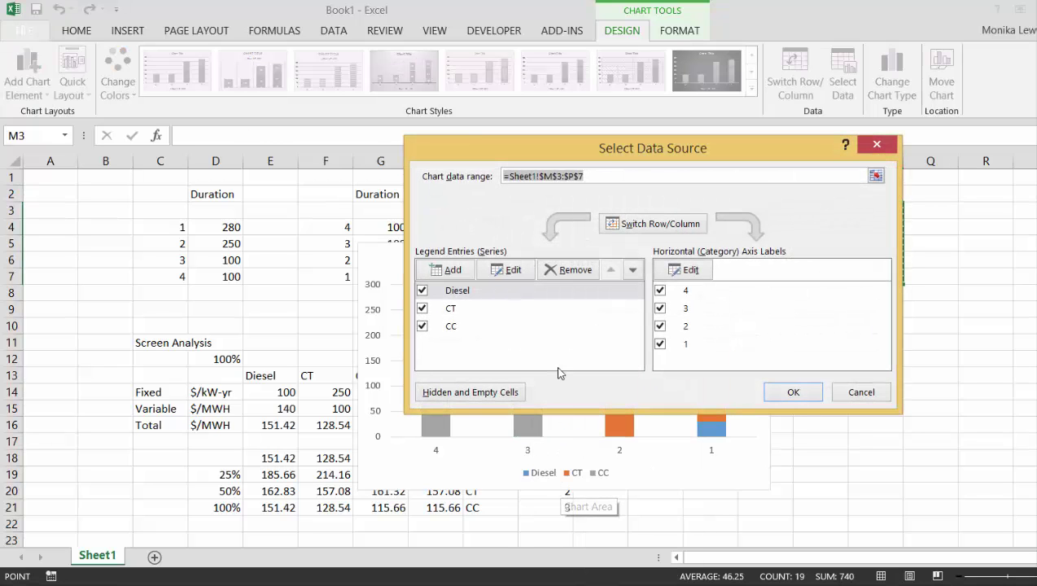
{"action": "left_click", "coordinate": [635, 272]}
{"action": "left_click", "coordinate": [634, 271]}
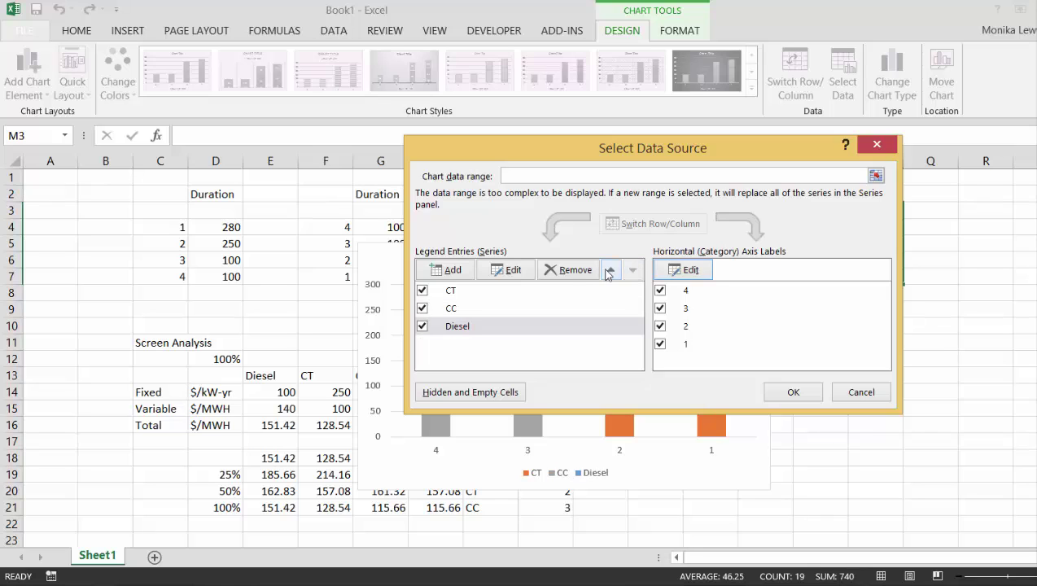
{"action": "left_click", "coordinate": [485, 310]}
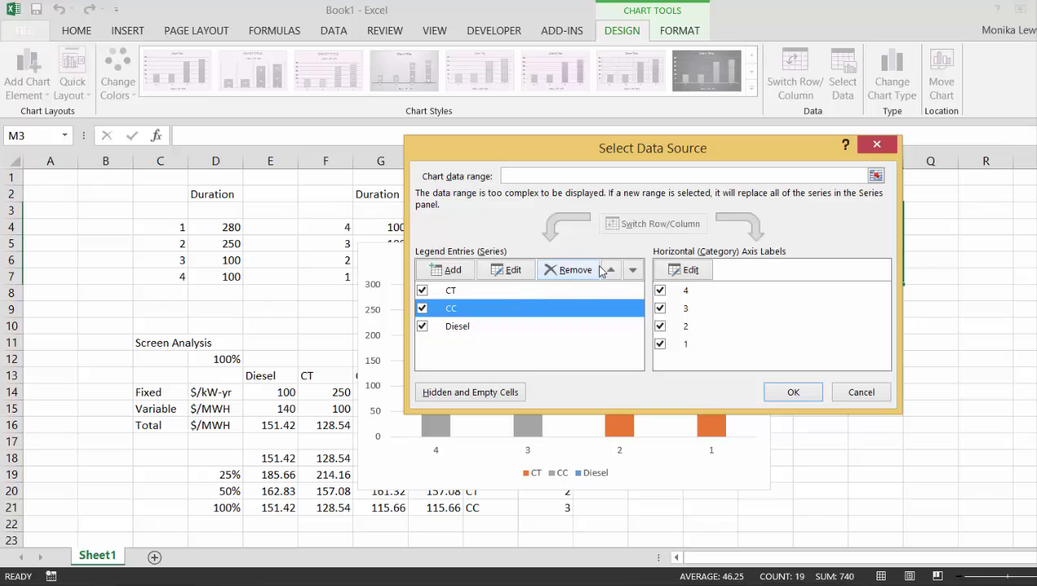
{"action": "left_click", "coordinate": [609, 270]}
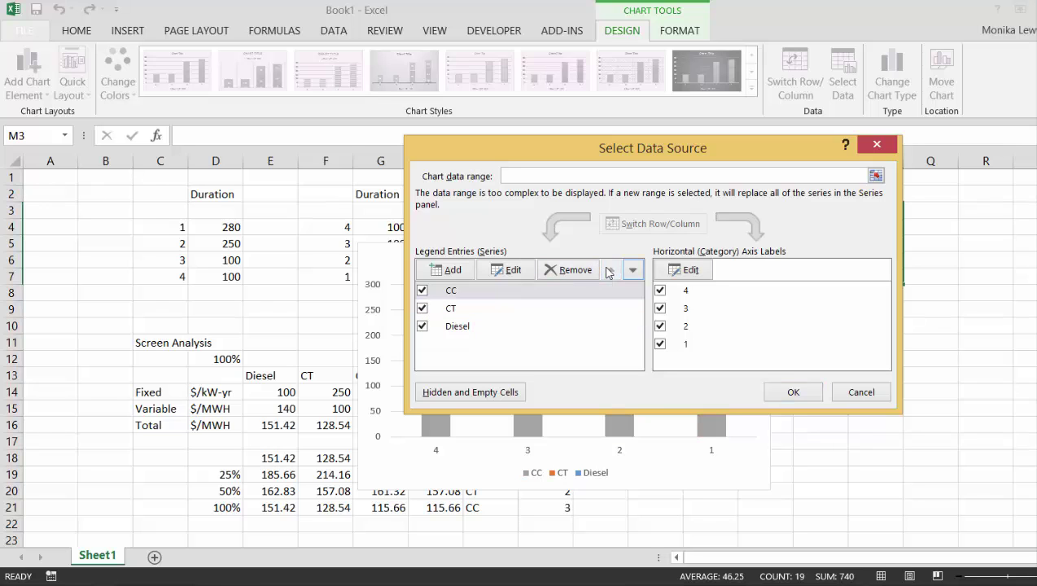
{"action": "left_click", "coordinate": [792, 393]}
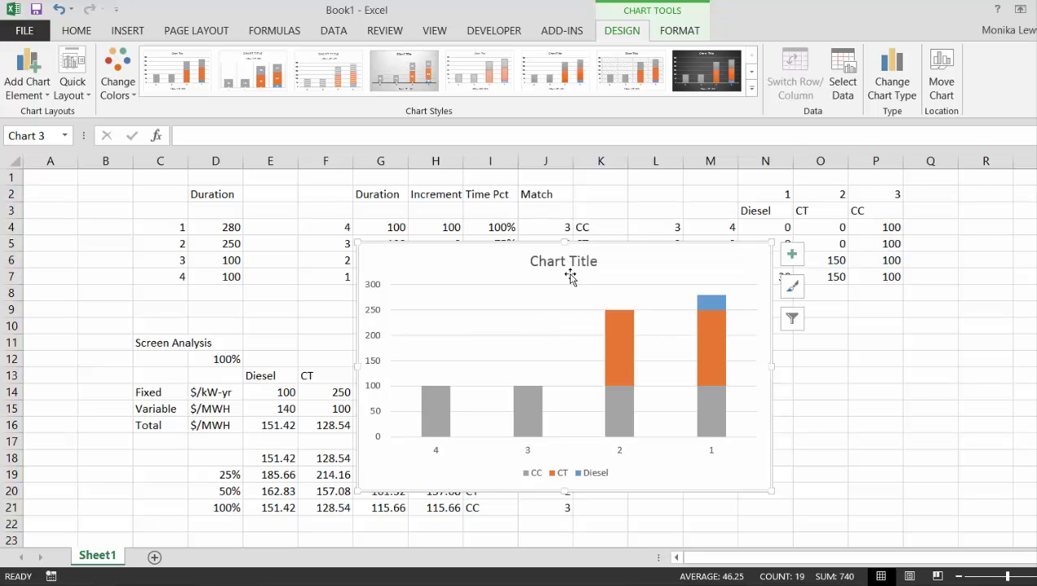
{"action": "left_click_drag", "start_coordinate": [648, 252], "coordinate": [920, 307]}
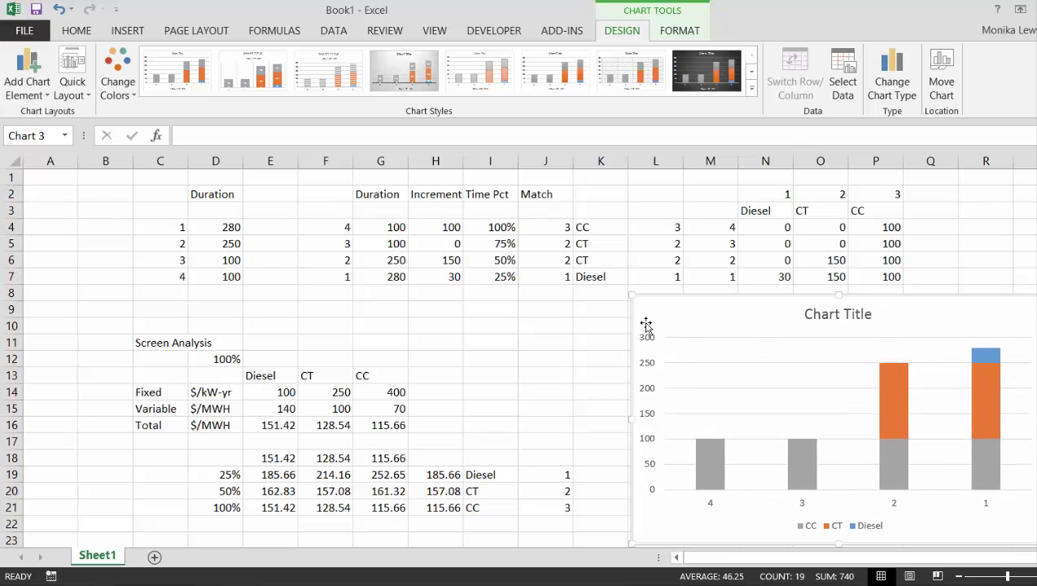
{"action": "left_click", "coordinate": [527, 349]}
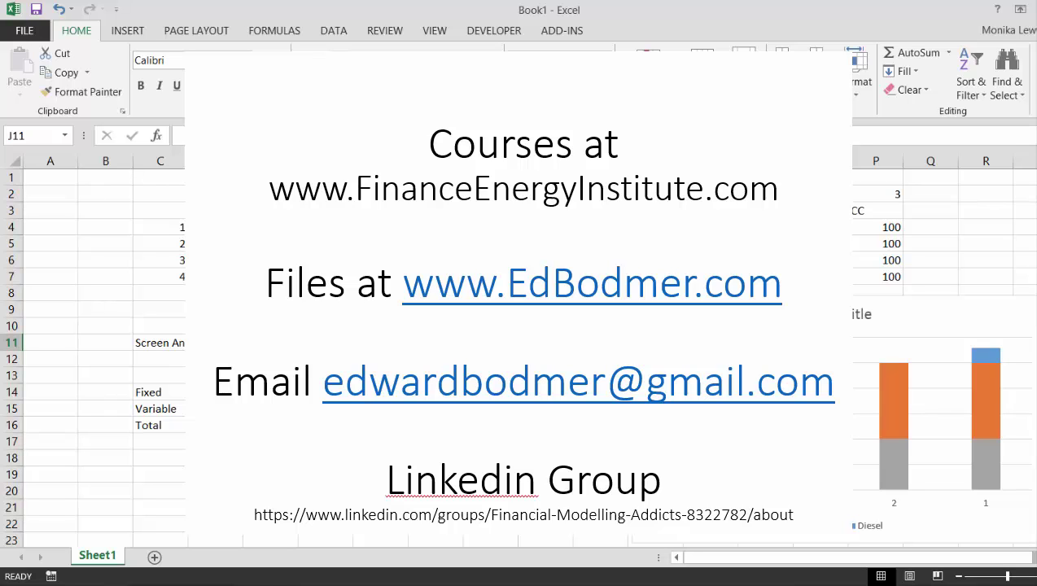
{"action": "key", "text": "Down"}
{"action": "key", "text": "Down"}
{"action": "key", "text": "Down"}
{"action": "key", "text": "Down"}
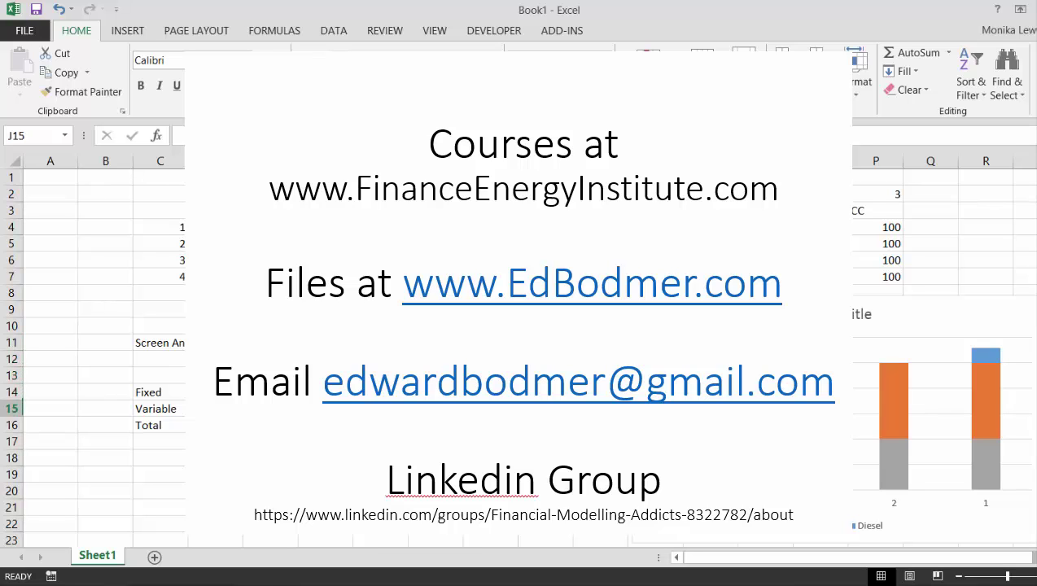
{"action": "key", "text": "Left"}
{"action": "key", "text": "Left"}
{"action": "key", "text": "Left"}
{"action": "key", "text": "Left"}
{"action": "key", "text": "Right"}
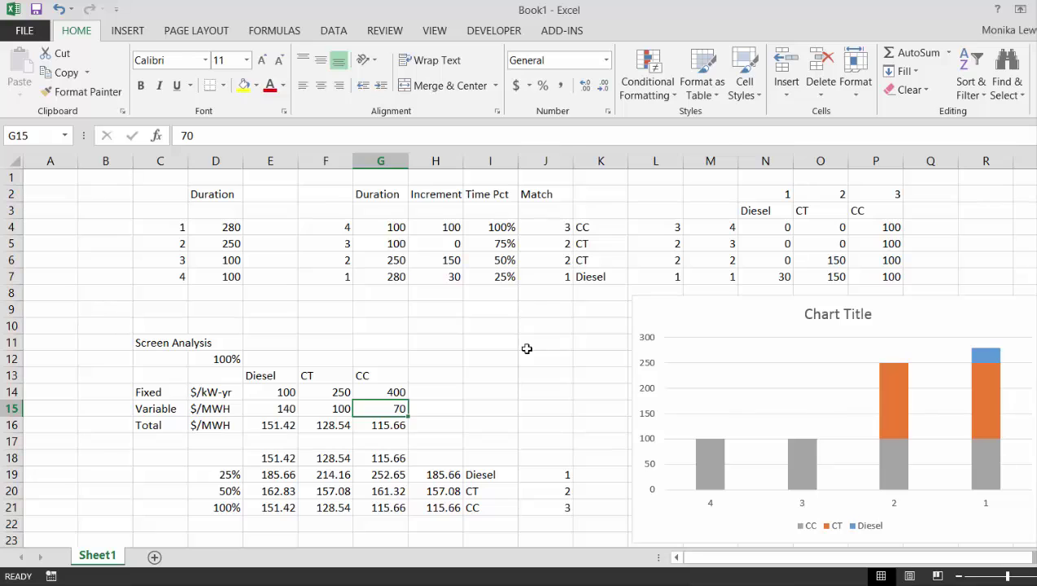
{"action": "left_click", "coordinate": [527, 349]}
{"action": "double_click", "coordinate": [527, 349]}
{"action": "key", "text": "Return"}
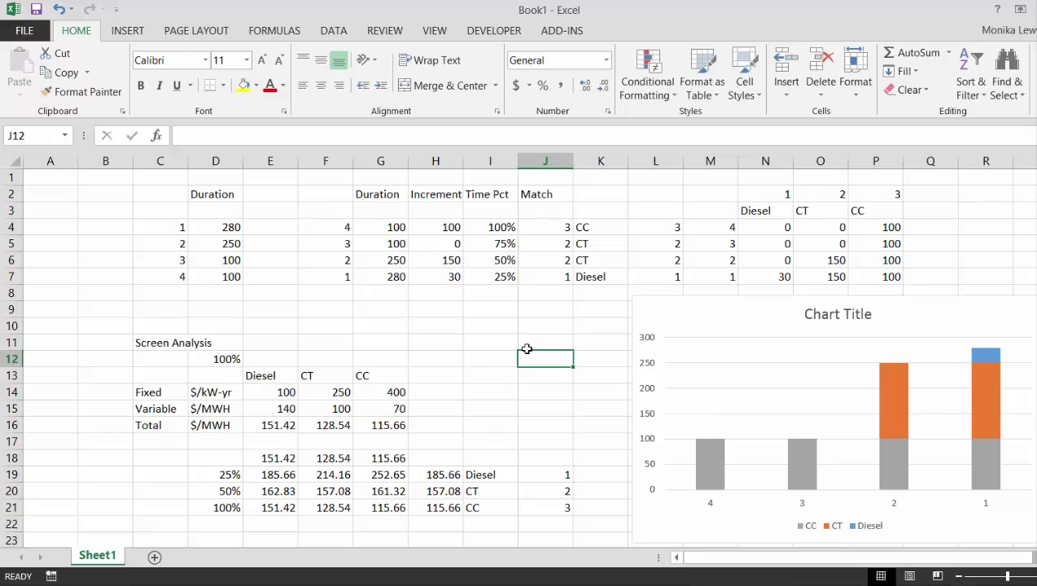
Try a CC variable cost of 50 $/MWH in G15 and undo the change
{"action": "key", "text": "Down"}
{"action": "key", "text": "Down"}
{"action": "key", "text": "Down"}
{"action": "key", "text": "Left"}
{"action": "key", "text": "Left"}
{"action": "key", "text": "Left"}
{"action": "type", "text": "50"}
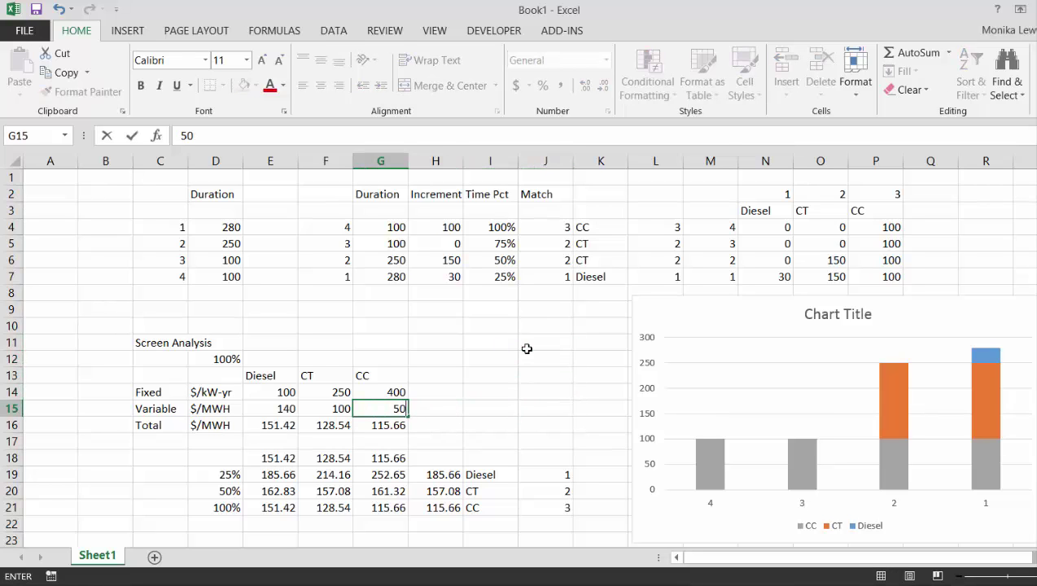
{"action": "key", "text": "Return"}
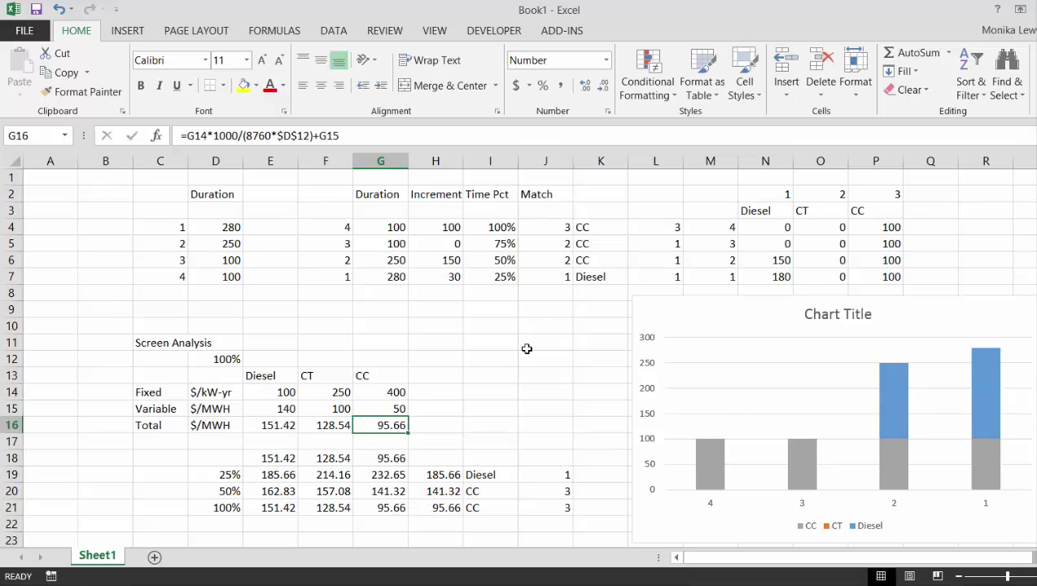
{"action": "key", "text": "Up"}
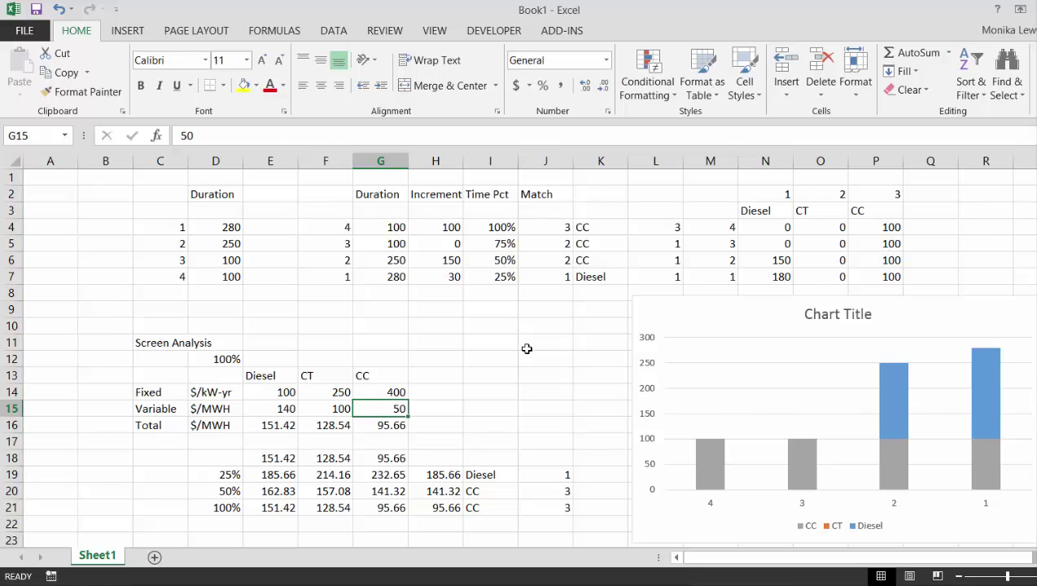
{"action": "key", "text": "ctrl+z"}
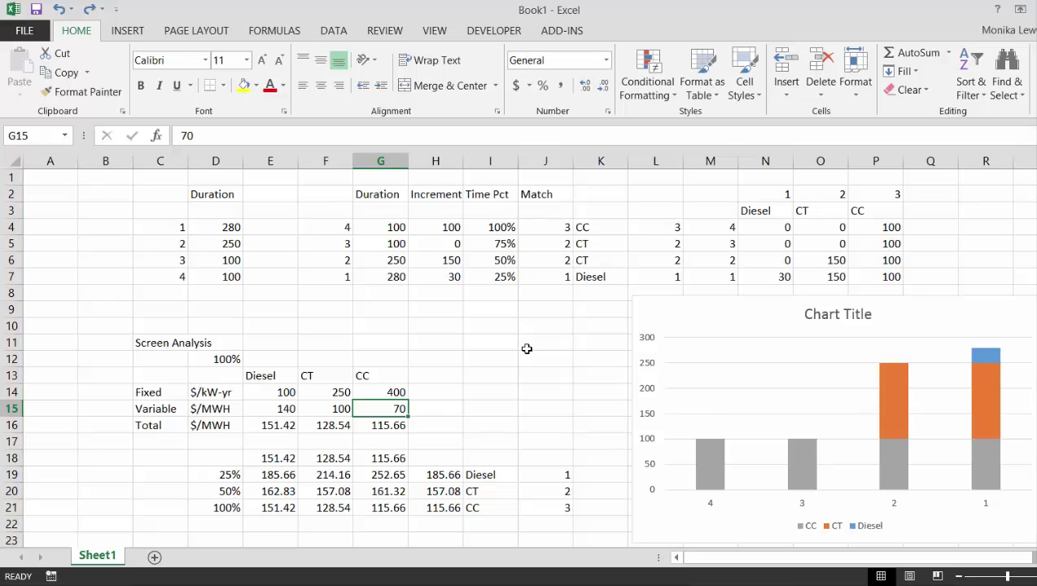
Set the CC variable cost in G15 to 50 and the Diesel fixed cost in E14 to 150
{"action": "type", "text": "50"}
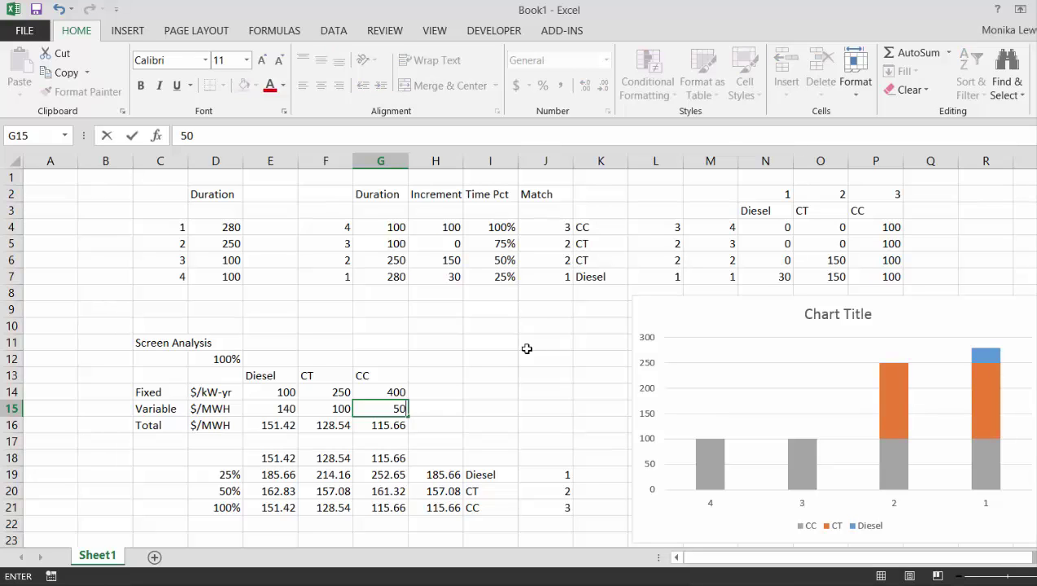
{"action": "key", "text": "Return"}
{"action": "key", "text": "Up"}
{"action": "key", "text": "Left"}
{"action": "key", "text": "Left"}
{"action": "key", "text": "Left"}
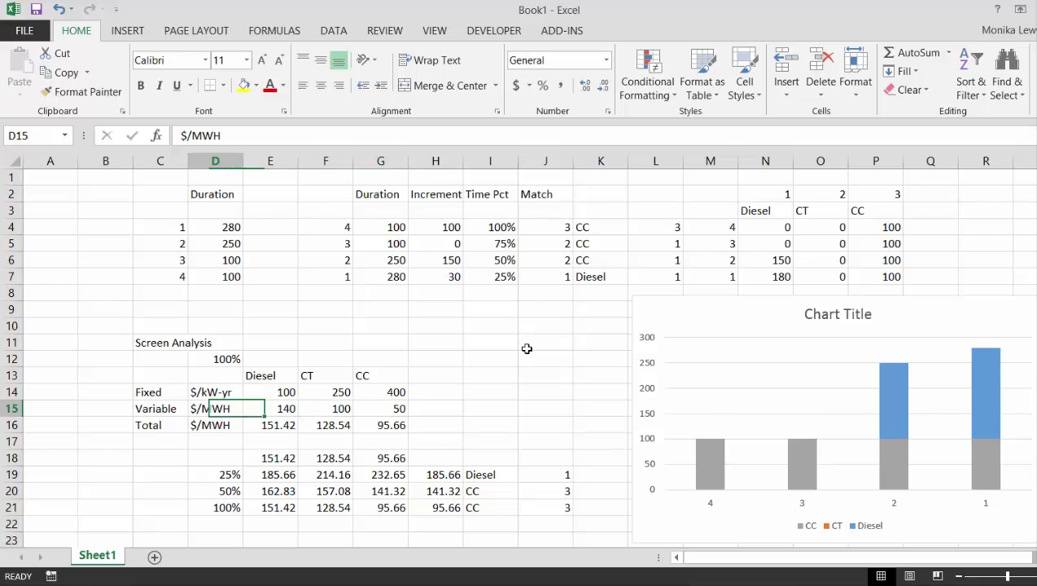
{"action": "key", "text": "Right"}
{"action": "key", "text": "Up"}
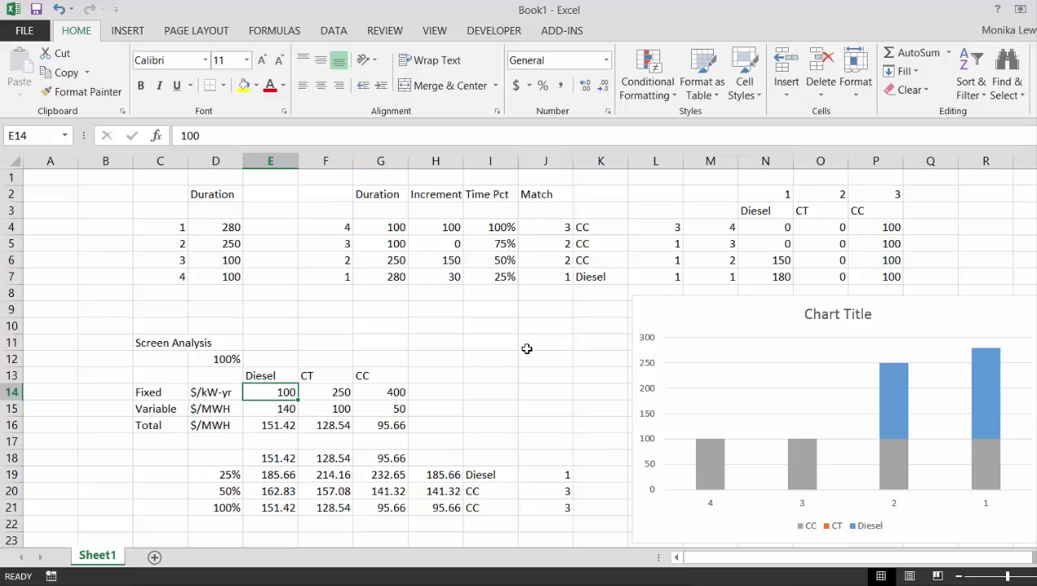
{"action": "type", "text": "150"}
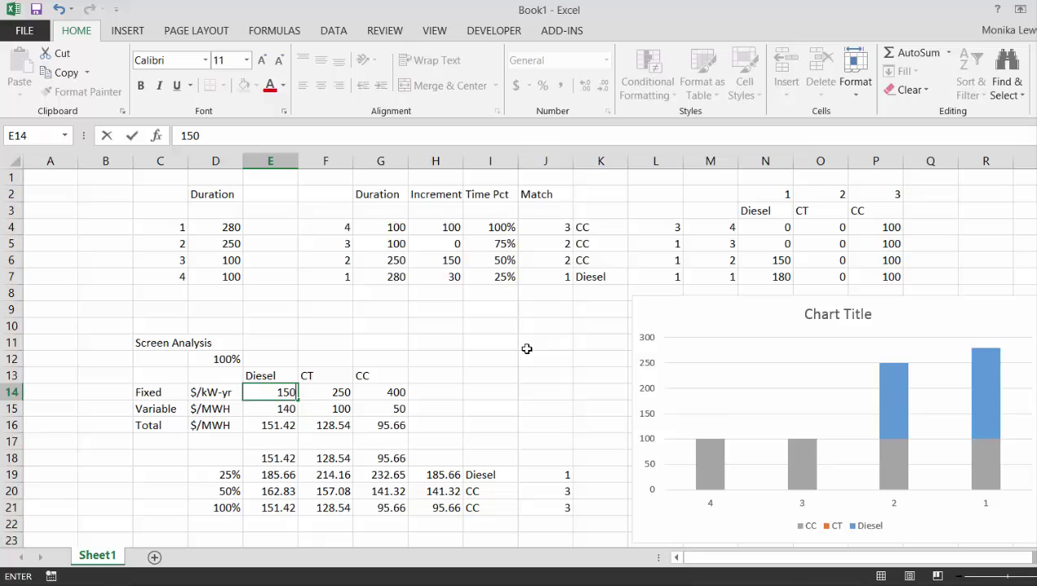
{"action": "key", "text": "Return"}
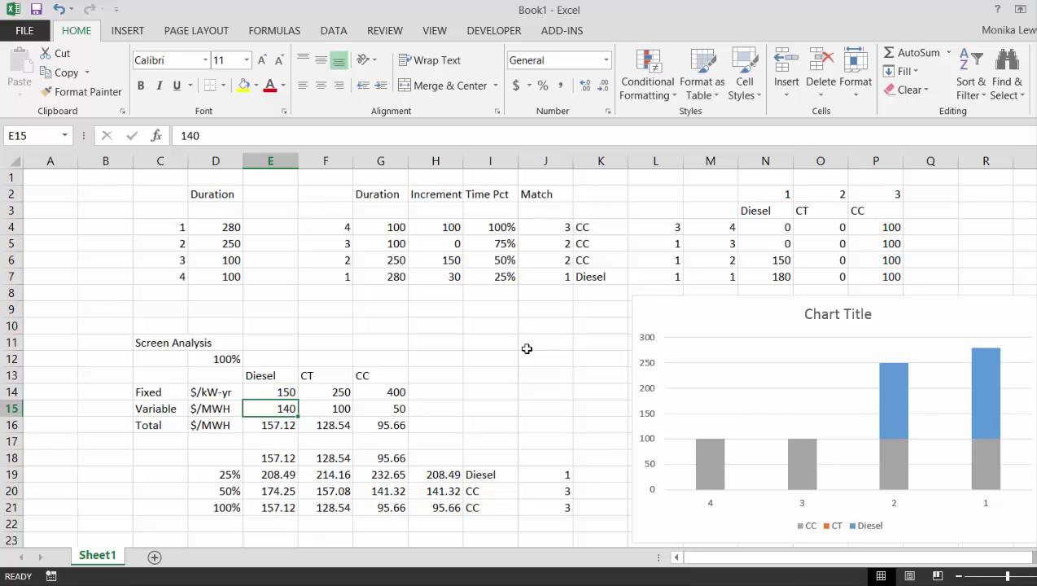
Examine the Diesel total cost formula in E16 and the Diesel costs in the data table below it
{"action": "key", "text": "Up"}
{"action": "key", "text": "Down"}
{"action": "key", "text": "Down"}
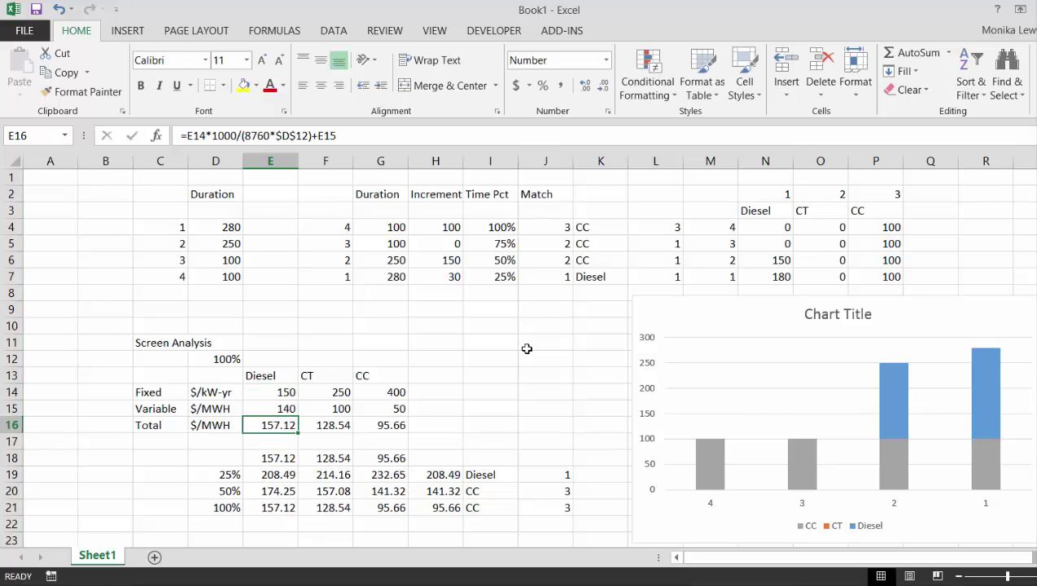
{"action": "key", "text": "Down"}
{"action": "key", "text": "Down"}
{"action": "key", "text": "Down"}
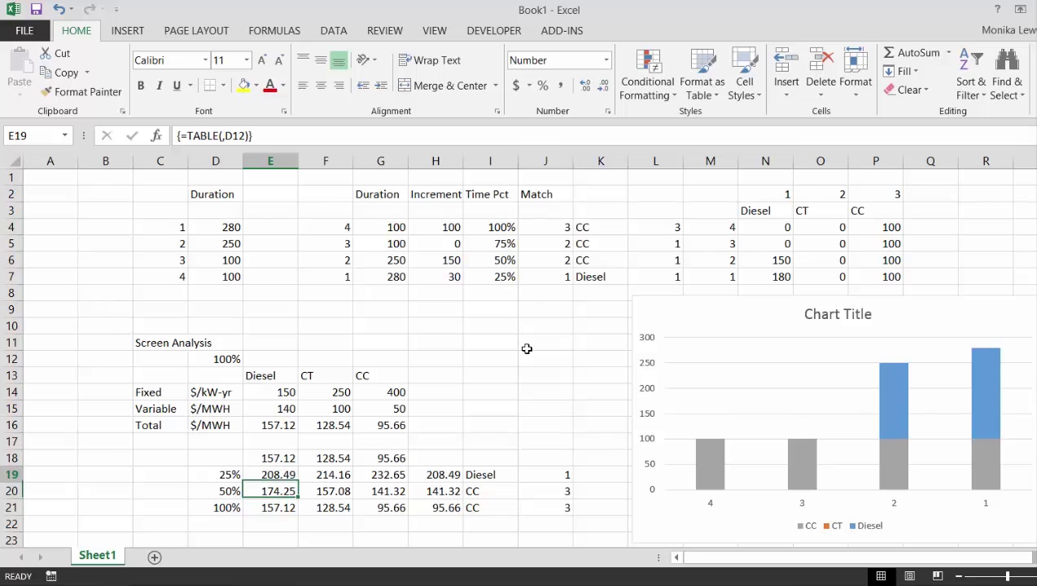
{"action": "key", "text": "Up"}
{"action": "key", "text": "Up"}
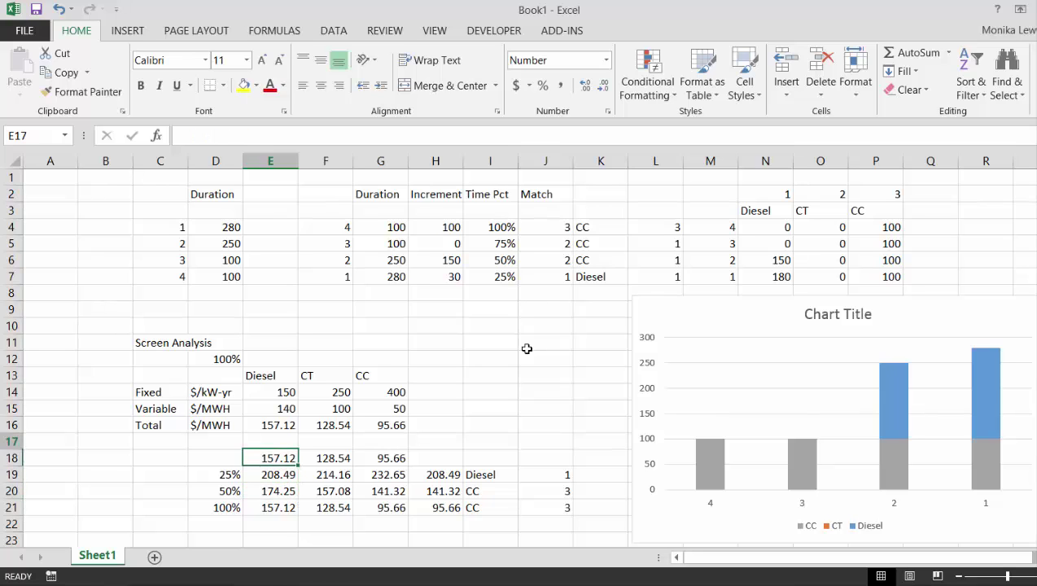
{"action": "key", "text": "Down"}
{"action": "key", "text": "Down"}
Set the CC fixed cost in G14 to 300 $/kW-yr
{"action": "key", "text": "Up"}
{"action": "key", "text": "Up"}
{"action": "key", "text": "Up"}
{"action": "key", "text": "Up"}
{"action": "key", "text": "Right"}
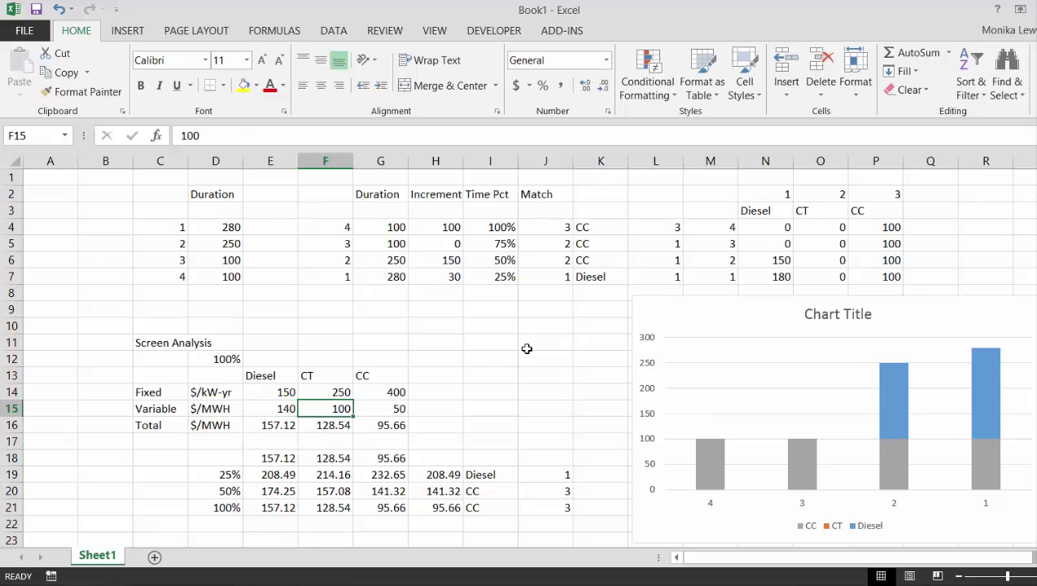
{"action": "key", "text": "Right"}
{"action": "key", "text": "Up"}
{"action": "type", "text": "30"}
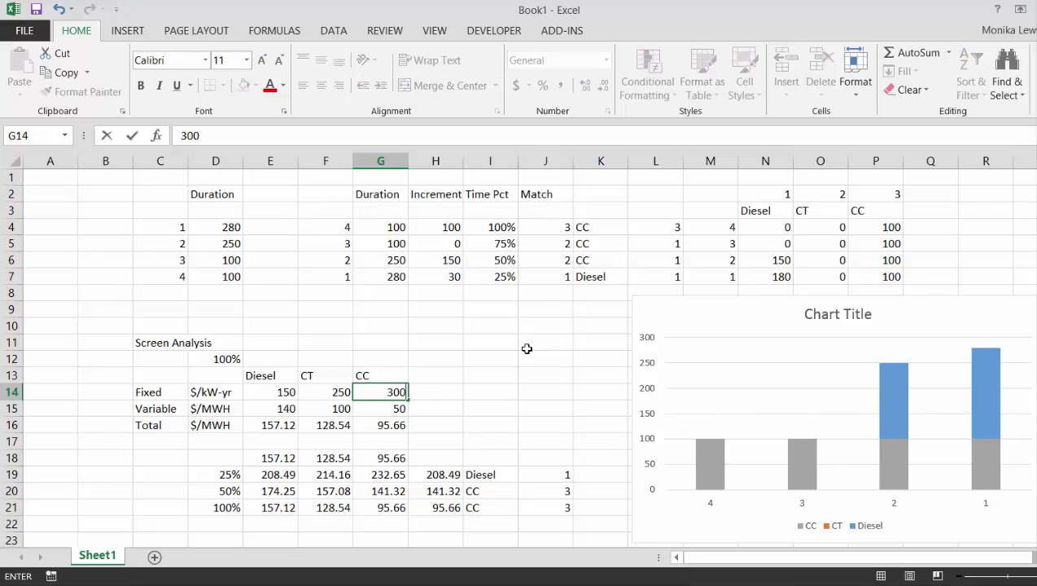
{"action": "type", "text": "0"}
{"action": "key", "text": "Return"}
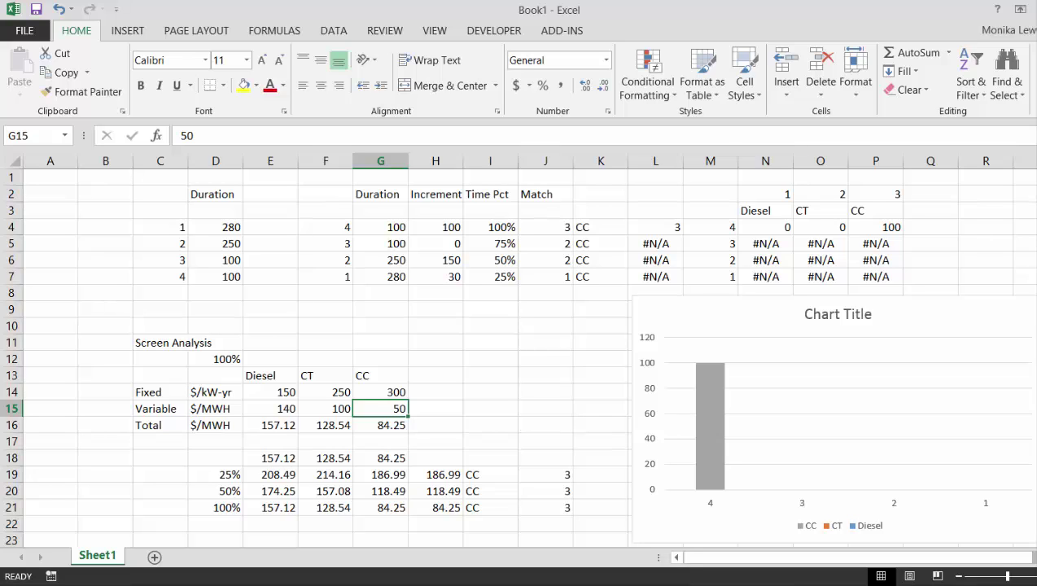
{"action": "left_click", "coordinate": [566, 585]}
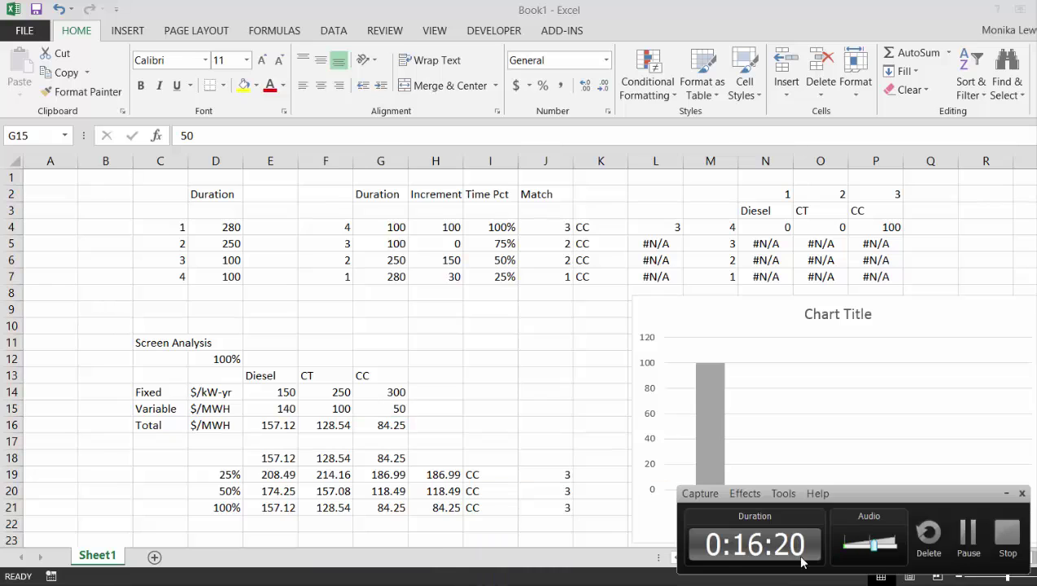
{"action": "left_click", "coordinate": [968, 542]}
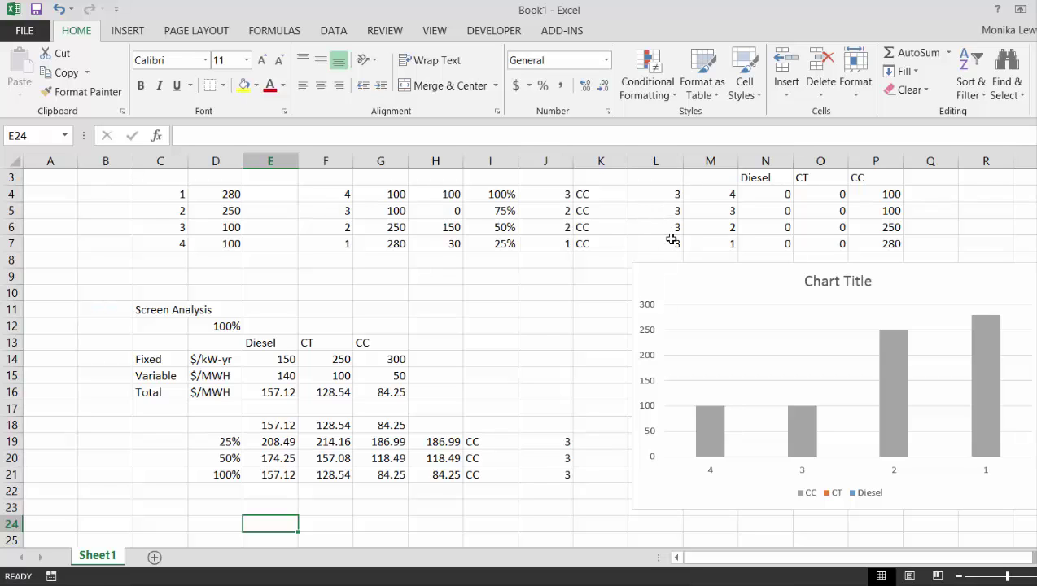
Enter the heading Code in L2 above the column of technology numbers
{"action": "left_click", "coordinate": [665, 196]}
{"action": "key", "text": "Up"}
{"action": "key", "text": "Up"}
{"action": "key", "text": "Up"}
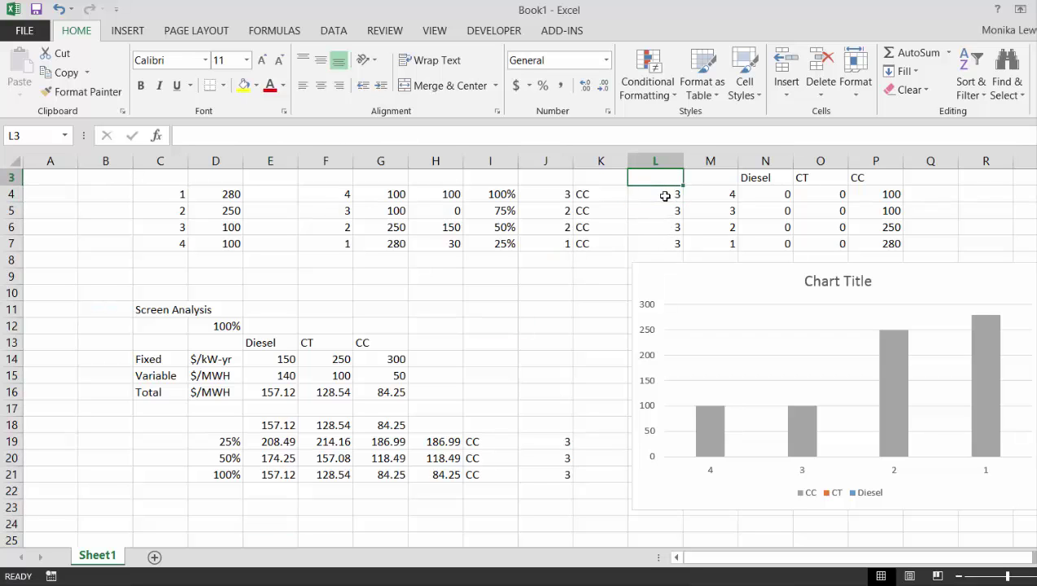
{"action": "left_click", "coordinate": [665, 196]}
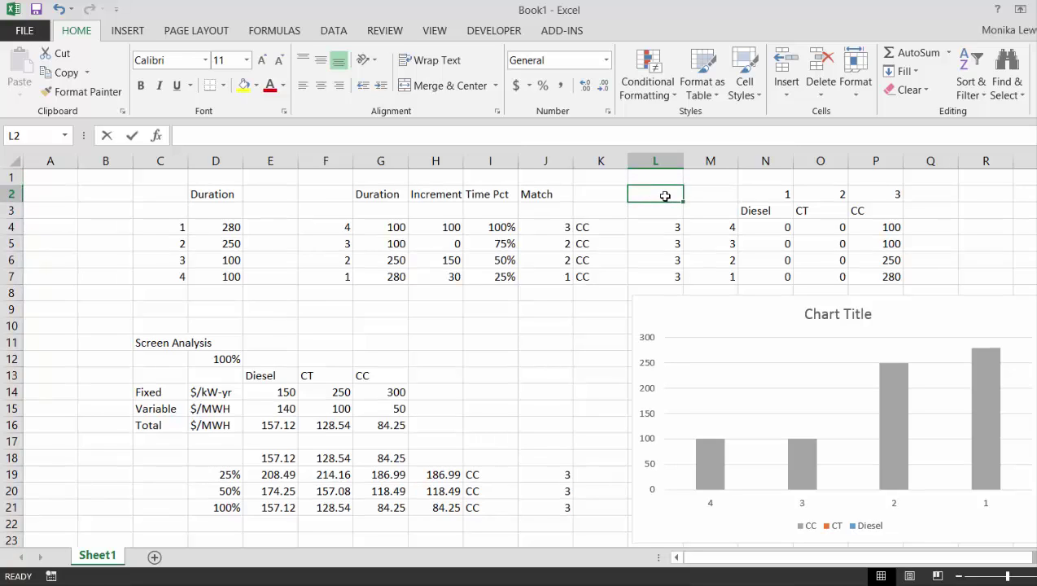
{"action": "type", "text": "Code"}
{"action": "key", "text": "Return"}
Enter the heading Code in J17 above the technology numbers beside the data table
{"action": "key", "text": "Down"}
{"action": "key", "text": "Down"}
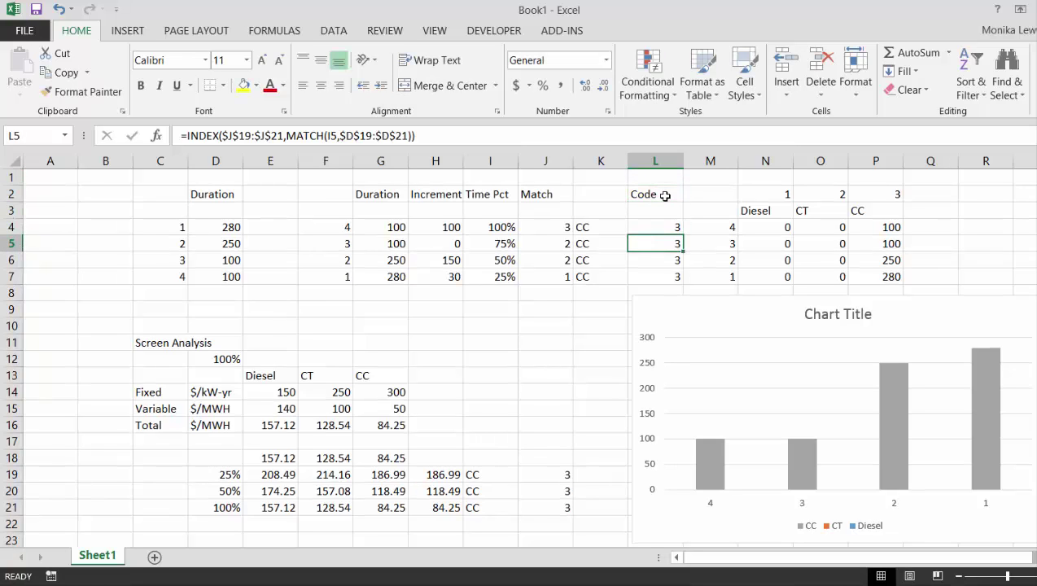
{"action": "key", "text": "Down"}
{"action": "key", "text": "Down"}
{"action": "key", "text": "Down"}
{"action": "key", "text": "Down"}
{"action": "key", "text": "Down"}
{"action": "key", "text": "Down"}
{"action": "key", "text": "Down"}
{"action": "key", "text": "Down"}
{"action": "key", "text": "Down"}
{"action": "key", "text": "Down"}
{"action": "key", "text": "Down"}
{"action": "key", "text": "Left"}
{"action": "key", "text": "Left"}
{"action": "key", "text": "Left"}
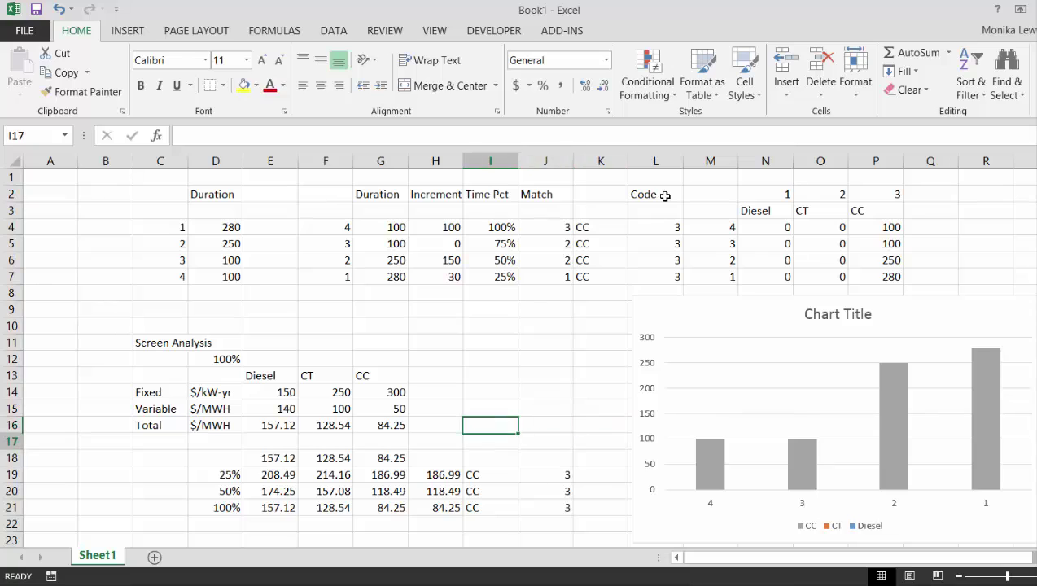
{"action": "key", "text": "Down"}
{"action": "key", "text": "Right"}
{"action": "type", "text": "Cod"}
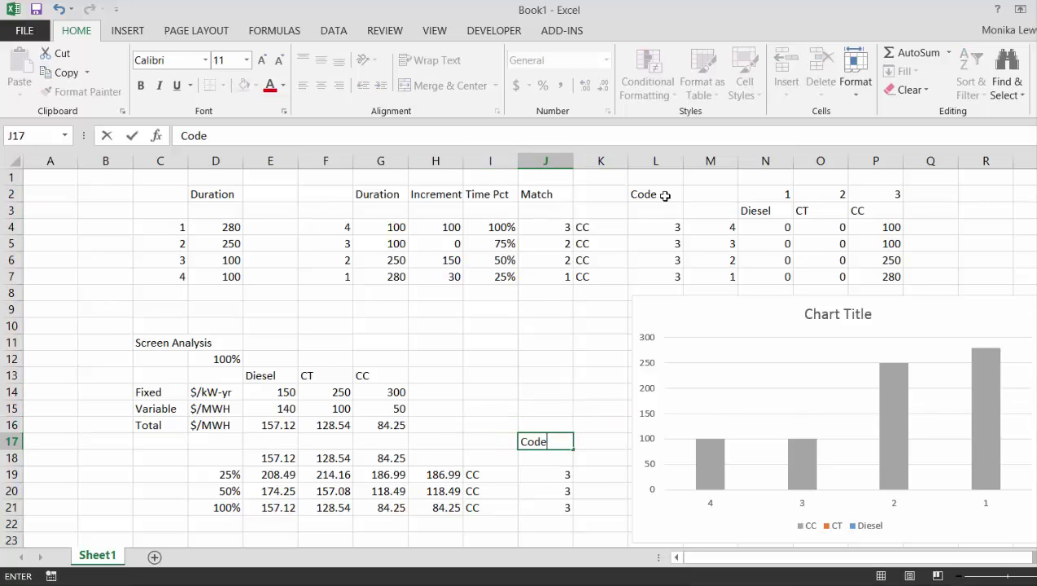
{"action": "type", "text": "e"}
{"action": "key", "text": "Return"}
Set the CC fixed cost in G14 to 400 $/kW-yr
{"action": "key", "text": "Left"}
{"action": "key", "text": "Left"}
{"action": "key", "text": "Left"}
{"action": "key", "text": "Left"}
{"action": "key", "text": "Left"}
{"action": "key", "text": "Up"}
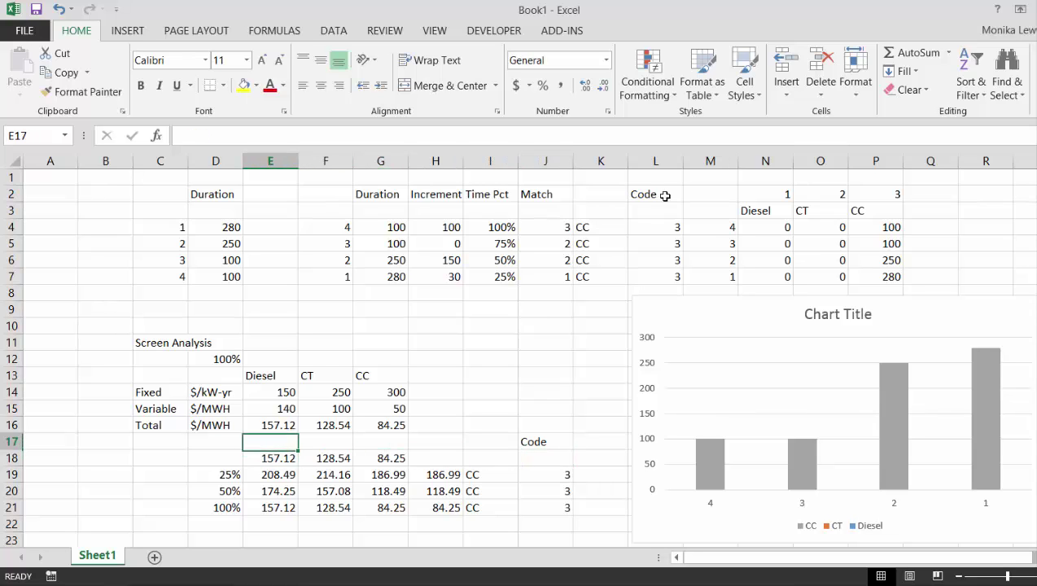
{"action": "key", "text": "Up"}
{"action": "key", "text": "Up"}
{"action": "key", "text": "Right"}
{"action": "key", "text": "Right"}
{"action": "key", "text": "Left"}
{"action": "key", "text": "Right"}
{"action": "key", "text": "Left"}
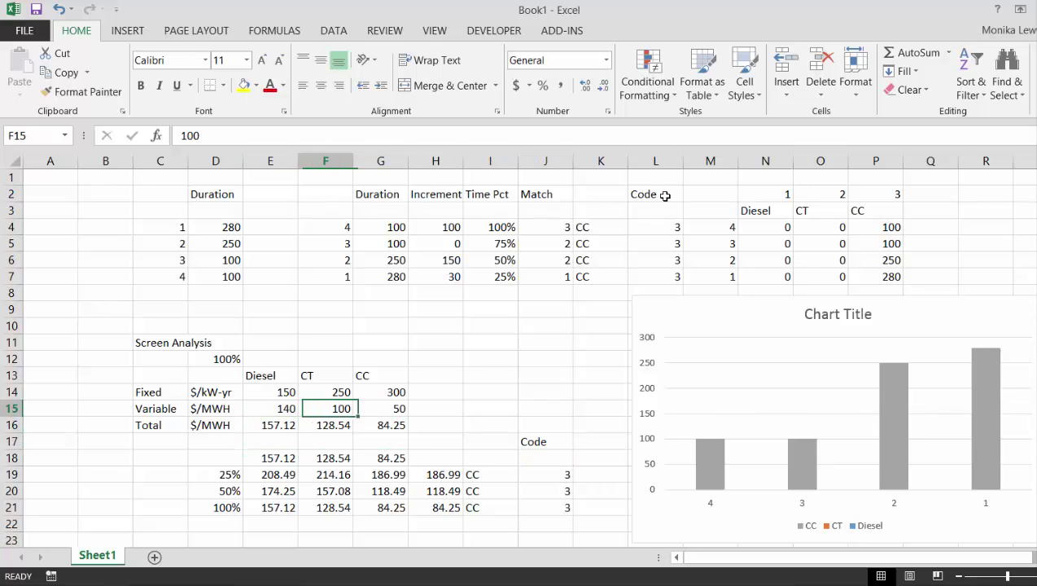
{"action": "key", "text": "Up"}
{"action": "key", "text": "Right"}
{"action": "type", "text": "40"}
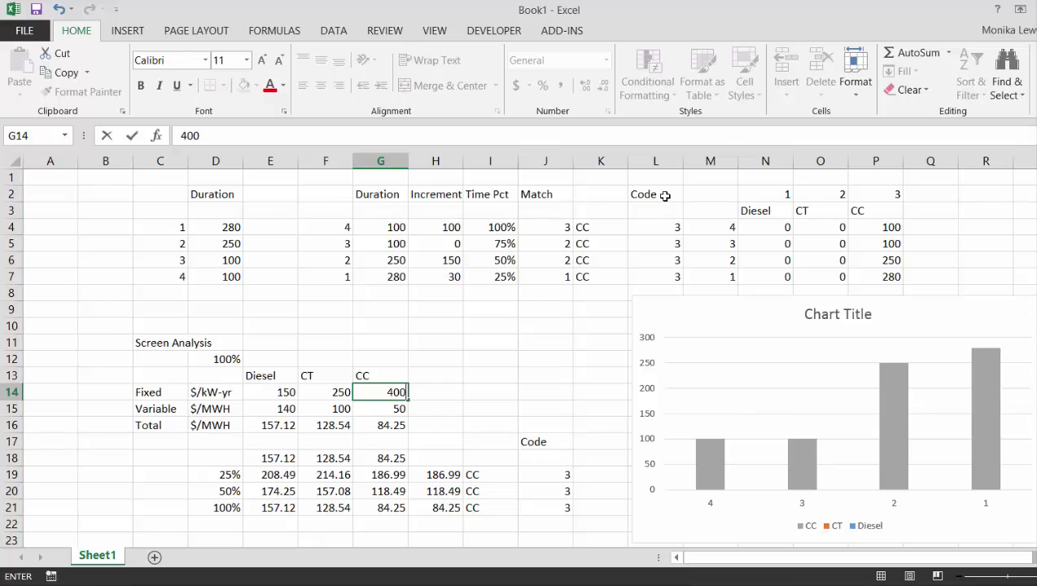
{"action": "type", "text": "0"}
{"action": "key", "text": "Return"}
{"action": "key", "text": "Up"}
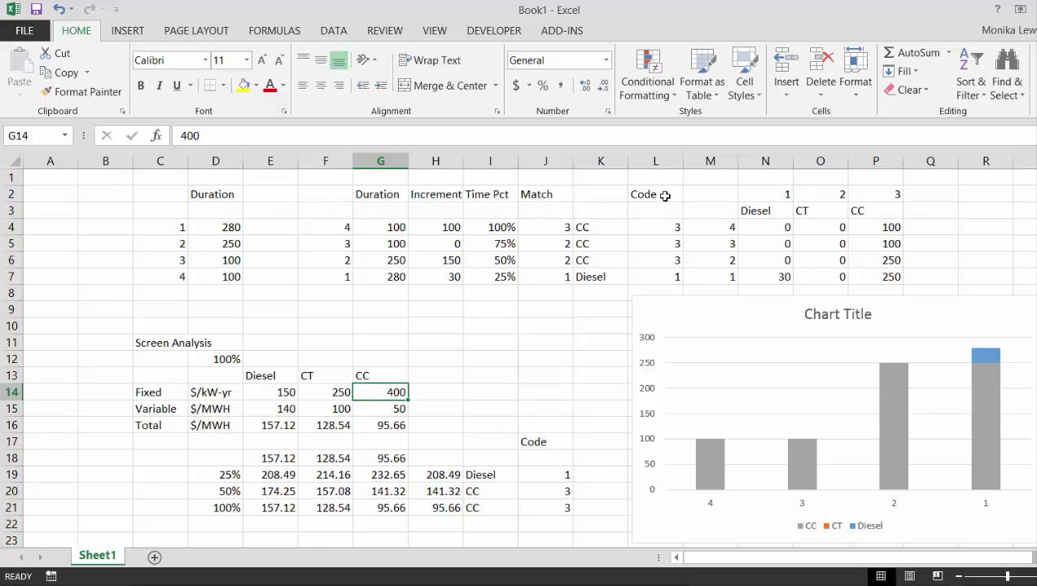
Raise the CC fixed cost in G14 to 500 $/kW-yr
{"action": "key", "text": "Left"}
{"action": "key", "text": "Right"}
{"action": "type", "text": "500"}
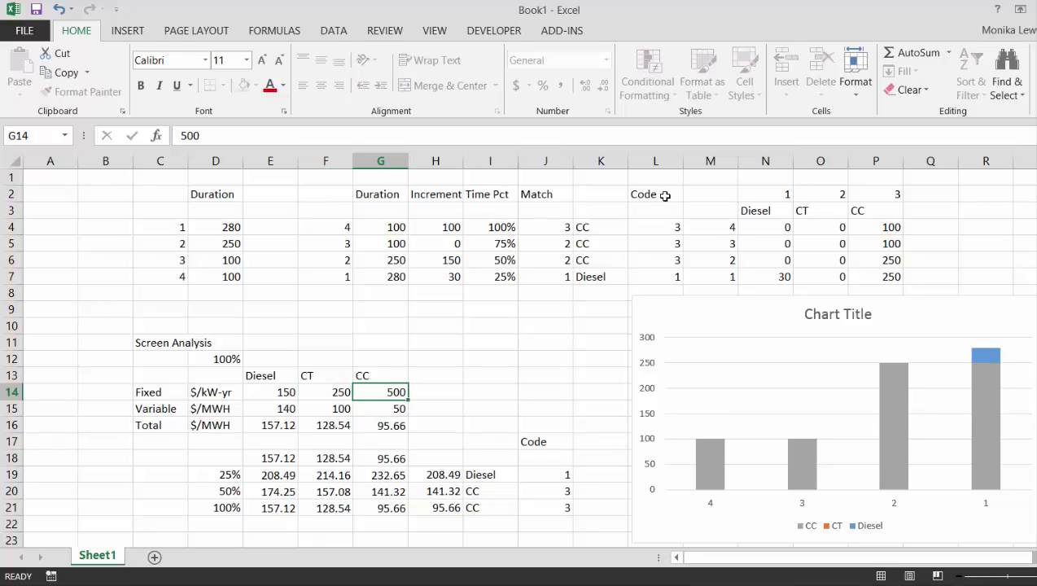
{"action": "key", "text": "Return"}
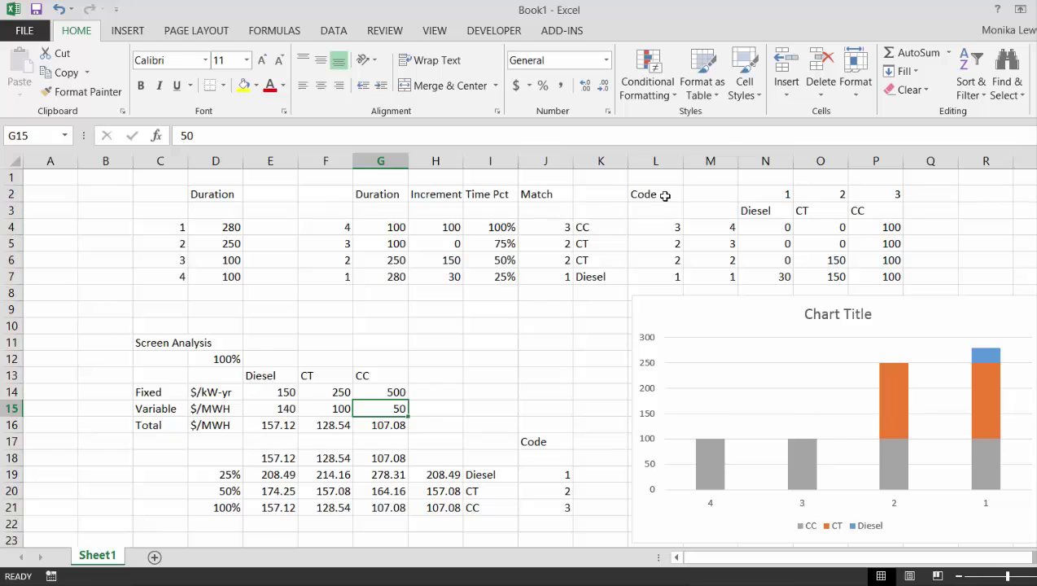
Set the CC variable cost in G15 to 100 $/MWH
{"action": "key", "text": "Left"}
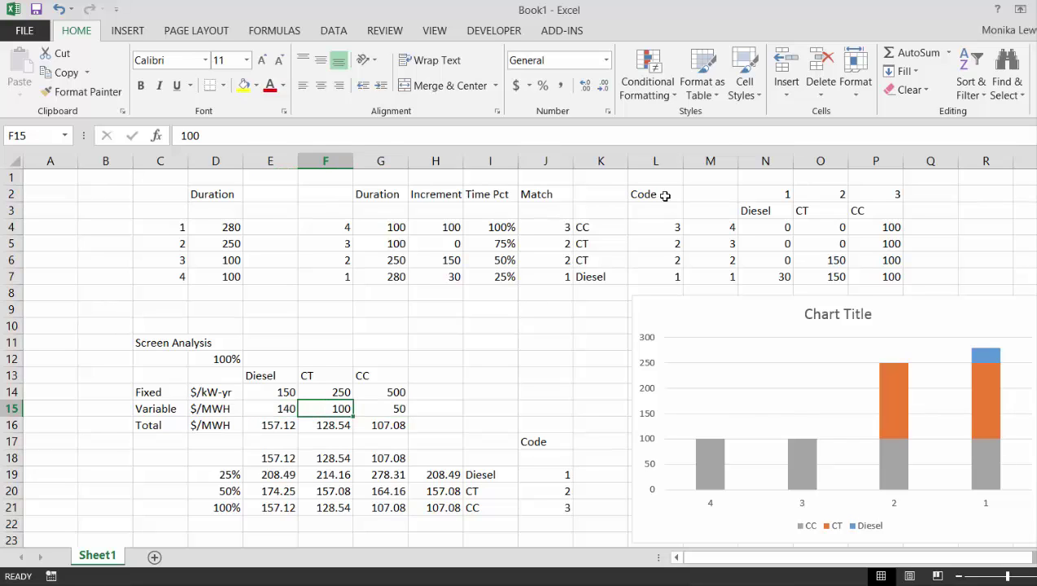
{"action": "key", "text": "Right"}
{"action": "type", "text": "100"}
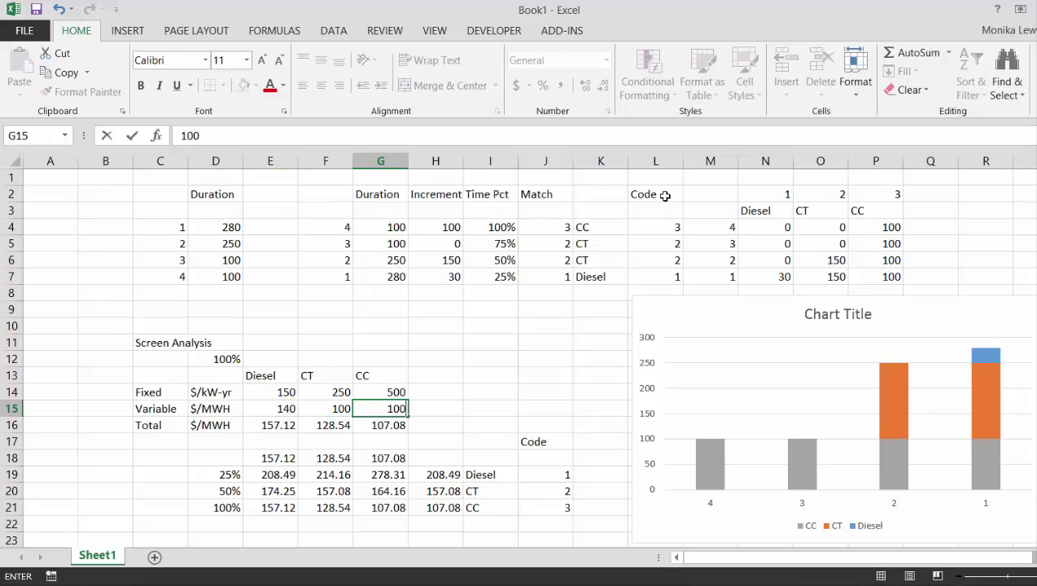
{"action": "key", "text": "Return"}
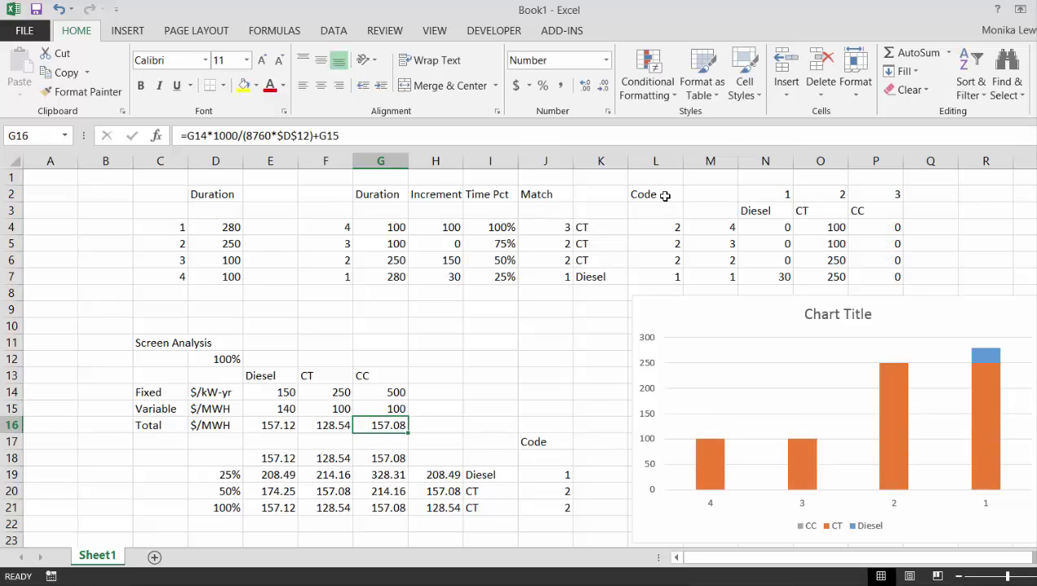
Change the CC variable cost in G15 to 70 $/MWH
{"action": "key", "text": "Up"}
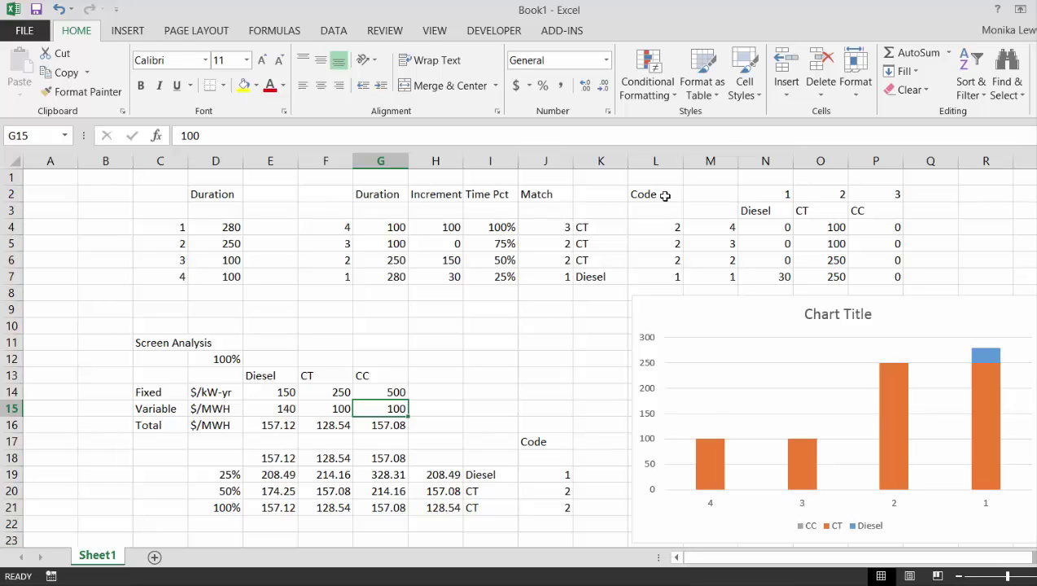
{"action": "type", "text": "70"}
{"action": "key", "text": "Return"}
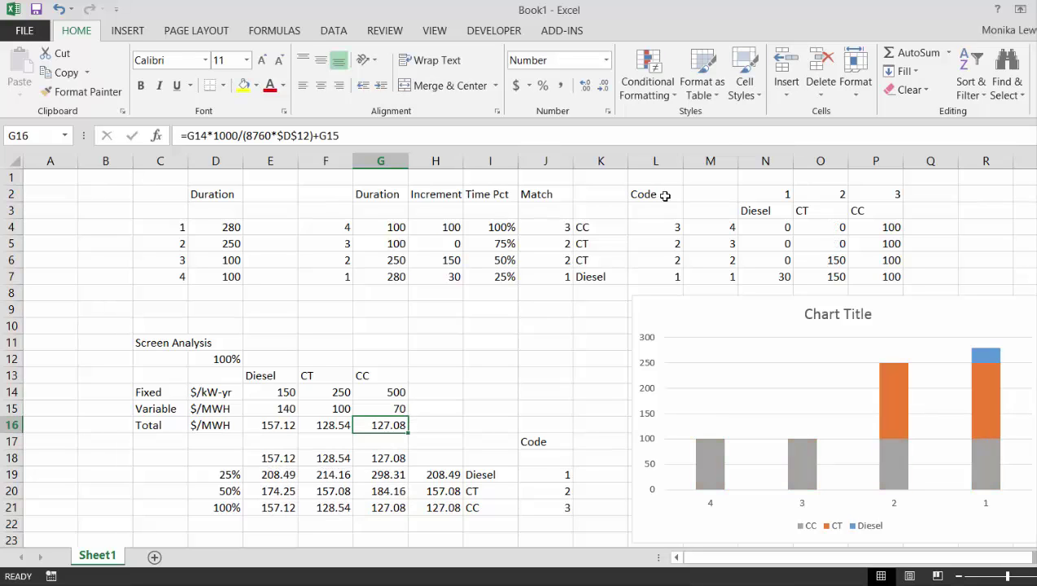
Examine the technology cost inputs and the minimum cost formulas in column H beside the data table
{"action": "key", "text": "Up"}
{"action": "key", "text": "Up"}
{"action": "key", "text": "Up"}
{"action": "key", "text": "Left"}
{"action": "key", "text": "Right"}
{"action": "key", "text": "Right"}
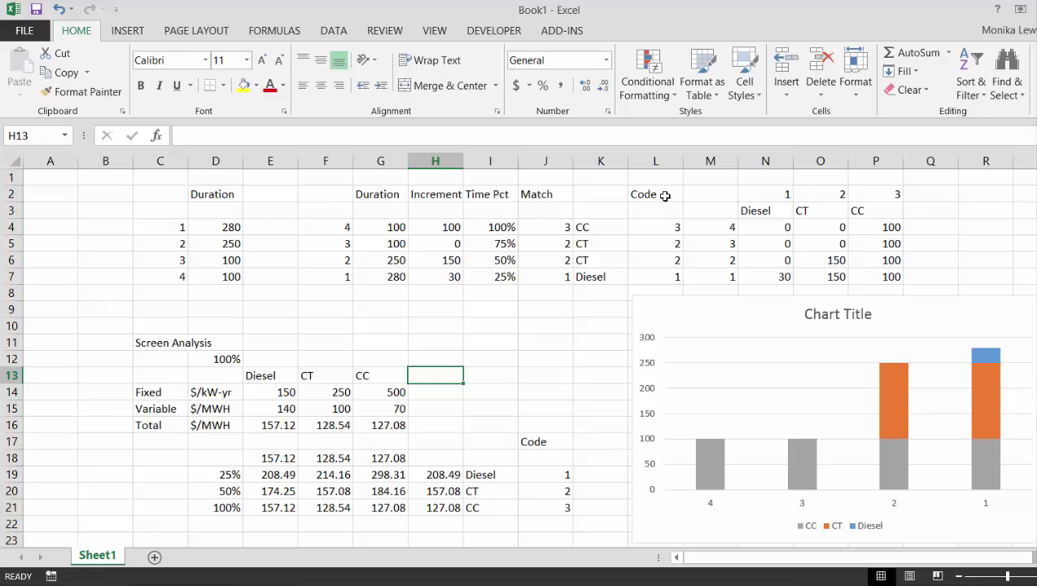
{"action": "key", "text": "Up"}
{"action": "key", "text": "Up"}
{"action": "key", "text": "Up"}
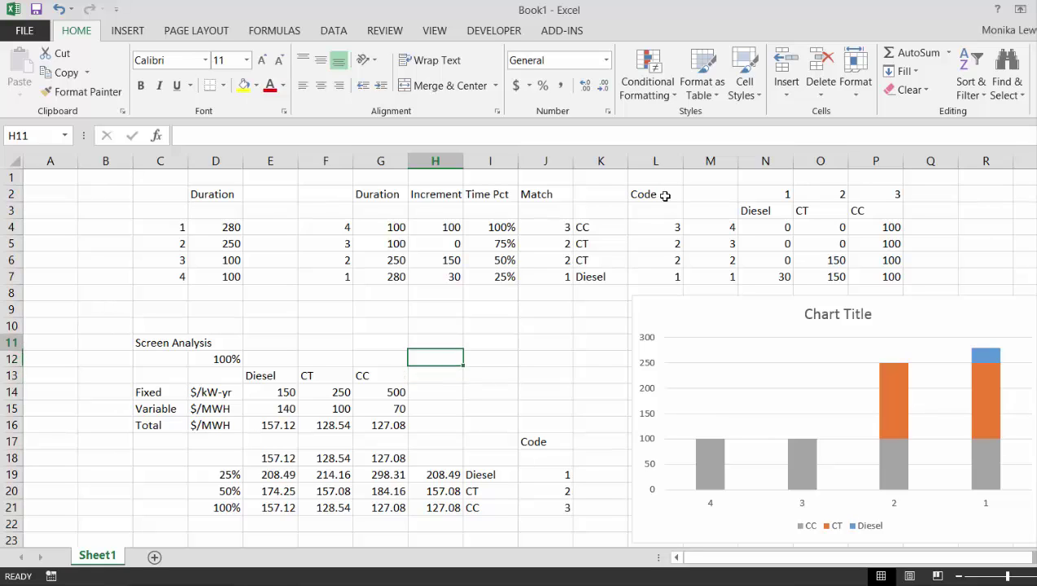
{"action": "key", "text": "Down"}
{"action": "key", "text": "Down"}
{"action": "key", "text": "Down"}
{"action": "key", "text": "Down"}
{"action": "key", "text": "Down"}
{"action": "key", "text": "Down"}
{"action": "key", "text": "Down"}
{"action": "key", "text": "Down"}
{"action": "key", "text": "Down"}
{"action": "key", "text": "Down"}
{"action": "key", "text": "Down"}
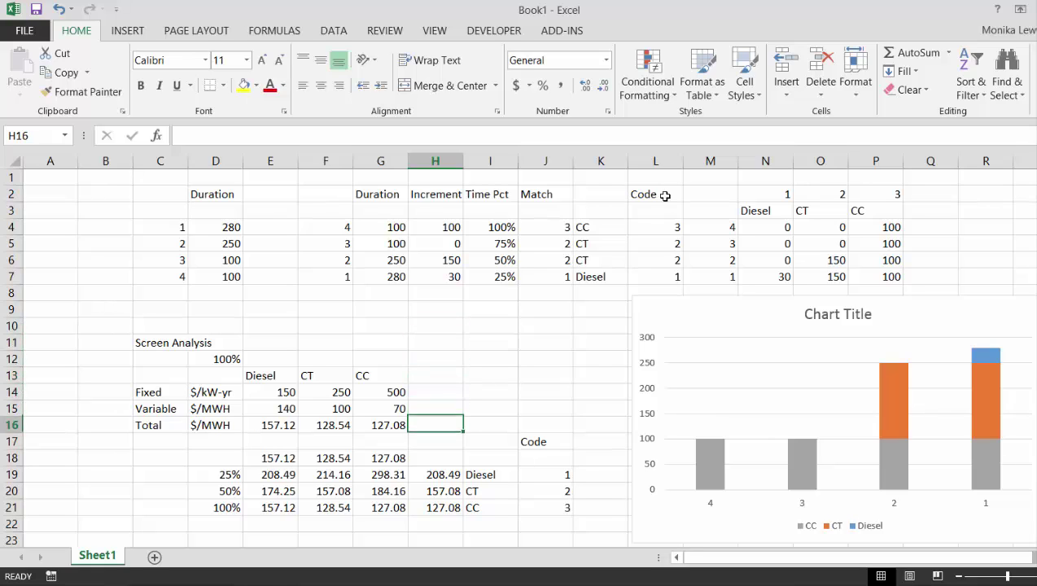
{"action": "key", "text": "Up"}
{"action": "key", "text": "Up"}
{"action": "key", "text": "Up"}
{"action": "key", "text": "Up"}
{"action": "key", "text": "Up"}
{"action": "key", "text": "Up"}
{"action": "key", "text": "Up"}
{"action": "key", "text": "Up"}
{"action": "key", "text": "Up"}
{"action": "key", "text": "Up"}
{"action": "key", "text": "Up"}
{"action": "key", "text": "Up"}
{"action": "key", "text": "Up"}
{"action": "key", "text": "Up"}
{"action": "key", "text": "Up"}
{"action": "key", "text": "Up"}
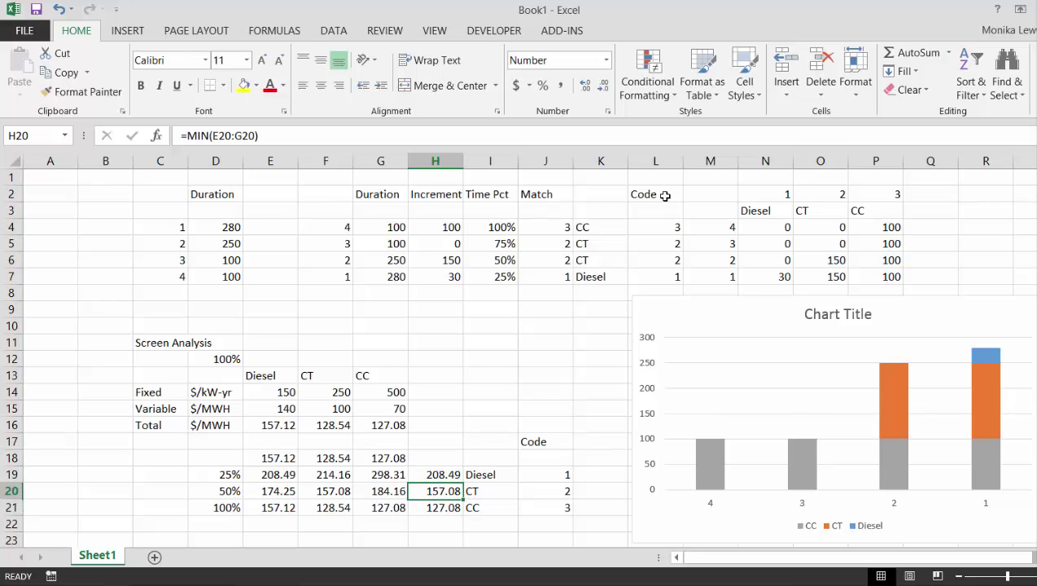
Examine the technology name and Code lookup formulas in columns K and L for each time increment
{"action": "key", "text": "Right"}
{"action": "key", "text": "Right"}
{"action": "key", "text": "Right"}
{"action": "key", "text": "Right"}
{"action": "key", "text": "Right"}
{"action": "key", "text": "Right"}
{"action": "key", "text": "Right"}
{"action": "key", "text": "Right"}
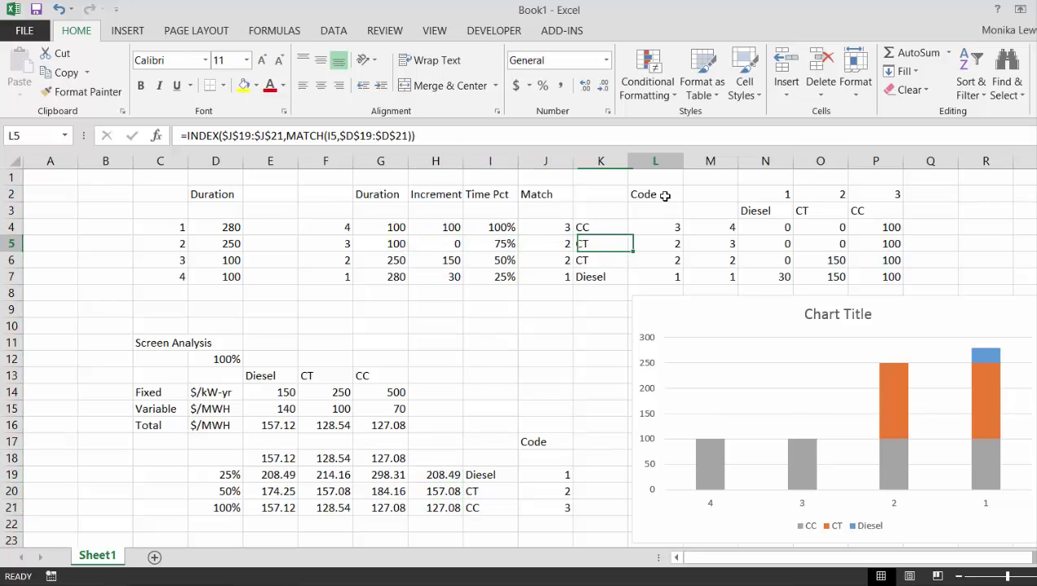
{"action": "key", "text": "Left"}
{"action": "key", "text": "Left"}
{"action": "key", "text": "Left"}
{"action": "key", "text": "Left"}
{"action": "key", "text": "Left"}
{"action": "key", "text": "Left"}
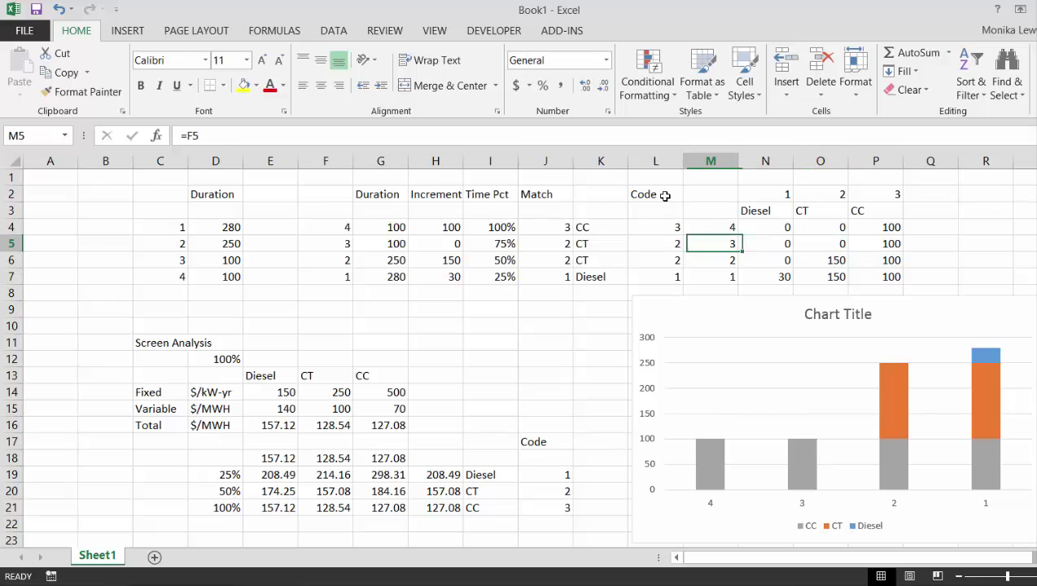
{"action": "key", "text": "Up"}
{"action": "key", "text": "Right"}
{"action": "key", "text": "Right"}
{"action": "key", "text": "Down"}
{"action": "key", "text": "Down"}
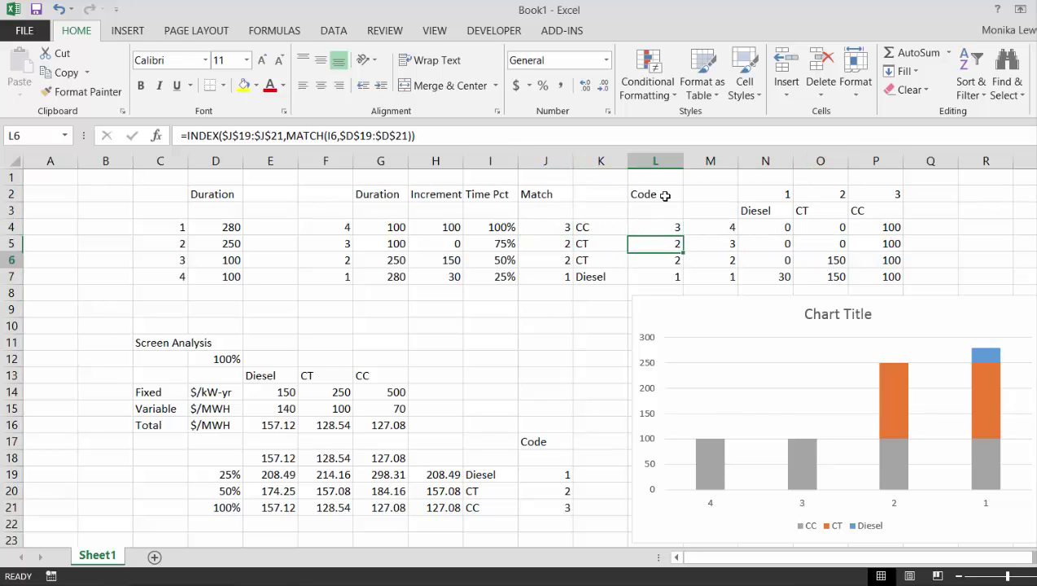
{"action": "key", "text": "Left"}
{"action": "key", "text": "Down"}
{"action": "key", "text": "Up"}
{"action": "key", "text": "Up"}
{"action": "key", "text": "Up"}
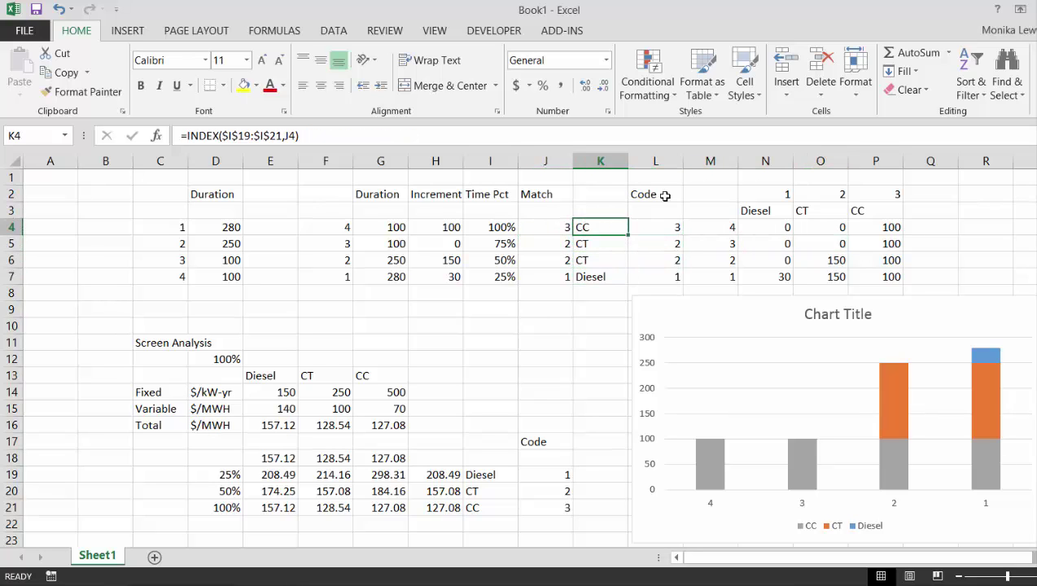
Examine the capacity allocation formulas for Diesel, CT and CC in row 4
{"action": "key", "text": "Right"}
{"action": "key", "text": "Right"}
{"action": "key", "text": "Right"}
{"action": "key", "text": "Right"}
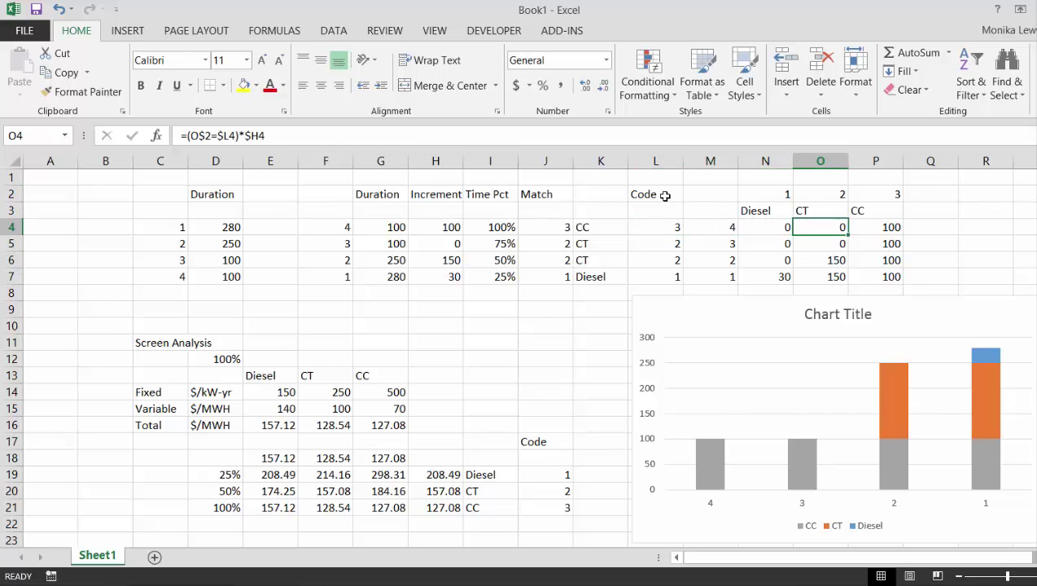
{"action": "key", "text": "Right"}
{"action": "key", "text": "Right"}
{"action": "key", "text": "Left"}
{"action": "key", "text": "Left"}
{"action": "key", "text": "Left"}
{"action": "key", "text": "Left"}
{"action": "key", "text": "Left"}
{"action": "key", "text": "Left"}
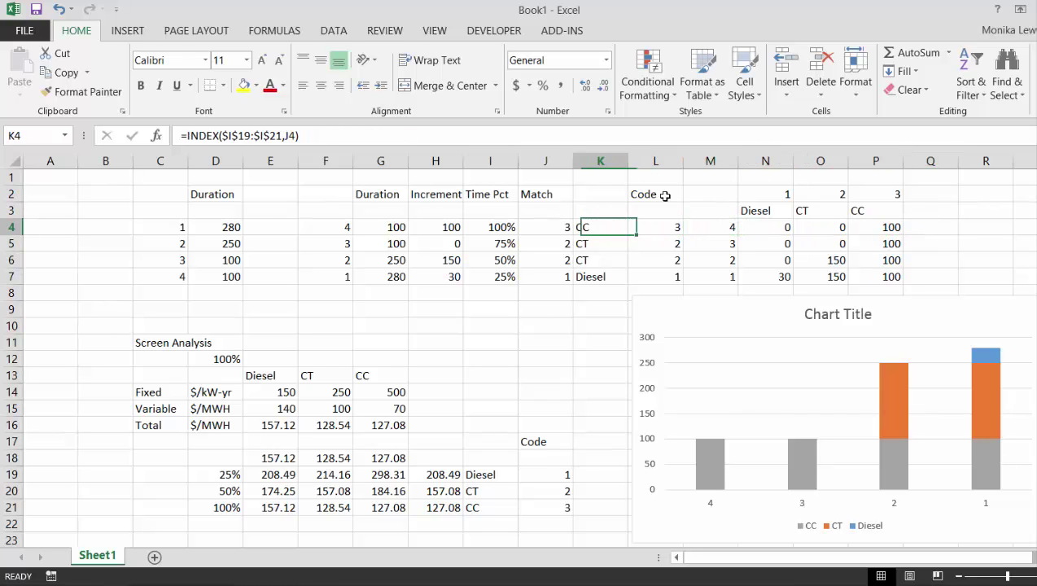
Examine the minimum cost formula in H21 for the 100% row of the data table
{"action": "key", "text": "Left"}
{"action": "key", "text": "Left"}
{"action": "key", "text": "Right"}
{"action": "key", "text": "Down"}
{"action": "key", "text": "Down"}
{"action": "key", "text": "Down"}
{"action": "key", "text": "Down"}
{"action": "key", "text": "Down"}
{"action": "key", "text": "Down"}
{"action": "key", "text": "Down"}
{"action": "key", "text": "Down"}
{"action": "key", "text": "Down"}
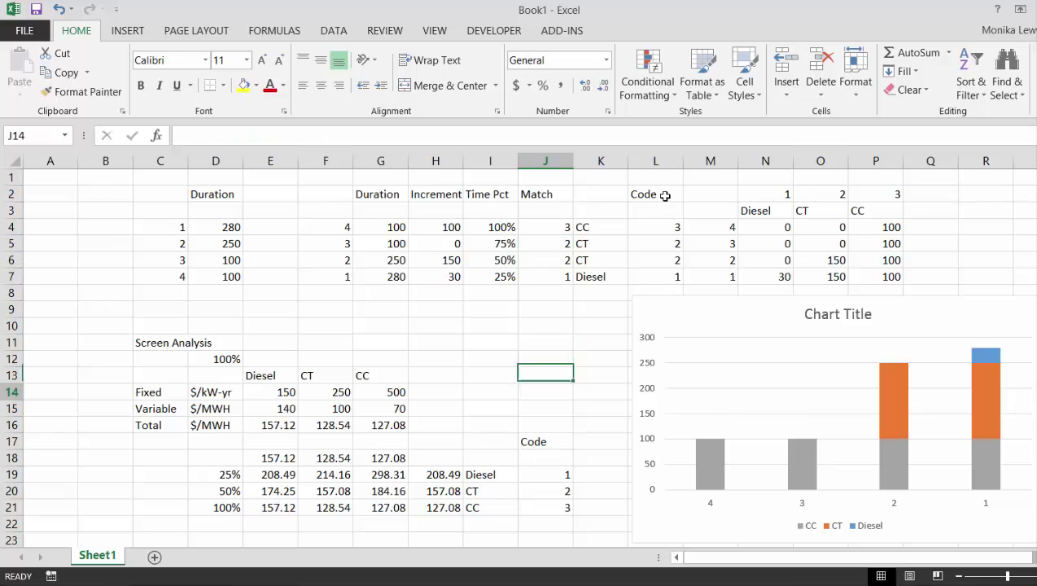
{"action": "key", "text": "Left"}
{"action": "key", "text": "Left"}
{"action": "key", "text": "Down"}
{"action": "key", "text": "Down"}
{"action": "key", "text": "Down"}
{"action": "key", "text": "Down"}
{"action": "key", "text": "Down"}
{"action": "key", "text": "Down"}
{"action": "key", "text": "Down"}
{"action": "key", "text": "Down"}
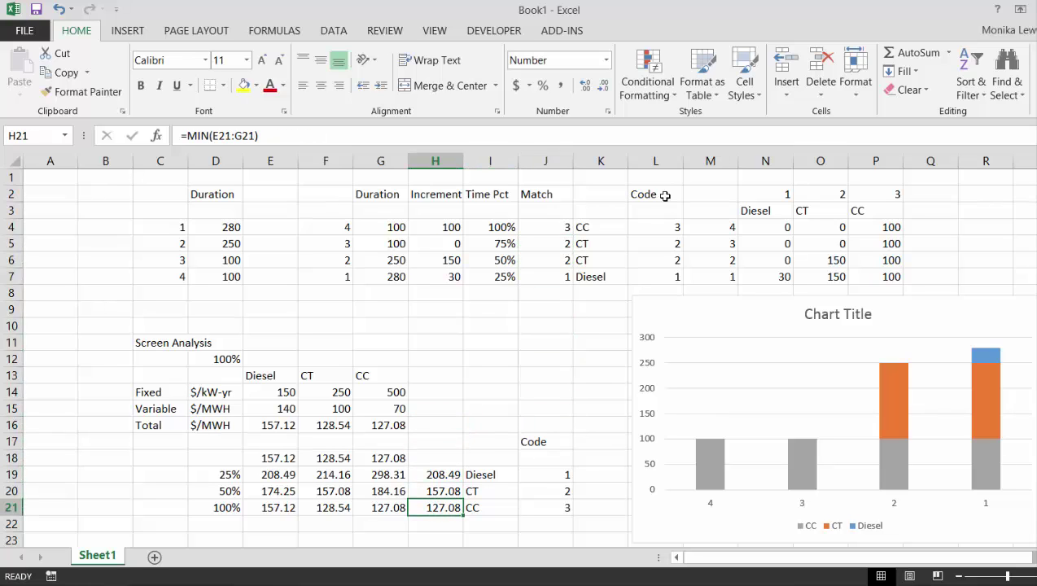
Examine the Increment, Time Pct and Match cells and the technology names chosen in K4:K7
{"action": "key", "text": "Up"}
{"action": "key", "text": "Up"}
{"action": "key", "text": "Up"}
{"action": "key", "text": "Up"}
{"action": "key", "text": "Up"}
{"action": "key", "text": "Up"}
{"action": "key", "text": "Up"}
{"action": "key", "text": "Up"}
{"action": "key", "text": "Up"}
{"action": "key", "text": "Up"}
{"action": "key", "text": "Up"}
{"action": "key", "text": "Up"}
{"action": "key", "text": "Up"}
{"action": "key", "text": "Up"}
{"action": "key", "text": "Up"}
{"action": "key", "text": "Up"}
{"action": "key", "text": "Up"}
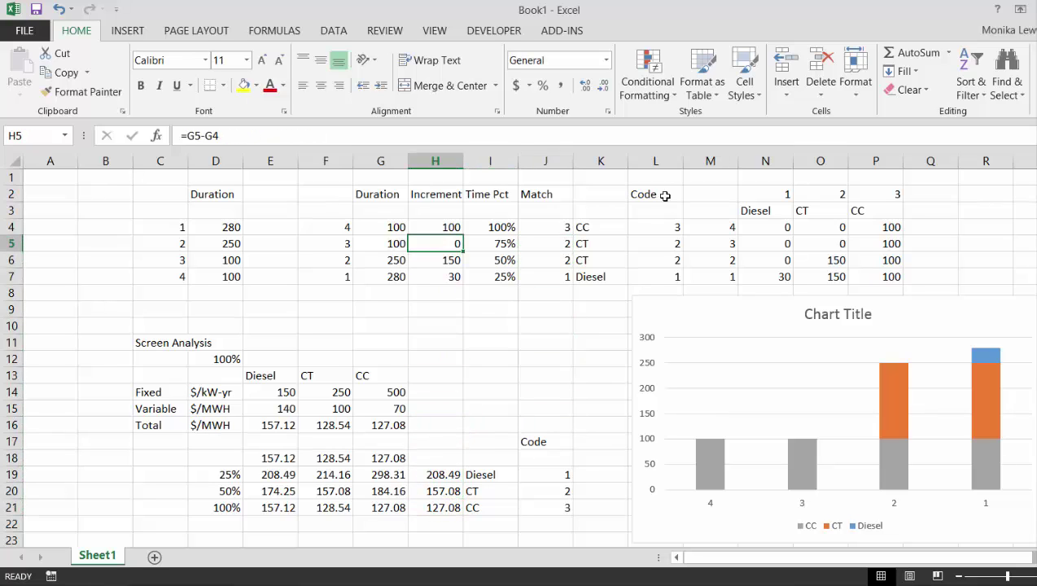
{"action": "key", "text": "Right"}
{"action": "key", "text": "Down"}
{"action": "key", "text": "Up"}
{"action": "key", "text": "Right"}
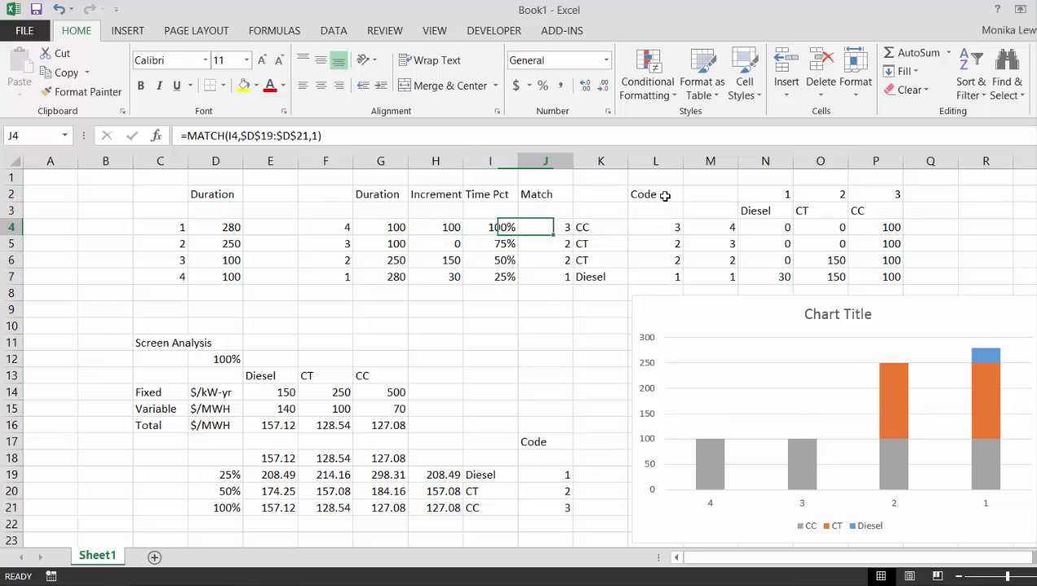
{"action": "key", "text": "Down"}
{"action": "key", "text": "Right"}
{"action": "key", "text": "Down"}
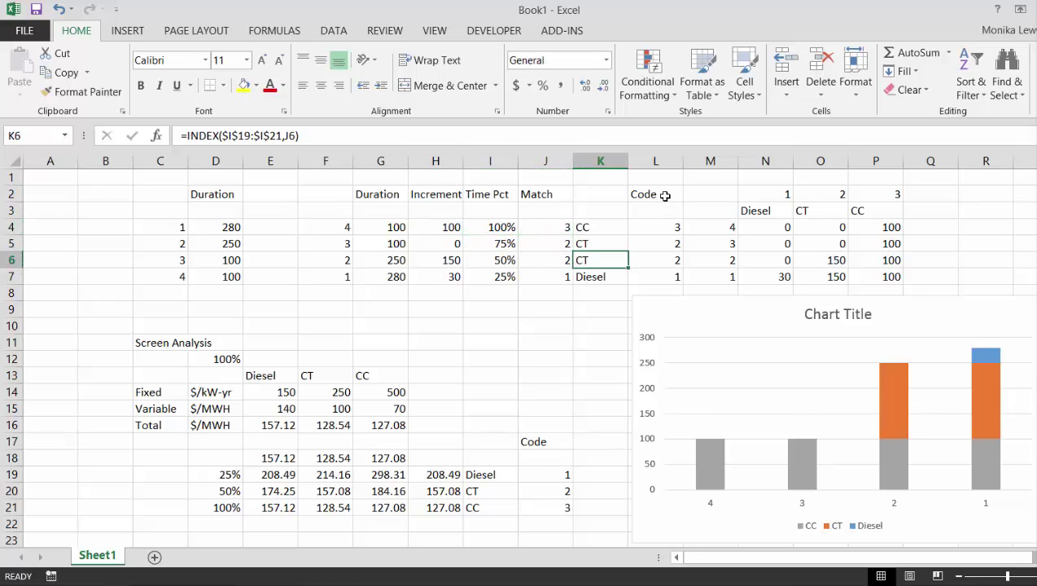
{"action": "key", "text": "Down"}
{"action": "key", "text": "Up"}
{"action": "key", "text": "Up"}
{"action": "key", "text": "Down"}
{"action": "key", "text": "Down"}
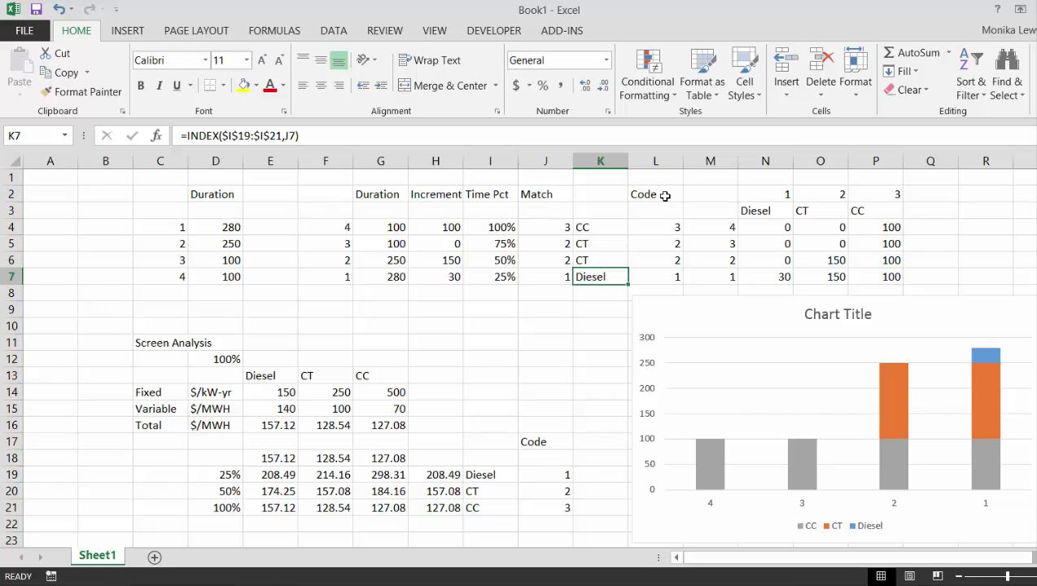
{"action": "key", "text": "Up"}
{"action": "key", "text": "Up"}
{"action": "key", "text": "Up"}
{"action": "key", "text": "Up"}
{"action": "key", "text": "Up"}
{"action": "key", "text": "Up"}
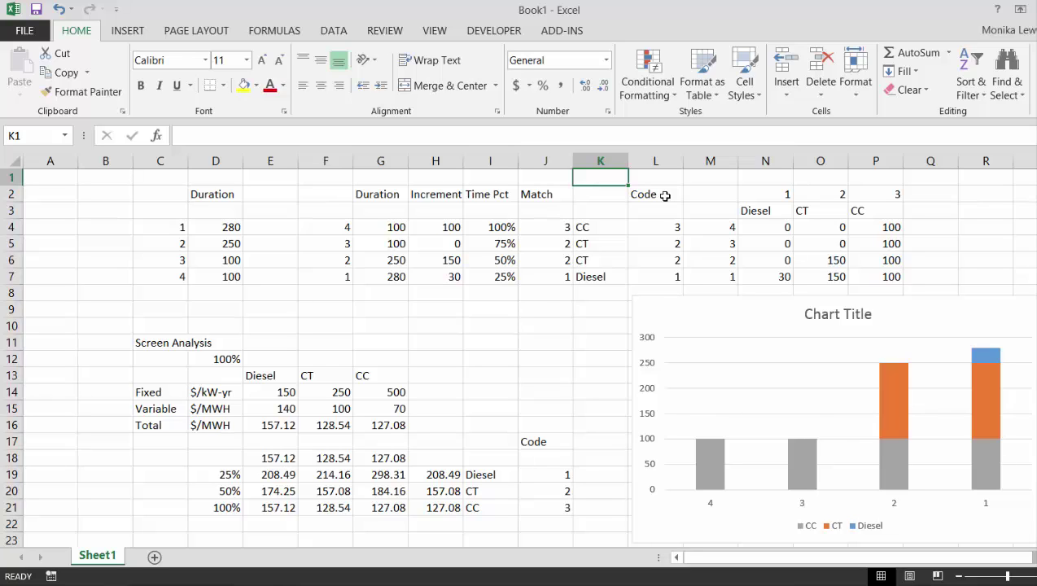
{"action": "left_click", "coordinate": [404, 337]}
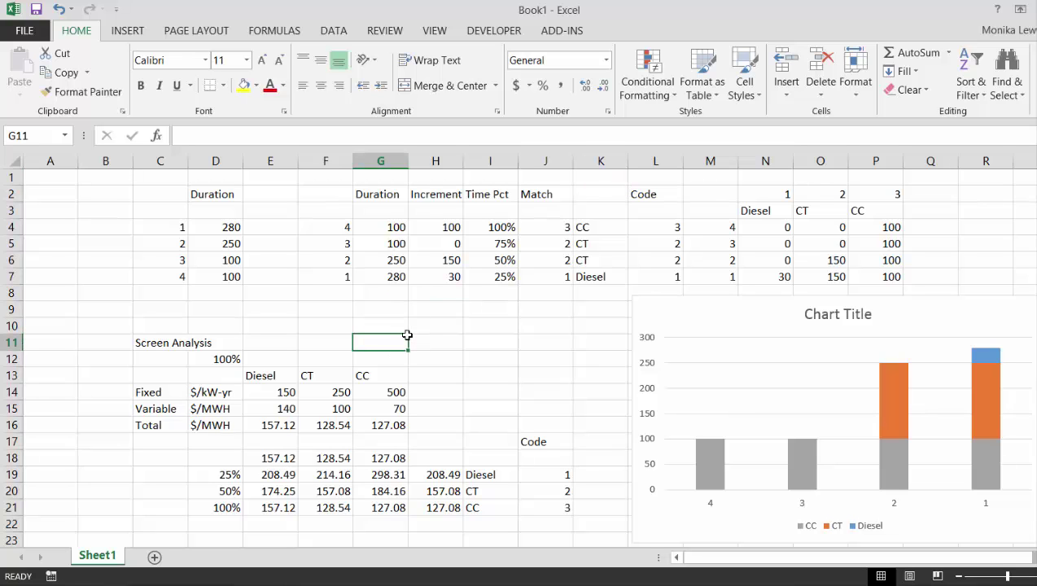
Start saving the workbook under a new name and browse to Courses, Chapter 5. Electricity, Electricity Materials, 11. Price Analysis Excel Exercises
{"action": "key", "text": "F12"}
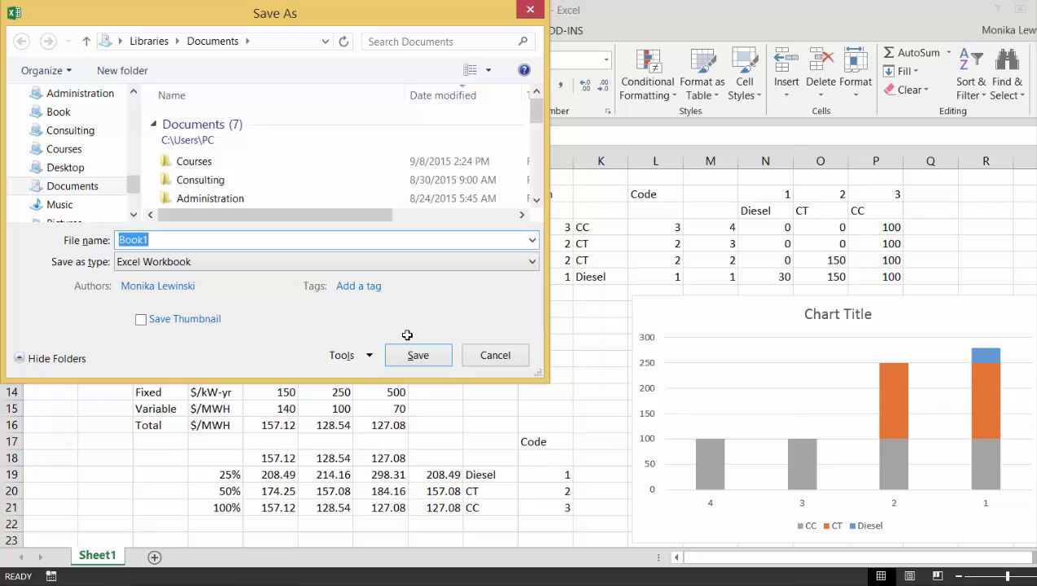
{"action": "double_click", "coordinate": [197, 163]}
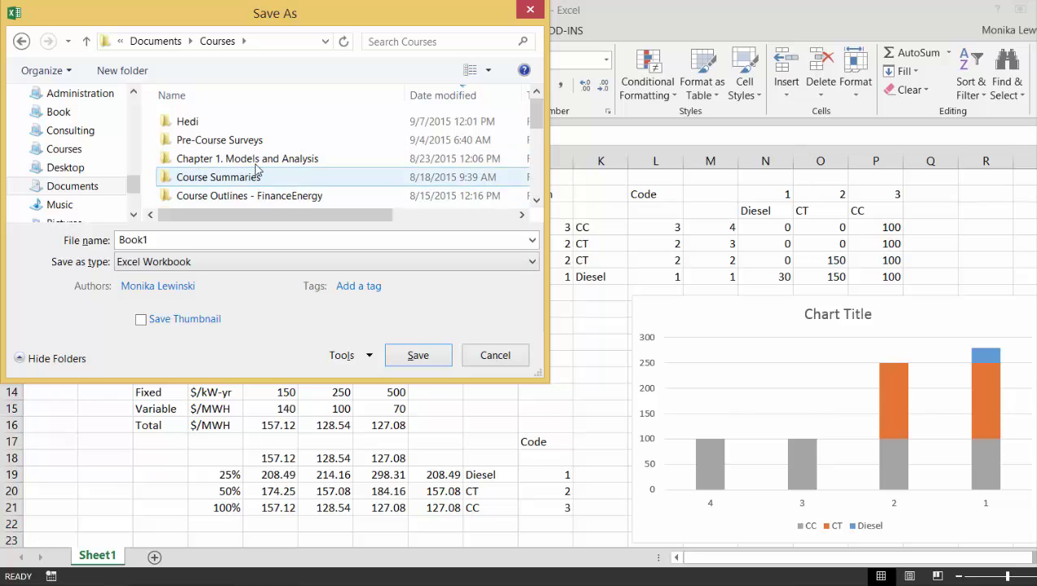
{"action": "left_click", "coordinate": [195, 98]}
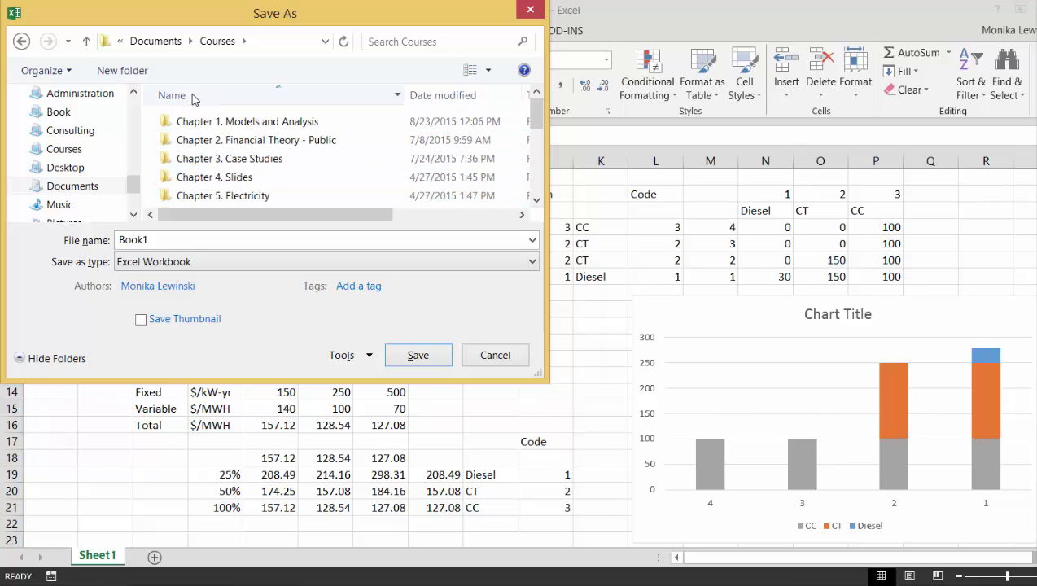
{"action": "left_click", "coordinate": [240, 200]}
{"action": "double_click", "coordinate": [242, 200]}
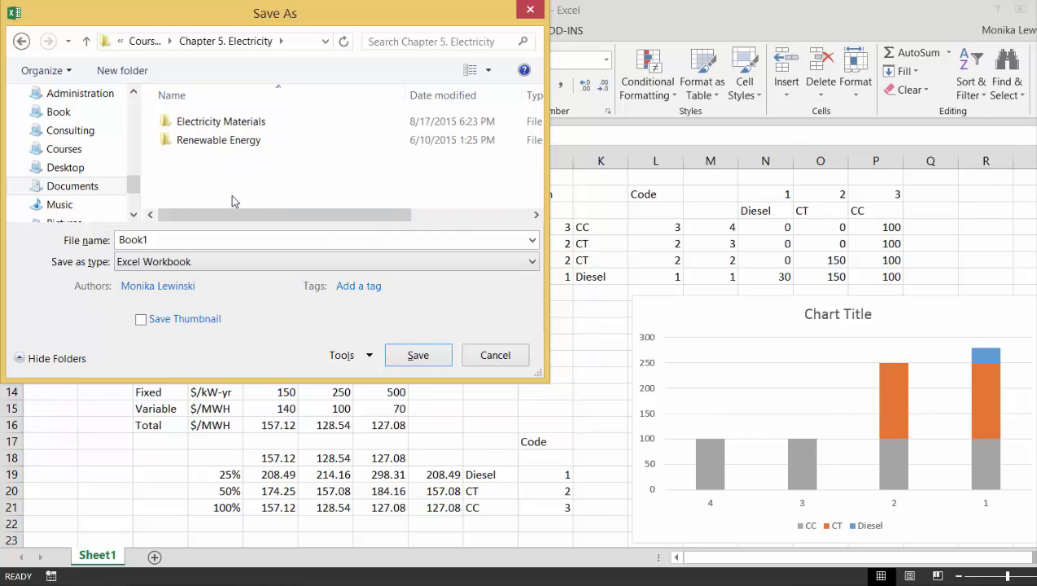
{"action": "double_click", "coordinate": [191, 124]}
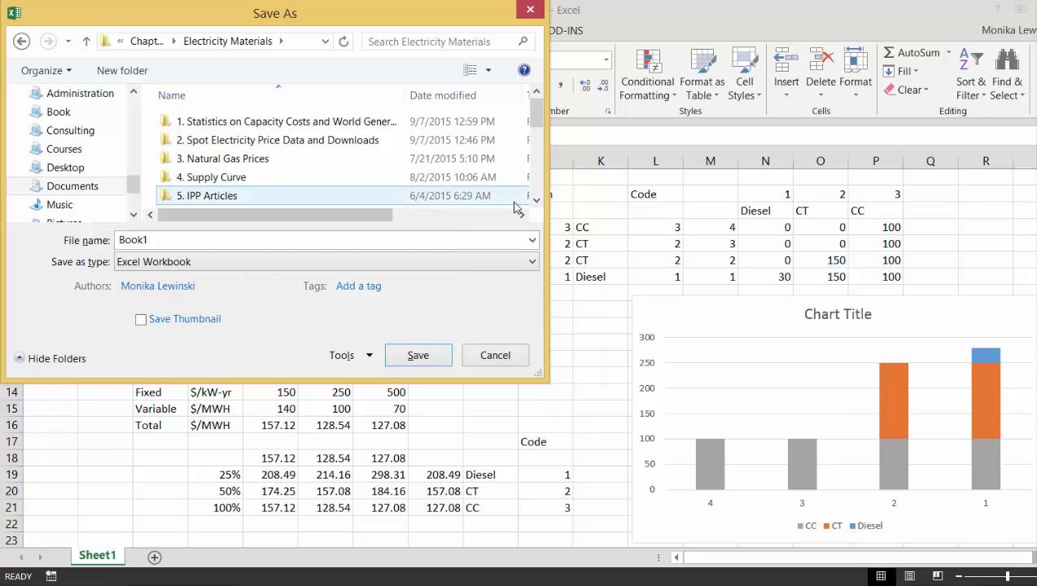
{"action": "scroll", "coordinate": [535, 203], "scroll_direction": "down", "scroll_amount": 2}
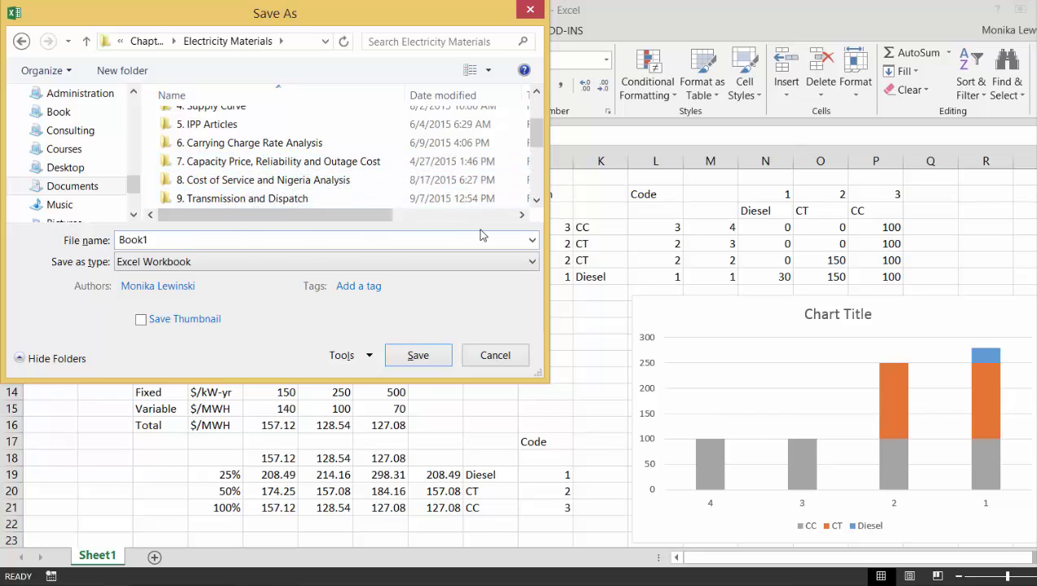
{"action": "left_click", "coordinate": [538, 202]}
{"action": "left_click", "coordinate": [538, 201]}
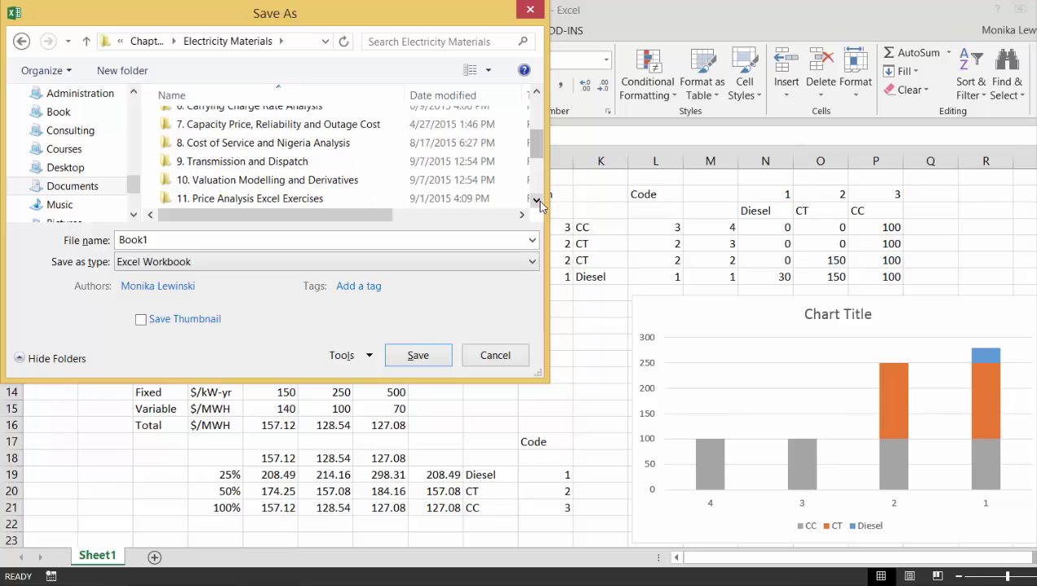
{"action": "left_click", "coordinate": [353, 200]}
{"action": "double_click", "coordinate": [354, 201]}
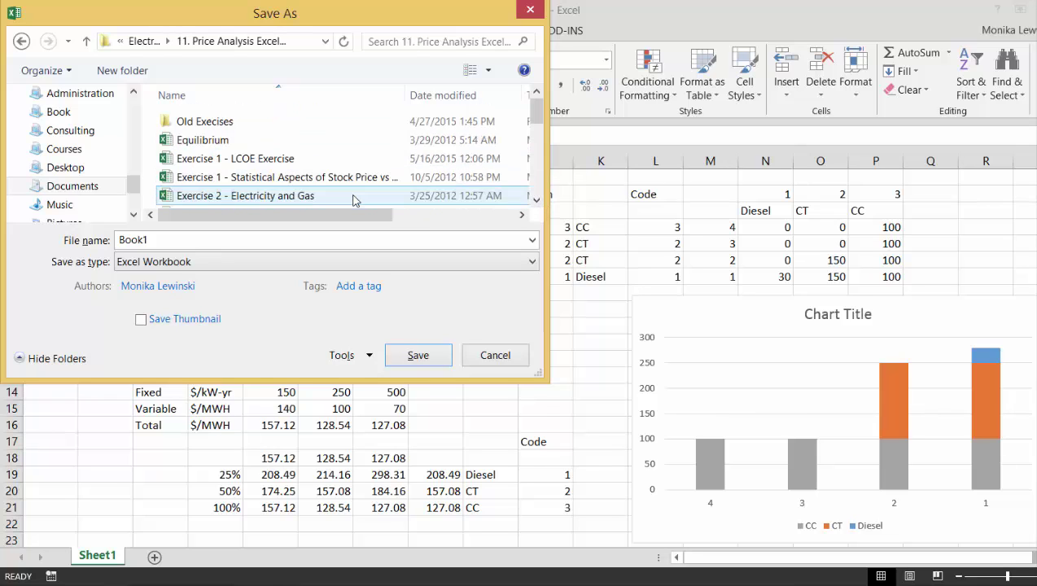
Name the workbook Load Duration Basic Exercise and save it as an Excel Workbook
{"action": "left_click", "coordinate": [265, 240]}
{"action": "type", "text": "Load Dur"}
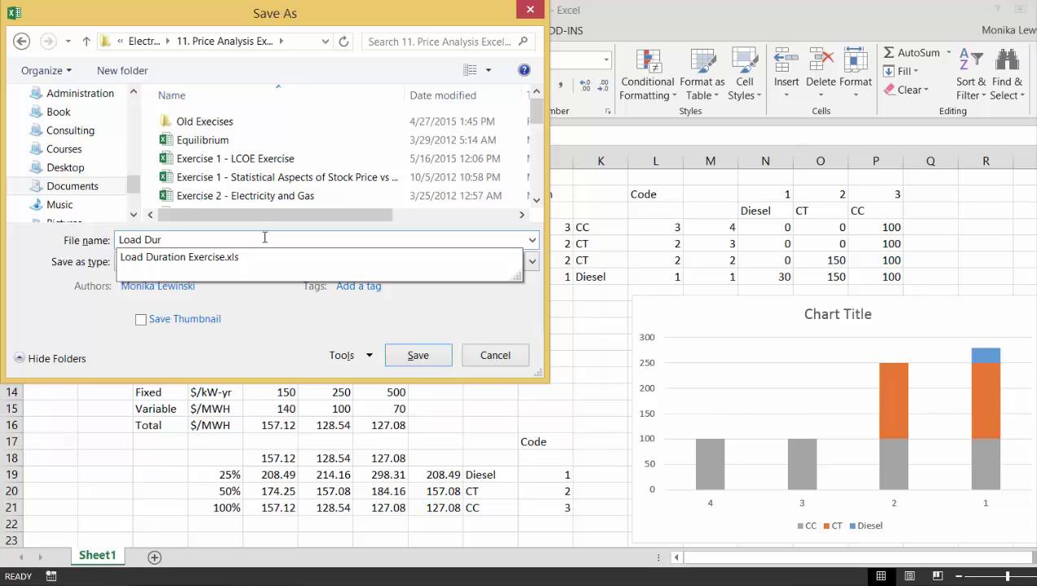
{"action": "type", "text": "ation "}
{"action": "type", "text": "Exe"}
{"action": "key", "text": "BackSpace"}
{"action": "key", "text": "BackSpace"}
{"action": "type", "text": "Basic Ex"}
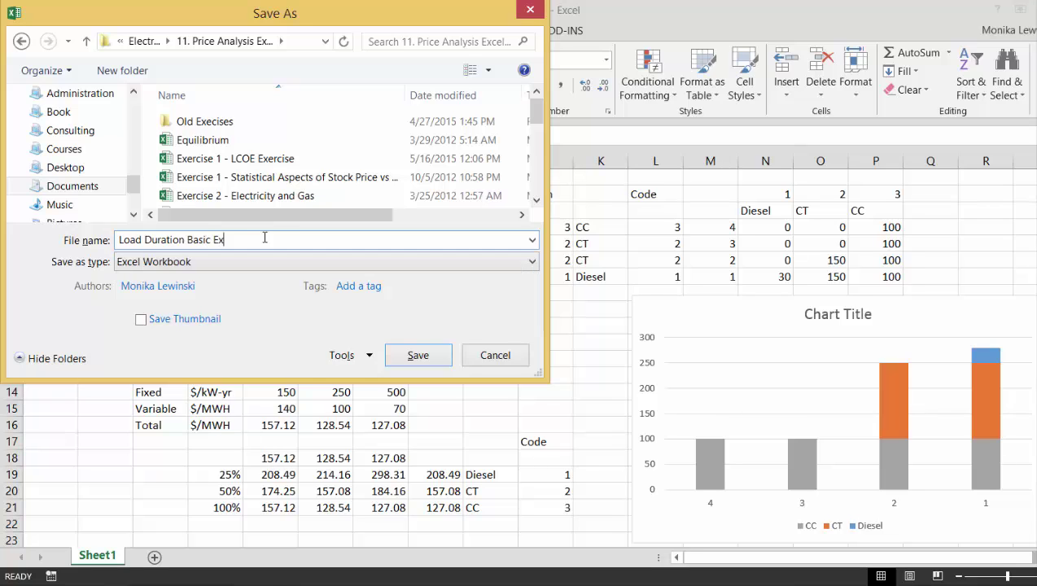
{"action": "type", "text": "ercise"}
{"action": "key", "text": "Return"}
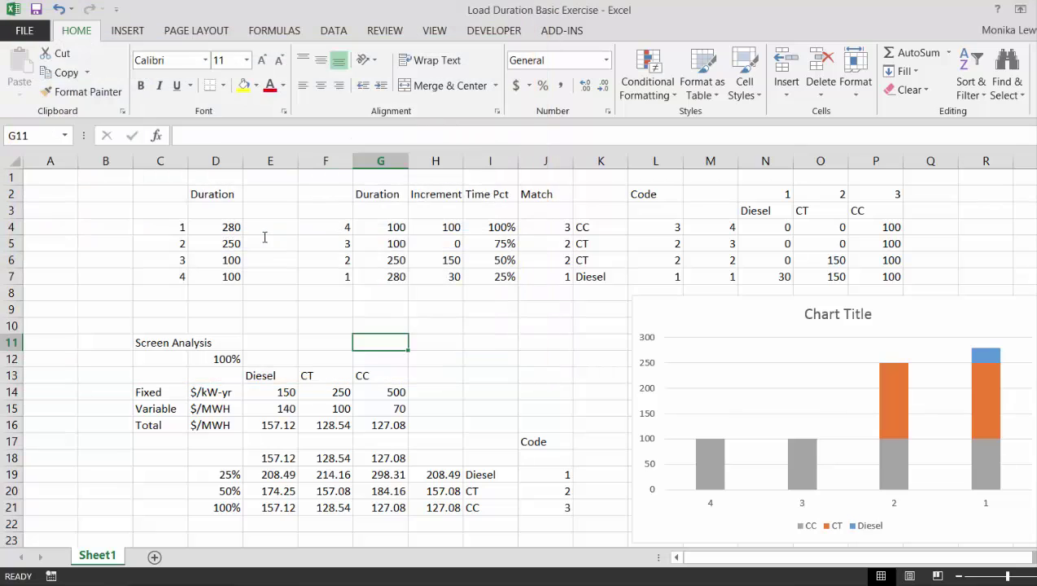
Insert four blank rows at row 1, above the duration and capacity tables
{"action": "left_click", "coordinate": [390, 261]}
{"action": "key", "text": "Up"}
{"action": "key", "text": "Up"}
{"action": "key", "text": "Up"}
{"action": "key", "text": "Up"}
{"action": "key", "text": "Up"}
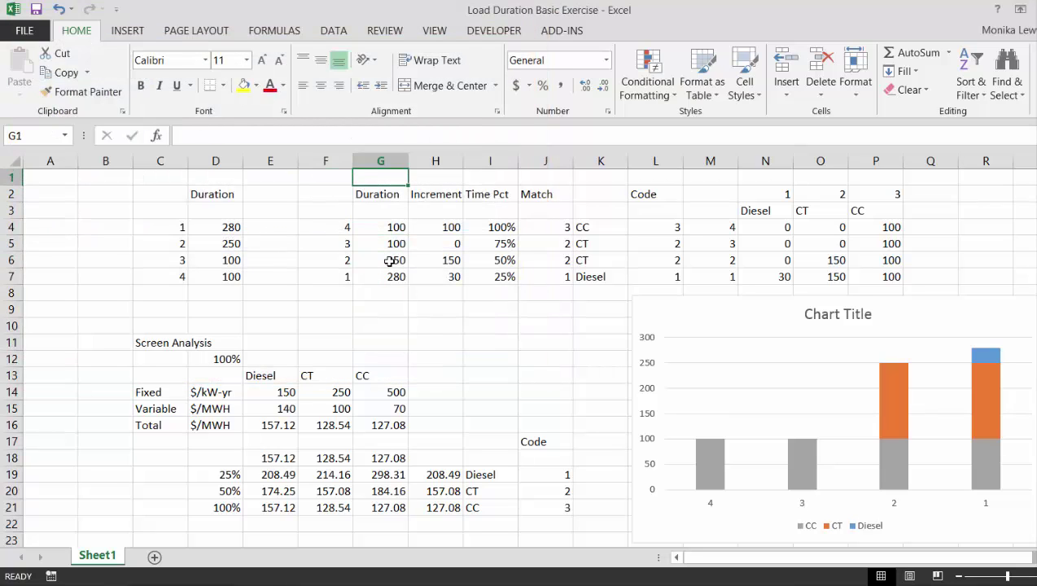
{"action": "key", "text": "shift+space"}
{"action": "key", "text": "ctrl+shift+plus"}
{"action": "key", "text": "ctrl+shift+plus"}
{"action": "key", "text": "ctrl+shift+plus"}
{"action": "key", "text": "ctrl+shift+plus"}
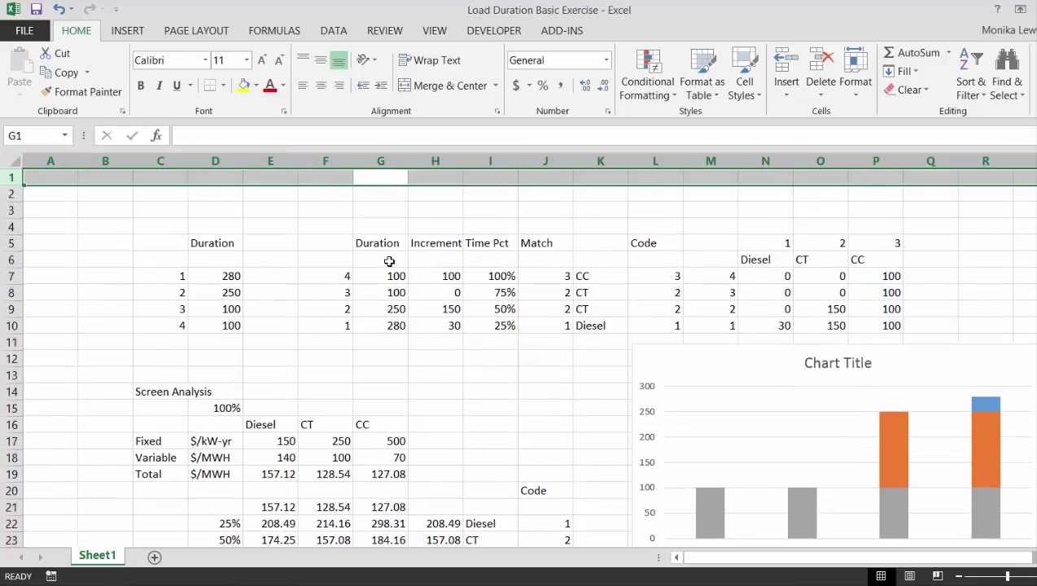
Enter the label Step 1 in cell D1
{"action": "key", "text": "Left"}
{"action": "key", "text": "Left"}
{"action": "key", "text": "Left"}
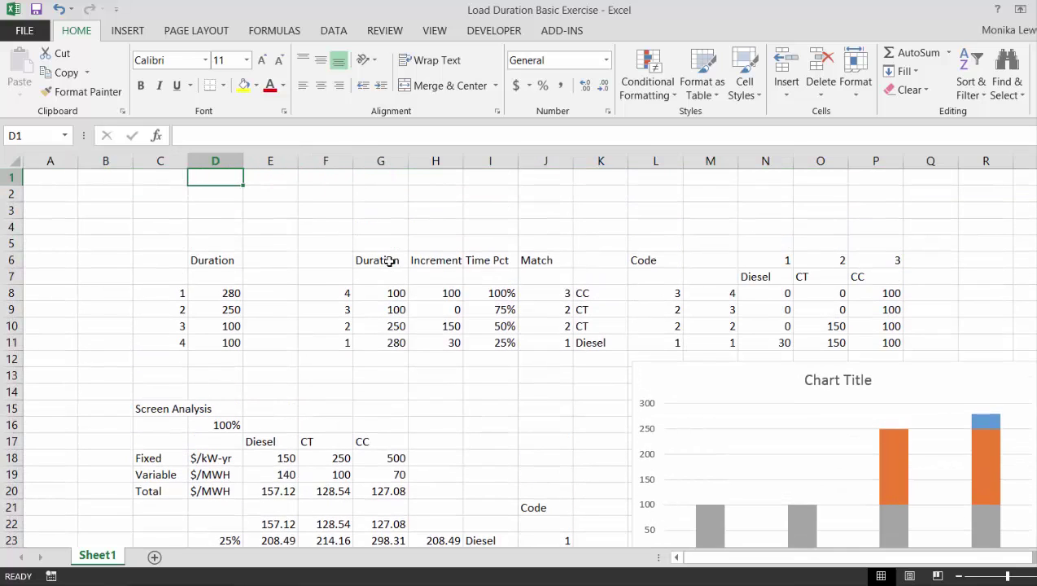
{"action": "type", "text": "Step"}
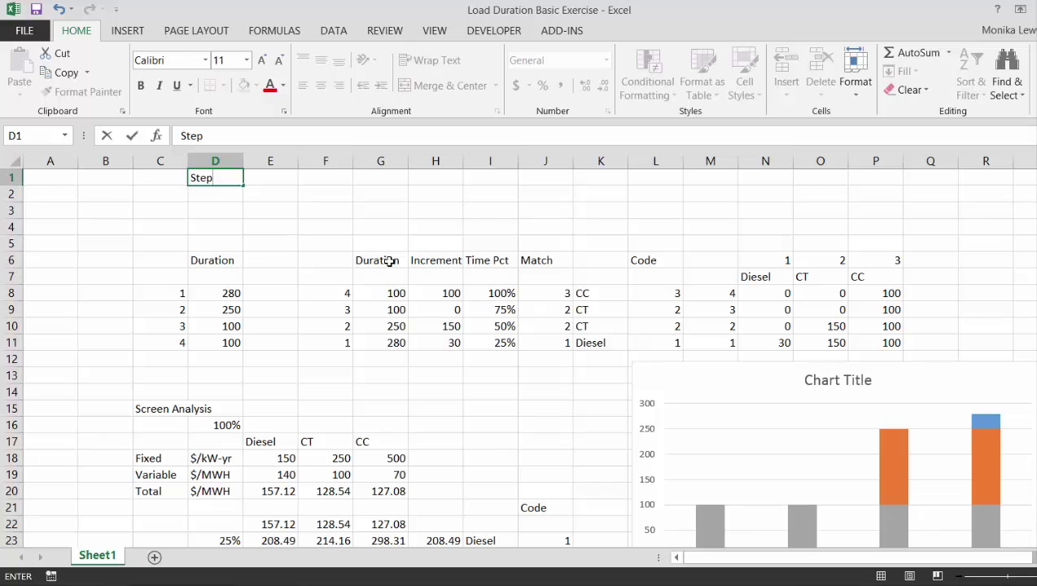
{"action": "type", "text": " 1"}
{"action": "key", "text": "Return"}
Enter the description "Make Load Duration with min peak at top" in E1 beside the Step 1 label
{"action": "key", "text": "Up"}
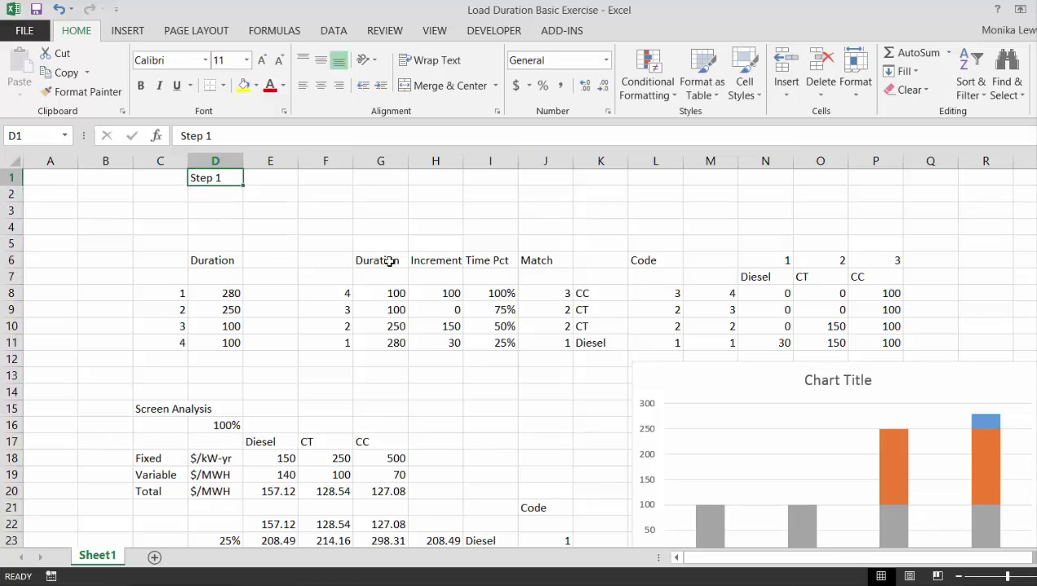
{"action": "key", "text": "Right"}
{"action": "type", "text": "Lo"}
{"action": "key", "text": "BackSpace"}
{"action": "key", "text": "BackSpace"}
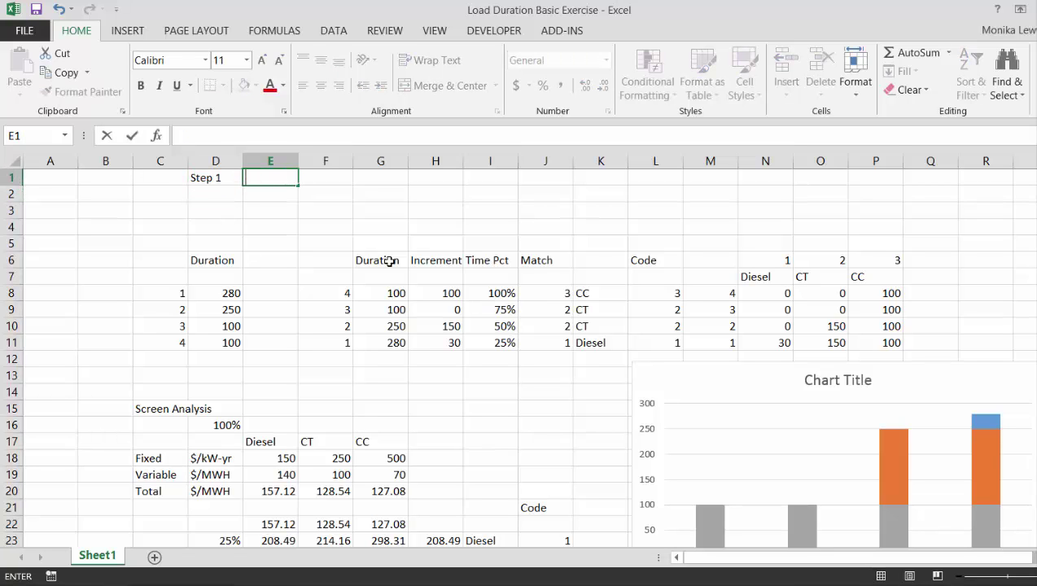
{"action": "type", "text": "Make lLoad d"}
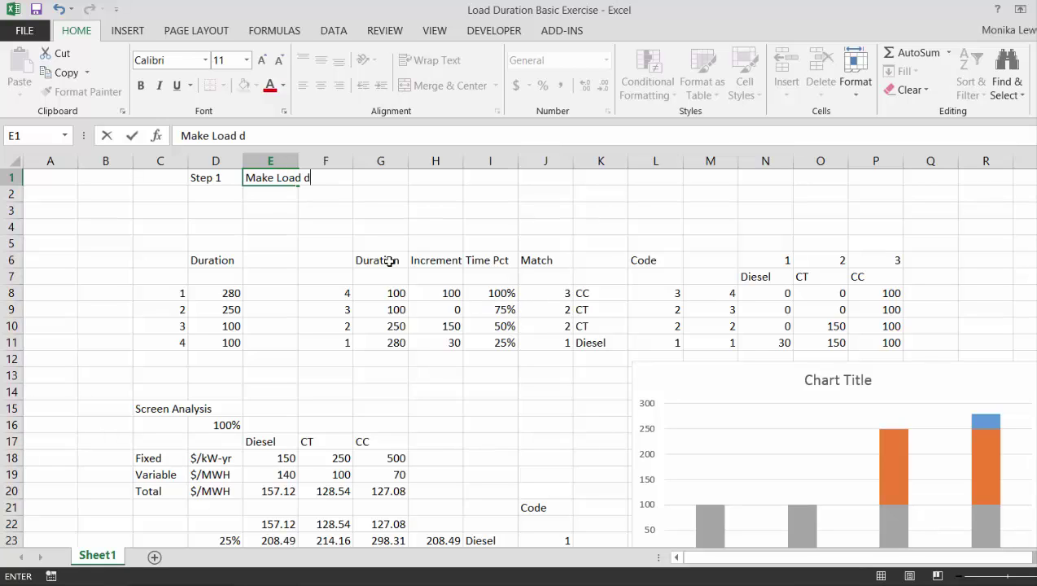
{"action": "key", "text": "BackSpace"}
{"action": "type", "text": "Duratio"}
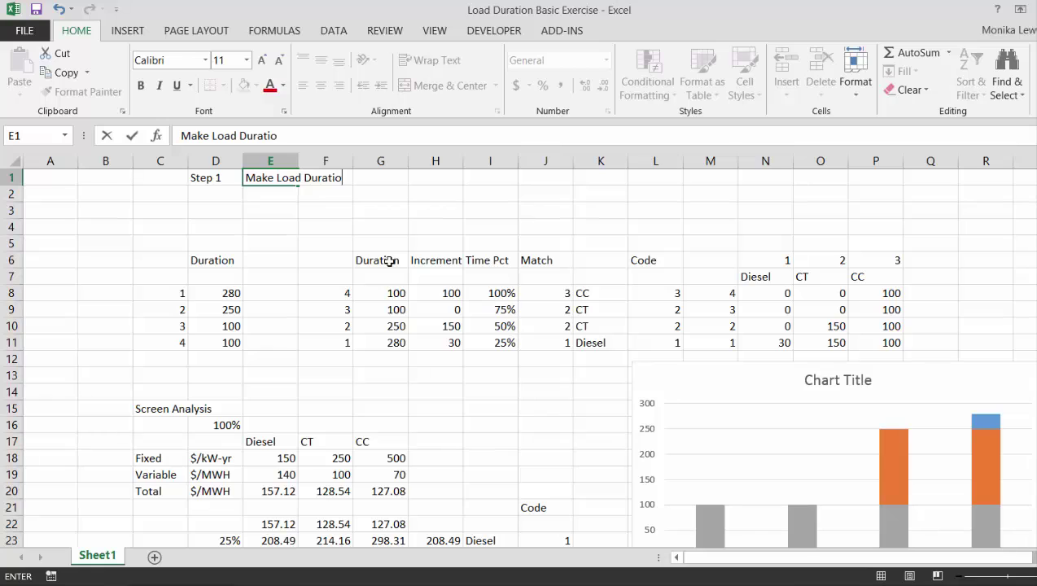
{"action": "type", "text": "n with"}
{"action": "key", "text": "BackSpace"}
{"action": "key", "text": "BackSpace"}
{"action": "key", "text": "BackSpace"}
{"action": "type", "text": "ith"}
{"action": "type", "text": "low"}
{"action": "key", "text": "BackSpace"}
{"action": "key", "text": "BackSpace"}
{"action": "type", "text": "min"}
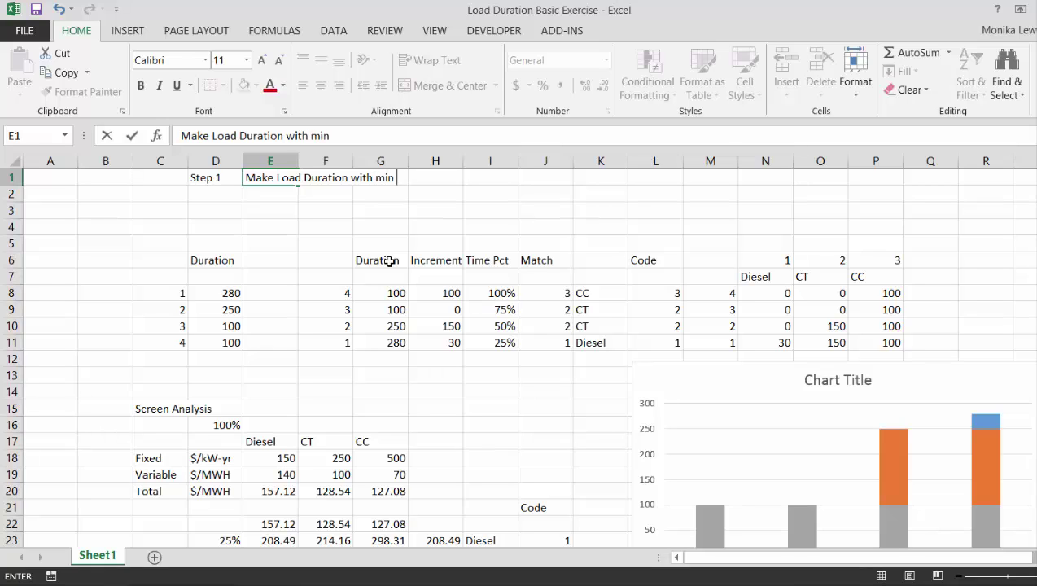
{"action": "type", "text": " peak at top"}
{"action": "key", "text": "Return"}
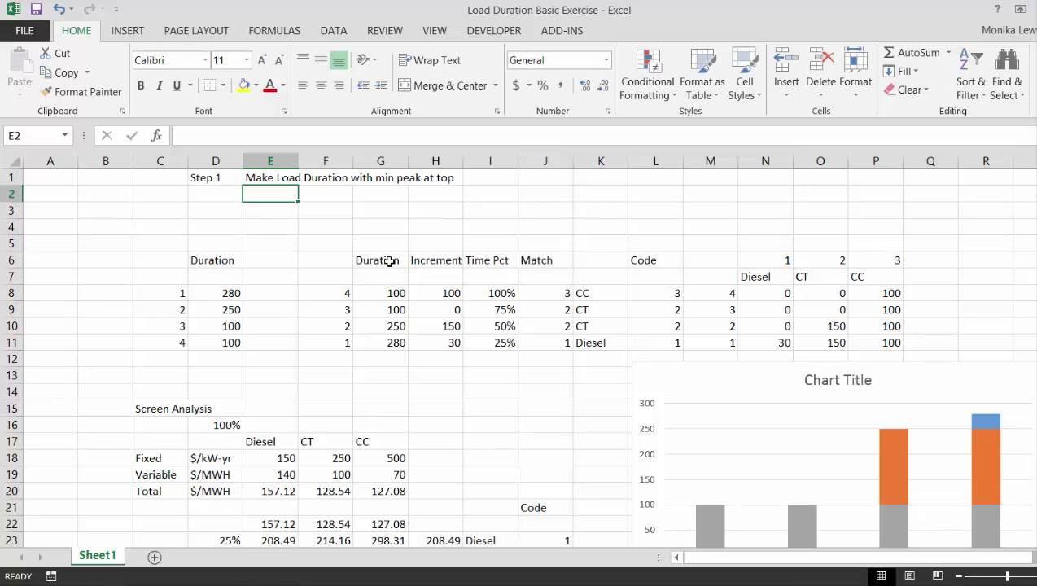
Enter the label Step 2 in cell D2
{"action": "key", "text": "Left"}
{"action": "type", "text": "Step "}
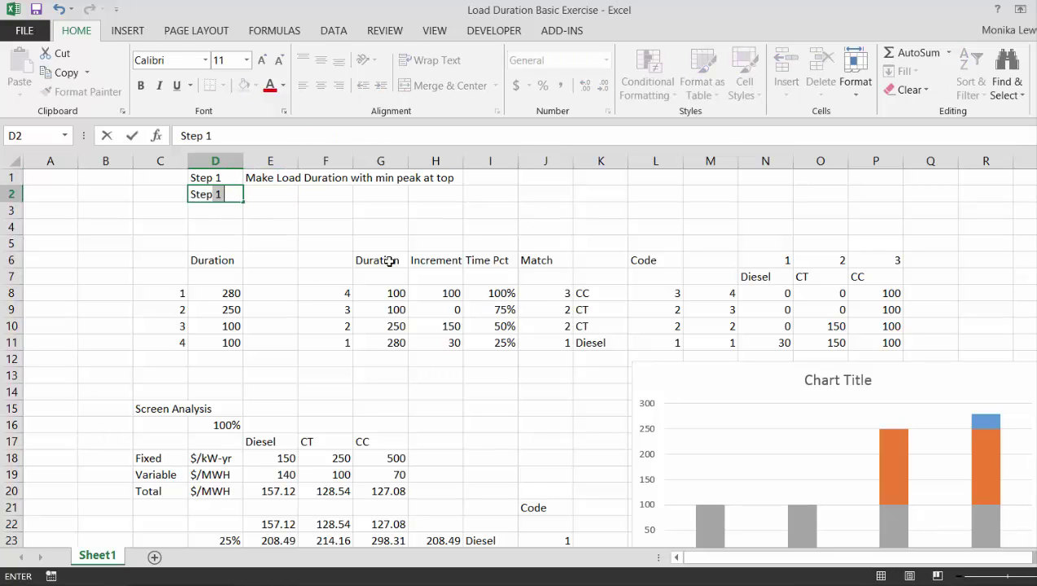
{"action": "type", "text": "2"}
{"action": "key", "text": "Return"}
Enter the description "Do the screening analysis" in E2 beside the Step 2 label
{"action": "key", "text": "Up"}
{"action": "key", "text": "Right"}
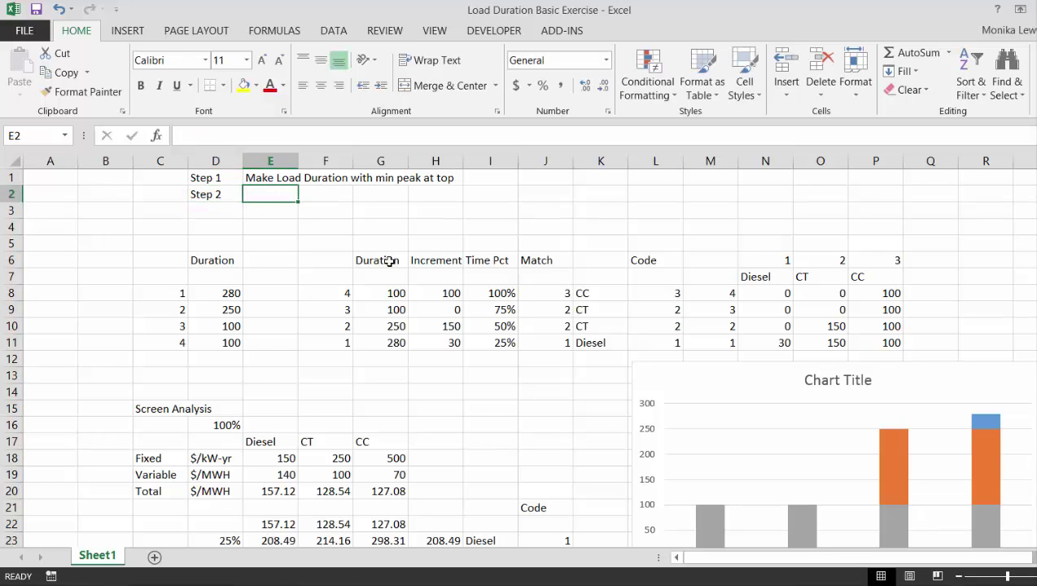
{"action": "type", "text": "M"}
{"action": "key", "text": "BackSpace"}
{"action": "key", "text": "BackSpace"}
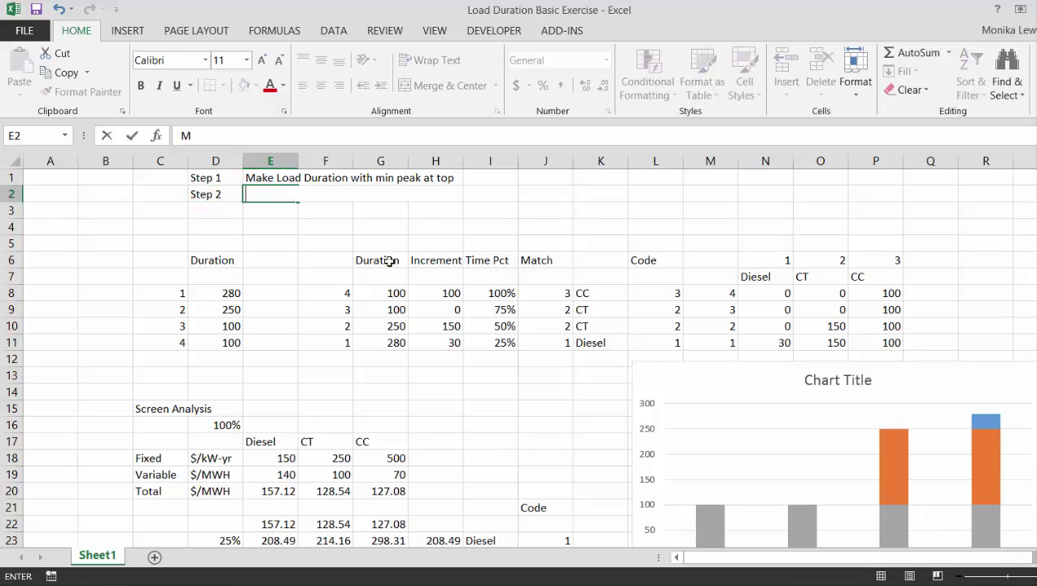
{"action": "type", "text": "Do the scrren"}
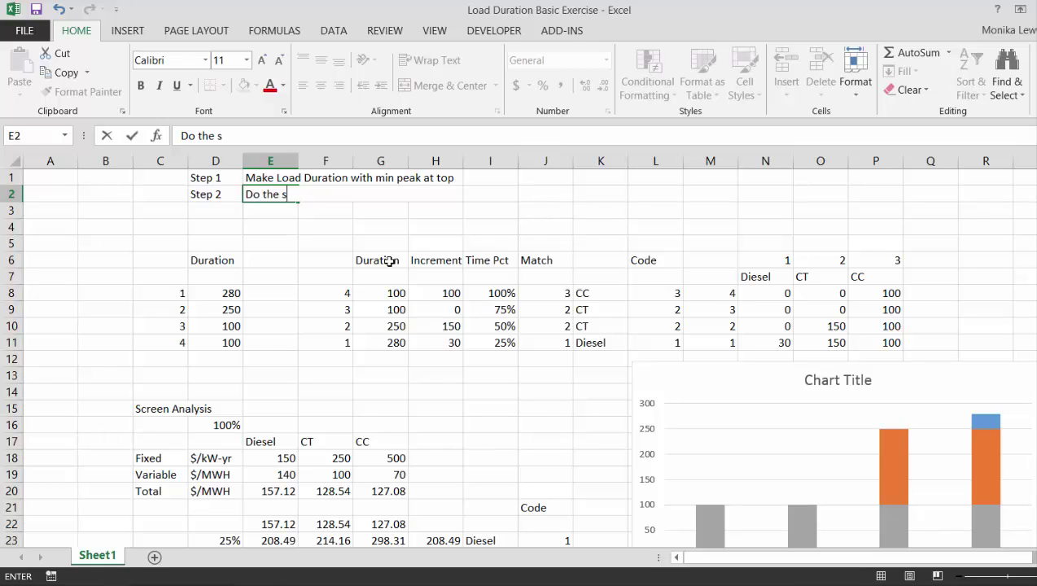
{"action": "key", "text": "BackSpace"}
{"action": "key", "text": "BackSpace"}
{"action": "key", "text": "BackSpace"}
{"action": "type", "text": "eening analysis"}
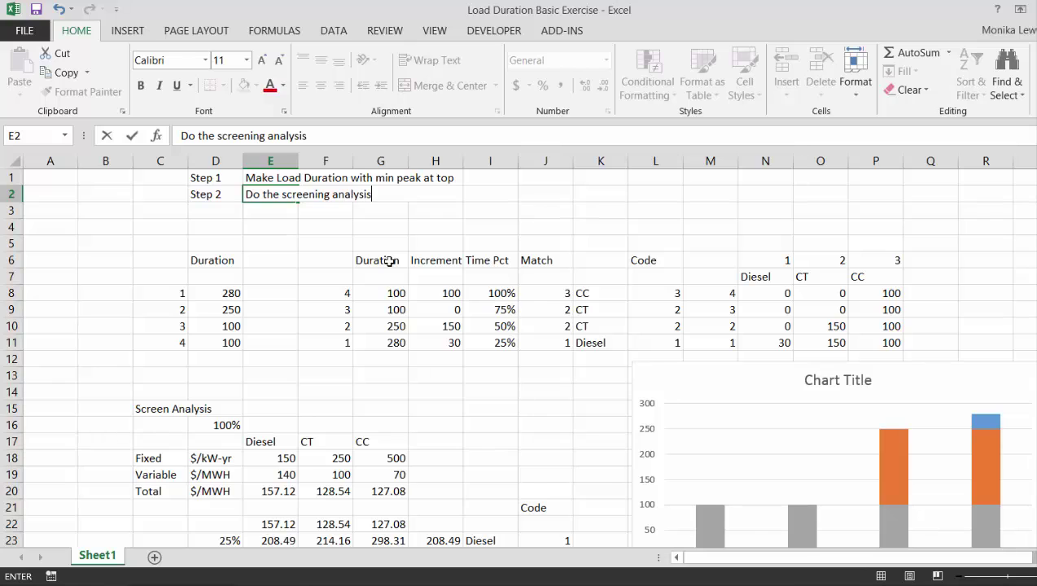
{"action": "key", "text": "Return"}
Enter the label Step 3 in cell D3
{"action": "key", "text": "Left"}
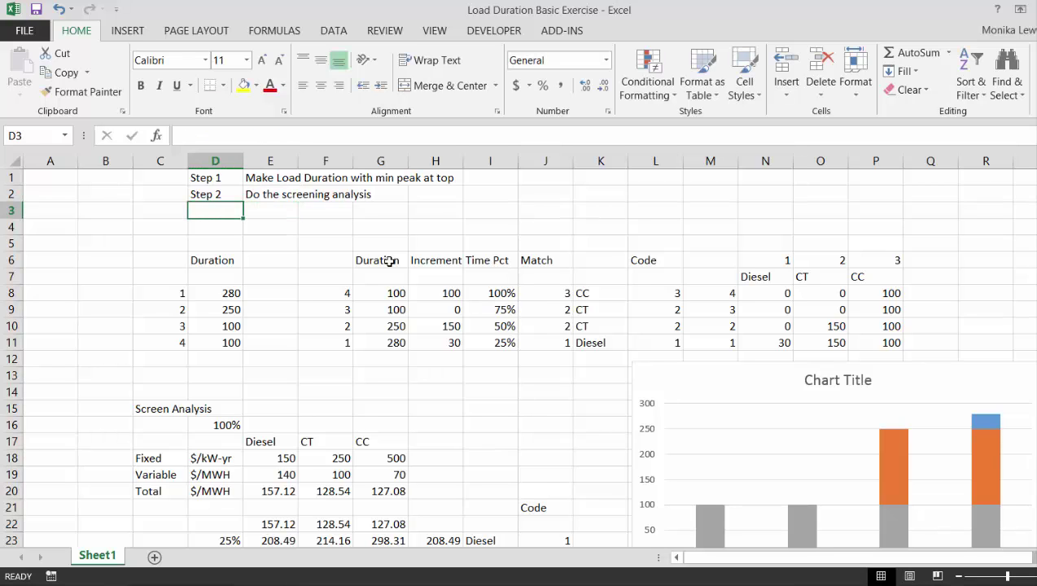
{"action": "type", "text": "Step 3"}
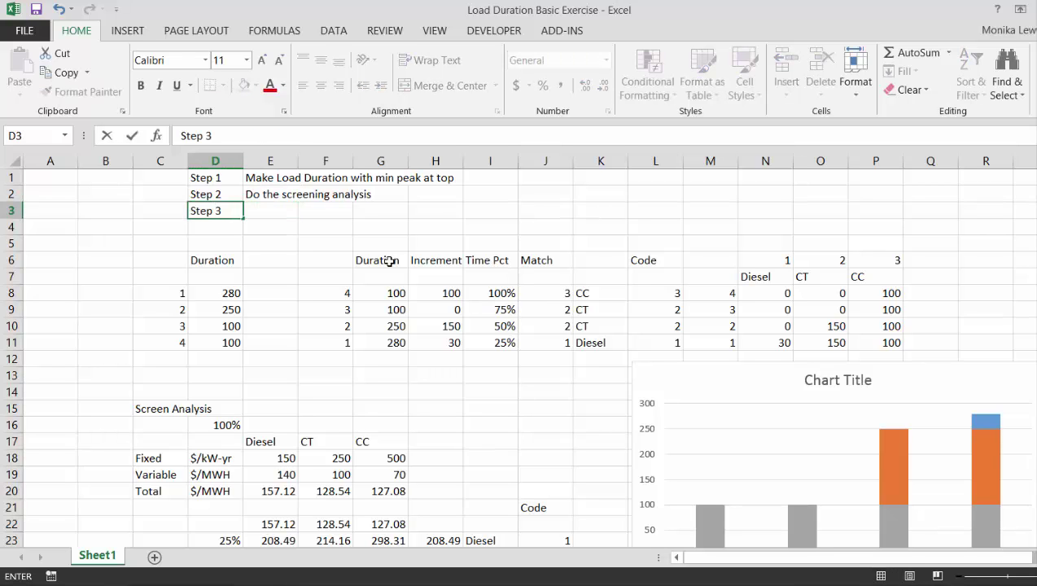
{"action": "key", "text": "Return"}
Enter the description "Compute increment and time percent" in E3 beside the Step 3 label
{"action": "key", "text": "Up"}
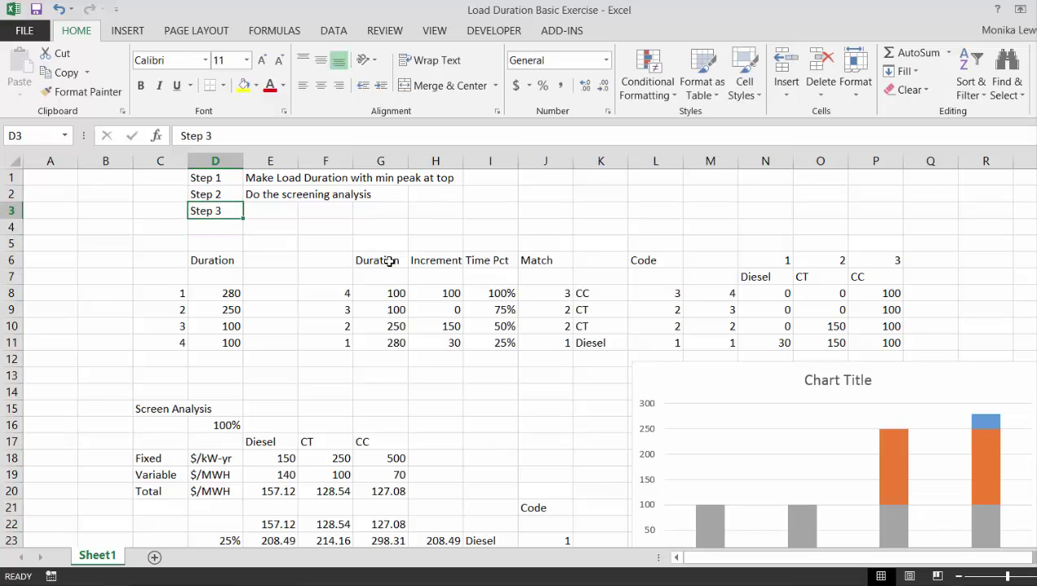
{"action": "key", "text": "Right"}
{"action": "type", "text": "Compe"}
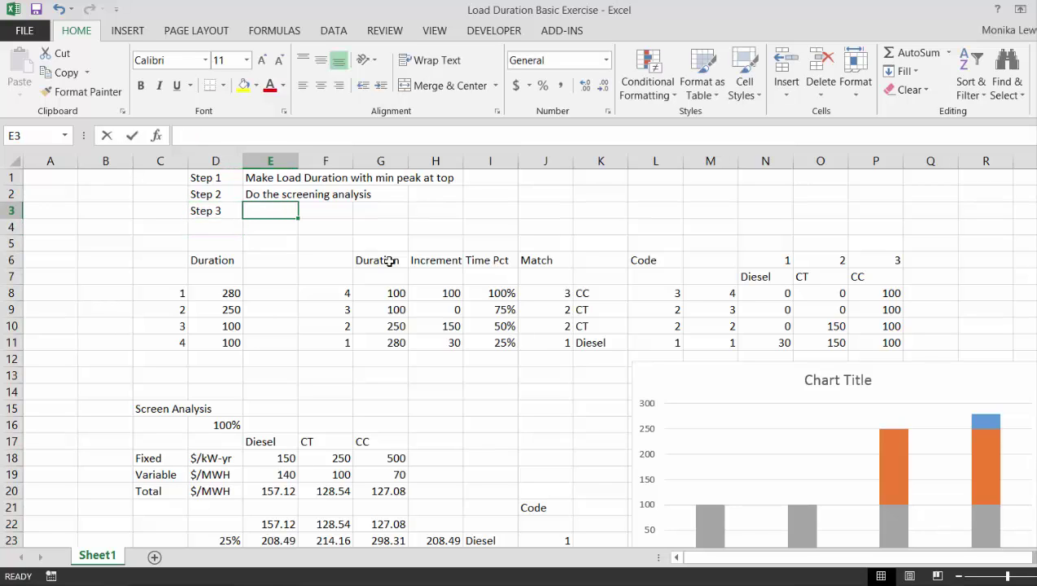
{"action": "key", "text": "BackSpace"}
{"action": "type", "text": "ut"}
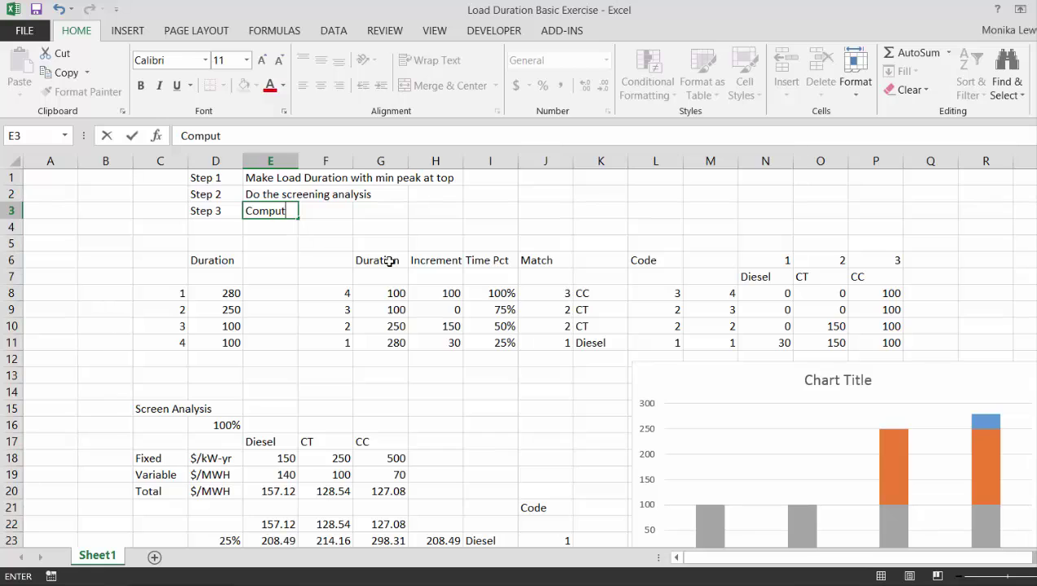
{"action": "type", "text": "e increment and tim"}
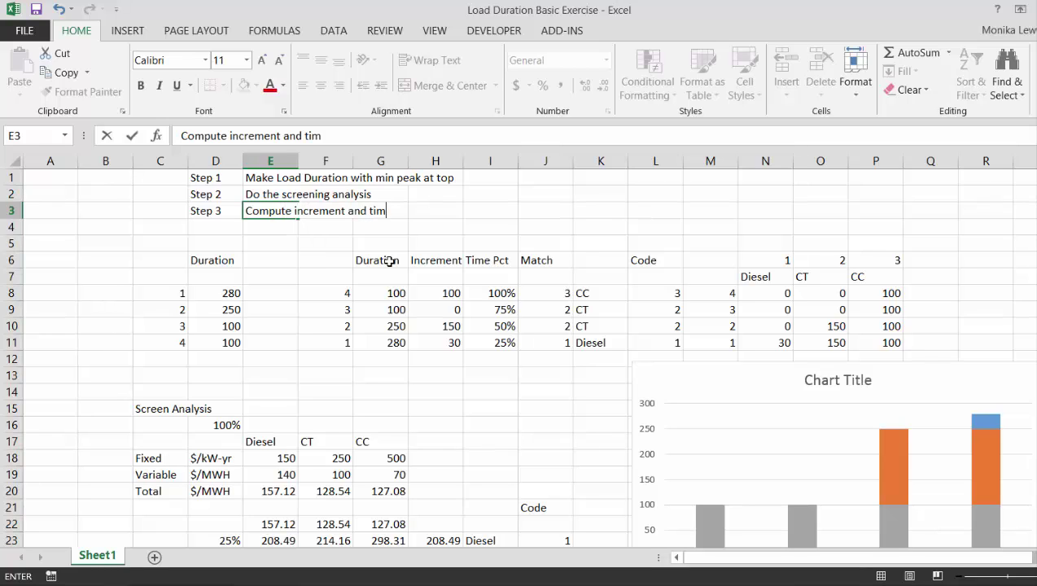
{"action": "type", "text": "e percent"}
{"action": "key", "text": "Return"}
Insert two blank rows at row 4, above the load duration tables
{"action": "key", "text": "shift+space"}
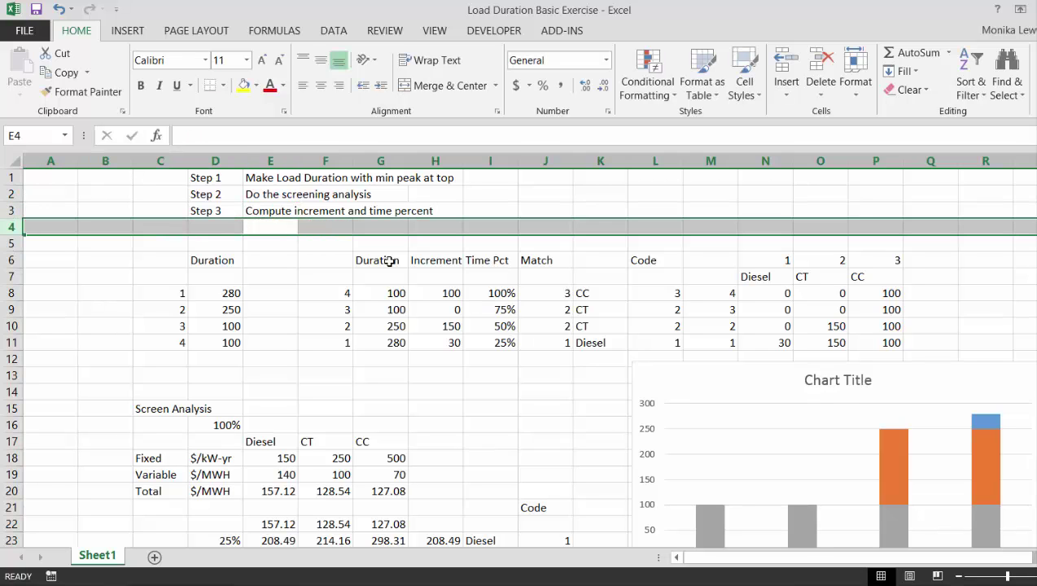
{"action": "key", "text": "ctrl+shift+plus"}
{"action": "key", "text": "ctrl+shift+plus"}
Enter the label Step 4 in cell D4
{"action": "key", "text": "Left"}
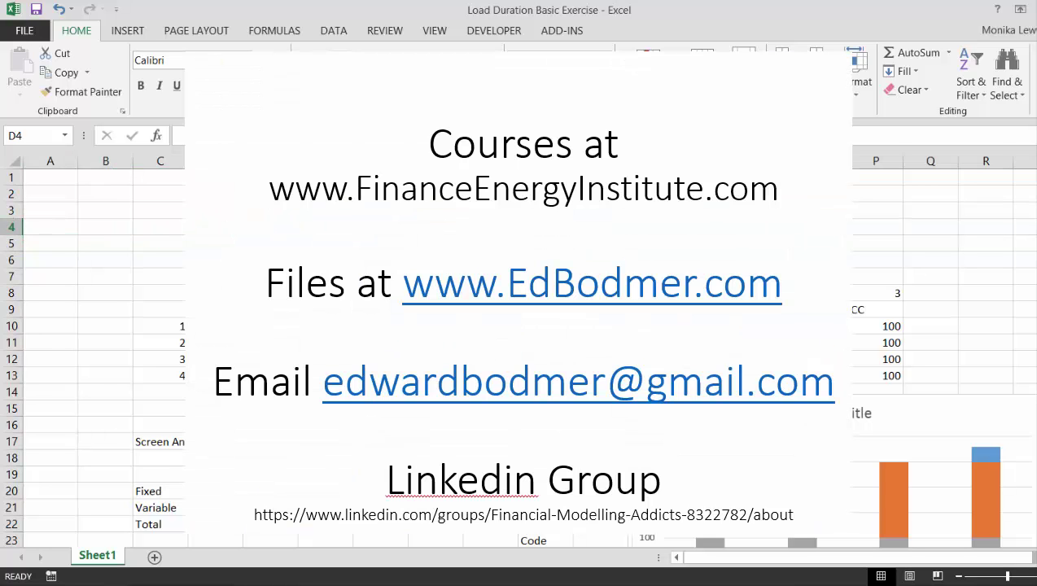
{"action": "type", "text": "S"}
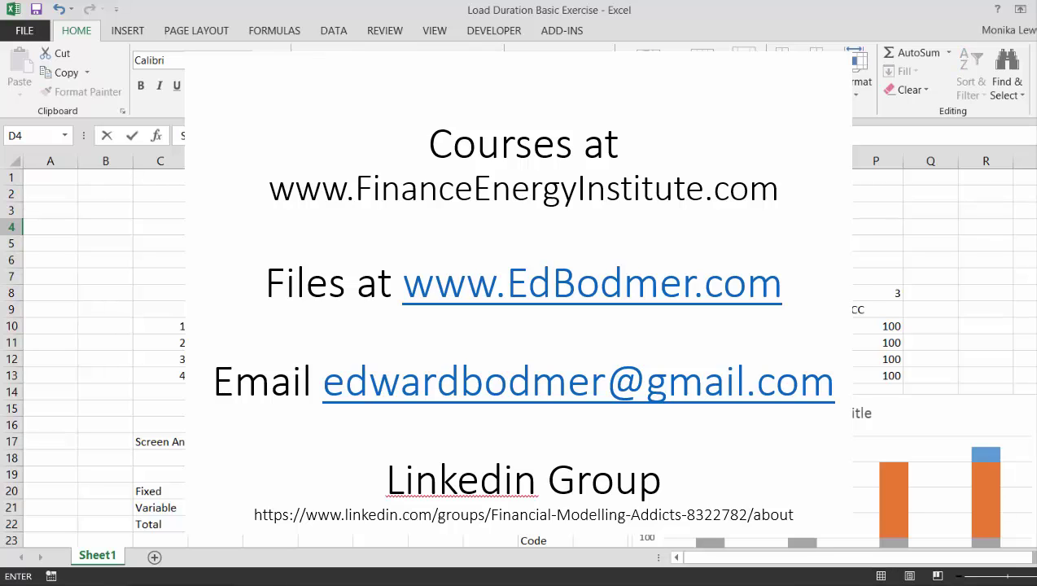
{"action": "type", "text": "tep 4"}
{"action": "key", "text": "Return"}
{"action": "key", "text": "Up"}
Enter the description "Match the time increment (cap fact) with the screening" in E4 beside the Step 4 label
{"action": "key", "text": "Right"}
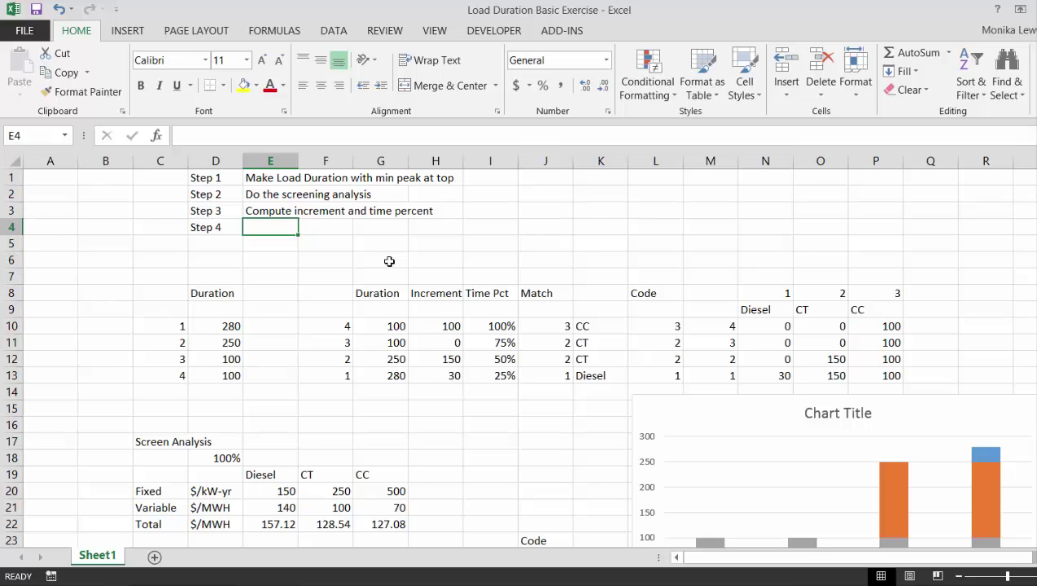
{"action": "type", "text": "Match"}
{"action": "key", "text": "BackSpace"}
{"action": "key", "text": "BackSpace"}
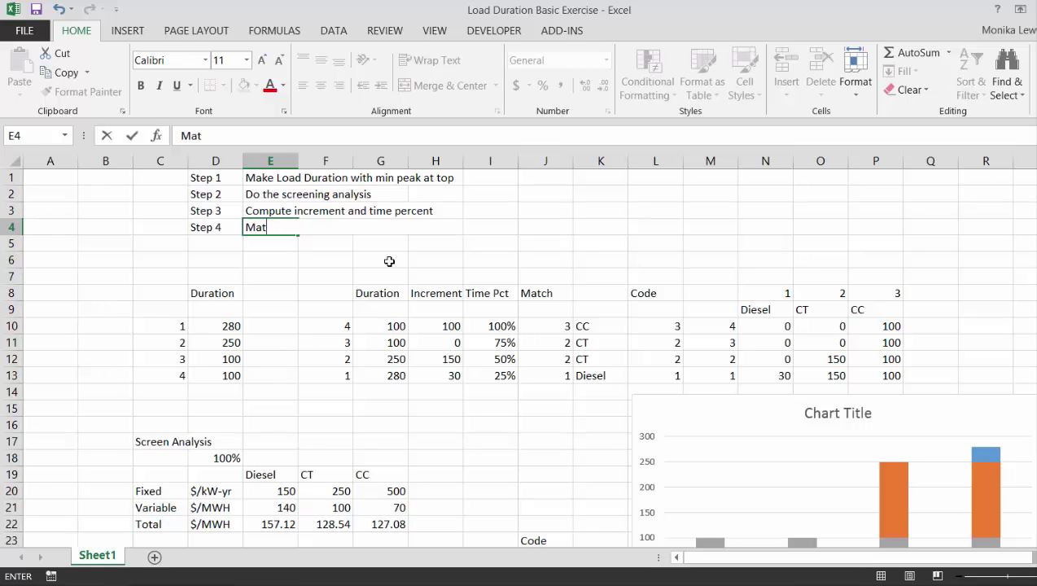
{"action": "type", "text": "ch the ti"}
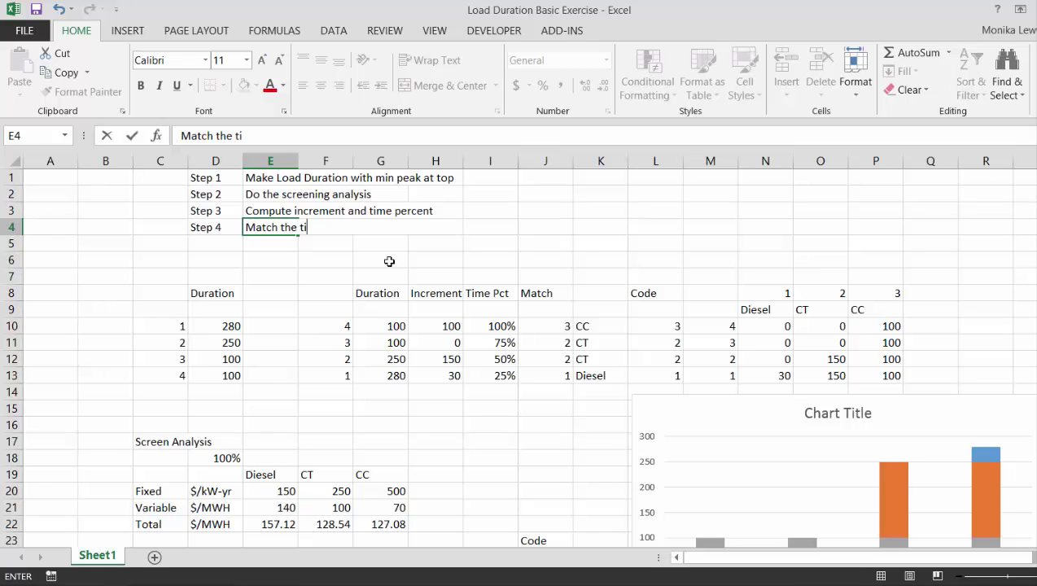
{"action": "type", "text": "me incme"}
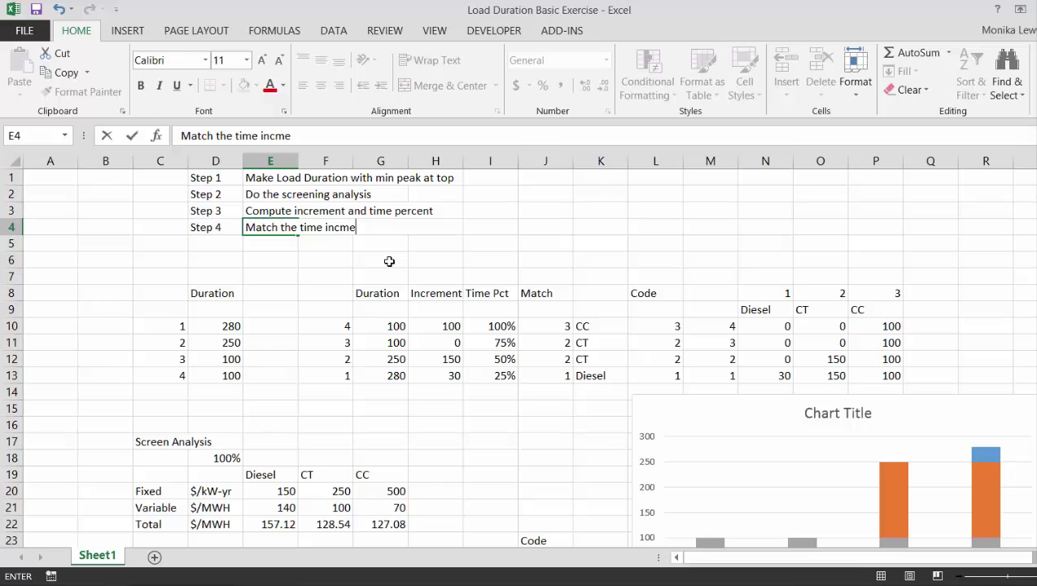
{"action": "key", "text": "BackSpace"}
{"action": "key", "text": "BackSpace"}
{"action": "type", "text": "rement (ca"}
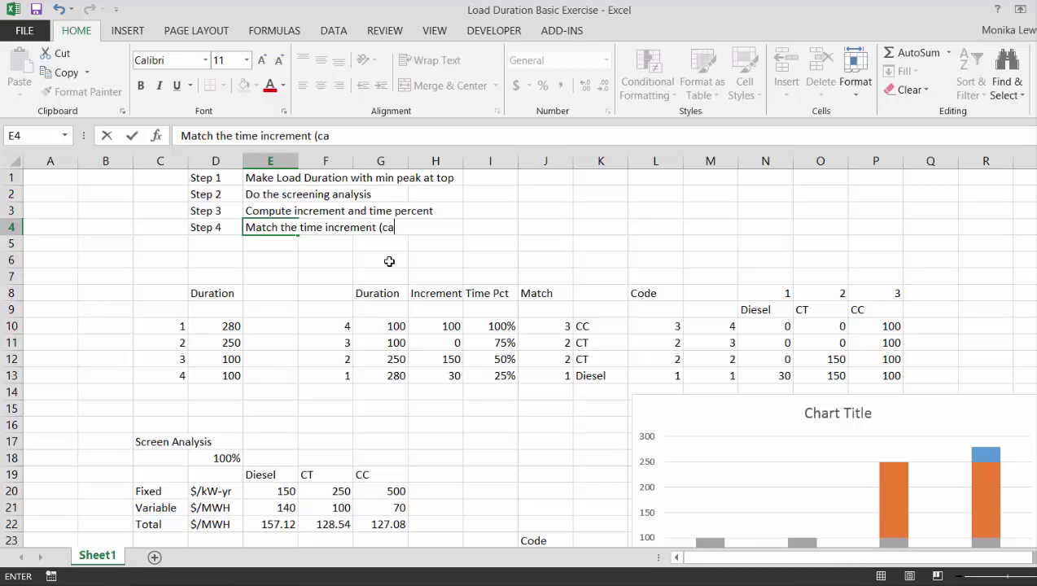
{"action": "type", "text": "p fact) with the s"}
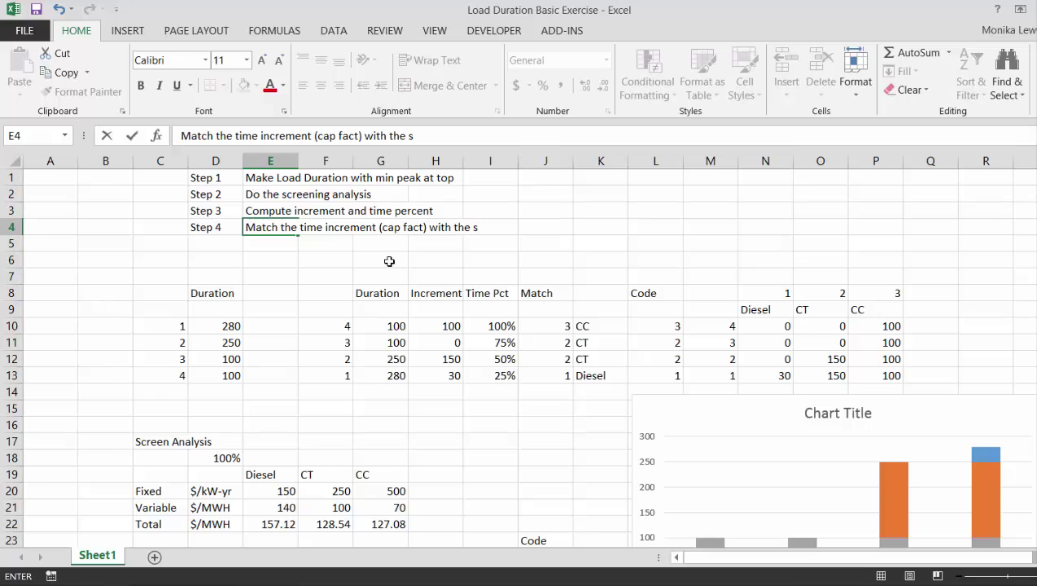
{"action": "type", "text": "ening"}
{"action": "key", "text": "BackSpace"}
{"action": "key", "text": "BackSpace"}
{"action": "key", "text": "BackSpace"}
{"action": "key", "text": "BackSpace"}
{"action": "type", "text": "ning"}
{"action": "key", "text": "Return"}
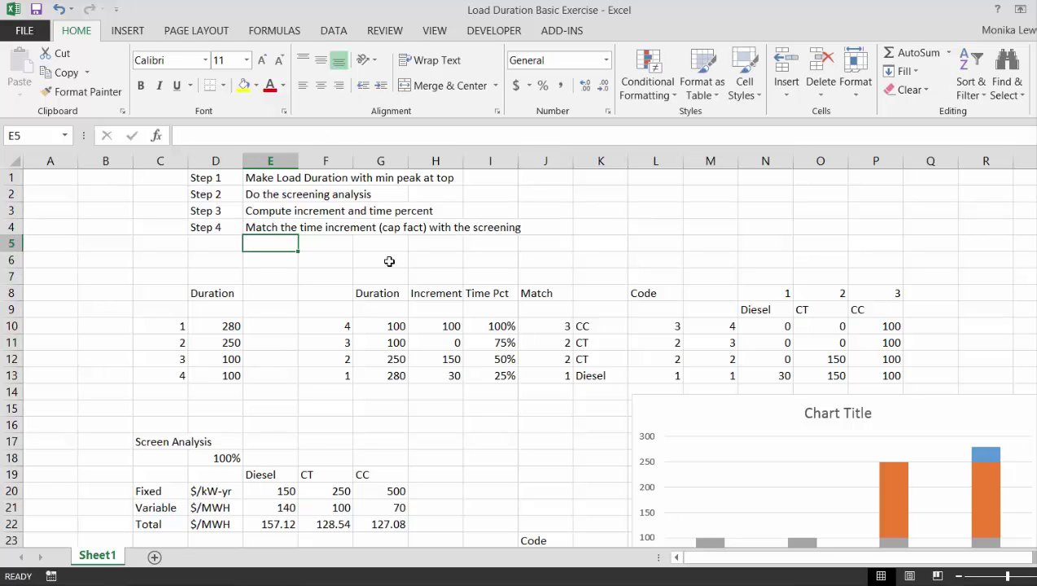
Enter the label Step 5 in cell D5
{"action": "key", "text": "Left"}
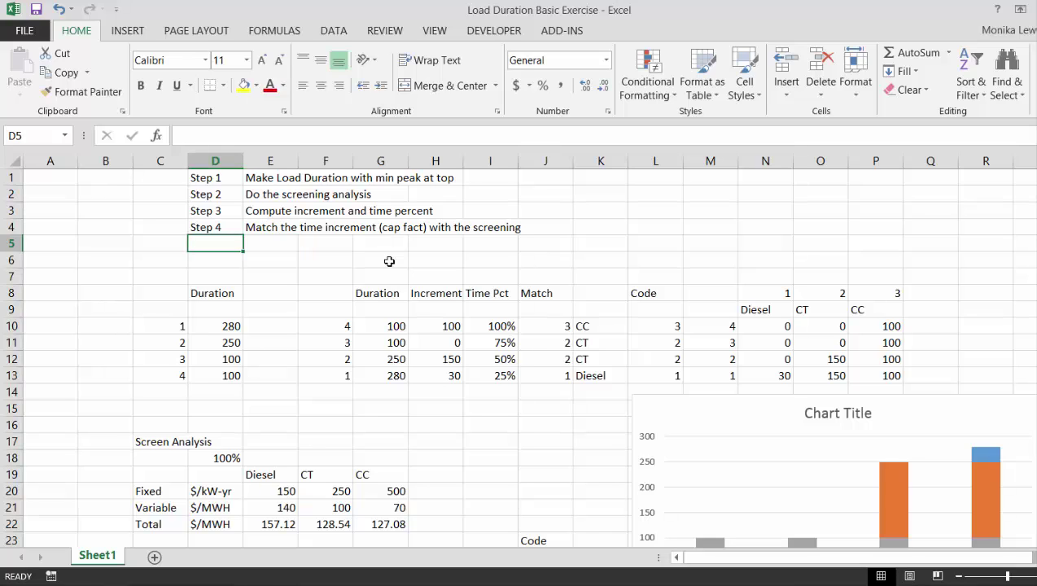
{"action": "type", "text": "Step"}
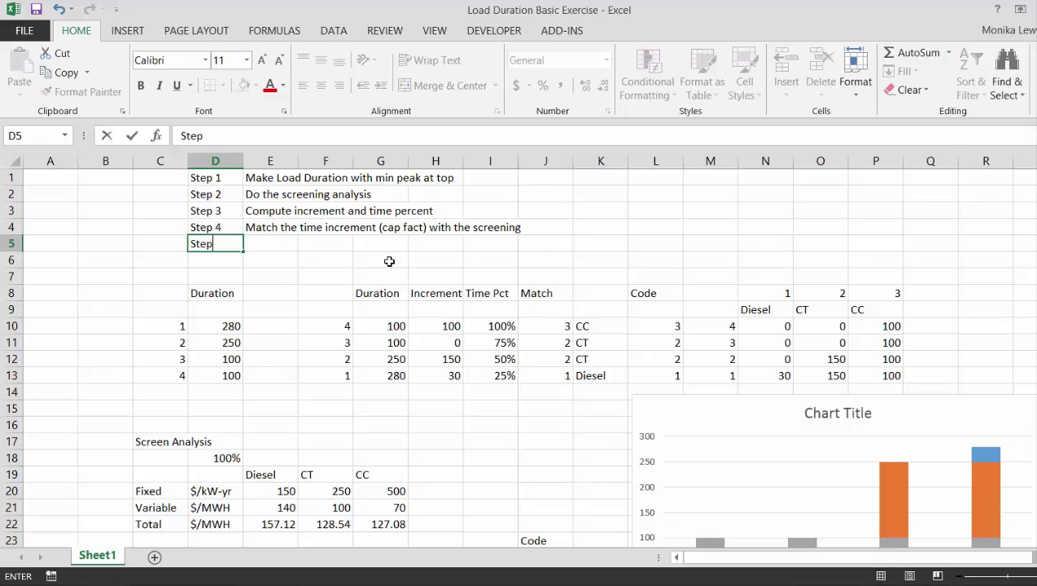
{"action": "type", "text": " 5"}
{"action": "key", "text": "Return"}
{"action": "key", "text": "Up"}
Enter the description "Create a matrix for graphing" in E5 beside the Step 5 label
{"action": "key", "text": "Right"}
{"action": "type", "text": "C"}
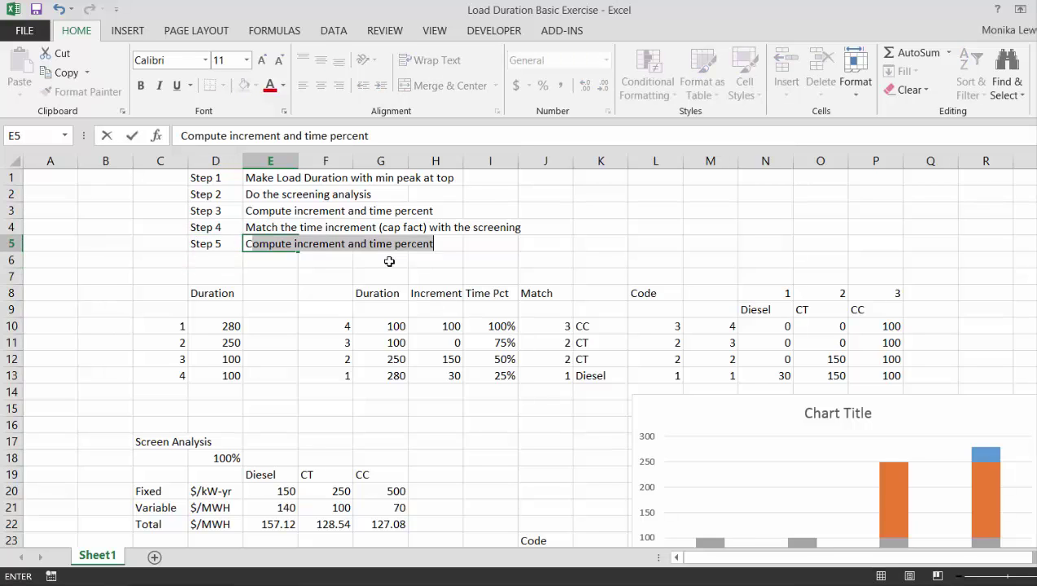
{"action": "type", "text": "reate a matrix fr"}
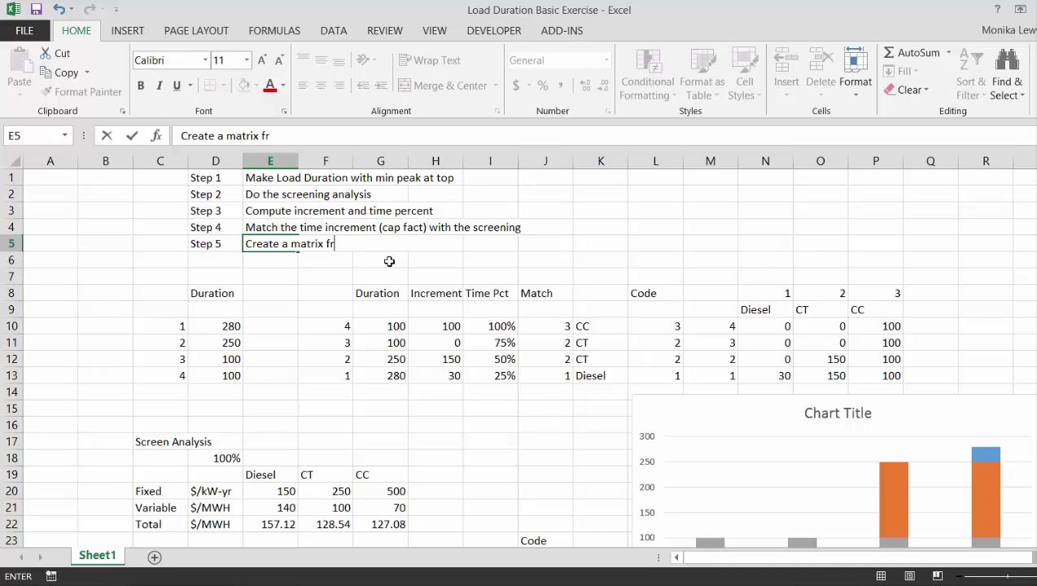
{"action": "key", "text": "BackSpace"}
{"action": "key", "text": "BackSpace"}
{"action": "type", "text": "or graphi"}
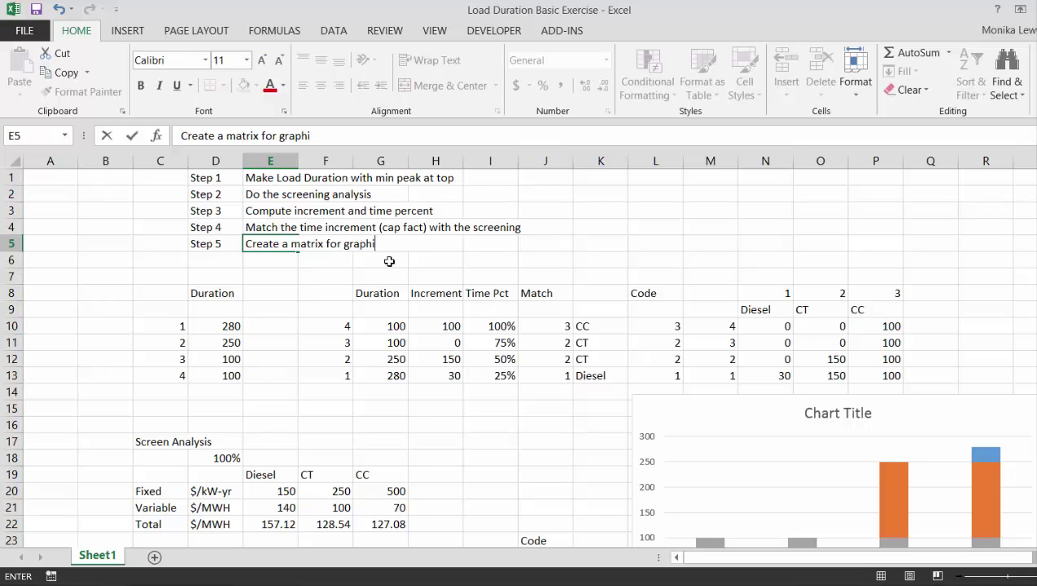
{"action": "type", "text": "ng"}
{"action": "key", "text": "Return"}
Look over the screening analysis table and the stacked capacity chart lower on the sheet
{"action": "key", "text": "Down"}
{"action": "key", "text": "Down"}
{"action": "key", "text": "Down"}
{"action": "key", "text": "Down"}
{"action": "key", "text": "Down"}
{"action": "key", "text": "Down"}
{"action": "key", "text": "Down"}
{"action": "key", "text": "Down"}
{"action": "key", "text": "Down"}
{"action": "key", "text": "Down"}
{"action": "key", "text": "Down"}
{"action": "key", "text": "Down"}
{"action": "key", "text": "Down"}
{"action": "key", "text": "Down"}
{"action": "key", "text": "Down"}
{"action": "key", "text": "Down"}
{"action": "key", "text": "Down"}
{"action": "key", "text": "Down"}
{"action": "key", "text": "Down"}
{"action": "key", "text": "Down"}
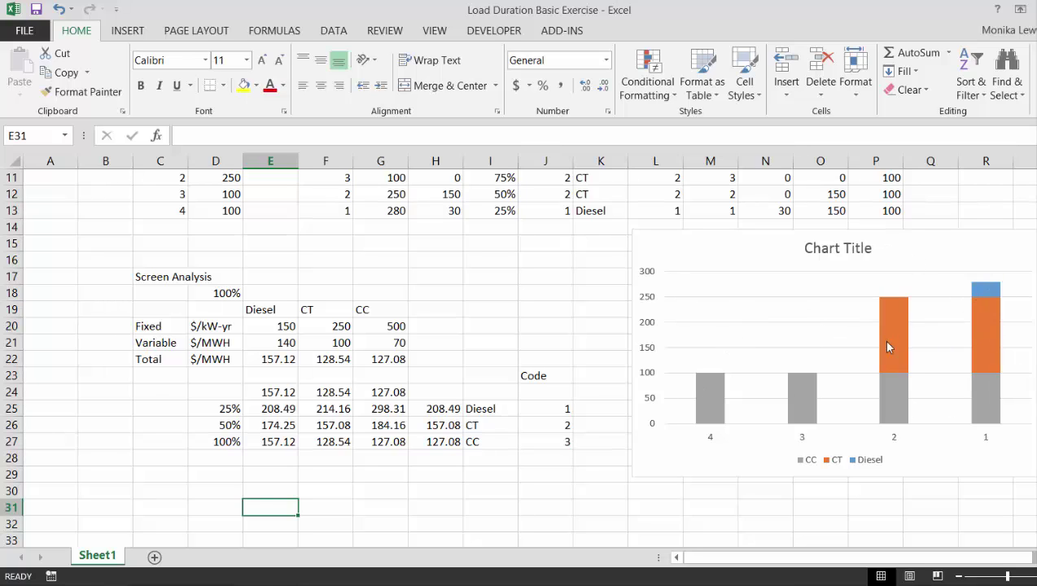
{"action": "left_click", "coordinate": [261, 291]}
{"action": "key", "text": "Left"}
{"action": "key", "text": "Left"}
{"action": "key", "text": "Left"}
{"action": "key", "text": "Left"}
{"action": "key", "text": "Up"}
{"action": "key", "text": "Up"}
{"action": "key", "text": "Up"}
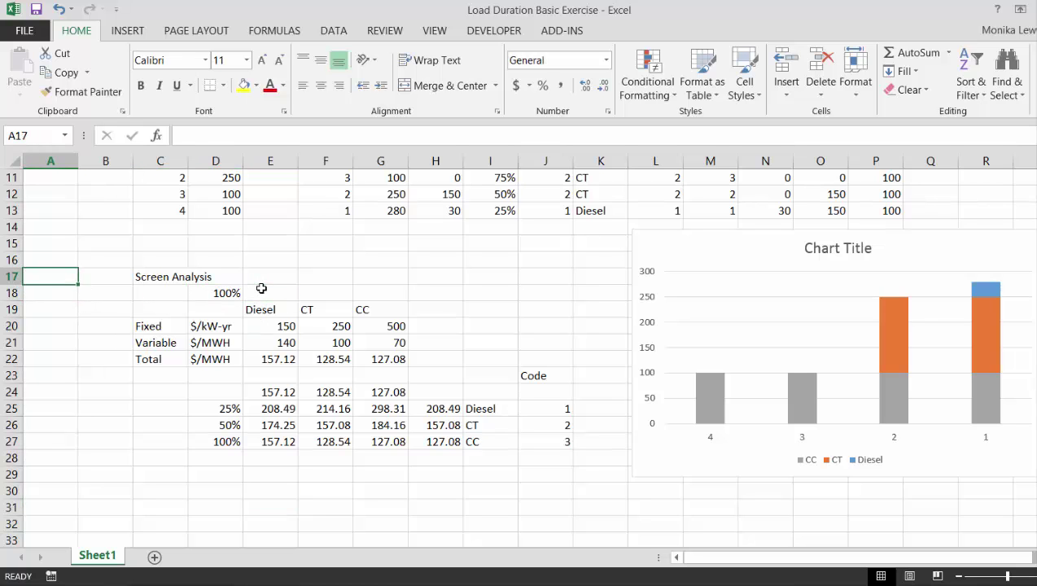
Narrow the empty columns A and B at the start of the sheet
{"action": "key", "text": "ctrl+Home"}
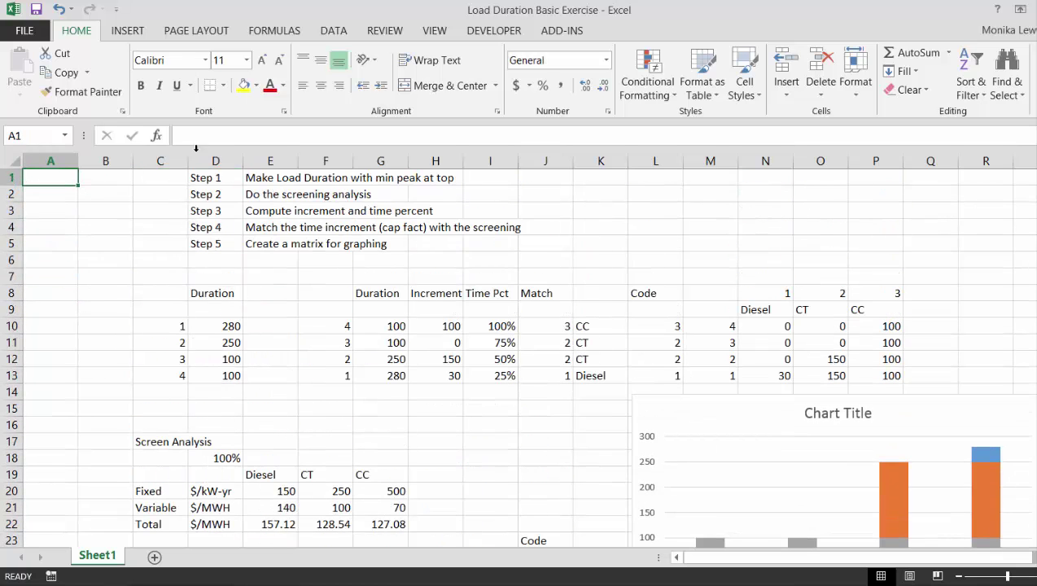
{"action": "left_click_drag", "start_coordinate": [107, 153], "coordinate": [37, 164]}
{"action": "left_click", "coordinate": [228, 267]}
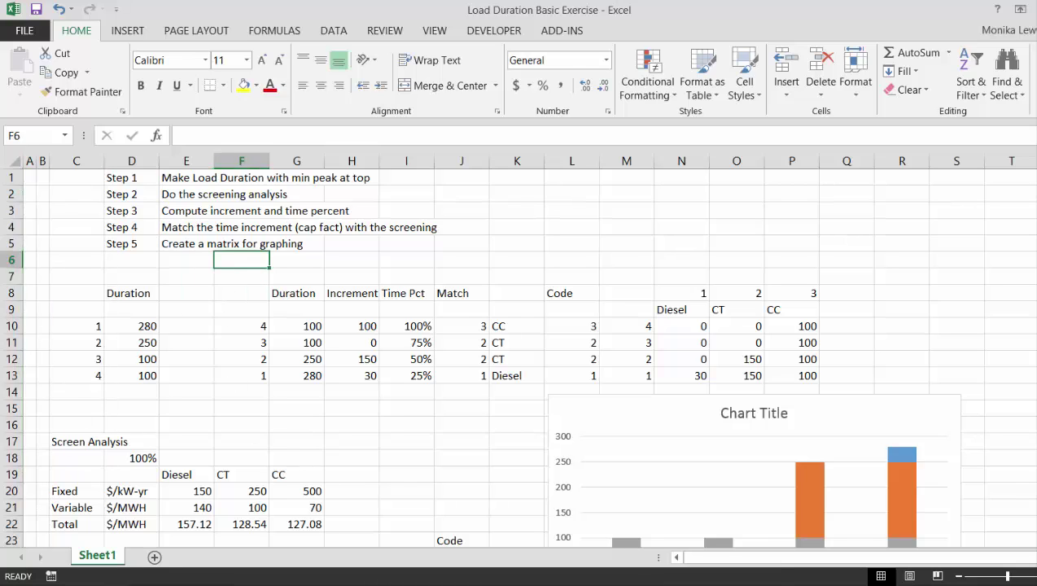
Switch to the Firefox browser and open Electricity Dispatch Analysis from the wiki home page's picture links
{"action": "key", "text": "alt+Tab"}
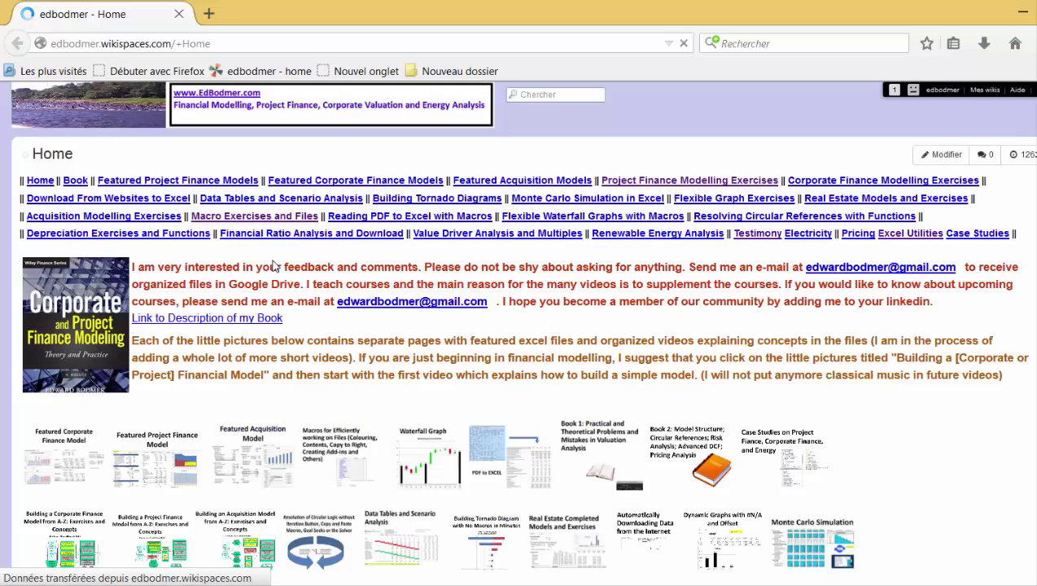
{"action": "scroll", "coordinate": [273, 266], "scroll_direction": "down", "scroll_amount": 3}
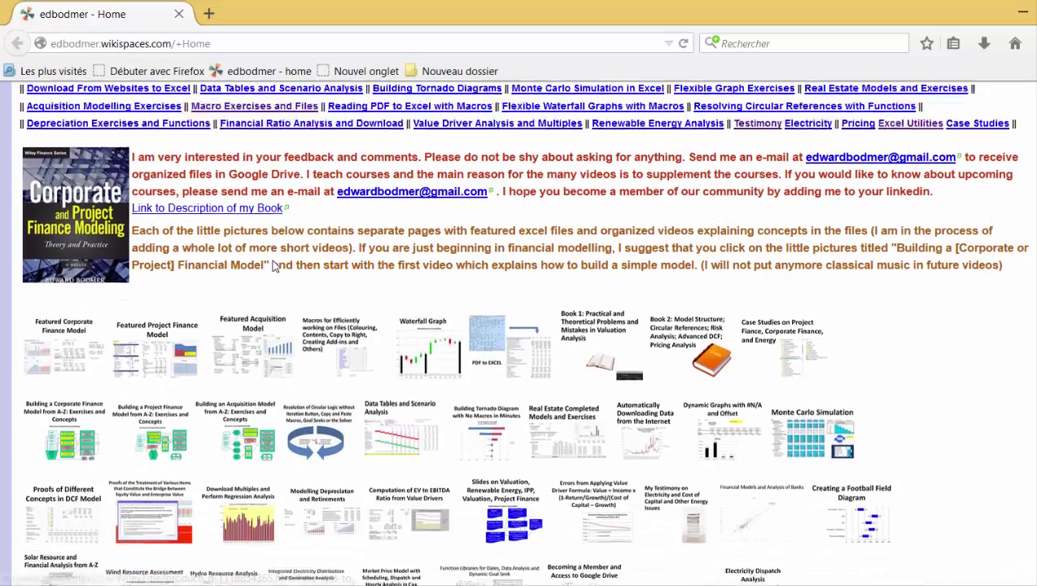
{"action": "scroll", "coordinate": [274, 267], "scroll_direction": "down", "scroll_amount": 7}
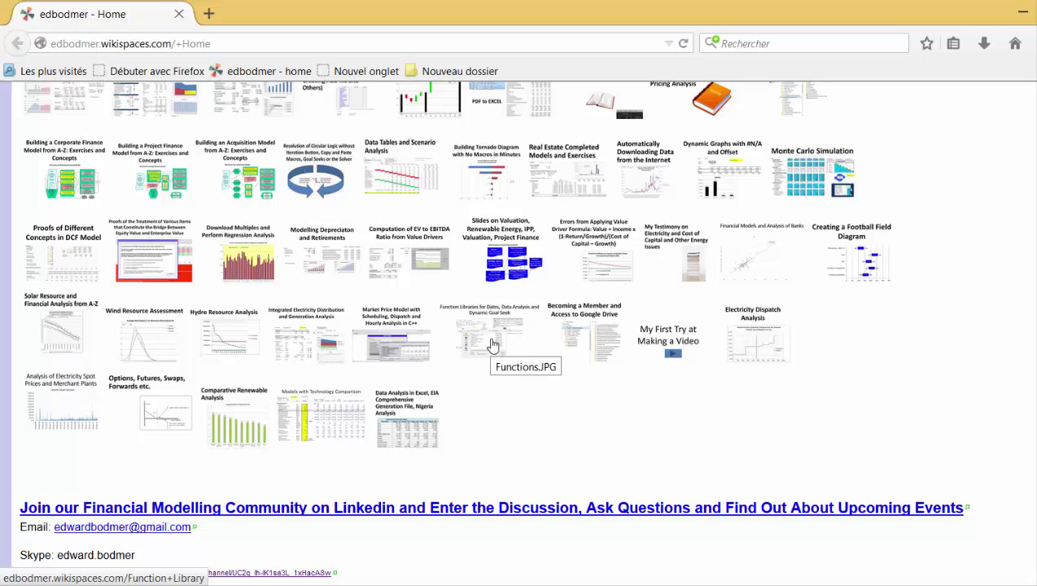
{"action": "left_click", "coordinate": [755, 347]}
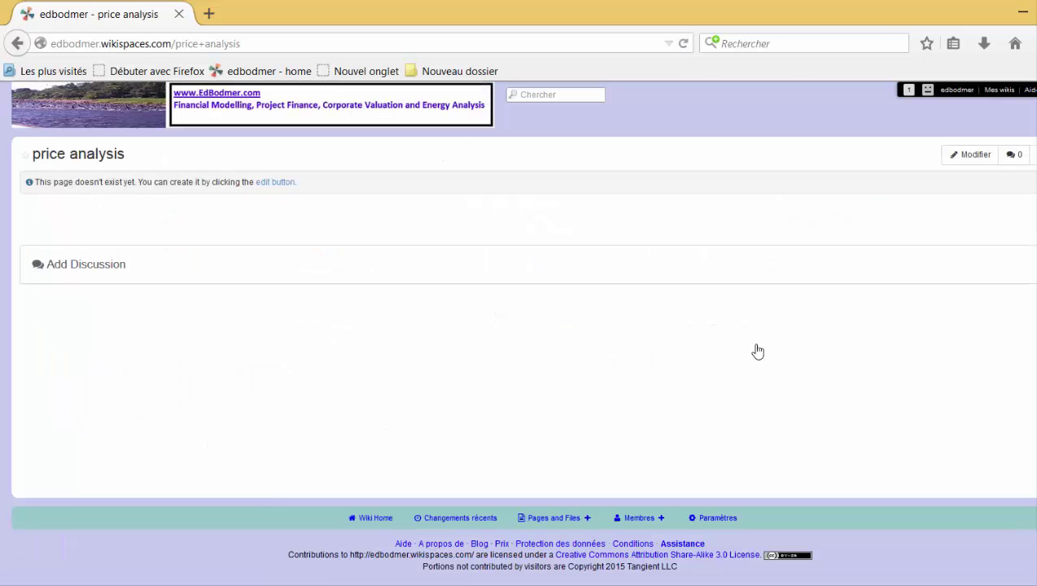
View the Waterfall Graph page and the Macros for Financial Models page from the wiki home page
{"action": "left_click", "coordinate": [67, 109]}
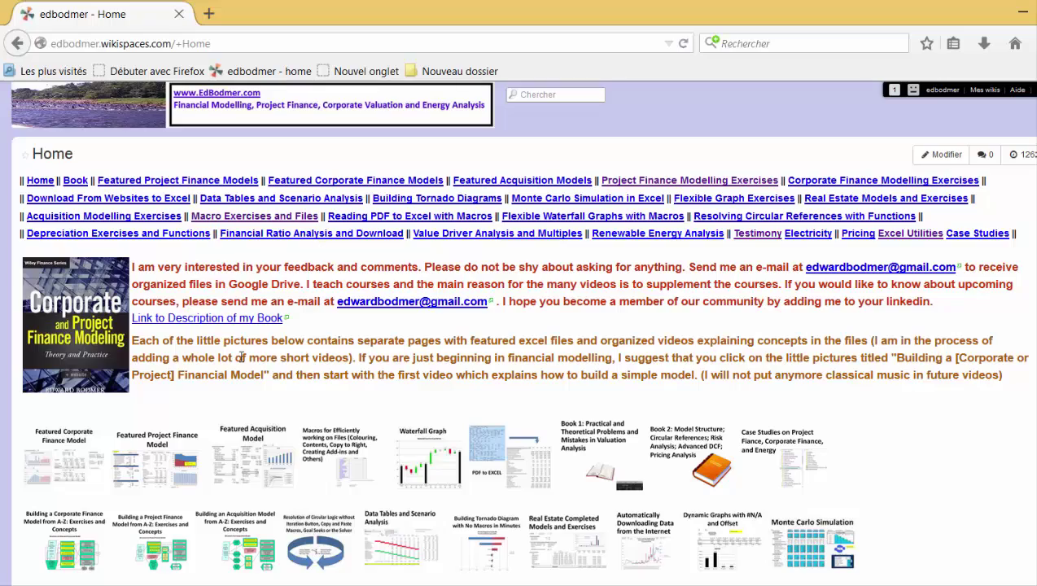
{"action": "scroll", "coordinate": [661, 398], "scroll_direction": "down", "scroll_amount": 4}
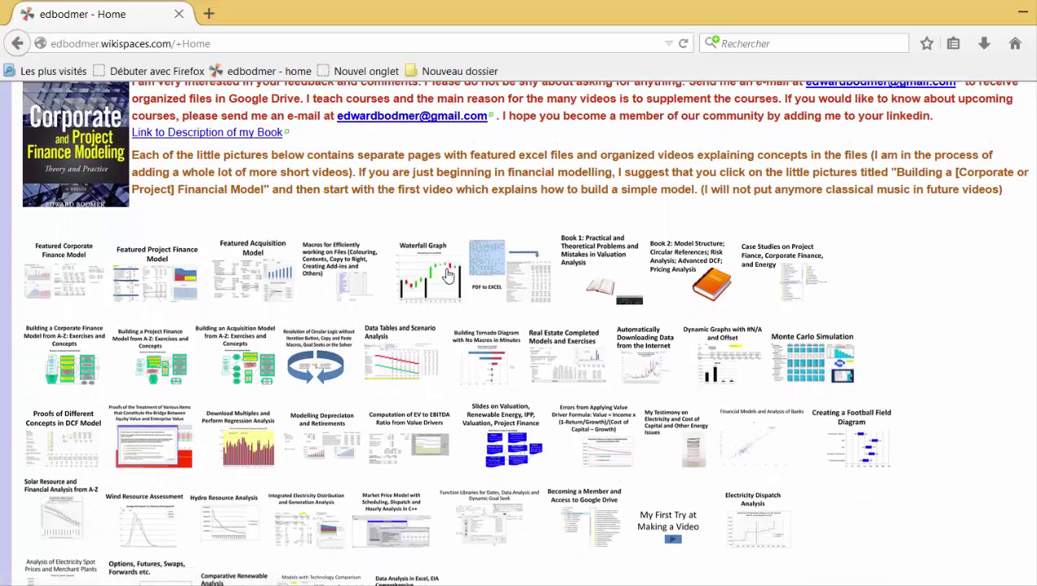
{"action": "left_click", "coordinate": [451, 279]}
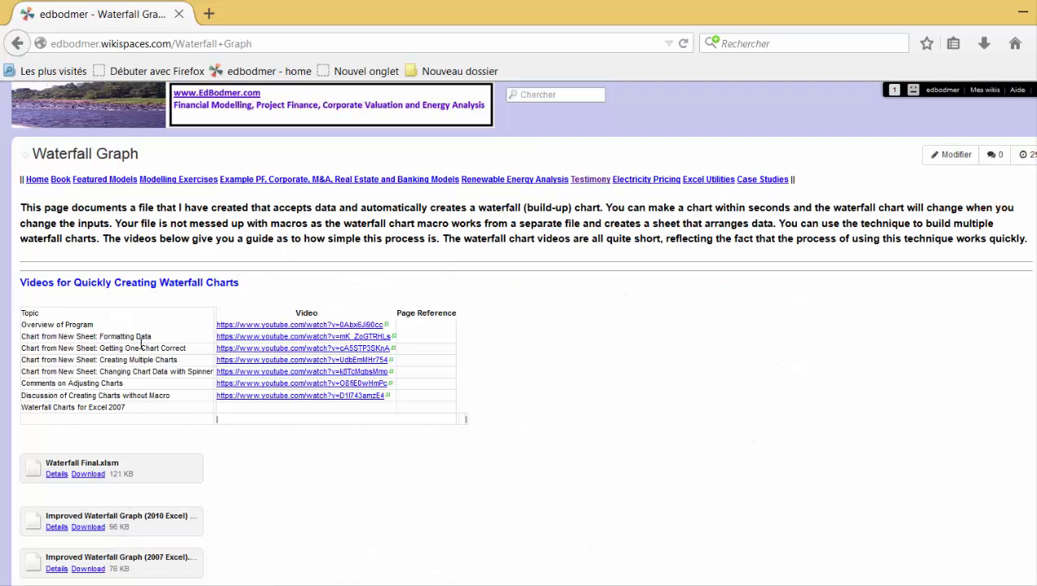
{"action": "left_click", "coordinate": [67, 112]}
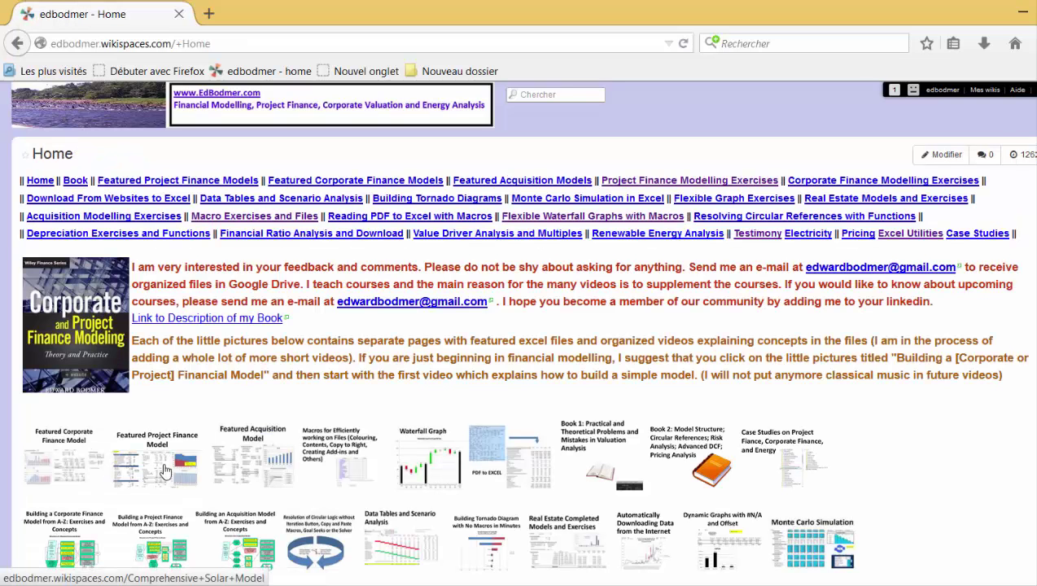
{"action": "left_click", "coordinate": [356, 461]}
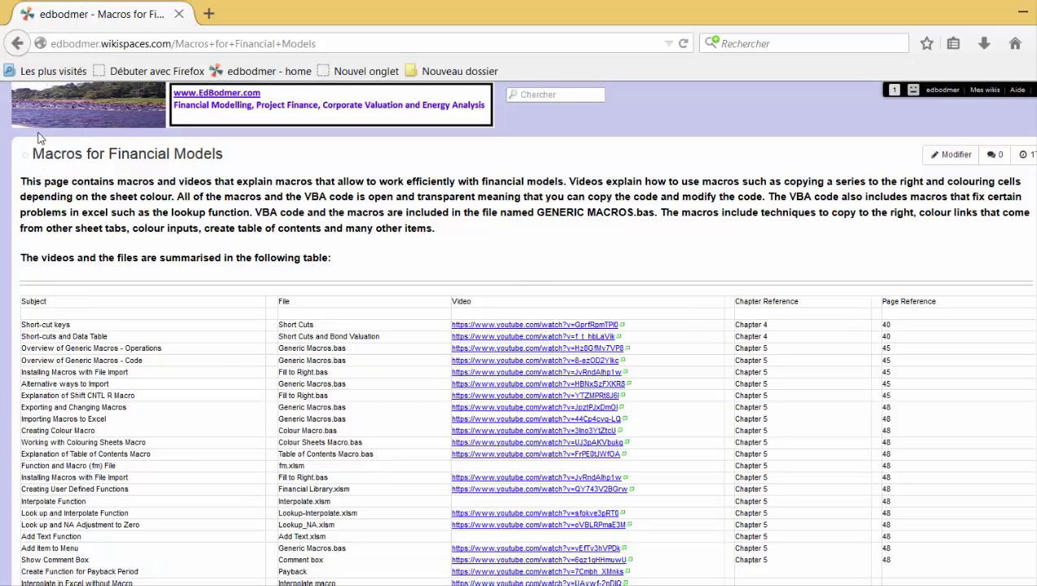
Return to the wiki home page, open Building a Project Finance Model from A-Z, and look through its exercise table
{"action": "left_click", "coordinate": [62, 114]}
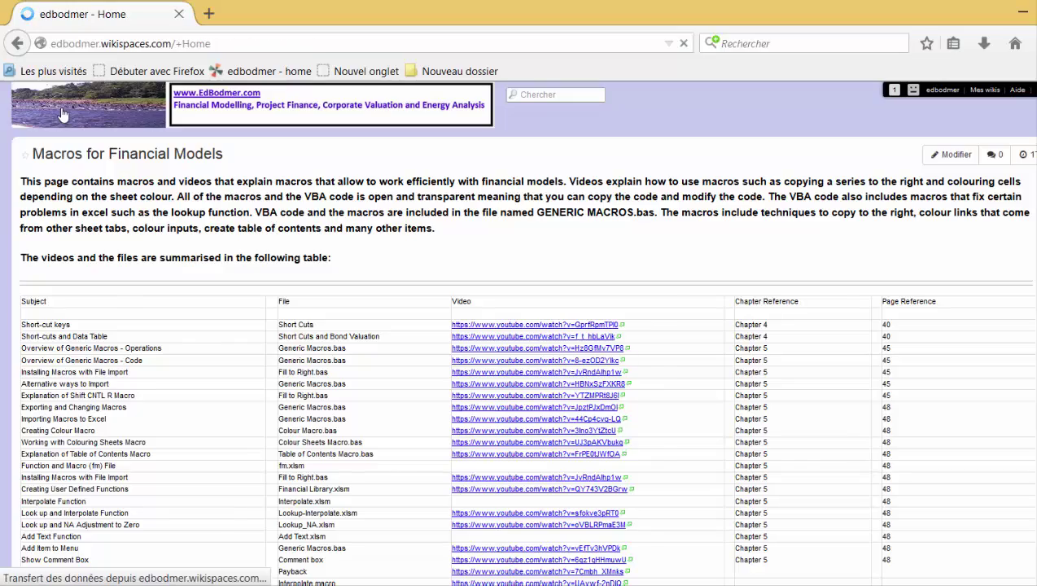
{"action": "scroll", "coordinate": [62, 114], "scroll_direction": "down", "scroll_amount": 3}
{"action": "scroll", "coordinate": [61, 114], "scroll_direction": "down", "scroll_amount": 2}
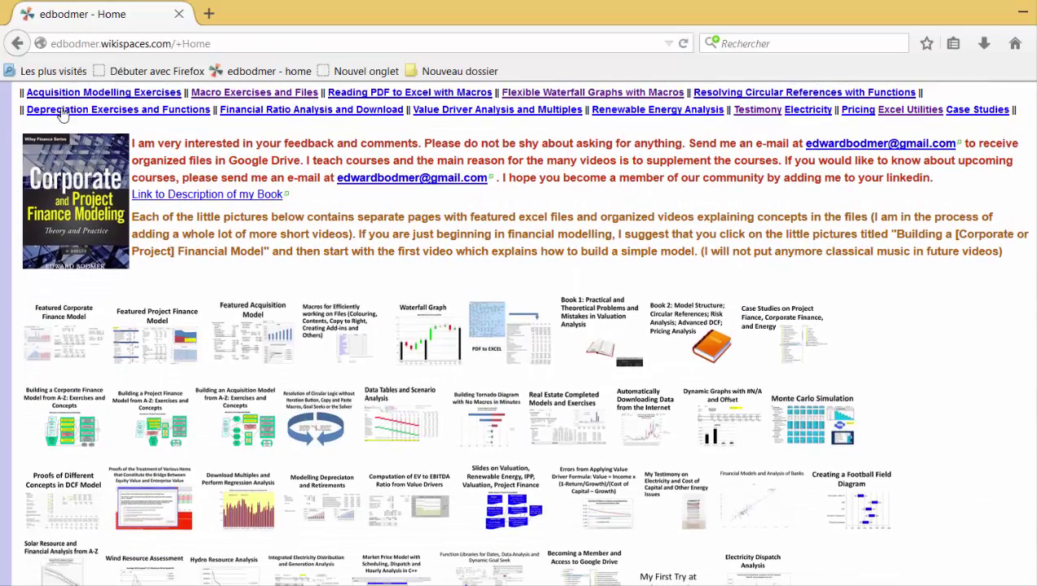
{"action": "left_click", "coordinate": [161, 429]}
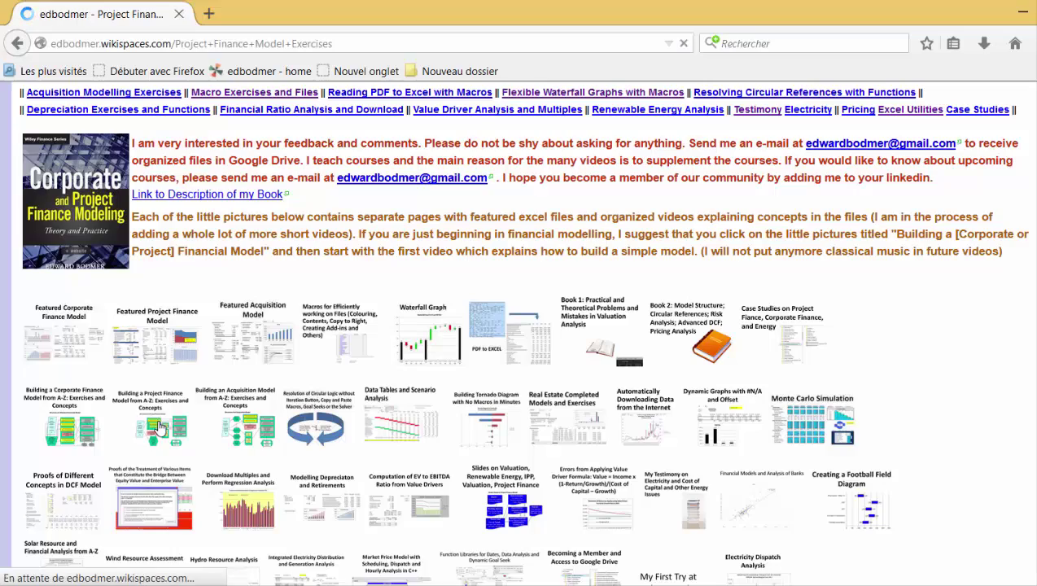
{"action": "scroll", "coordinate": [161, 429], "scroll_direction": "down", "scroll_amount": 15}
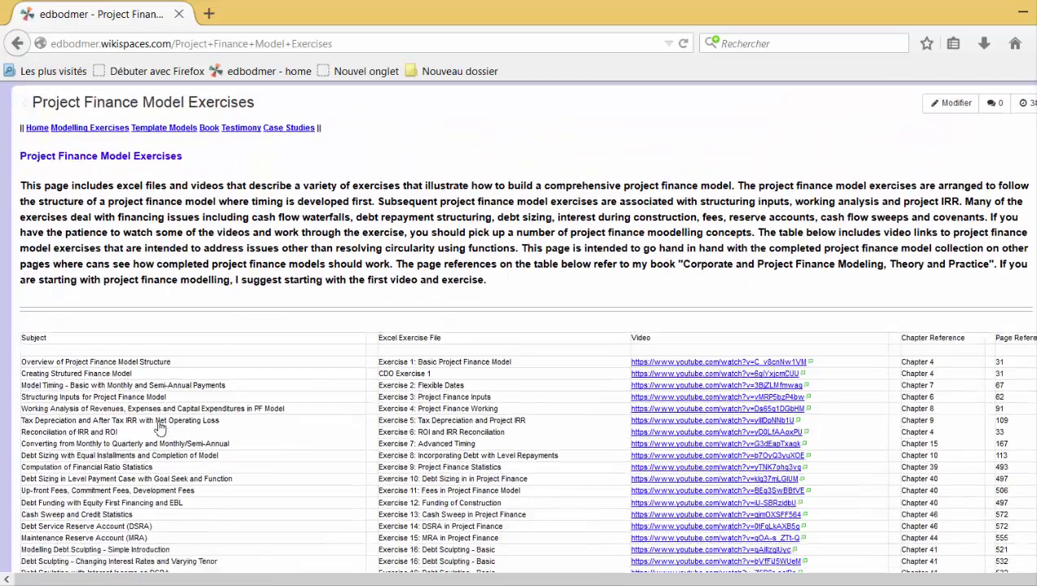
{"action": "scroll", "coordinate": [160, 429], "scroll_direction": "up", "scroll_amount": 15}
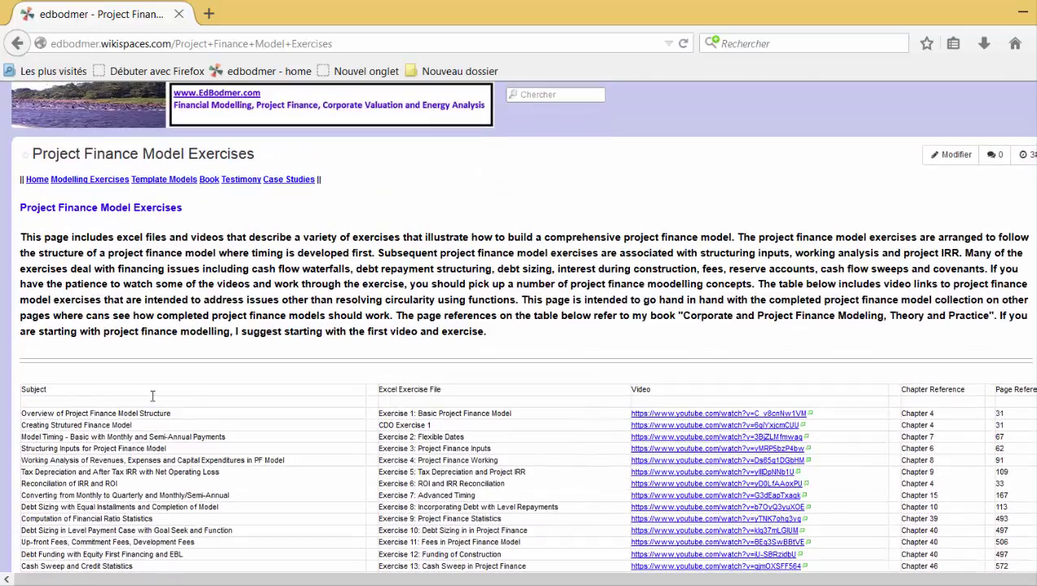
Reopen the Project Finance Model Exercises page from the wiki home page, examine its exercise table and downloadable files, and go back home
{"action": "left_click", "coordinate": [95, 112]}
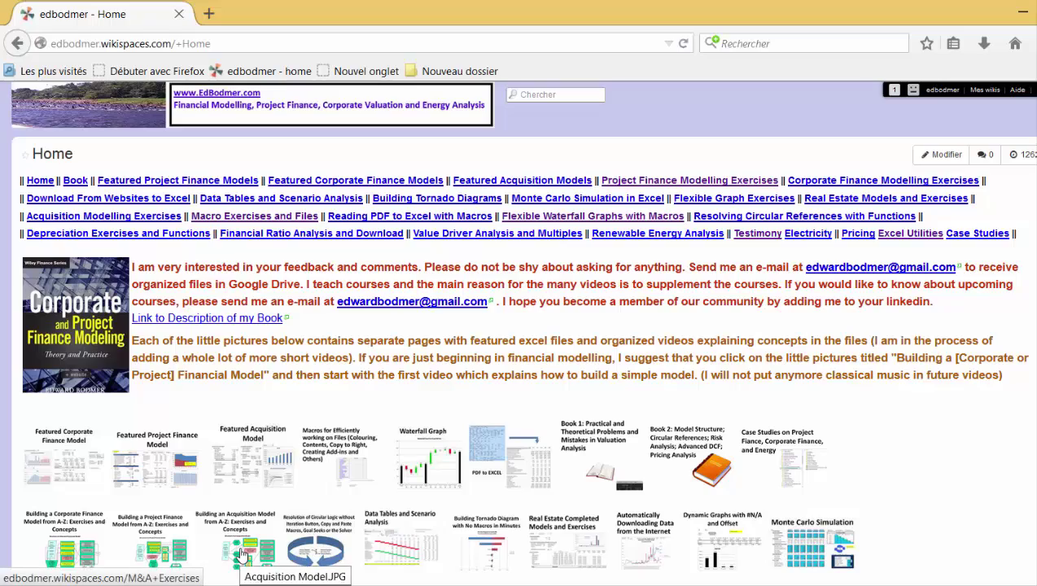
{"action": "left_click", "coordinate": [151, 550]}
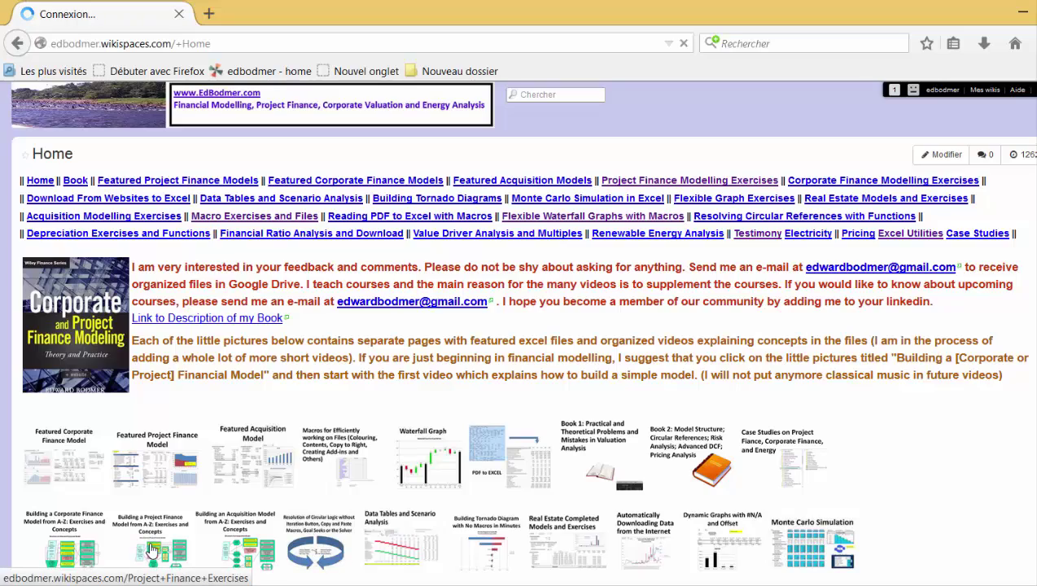
{"action": "scroll", "coordinate": [151, 550], "scroll_direction": "down", "scroll_amount": 2}
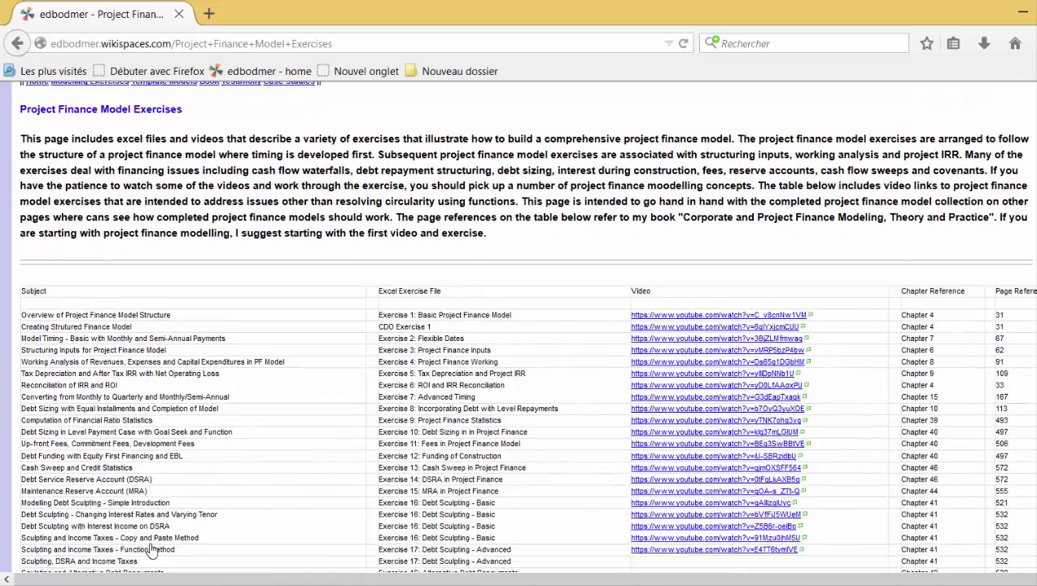
{"action": "scroll", "coordinate": [152, 551], "scroll_direction": "down", "scroll_amount": 15}
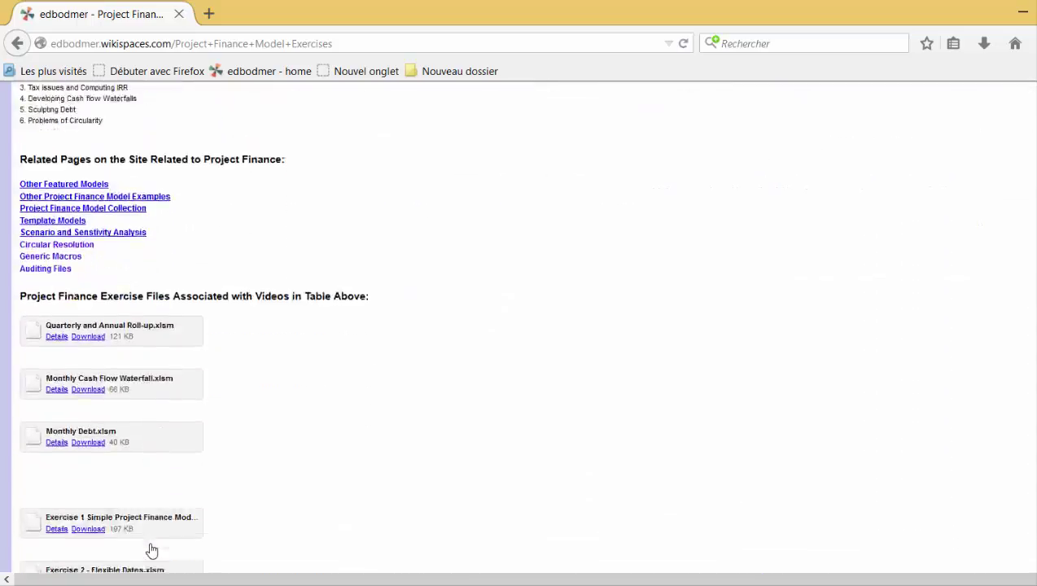
{"action": "scroll", "coordinate": [152, 551], "scroll_direction": "down", "scroll_amount": 5}
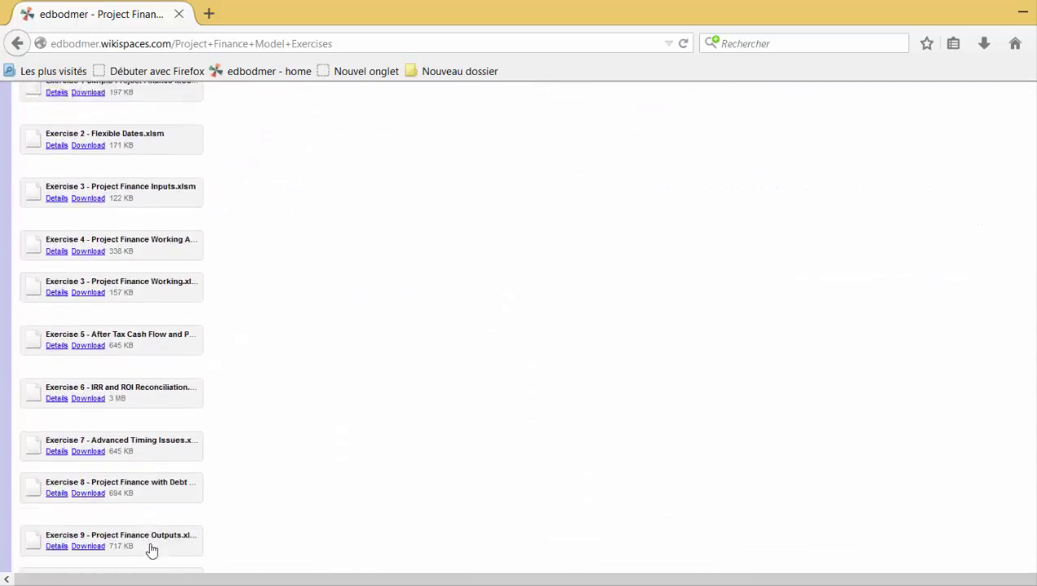
{"action": "scroll", "coordinate": [151, 550], "scroll_direction": "up", "scroll_amount": 10}
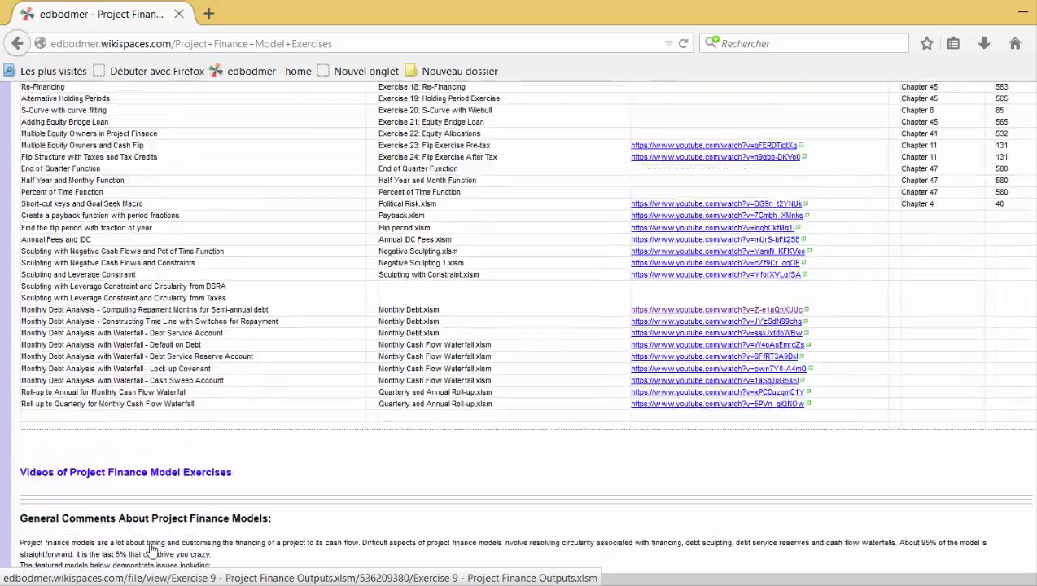
{"action": "scroll", "coordinate": [151, 550], "scroll_direction": "up", "scroll_amount": 10}
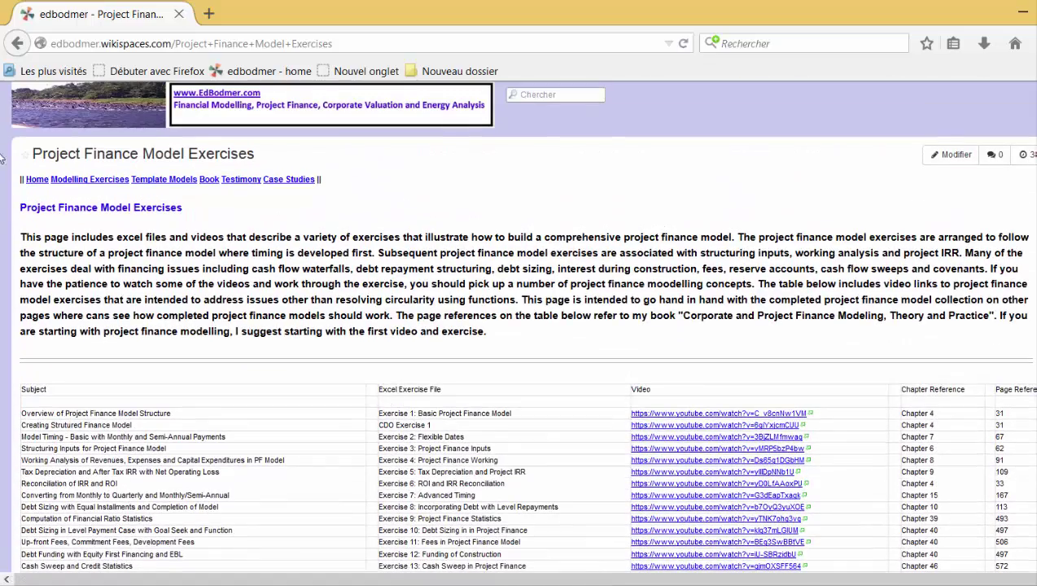
{"action": "left_click", "coordinate": [114, 118]}
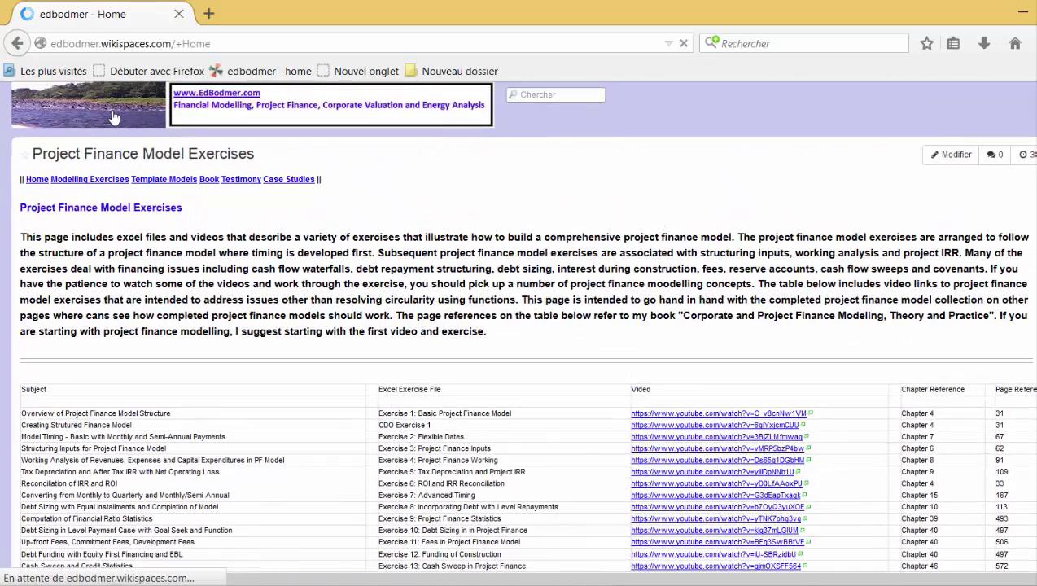